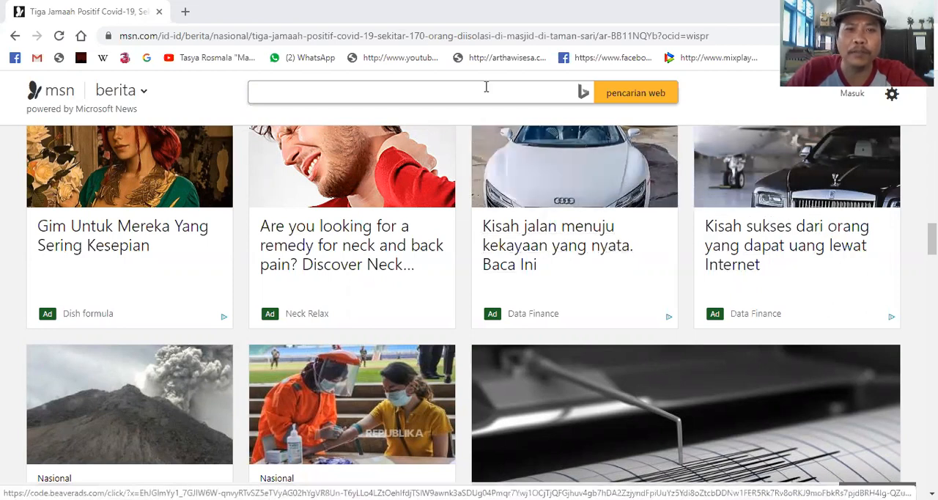
- Open Google Forms in a new browser tab and create a blank form
{"action": "left_click", "coordinate": [186, 14]}
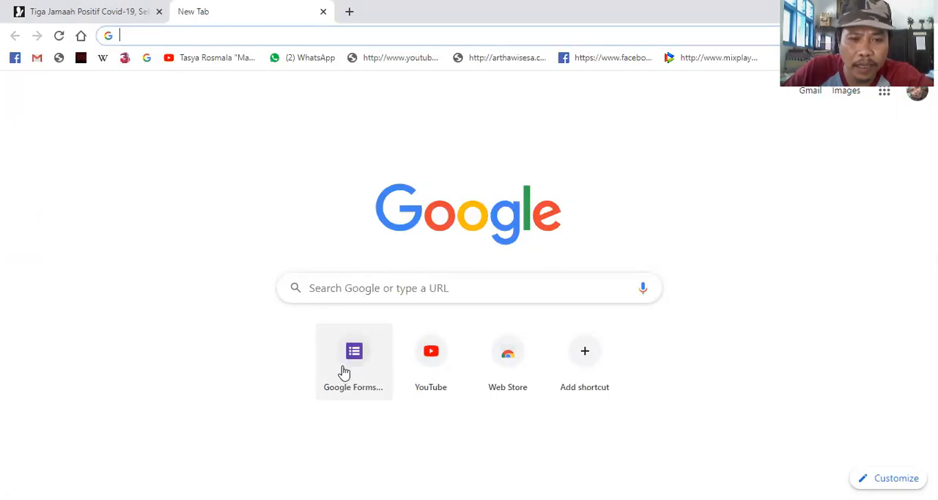
{"action": "left_click", "coordinate": [154, 34]}
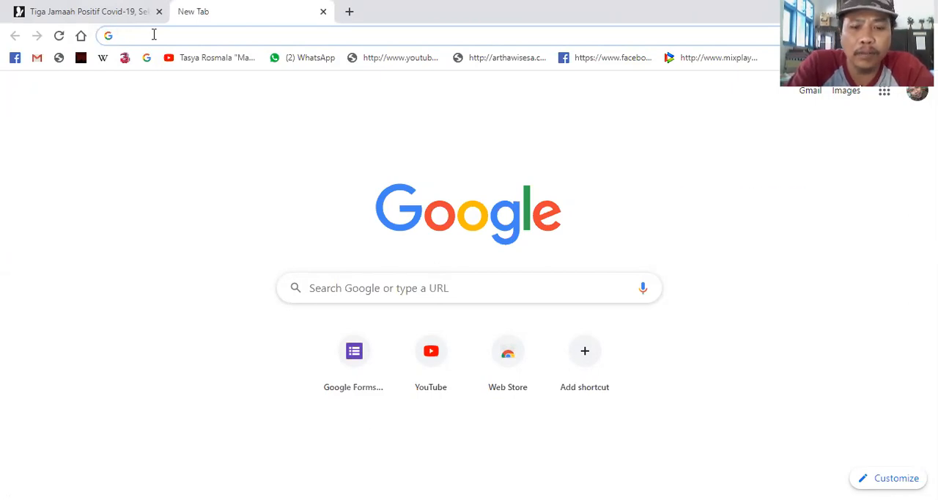
{"action": "type", "text": "google"}
{"action": "key", "text": "Tab"}
{"action": "type", "text": "form"}
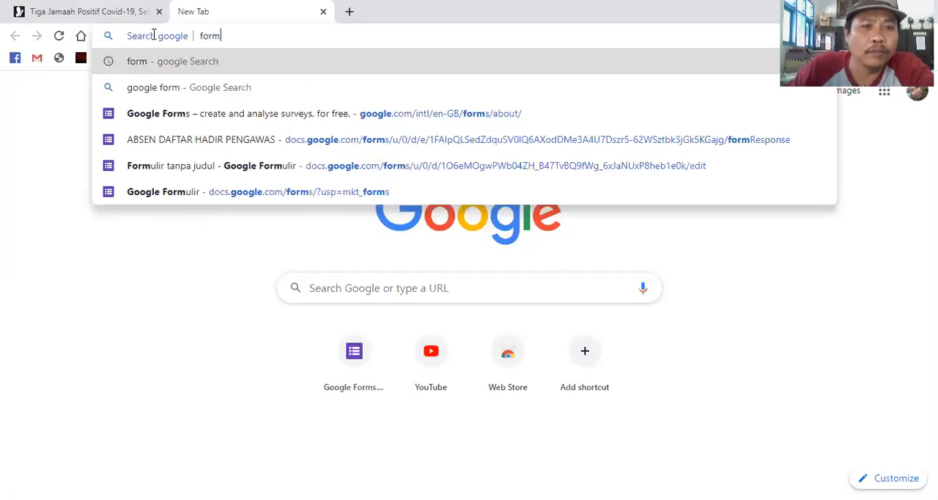
{"action": "left_click", "coordinate": [225, 125]}
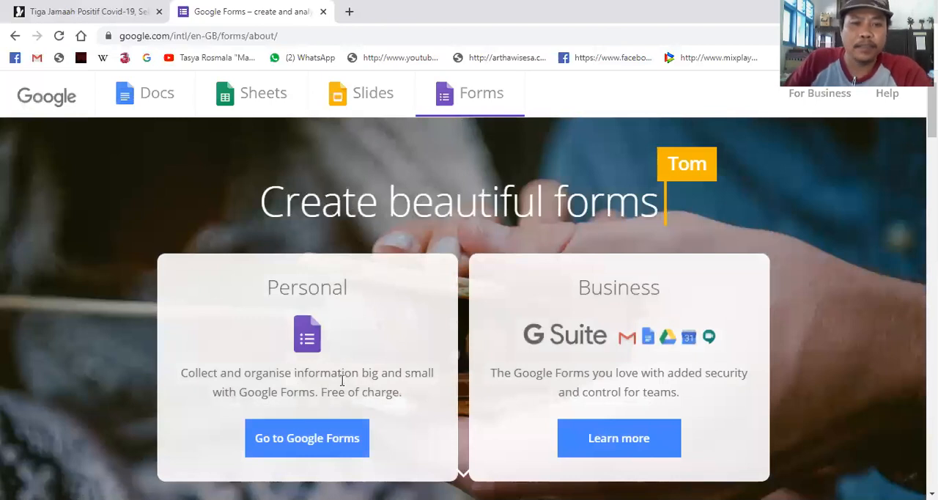
{"action": "left_click", "coordinate": [326, 438]}
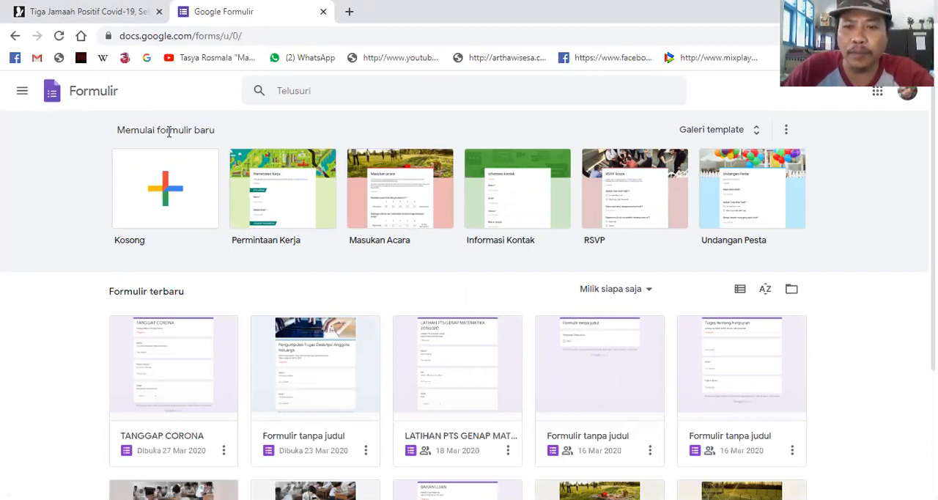
{"action": "left_click", "coordinate": [158, 200]}
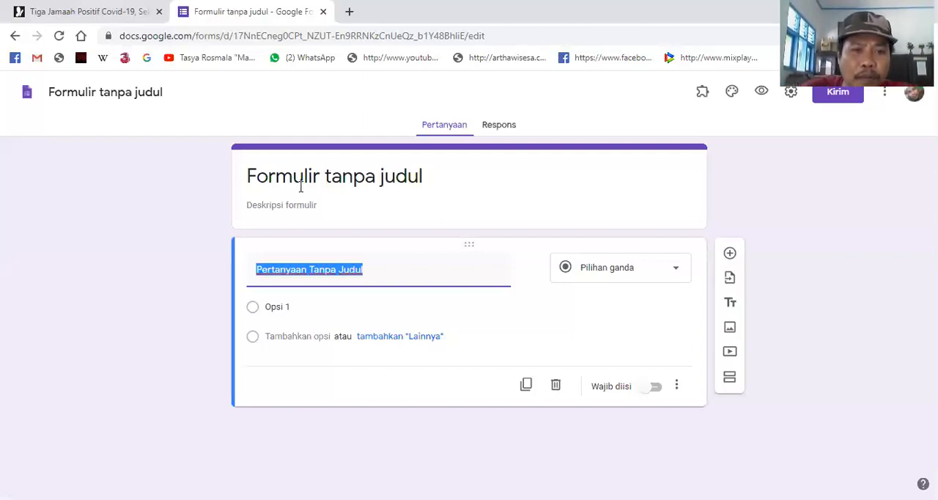
- Set the form's title to "Penilaian Akhir Semester Genap"
{"action": "left_click", "coordinate": [424, 178]}
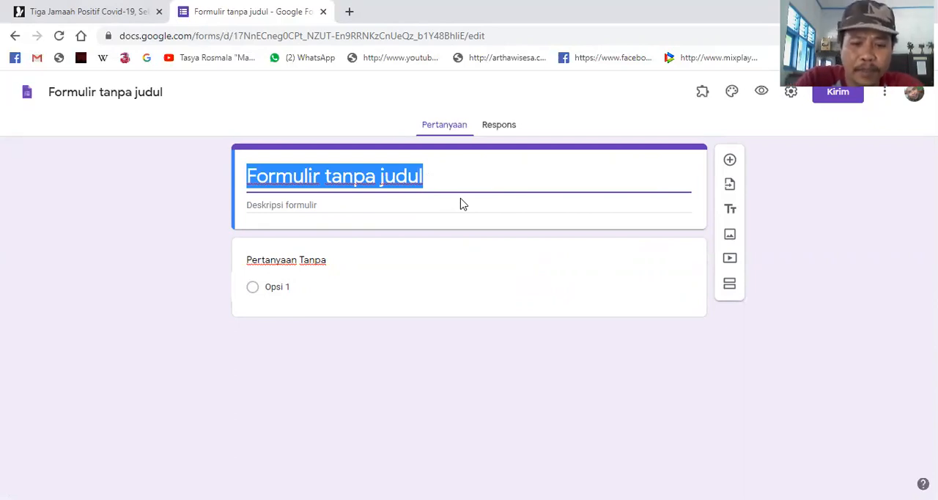
{"action": "type", "text": "Ula"}
{"action": "key", "text": "BackSpace"}
{"action": "key", "text": "BackSpace"}
{"action": "key", "text": "BackSpace"}
{"action": "type", "text": "Penilaia"}
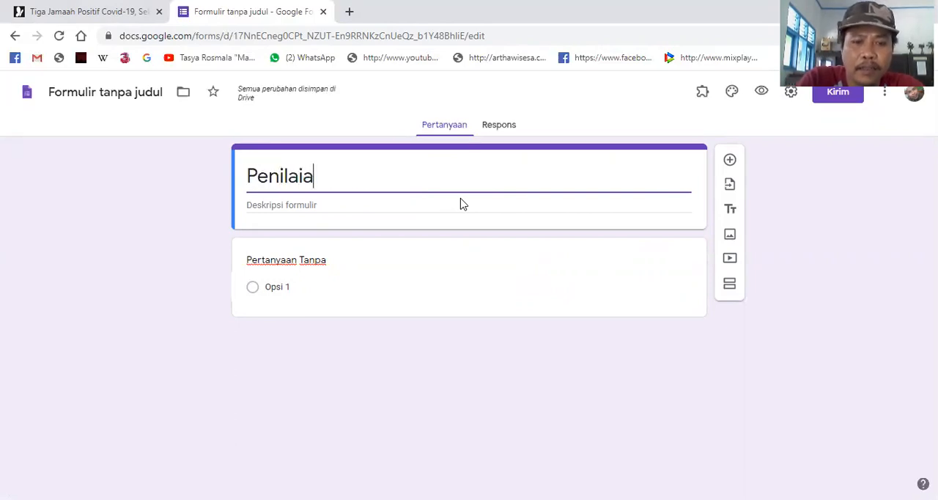
{"action": "type", "text": "n Akhir S"}
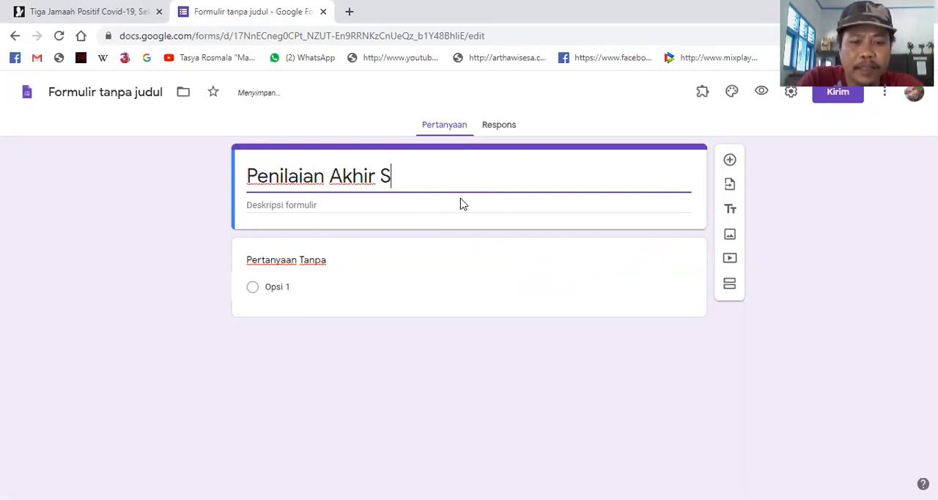
{"action": "type", "text": "emester Genap"}
- Enter "Tahun Pelajaran 2019/ 2002" as the form's description
{"action": "left_click", "coordinate": [415, 208]}
{"action": "type", "text": "Tahun Pelajaran 2019/ 2002"}
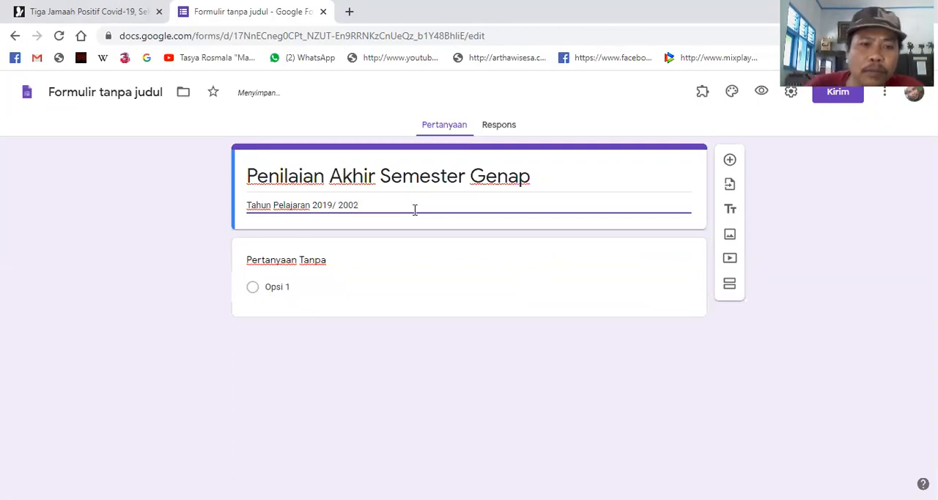
- Title the first question "NAMA" and use the Jawaban singkat answer type for it
{"action": "left_click", "coordinate": [395, 283]}
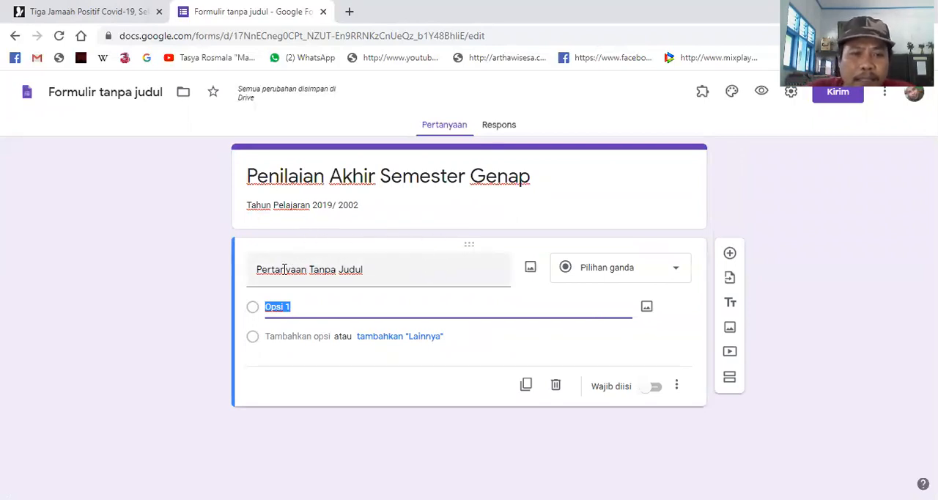
{"action": "left_click", "coordinate": [386, 268]}
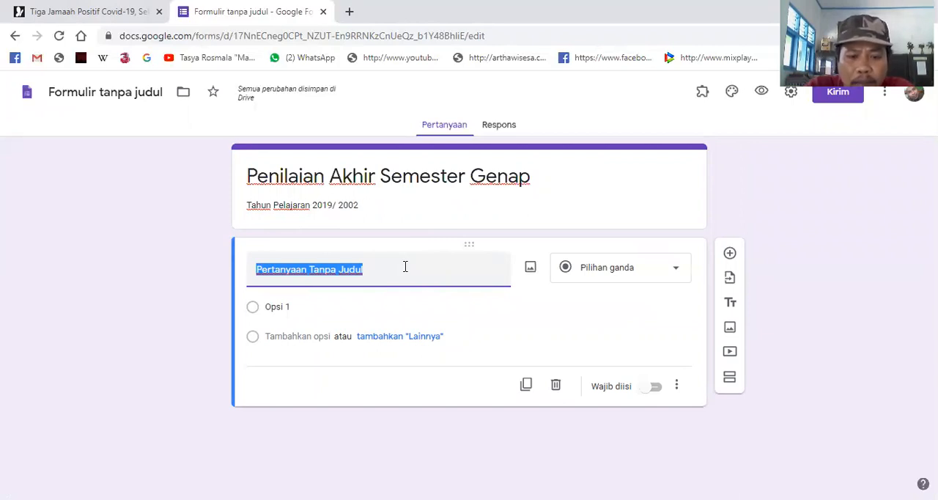
{"action": "type", "text": "NAMA"}
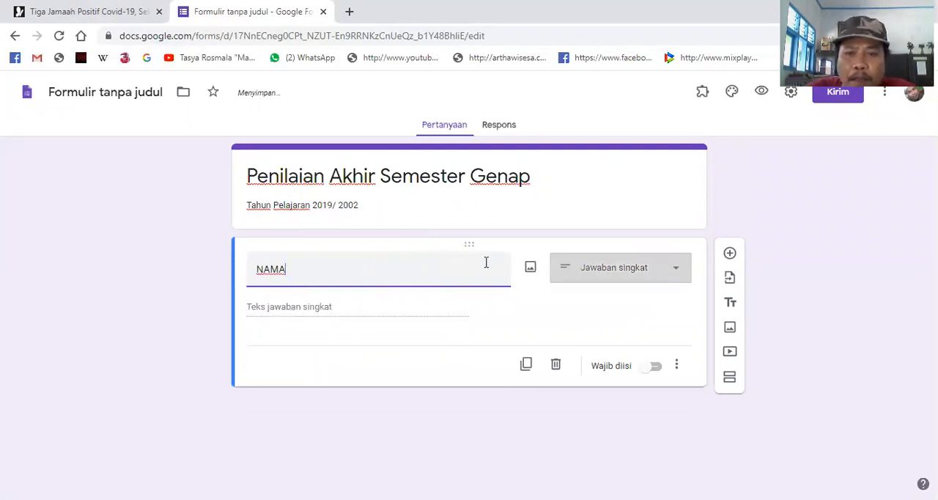
{"action": "left_click", "coordinate": [680, 276]}
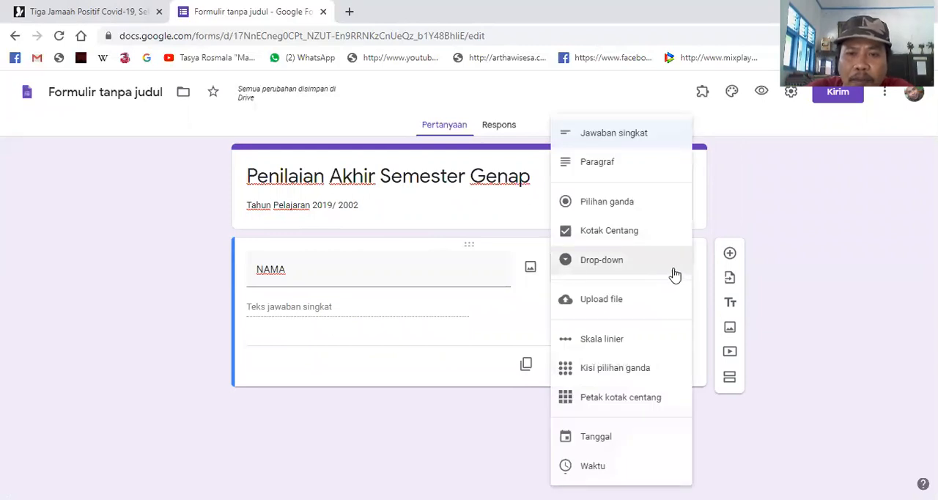
{"action": "left_click", "coordinate": [524, 318]}
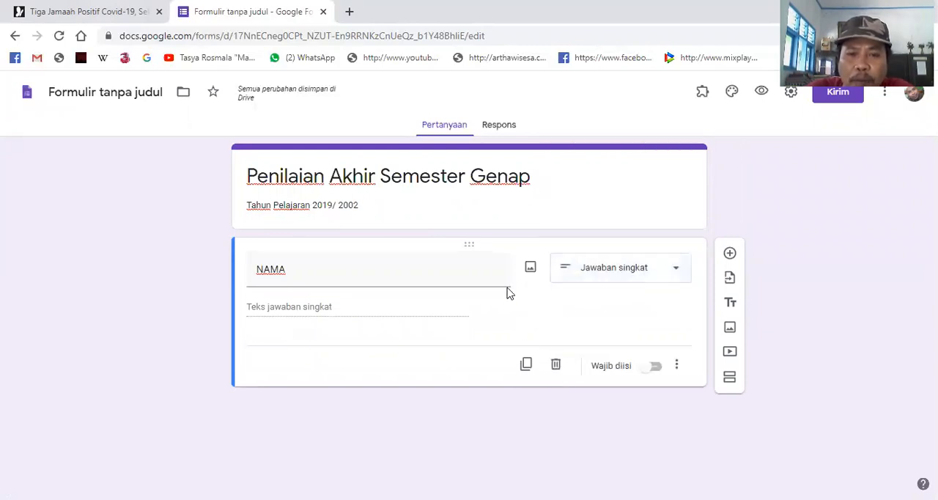
{"action": "left_click", "coordinate": [676, 271]}
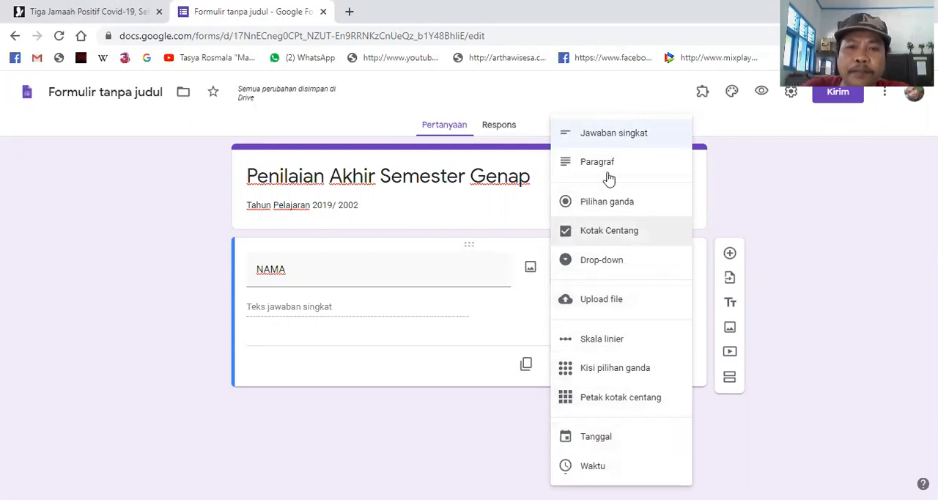
{"action": "left_click", "coordinate": [606, 133]}
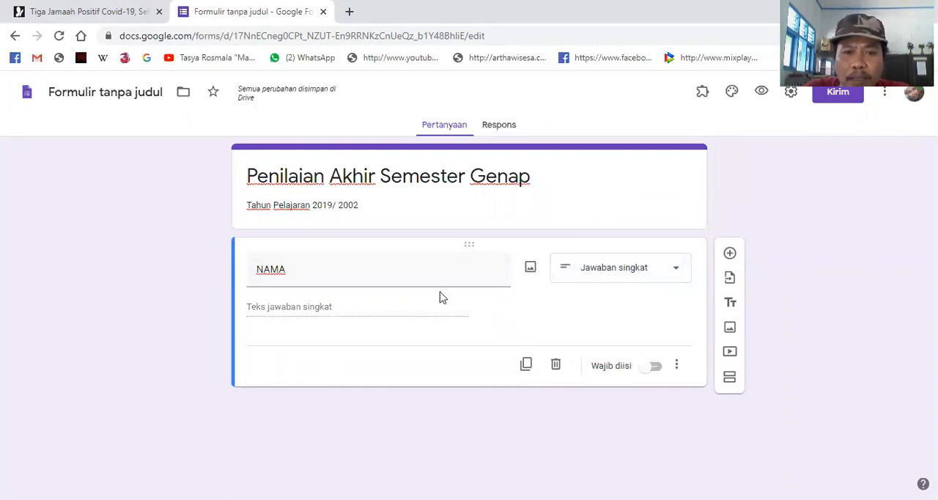
- Add the description "Isikan Nama lengkap contoh" plus an example full name to the NAMA question, and make the question required
{"action": "left_click", "coordinate": [678, 372]}
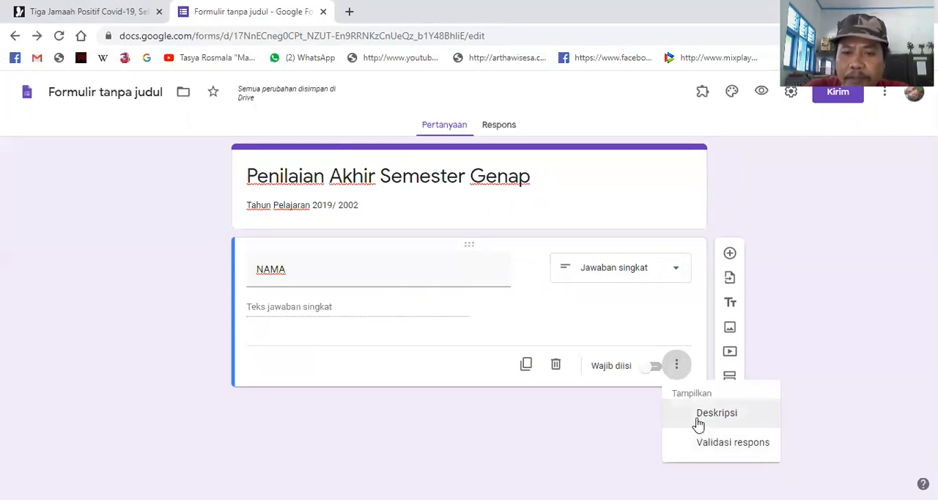
{"action": "left_click", "coordinate": [716, 413]}
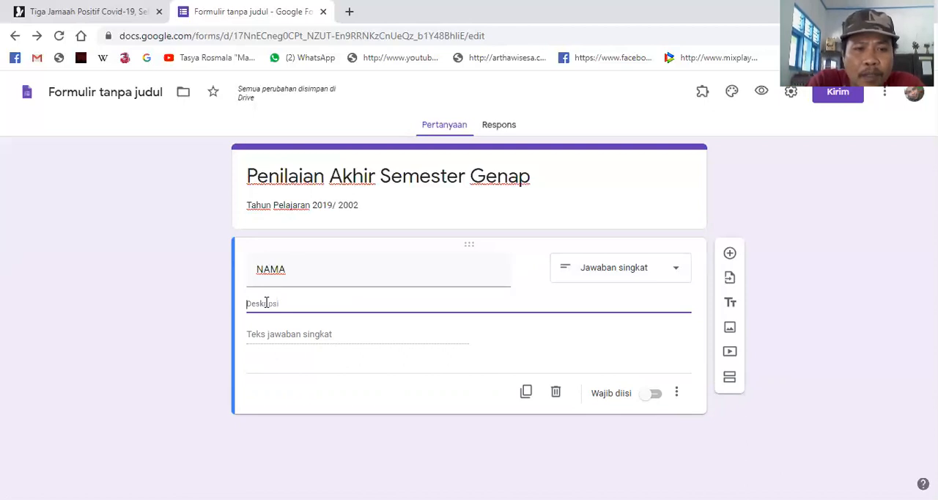
{"action": "type", "text": "("}
{"action": "type", "text": "sikan Na"}
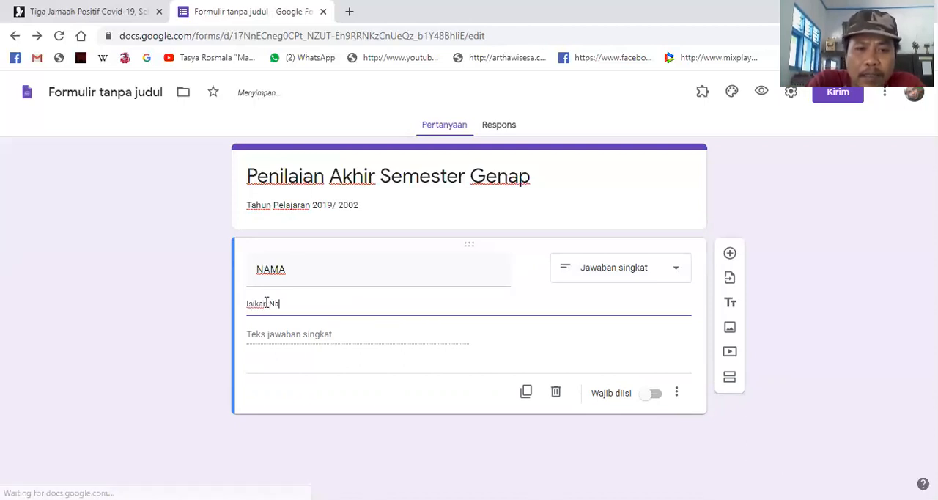
{"action": "type", "text": "ma lengkap"}
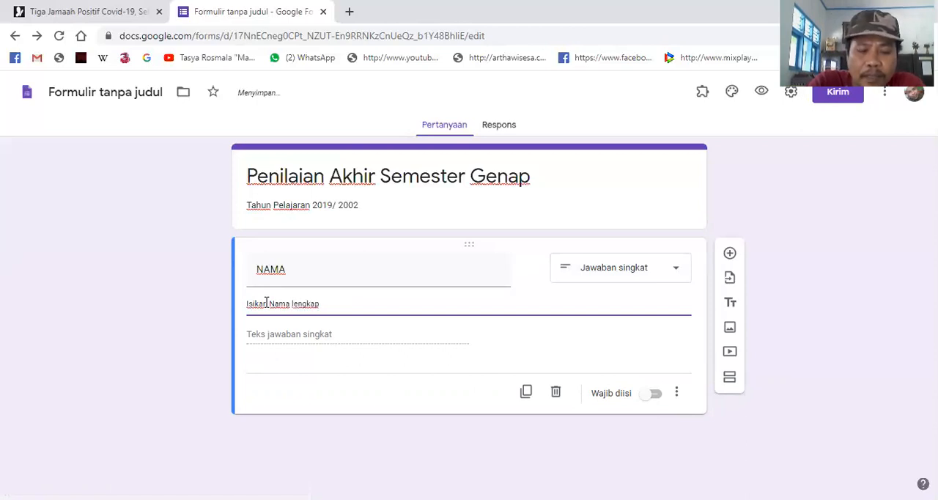
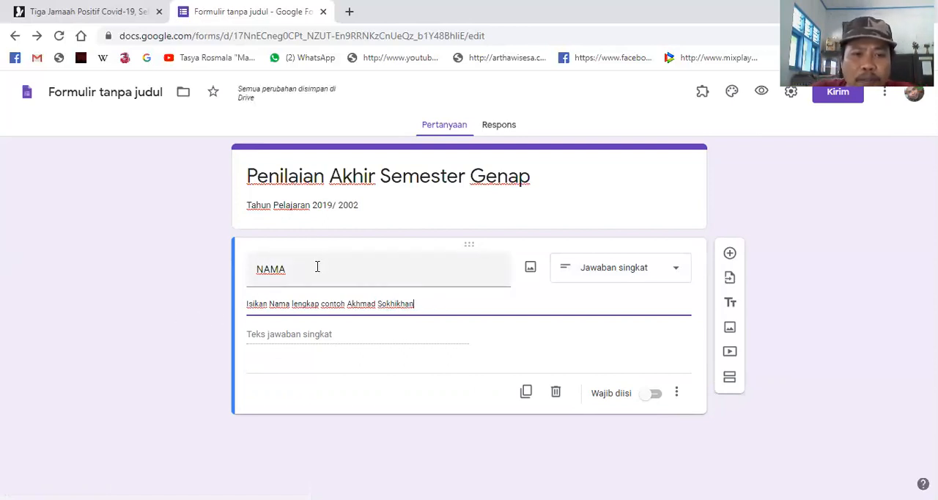
{"action": "left_click", "coordinate": [652, 396]}
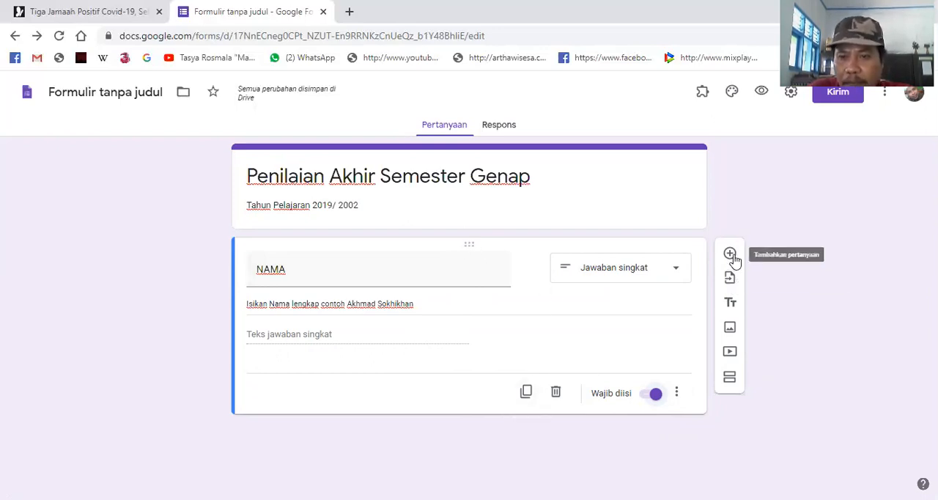
- Duplicate the NAMA question and retitle the copy "KELAS"
{"action": "key", "text": "ctrl+plus"}
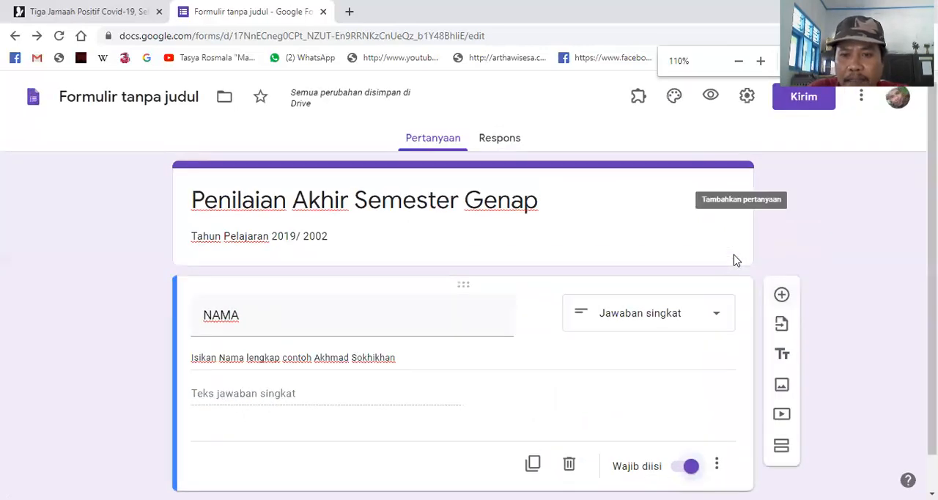
{"action": "scroll", "coordinate": [807, 337], "scroll_direction": "down", "scroll_amount": 1}
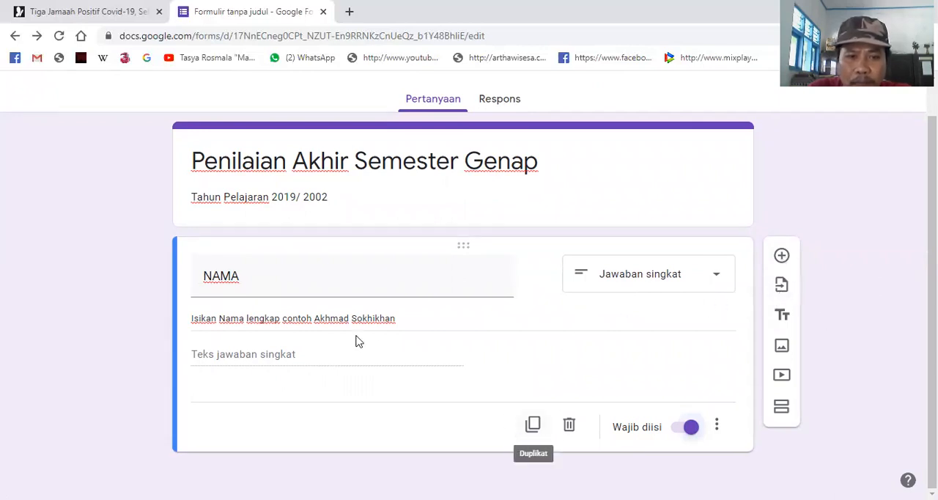
{"action": "left_click", "coordinate": [534, 428]}
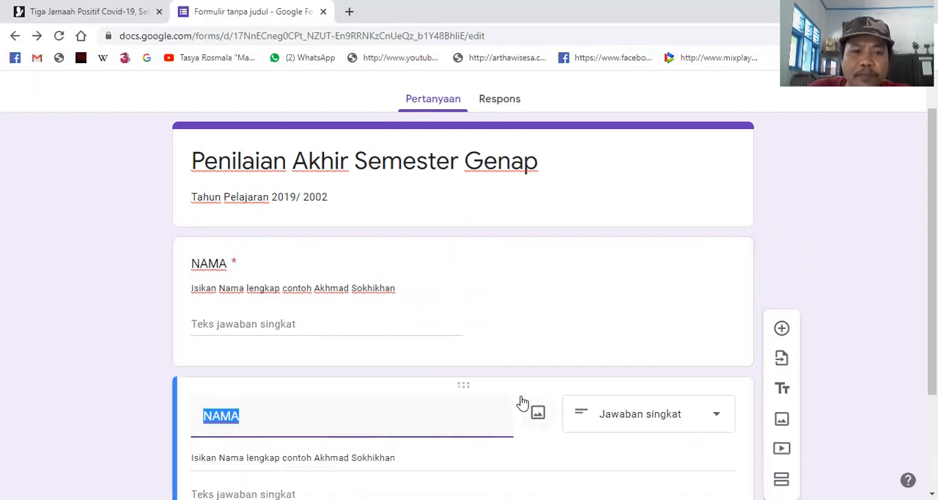
{"action": "key", "text": "ctrl+minus"}
{"action": "scroll", "coordinate": [506, 374], "scroll_direction": "down", "scroll_amount": 1}
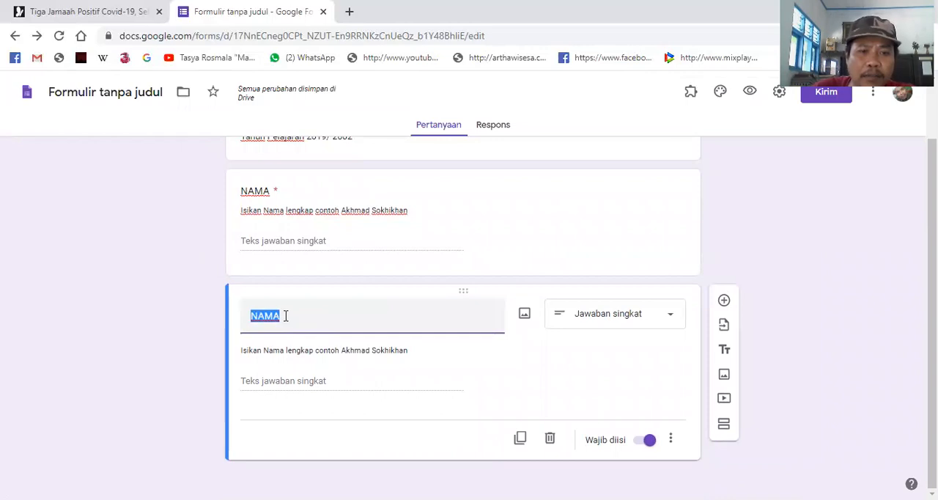
{"action": "type", "text": "KELAS"}
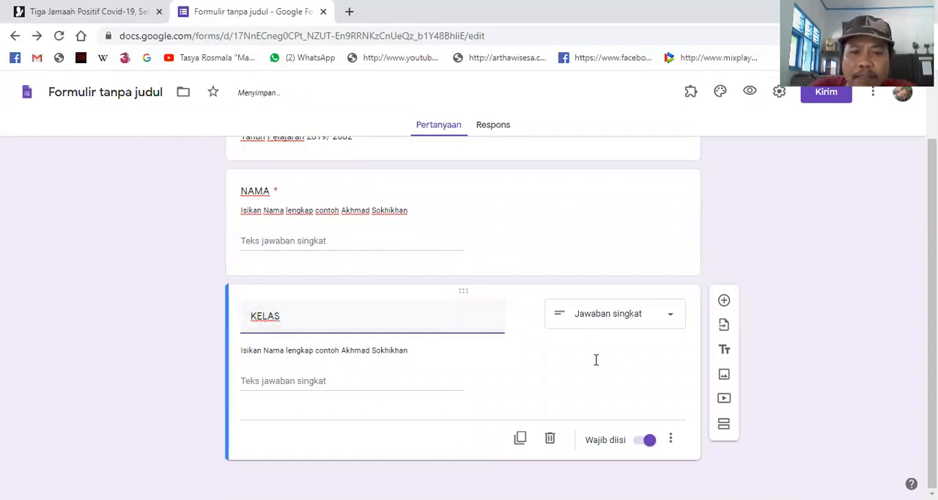
- Change the KELAS question's answer type to Pilihan ganda
{"action": "triple_click", "coordinate": [455, 347]}
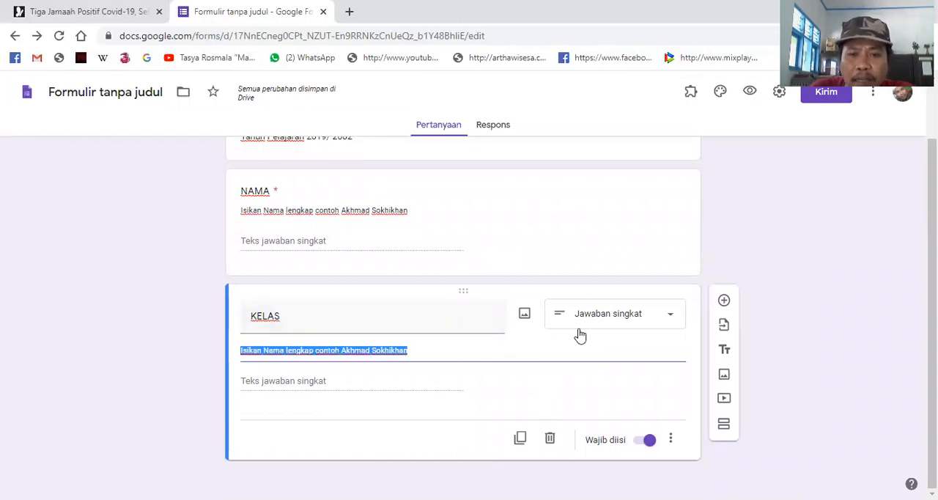
{"action": "left_click", "coordinate": [674, 319]}
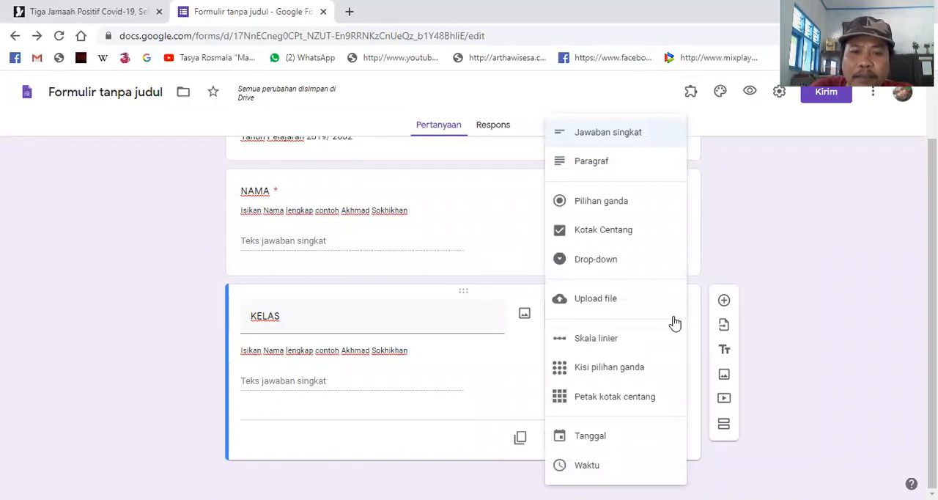
{"action": "left_click", "coordinate": [635, 204]}
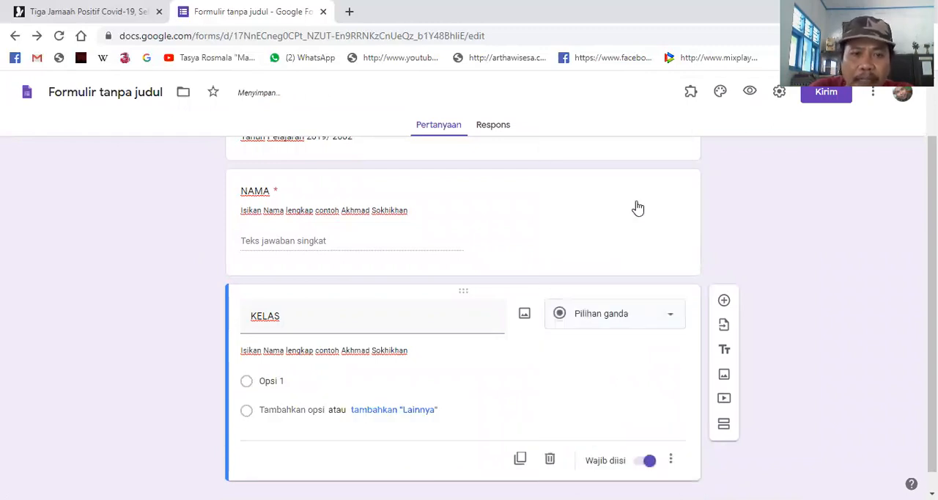
- Try the Kotak Centang answer type on the KELAS question and return it to Pilihan ganda
{"action": "left_click", "coordinate": [669, 320]}
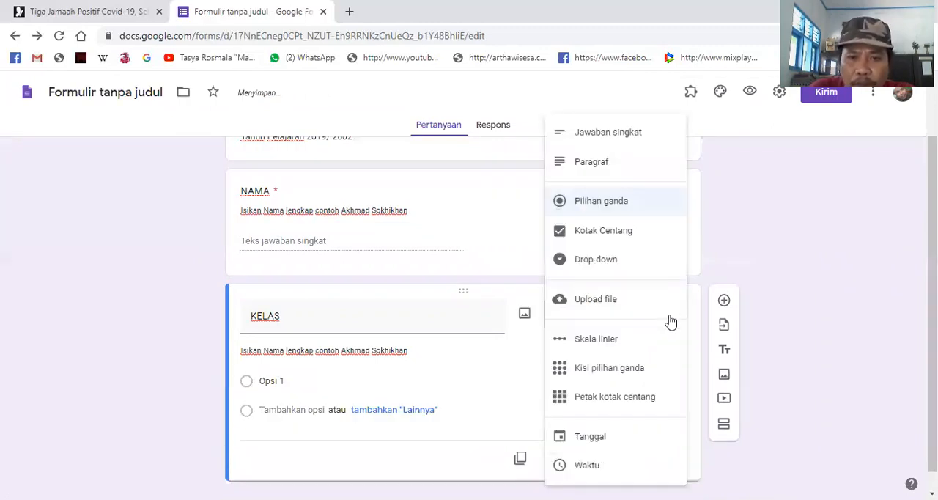
{"action": "left_click", "coordinate": [632, 232]}
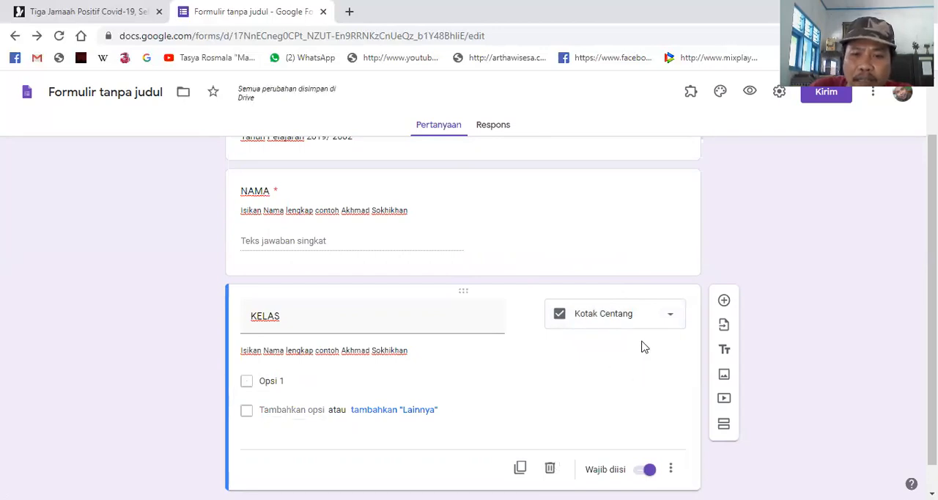
{"action": "left_click", "coordinate": [673, 319]}
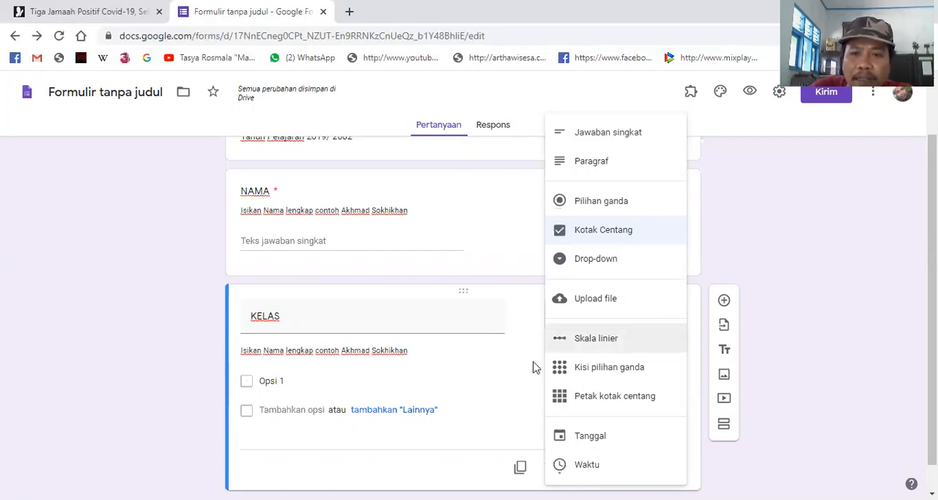
{"action": "left_click", "coordinate": [615, 208]}
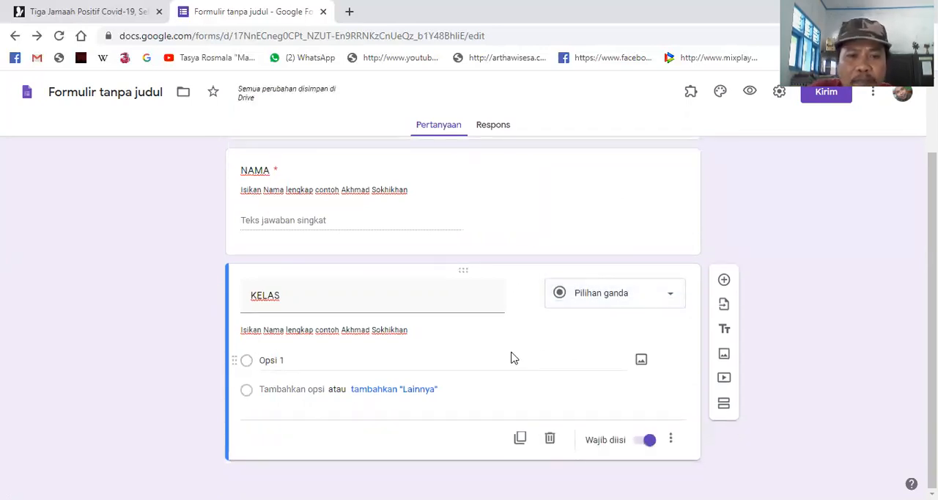
- Enter "KELAS 7A" and "KELAS 7B" as the first two answer options of the KELAS question
{"action": "left_click", "coordinate": [295, 360]}
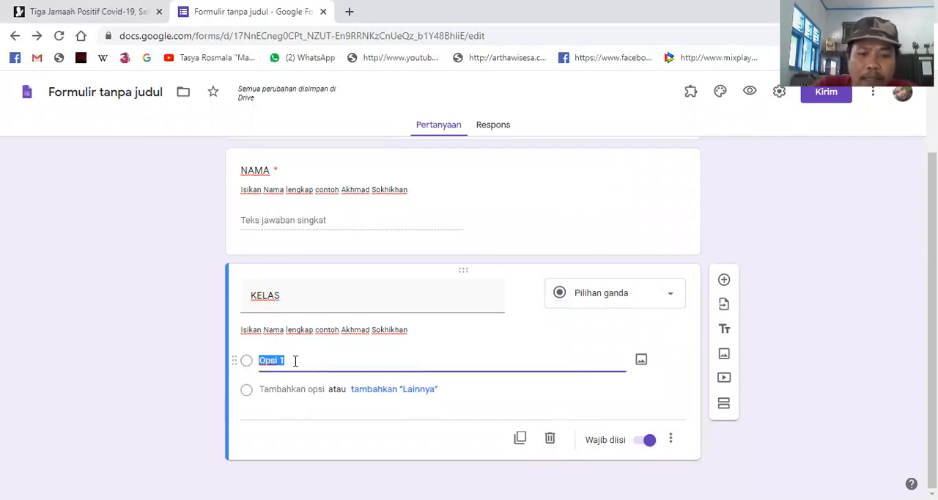
{"action": "type", "text": "KE"}
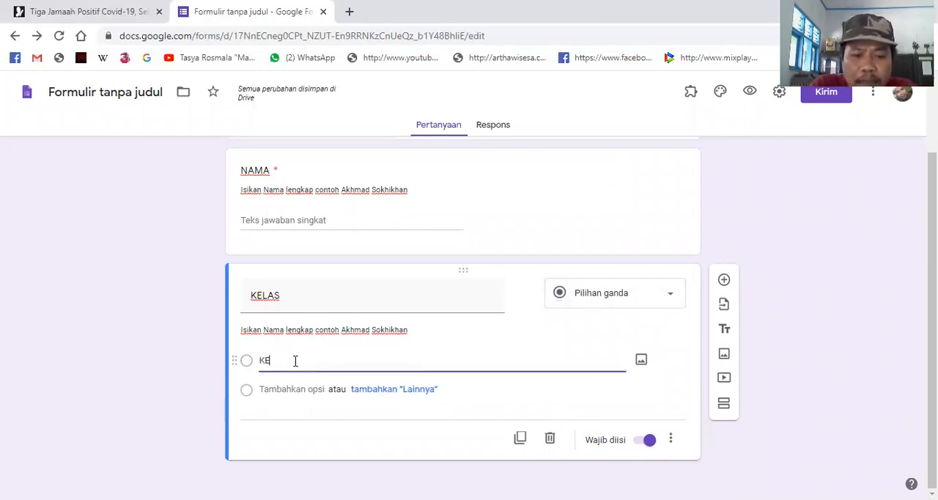
{"action": "type", "text": "LAS 7"}
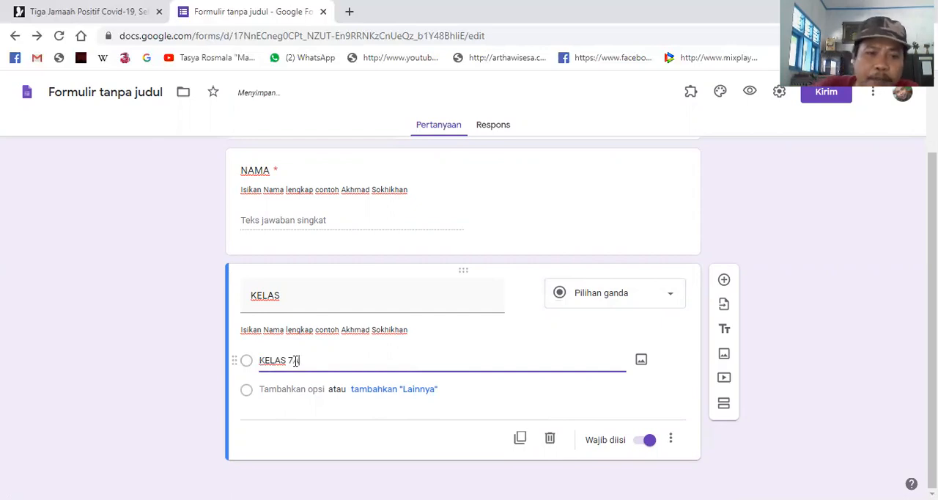
{"action": "type", "text": "A"}
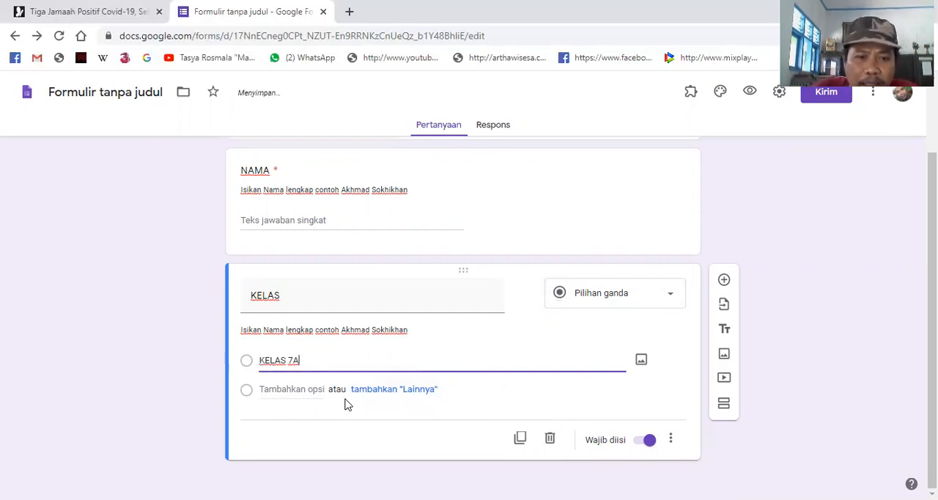
{"action": "left_click", "coordinate": [299, 390]}
{"action": "type", "text": "KELAS 7B"}
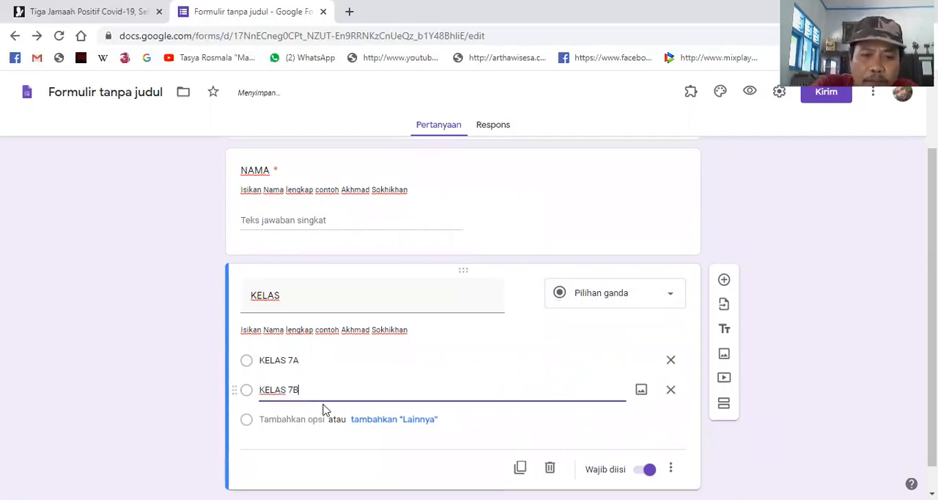
- Add the answer options "KELAS 8A" and "KELAS 8B" to the KELAS question
{"action": "left_click", "coordinate": [300, 421]}
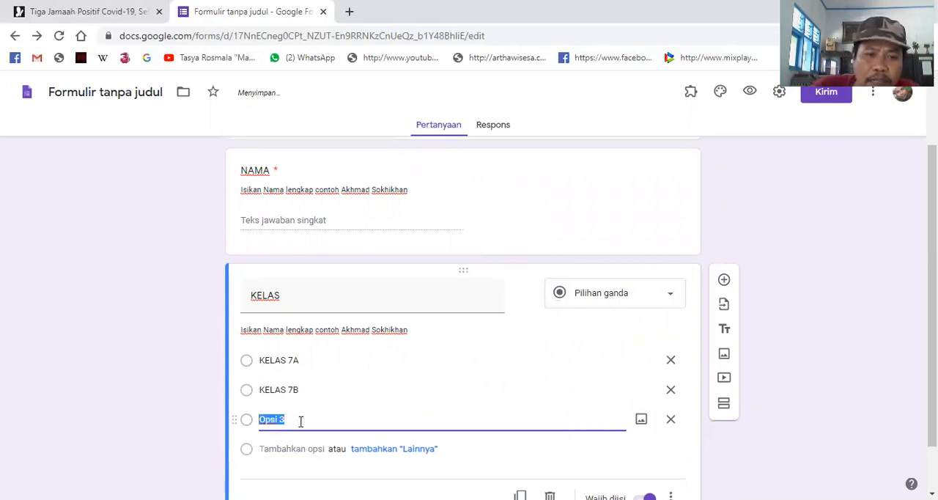
{"action": "type", "text": "KELAS 8A"}
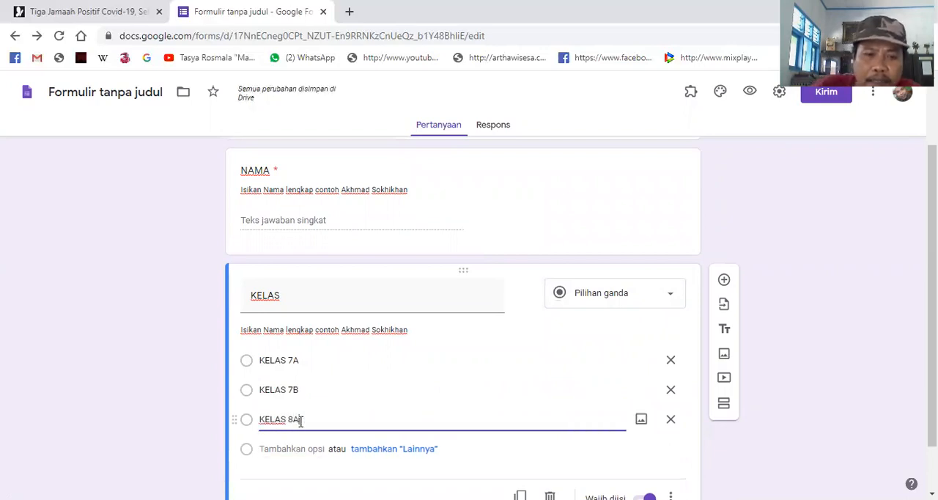
{"action": "left_click", "coordinate": [308, 449]}
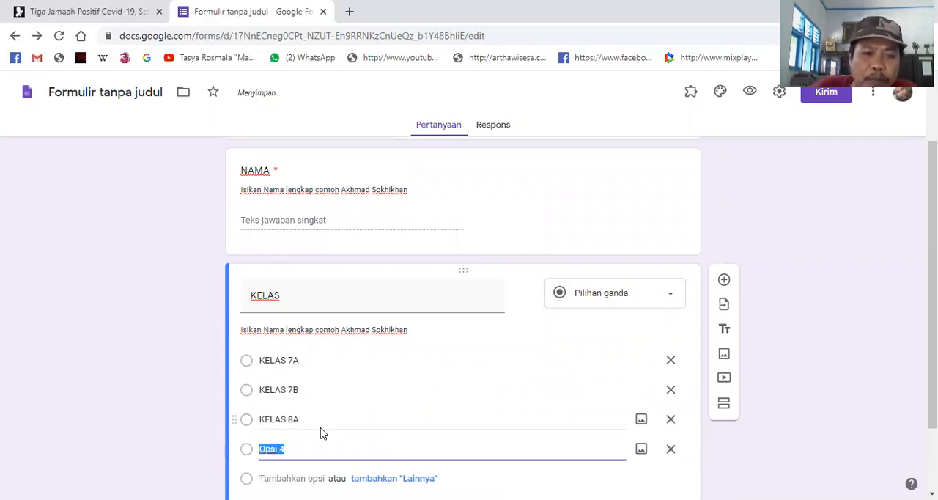
{"action": "type", "text": "KELAS 8B"}
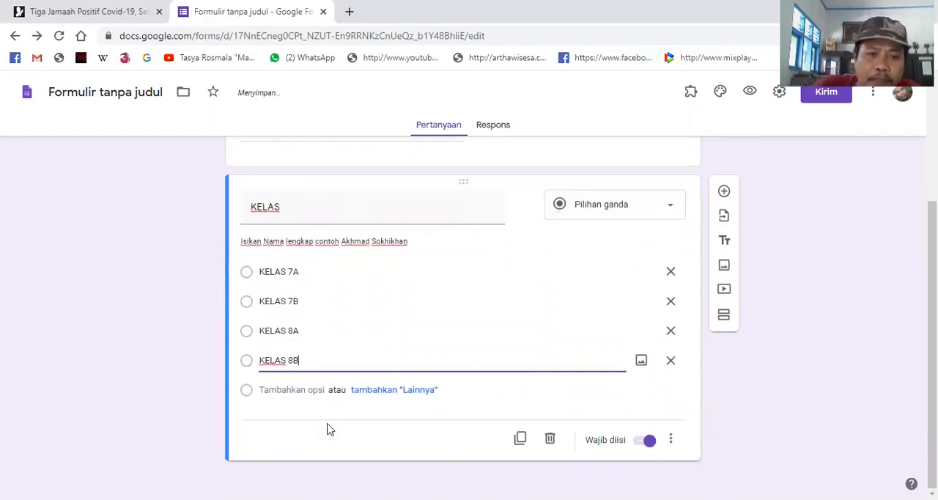
- Add the answer options "KELAS 9A" and "KELAS 9B" to the KELAS question
{"action": "left_click", "coordinate": [301, 389]}
{"action": "type", "text": "KELAS 9A"}
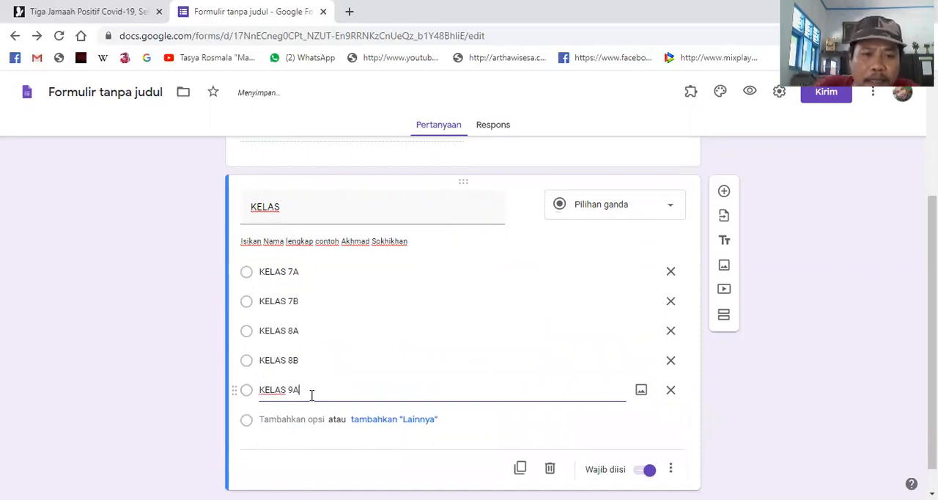
{"action": "left_click", "coordinate": [312, 419]}
{"action": "type", "text": "KELAS 9B"}
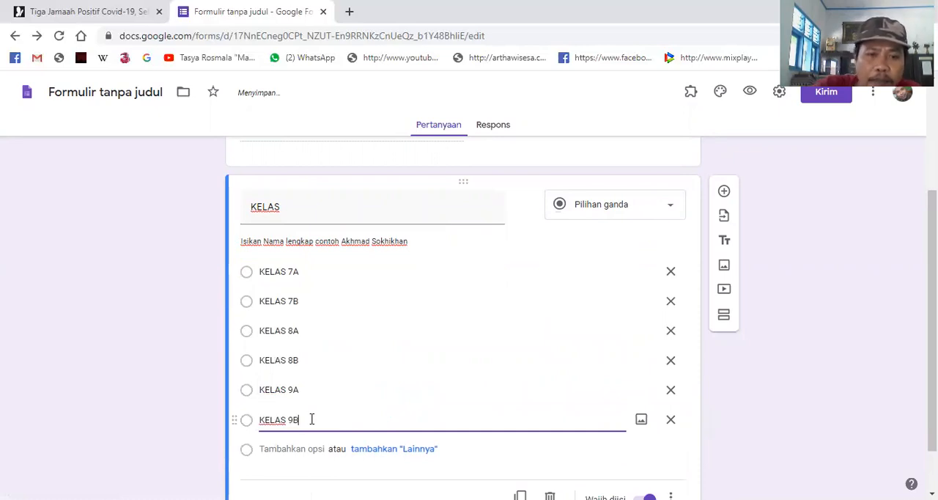
- Review the form from its title through the NAMA question and the KELAS question's options
{"action": "scroll", "coordinate": [599, 408], "scroll_direction": "down", "scroll_amount": 1}
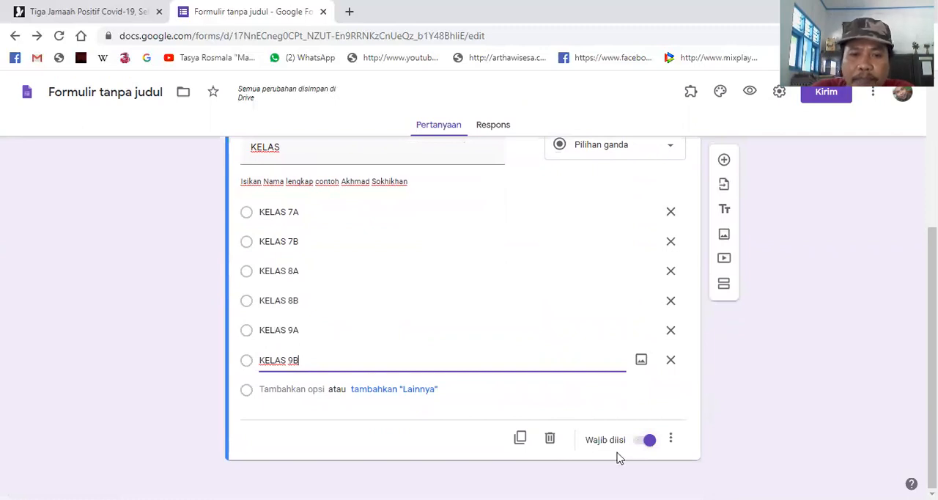
{"action": "left_click", "coordinate": [464, 431]}
{"action": "scroll", "coordinate": [465, 418], "scroll_direction": "up", "scroll_amount": 3}
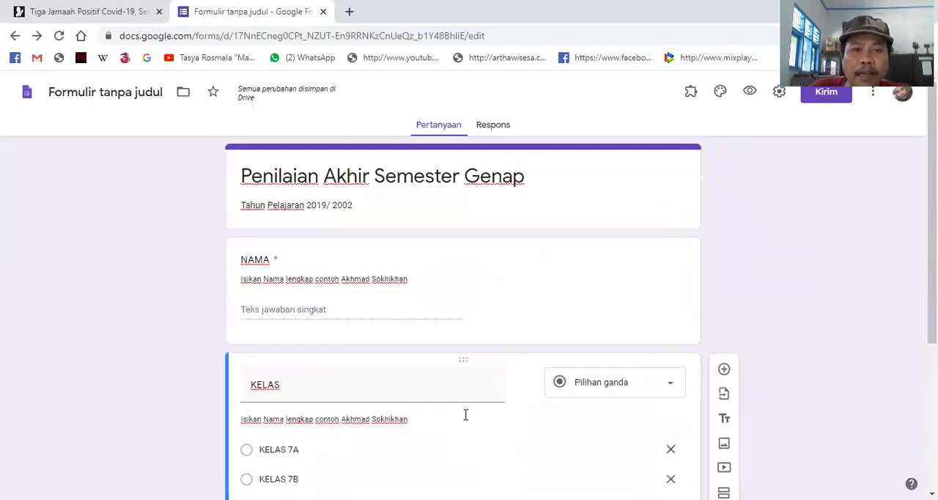
{"action": "scroll", "coordinate": [465, 411], "scroll_direction": "down", "scroll_amount": 3}
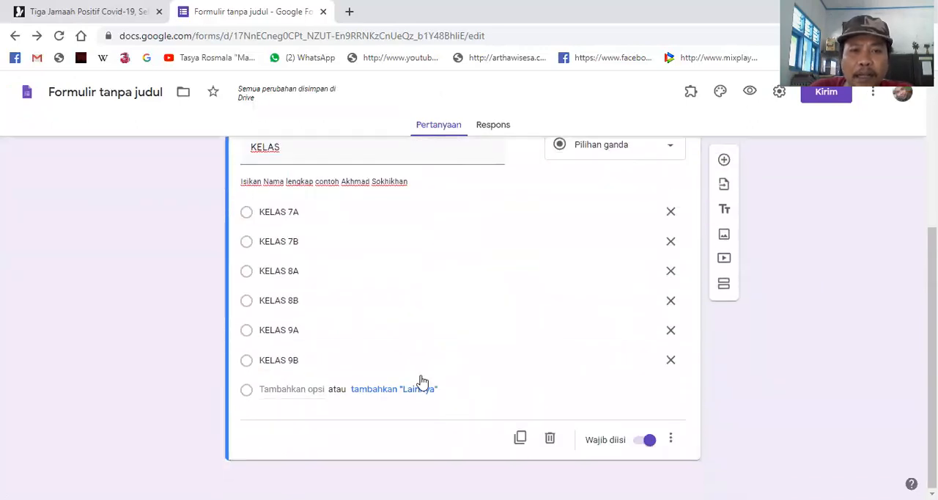
{"action": "left_click", "coordinate": [335, 241]}
{"action": "scroll", "coordinate": [401, 274], "scroll_direction": "up", "scroll_amount": 2}
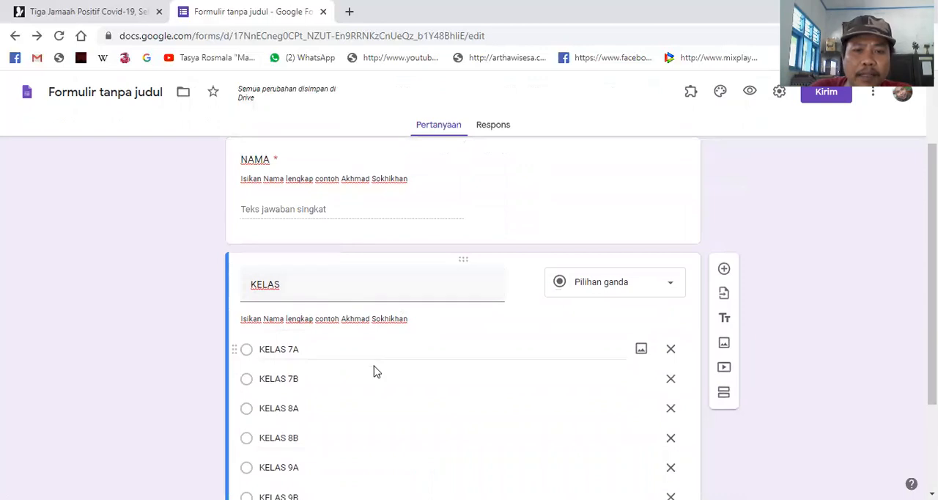
{"action": "scroll", "coordinate": [373, 371], "scroll_direction": "down", "scroll_amount": 2}
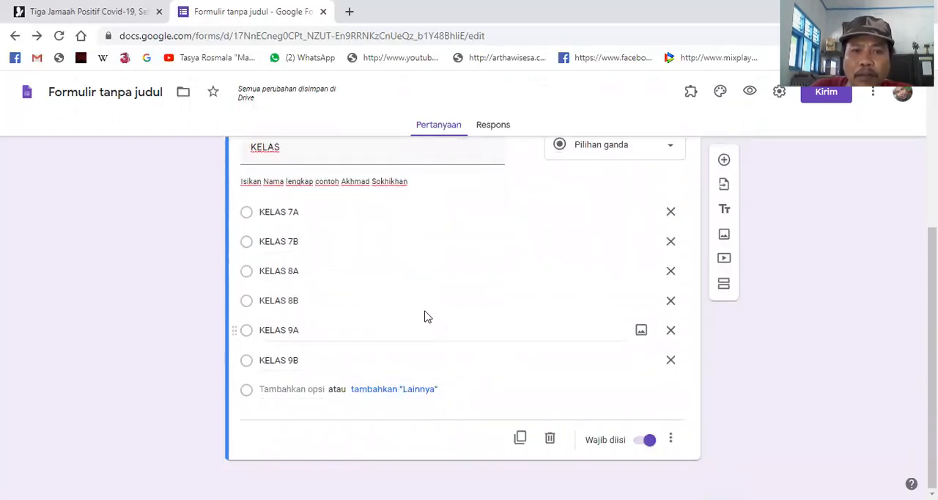
{"action": "left_click", "coordinate": [466, 235]}
{"action": "scroll", "coordinate": [422, 290], "scroll_direction": "up", "scroll_amount": 3}
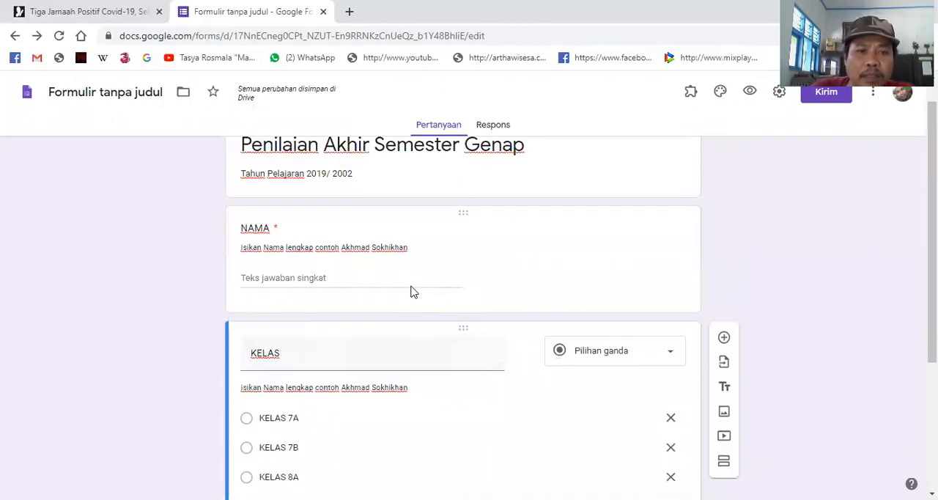
{"action": "scroll", "coordinate": [366, 336], "scroll_direction": "down", "scroll_amount": 2}
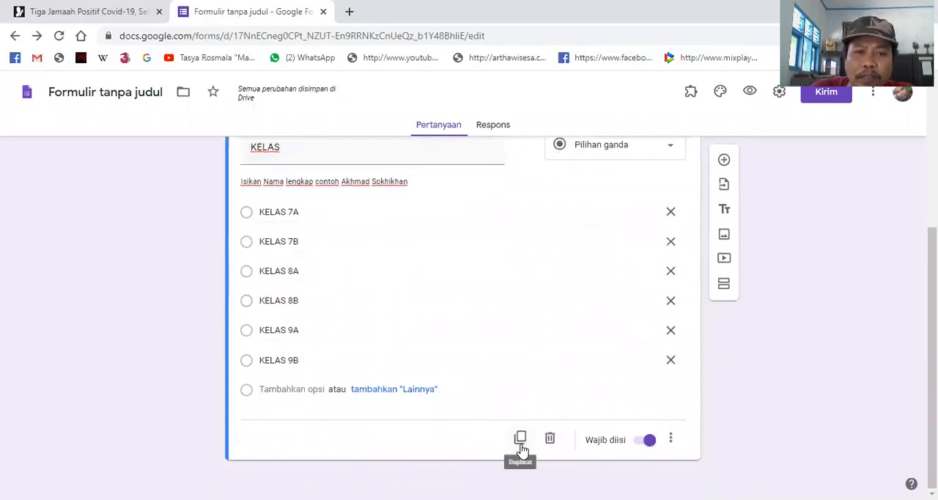
- Add a new question titled "NO ABSEN" below the KELAS question and make it required
{"action": "left_click", "coordinate": [725, 162]}
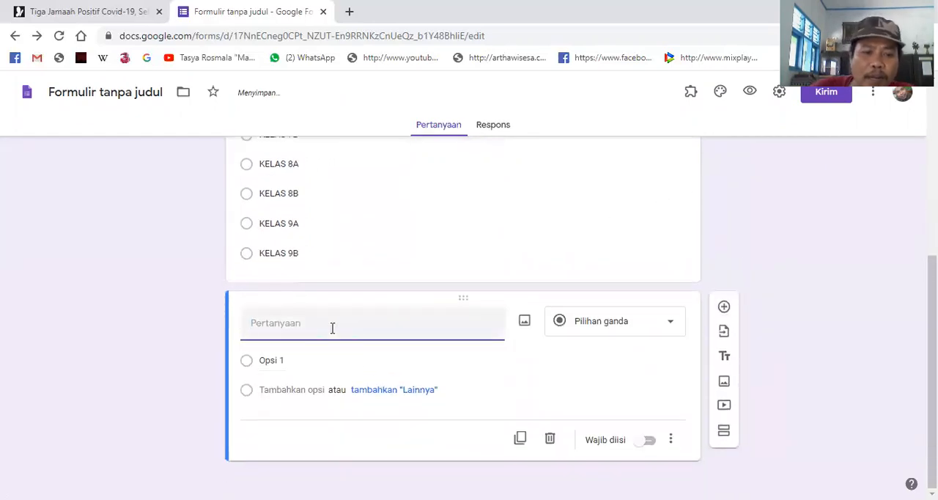
{"action": "type", "text": "NO ABSEN"}
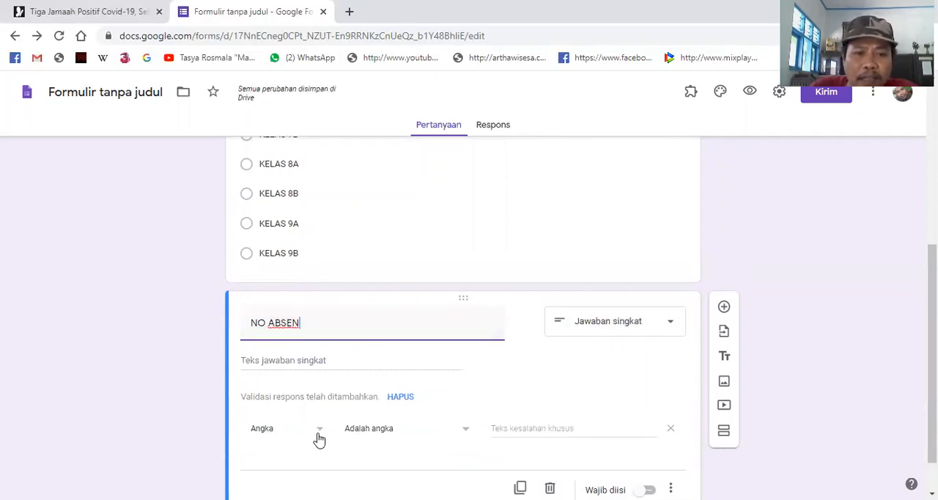
{"action": "scroll", "coordinate": [319, 437], "scroll_direction": "down", "scroll_amount": 1}
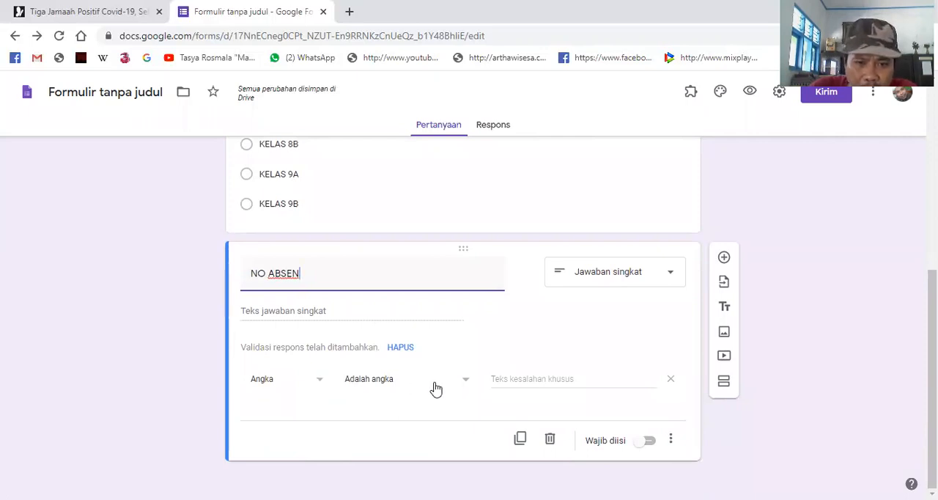
{"action": "left_click", "coordinate": [648, 443]}
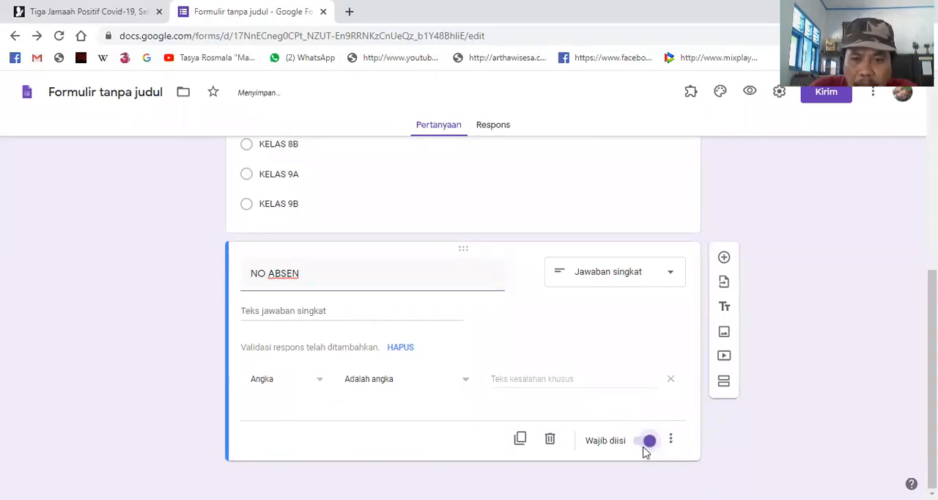
- Add the description "Tulis nomor absen sesuai dengan nomor absen kelas" to the NO ABSEN question
{"action": "left_click", "coordinate": [671, 441]}
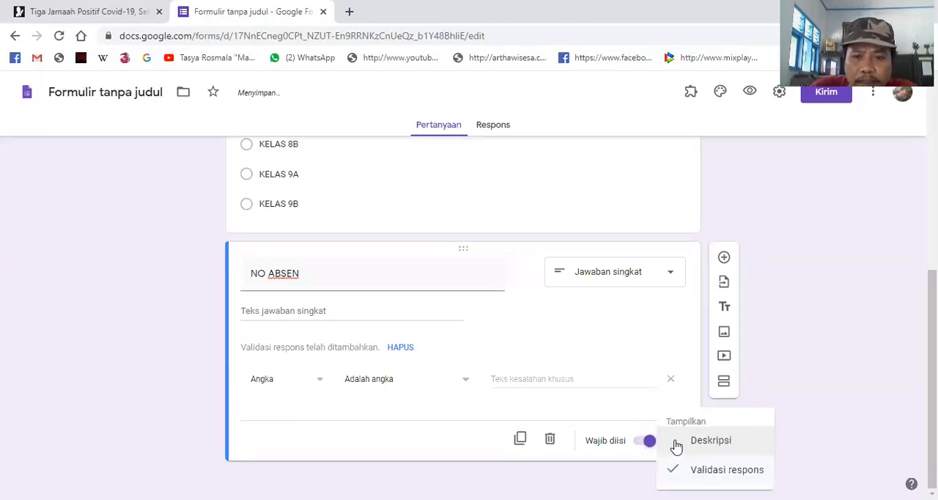
{"action": "left_click", "coordinate": [700, 449]}
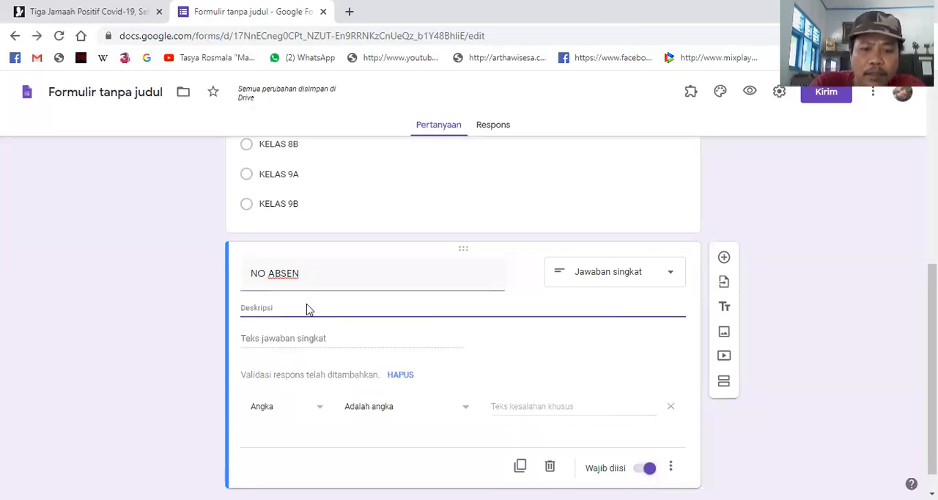
{"action": "type", "text": "Tulis"}
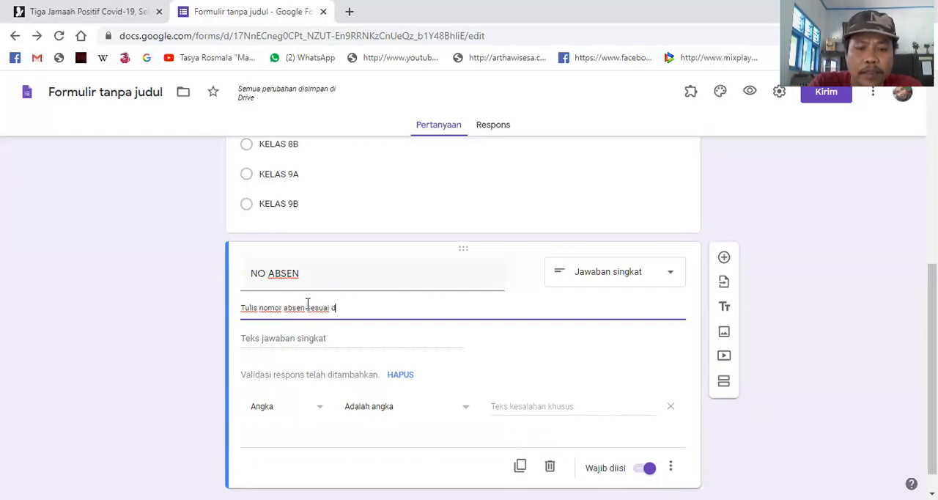
{"action": "type", "text": "no"}
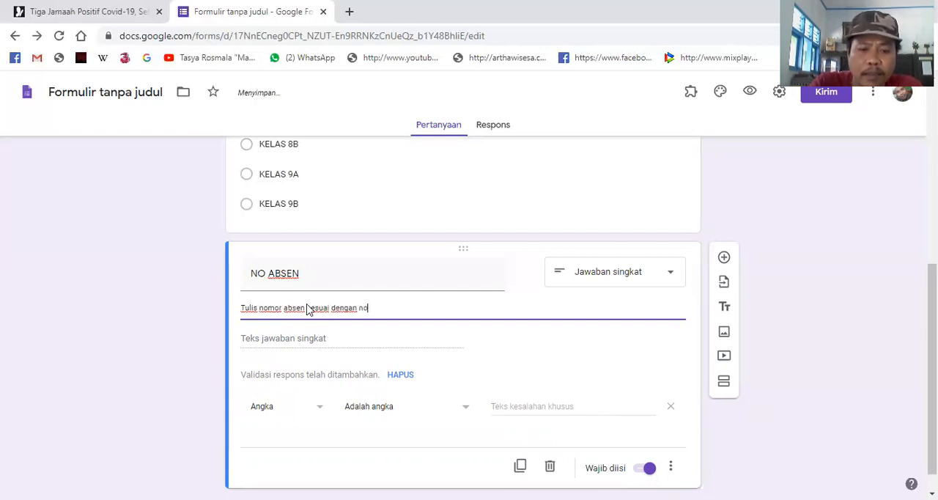
{"action": "type", "text": "mor absen kelas"}
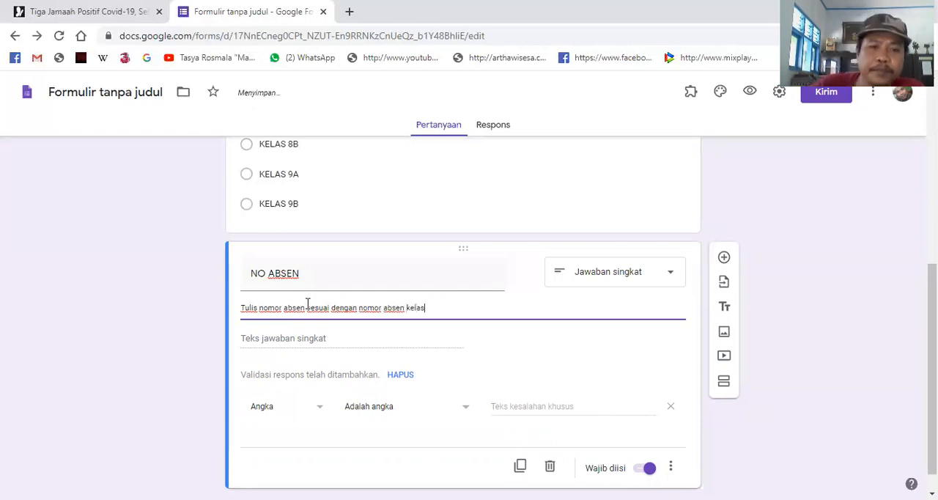
- Examine the response validation types and number conditions offered for the NO ABSEN question, keeping Angka and Adalah angka
{"action": "left_click", "coordinate": [320, 411]}
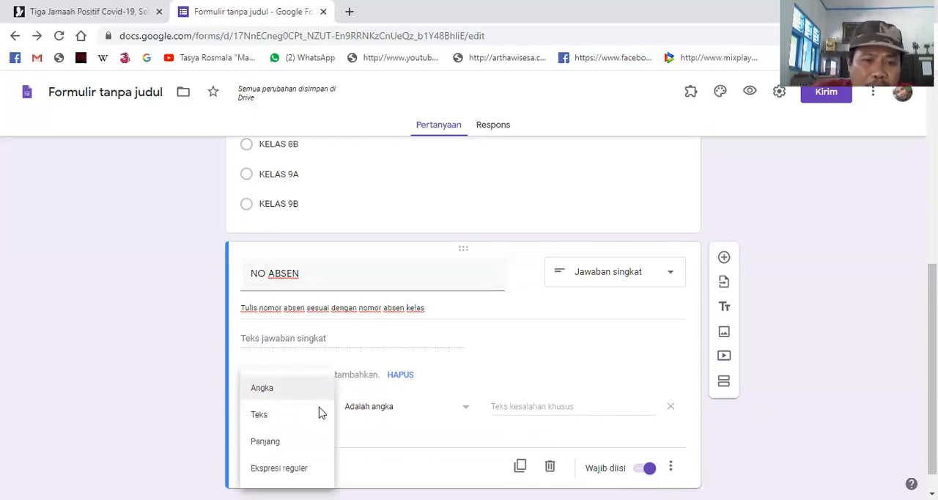
{"action": "left_click", "coordinate": [308, 389]}
{"action": "scroll", "coordinate": [409, 426], "scroll_direction": "down", "scroll_amount": 1}
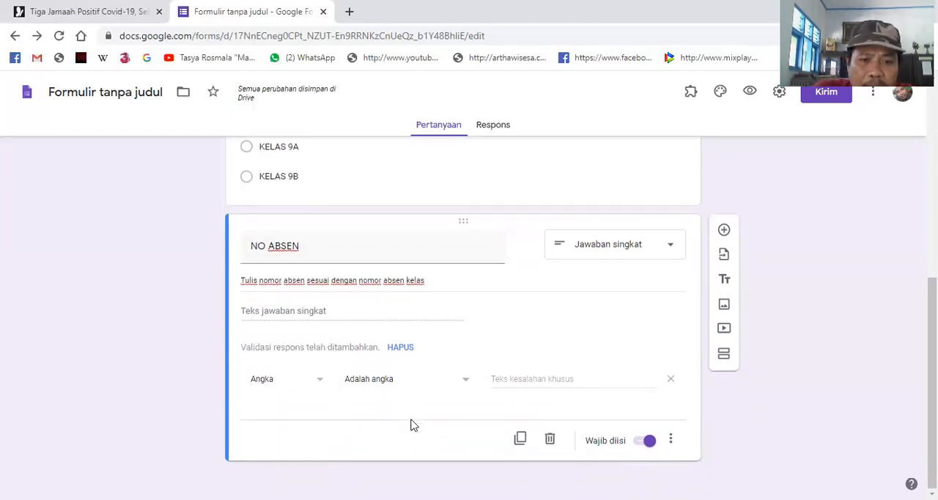
{"action": "left_click", "coordinate": [466, 386]}
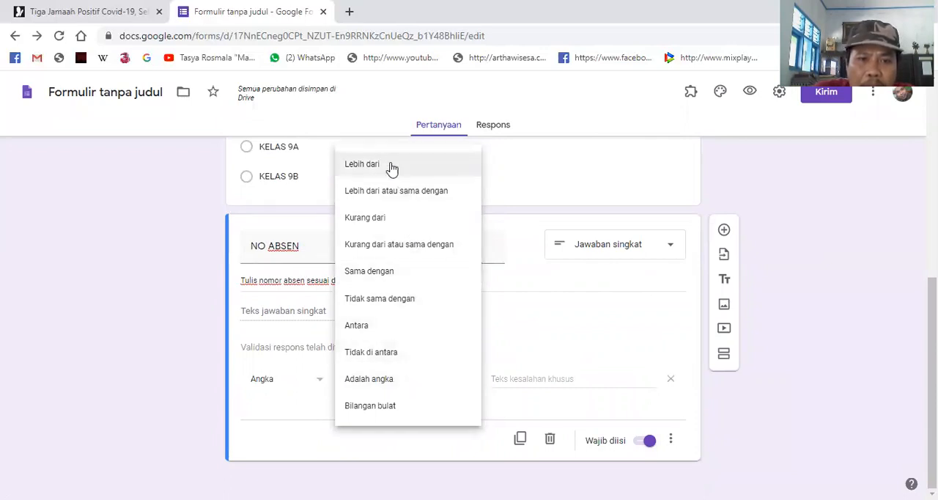
{"action": "left_click", "coordinate": [462, 382]}
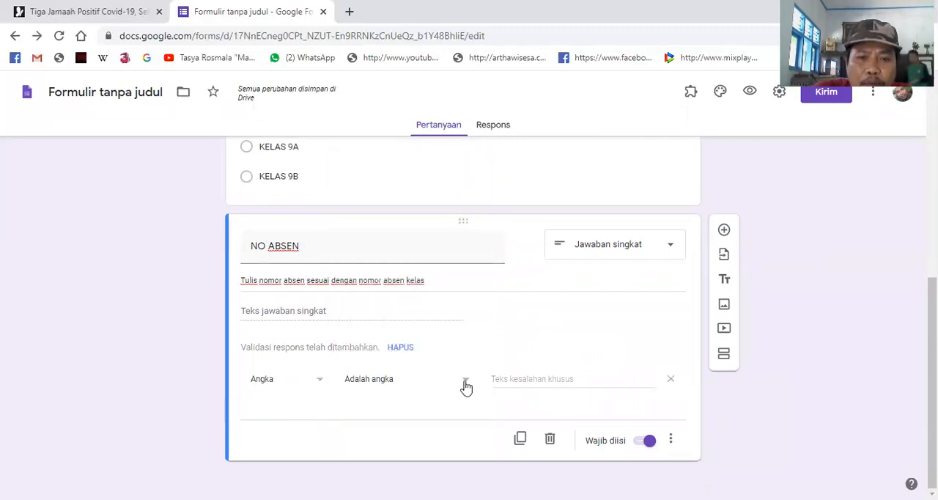
{"action": "left_click", "coordinate": [464, 387]}
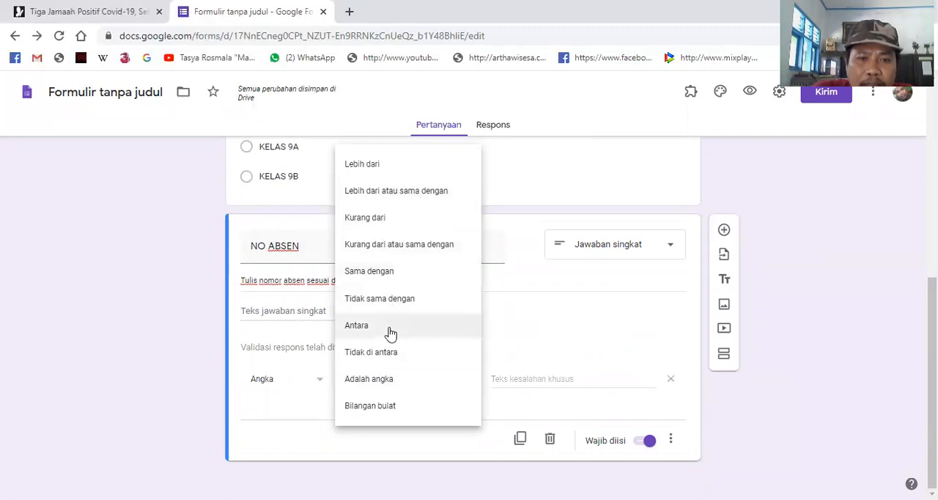
{"action": "left_click", "coordinate": [533, 332]}
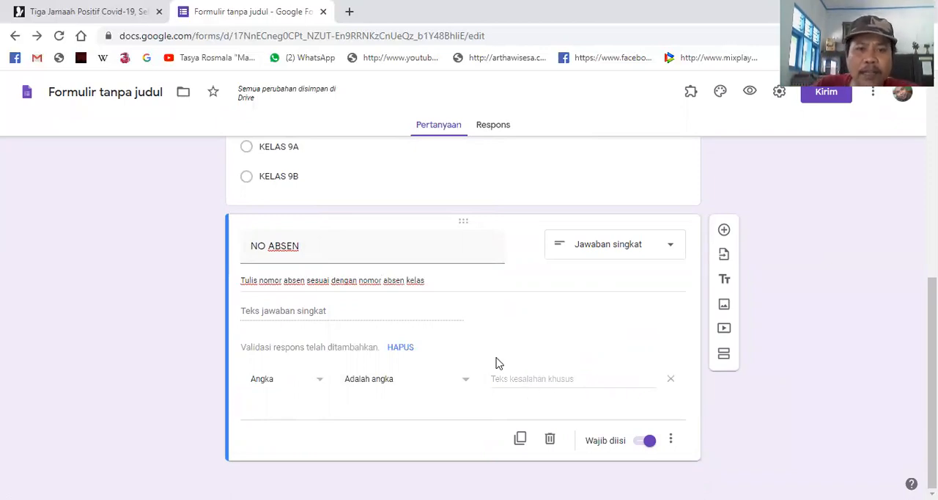
{"action": "scroll", "coordinate": [457, 373], "scroll_direction": "up", "scroll_amount": 5}
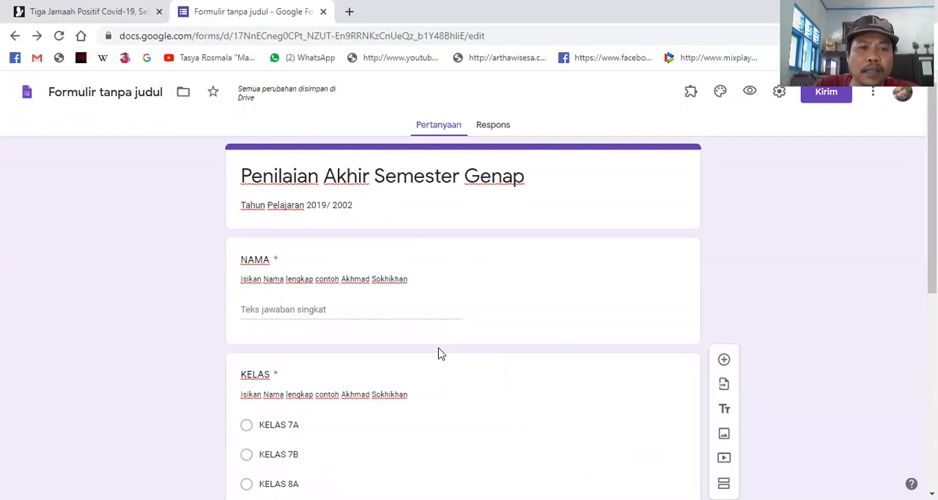
{"action": "scroll", "coordinate": [429, 344], "scroll_direction": "down", "scroll_amount": 5}
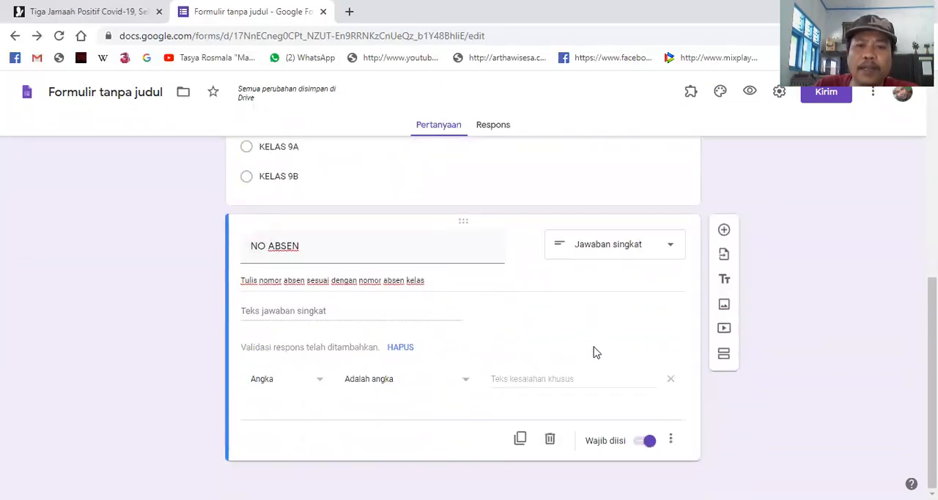
- Add a question titled "Mata Pelajaran" below the NO ABSEN question and set its answer type to Drop-down
{"action": "left_click", "coordinate": [724, 230]}
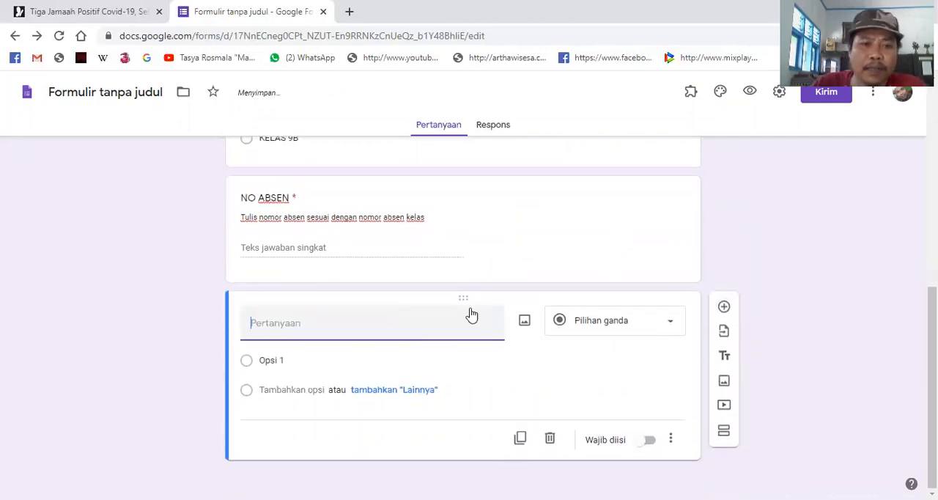
{"action": "type", "text": "Mata Pelajaran"}
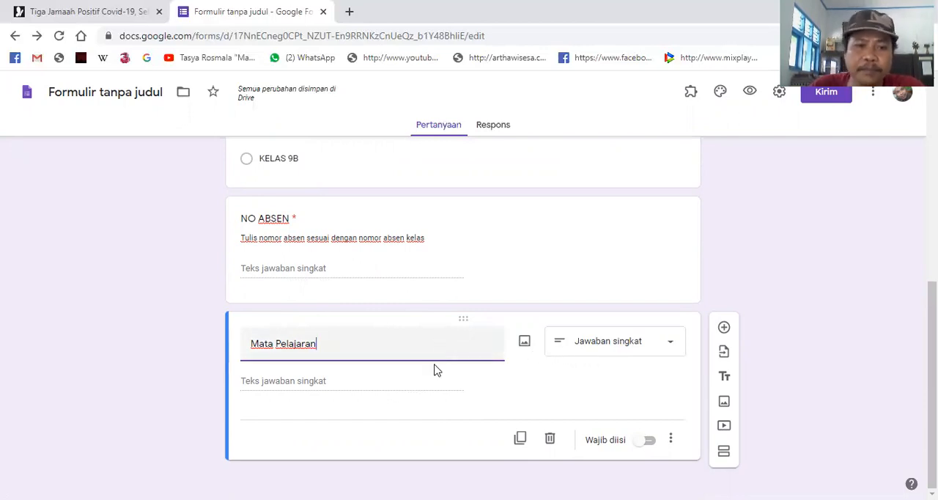
{"action": "left_click", "coordinate": [668, 346]}
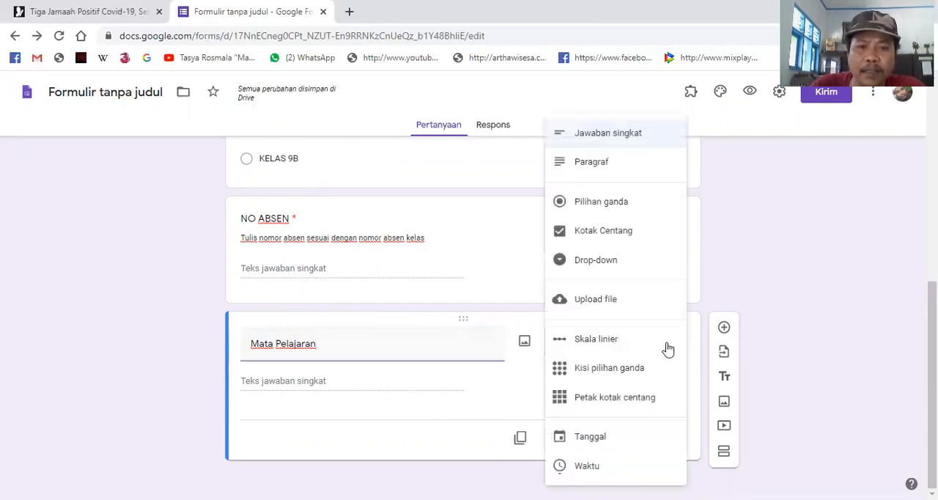
{"action": "left_click", "coordinate": [615, 208]}
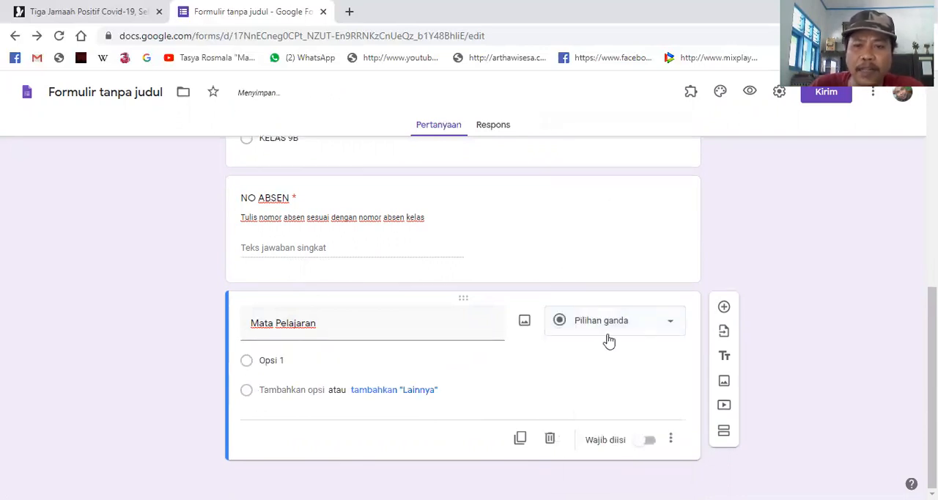
{"action": "left_click", "coordinate": [674, 327]}
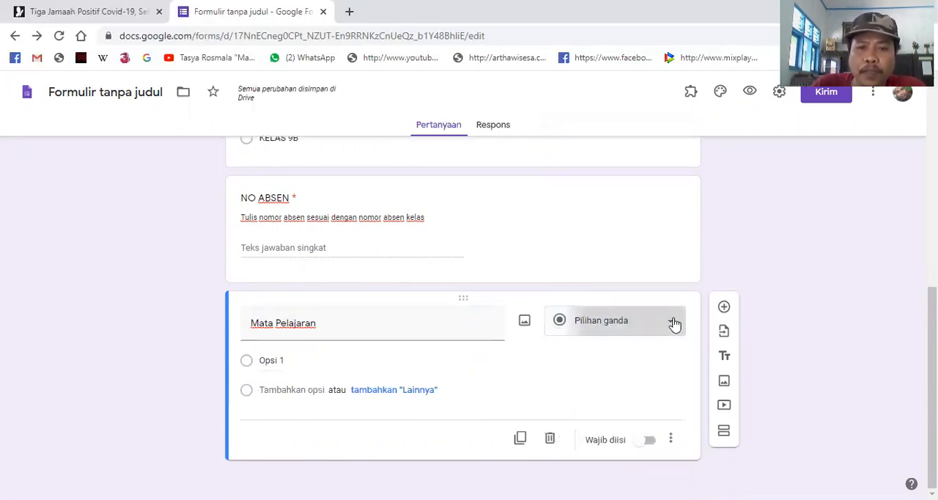
{"action": "left_click", "coordinate": [644, 264]}
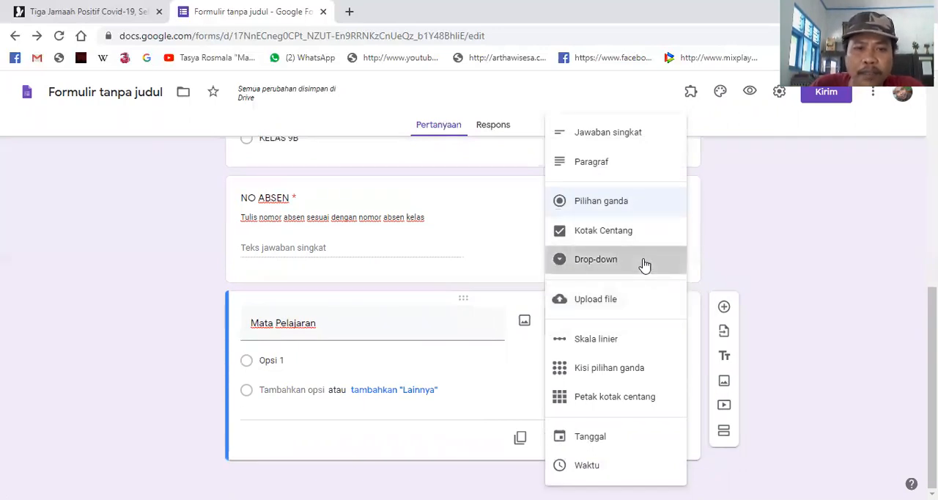
- Change the KELAS question's answer type to Drop-down
{"action": "scroll", "coordinate": [475, 358], "scroll_direction": "up", "scroll_amount": 4}
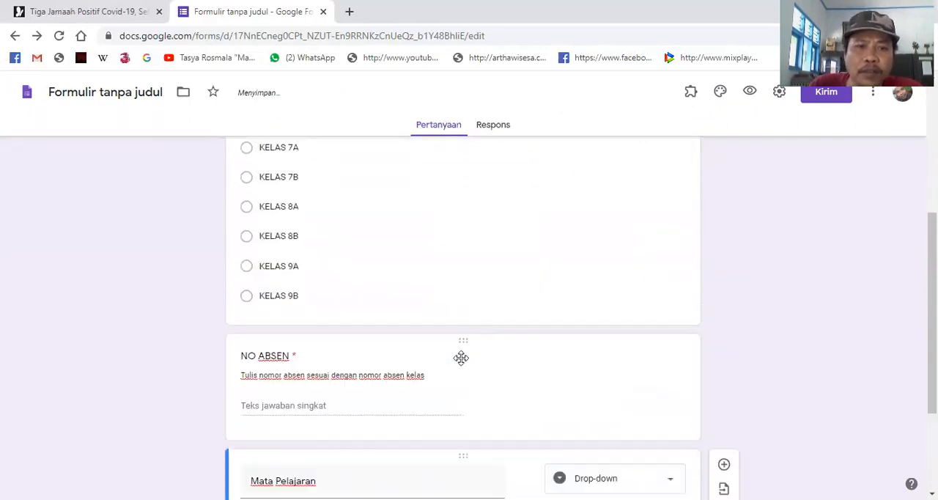
{"action": "left_click", "coordinate": [447, 291]}
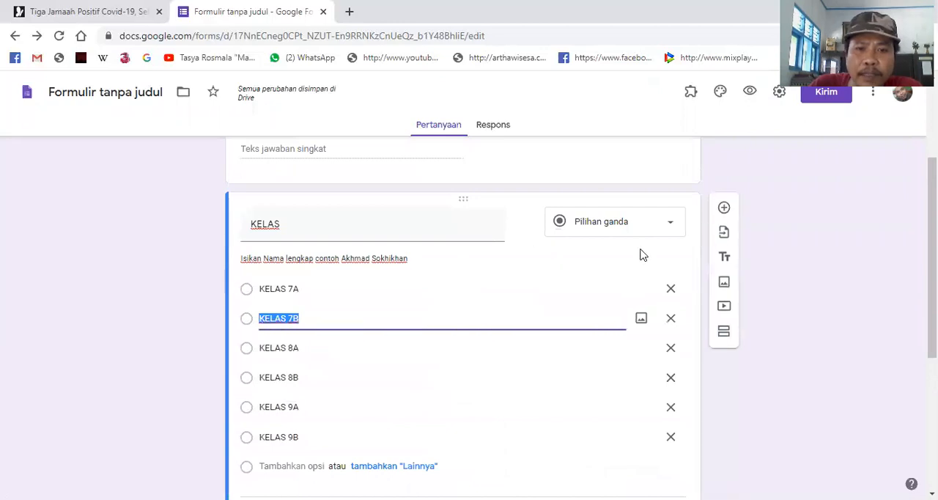
{"action": "left_click", "coordinate": [668, 224]}
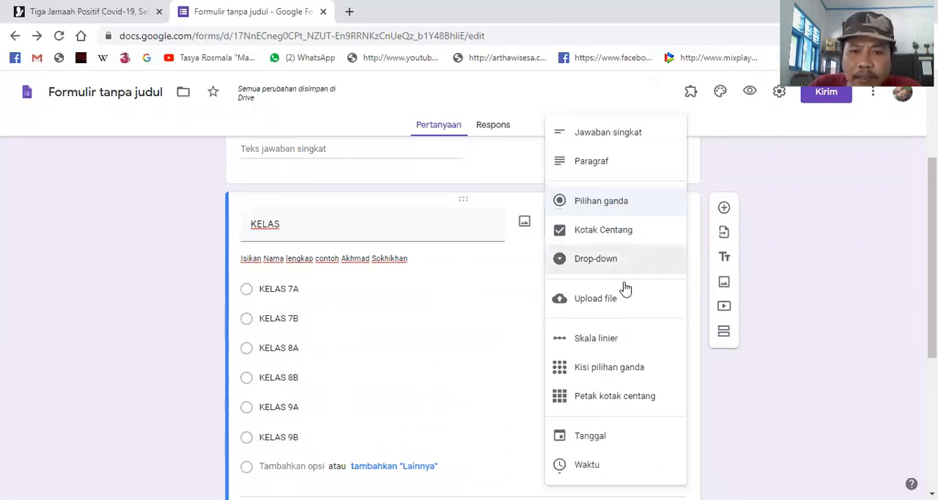
{"action": "left_click", "coordinate": [611, 264]}
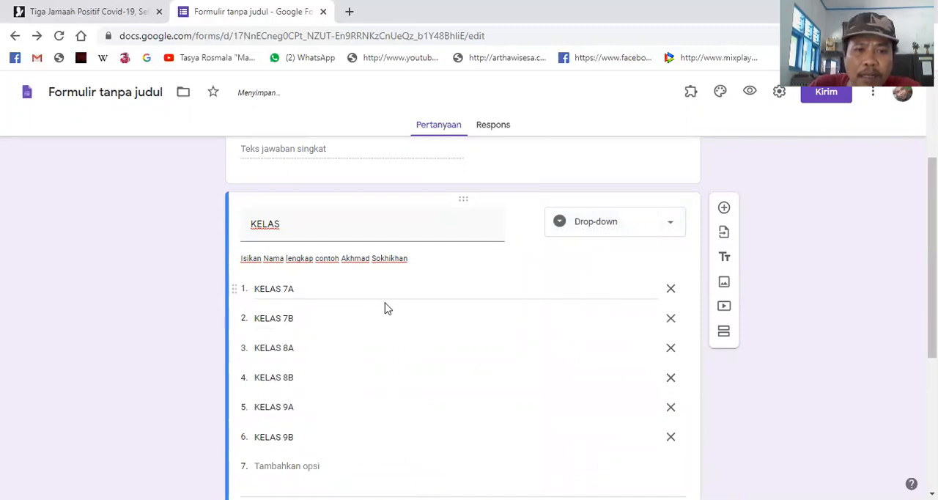
- Enter "Al Quran Hadis" and "Aqidah Akhlak" as the first two options of the Mata Pelajaran question
{"action": "scroll", "coordinate": [367, 336], "scroll_direction": "down", "scroll_amount": 2}
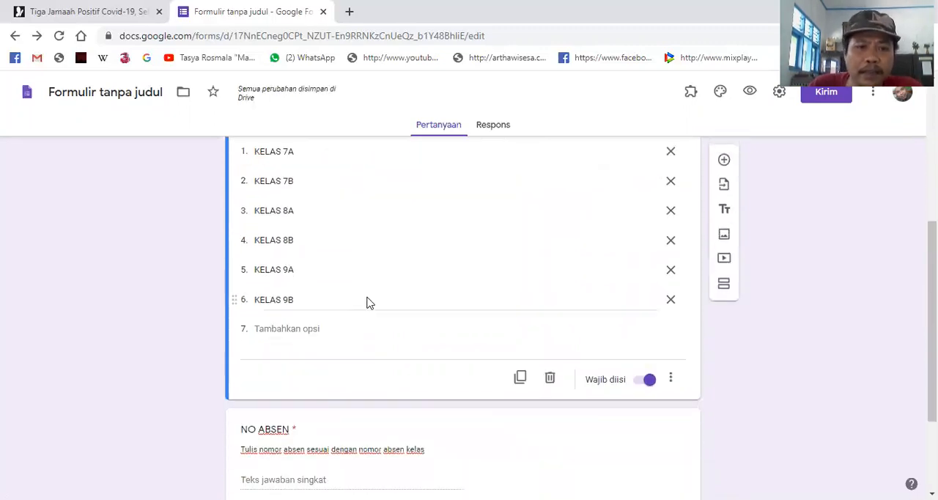
{"action": "scroll", "coordinate": [369, 304], "scroll_direction": "down", "scroll_amount": 1}
{"action": "scroll", "coordinate": [371, 326], "scroll_direction": "down", "scroll_amount": 1}
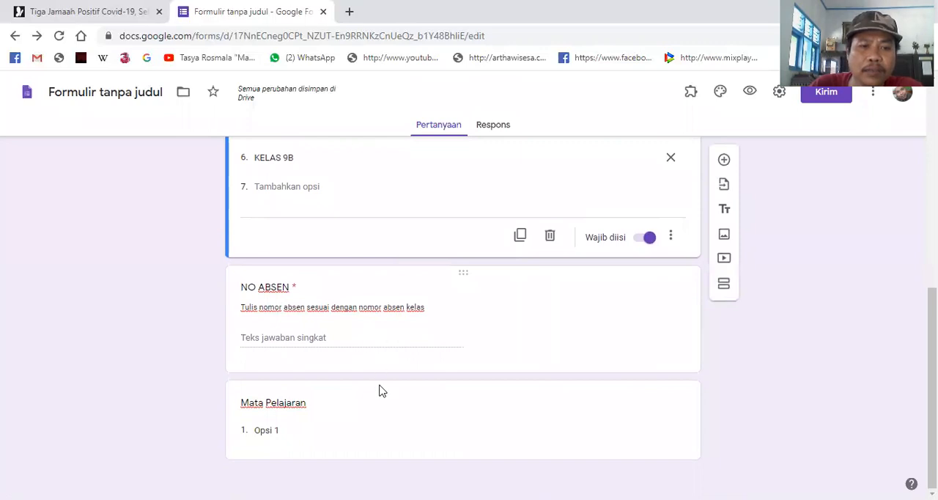
{"action": "left_click", "coordinate": [368, 430]}
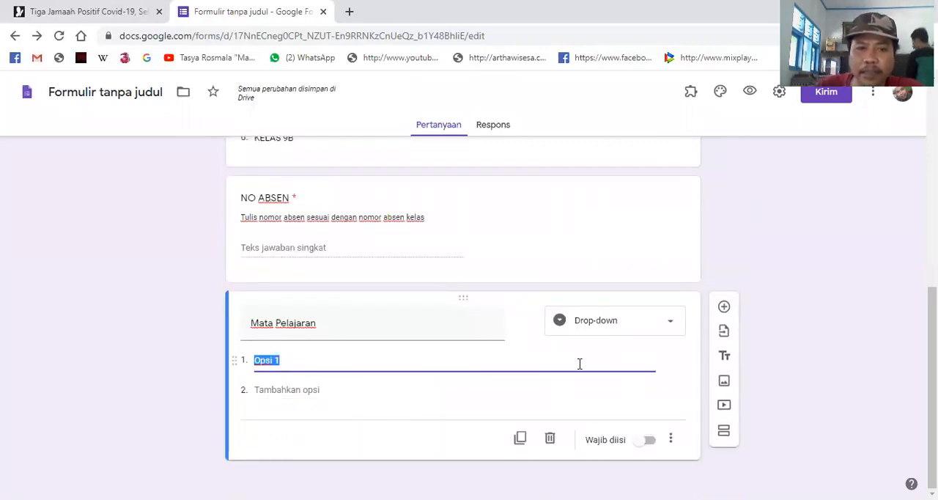
{"action": "type", "text": "Al Qu"}
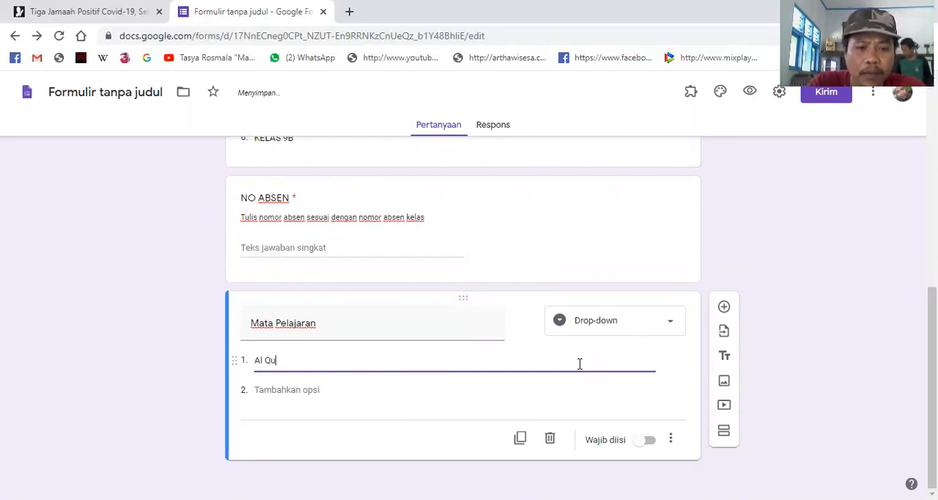
{"action": "type", "text": "ran Hadis"}
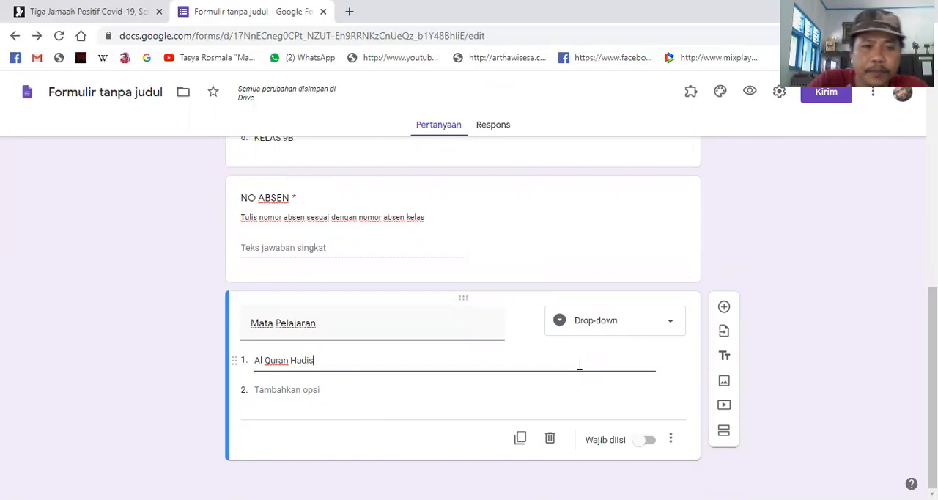
{"action": "key", "text": "Return"}
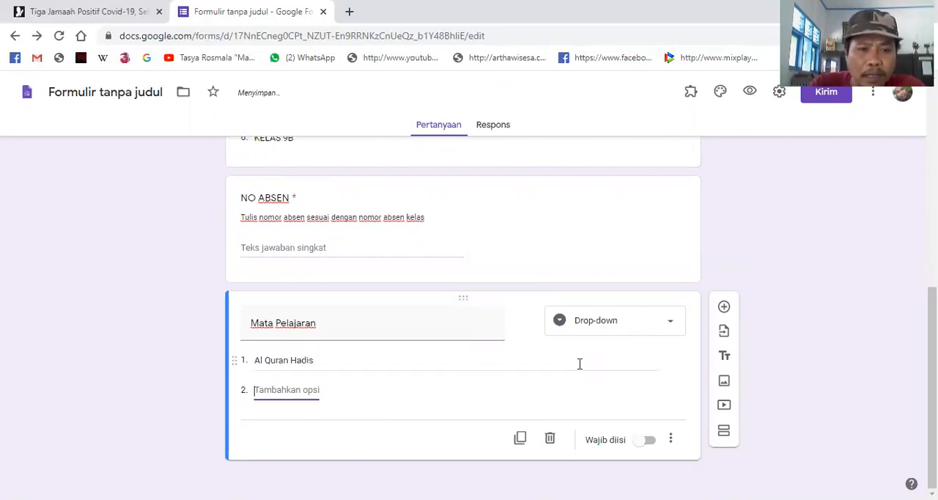
{"action": "type", "text": "Aqida"}
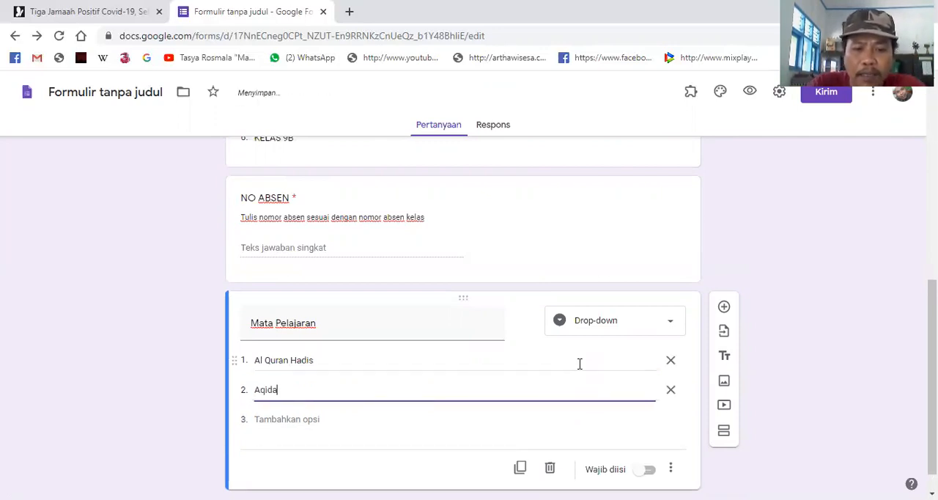
{"action": "type", "text": "h Akhlak"}
- Add the options "Fikih", "SKI" and "Bahasa Arab" to the Mata Pelajaran question, followed by a sixth option with default text
{"action": "key", "text": "Tab"}
{"action": "key", "text": "Tab"}
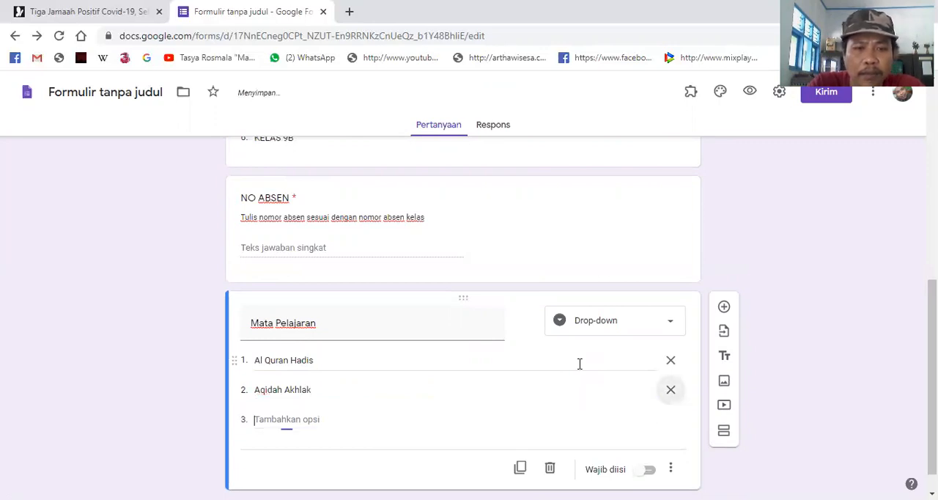
{"action": "type", "text": "Fikih"}
{"action": "key", "text": "Tab"}
{"action": "key", "text": "Tab"}
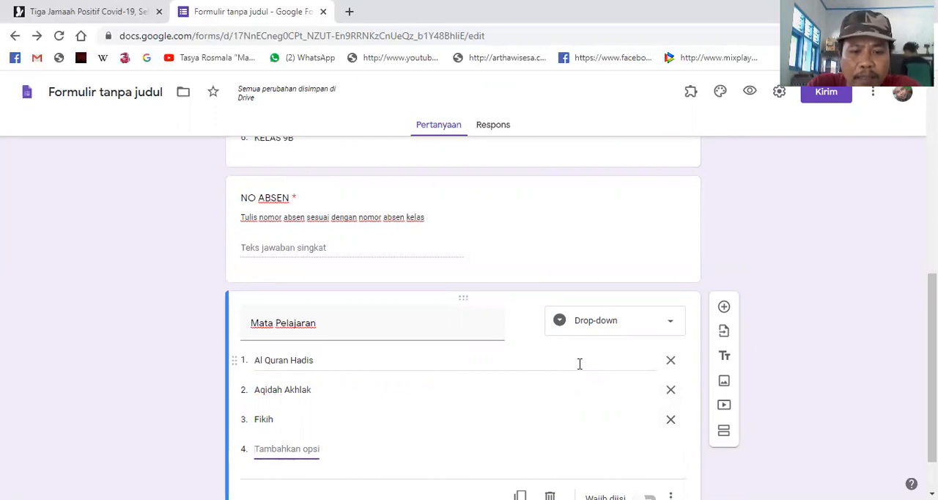
{"action": "type", "text": "SKI"}
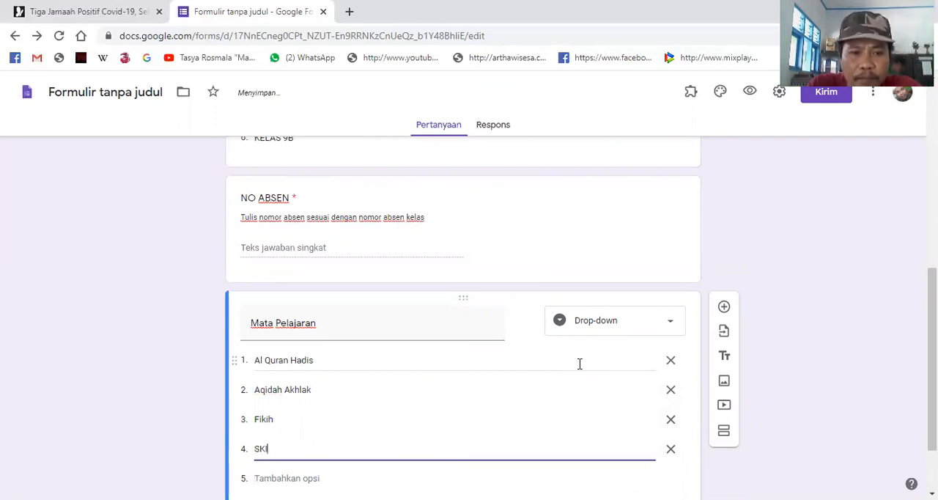
{"action": "key", "text": "Return"}
{"action": "type", "text": "B"}
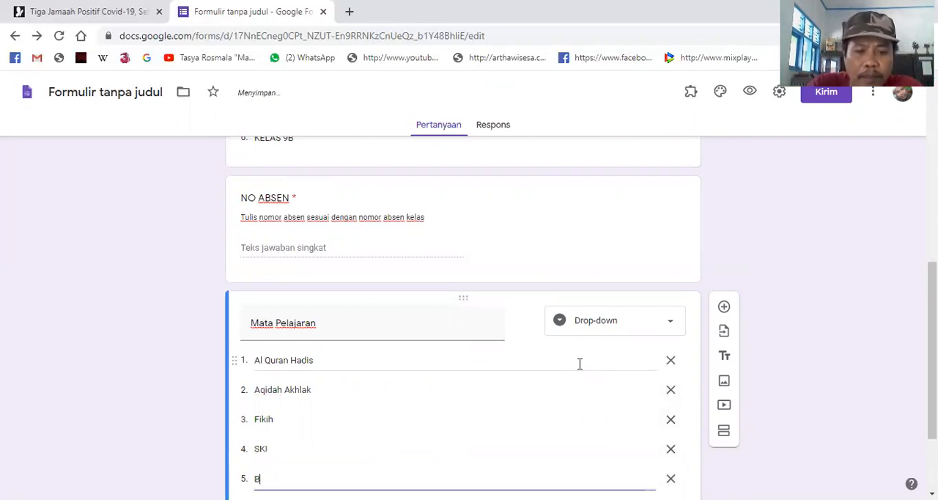
{"action": "type", "text": "ahasa Arab"}
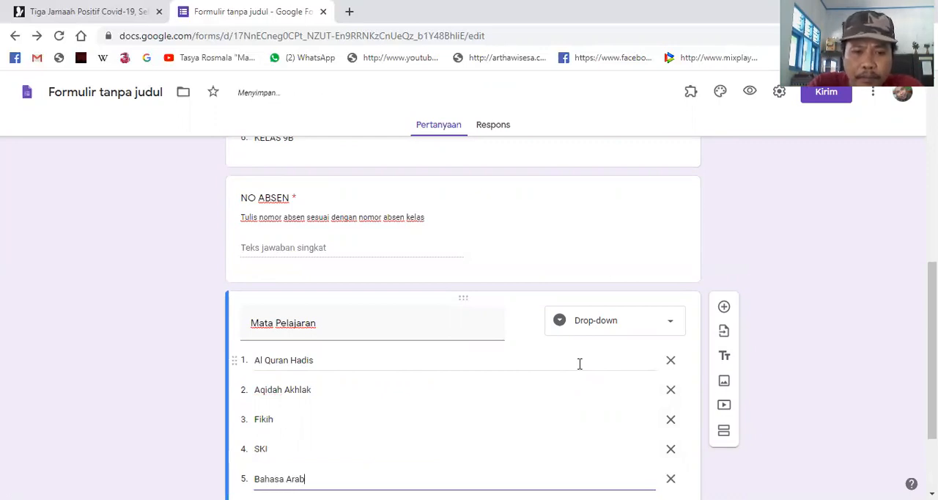
{"action": "key", "text": "Return"}
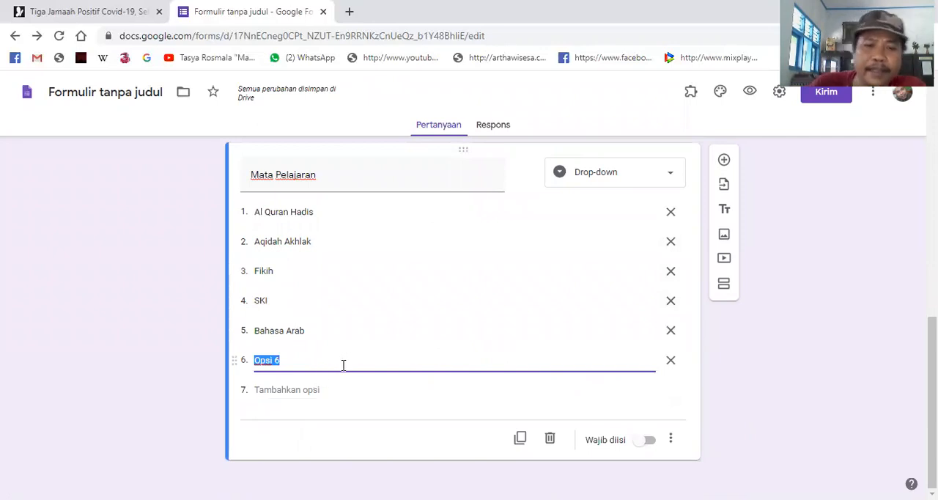
{"action": "left_click", "coordinate": [451, 412]}
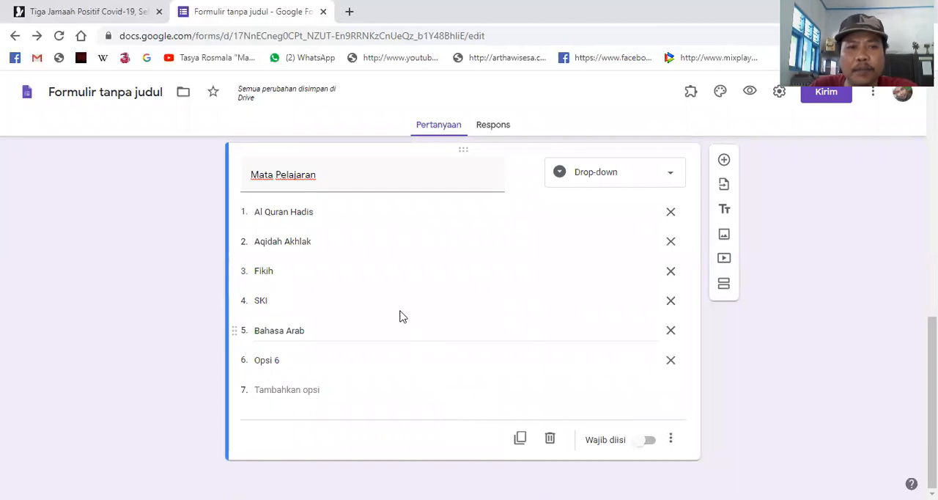
{"action": "scroll", "coordinate": [401, 306], "scroll_direction": "up", "scroll_amount": 1}
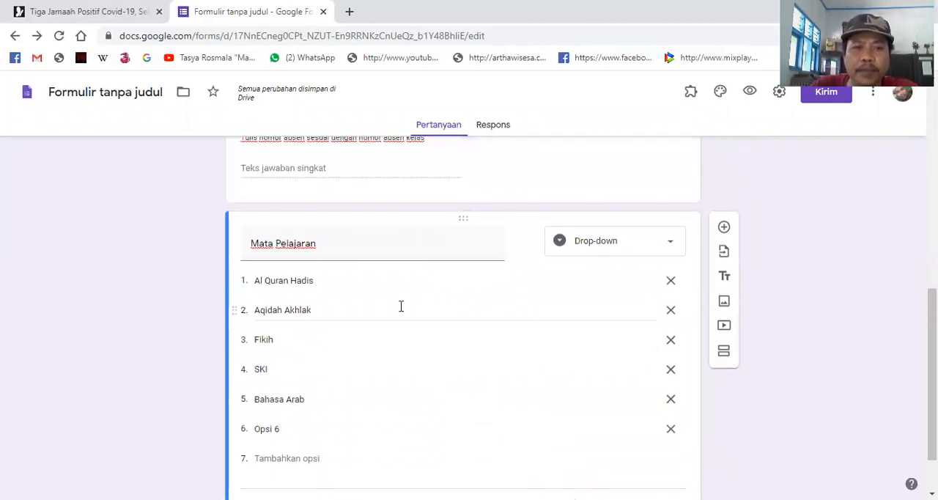
{"action": "scroll", "coordinate": [415, 329], "scroll_direction": "down", "scroll_amount": 1}
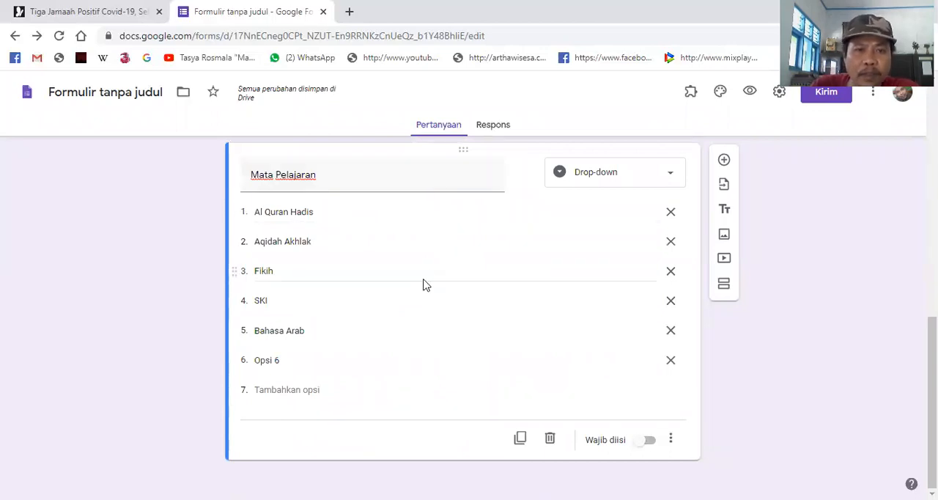
{"action": "scroll", "coordinate": [423, 285], "scroll_direction": "up", "scroll_amount": 3}
{"action": "scroll", "coordinate": [423, 276], "scroll_direction": "down", "scroll_amount": 3}
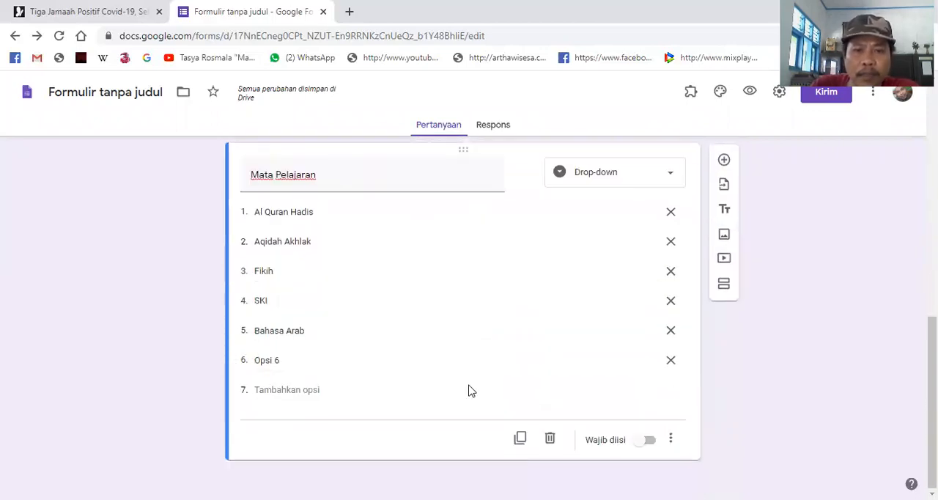
{"action": "scroll", "coordinate": [455, 329], "scroll_direction": "up", "scroll_amount": 10}
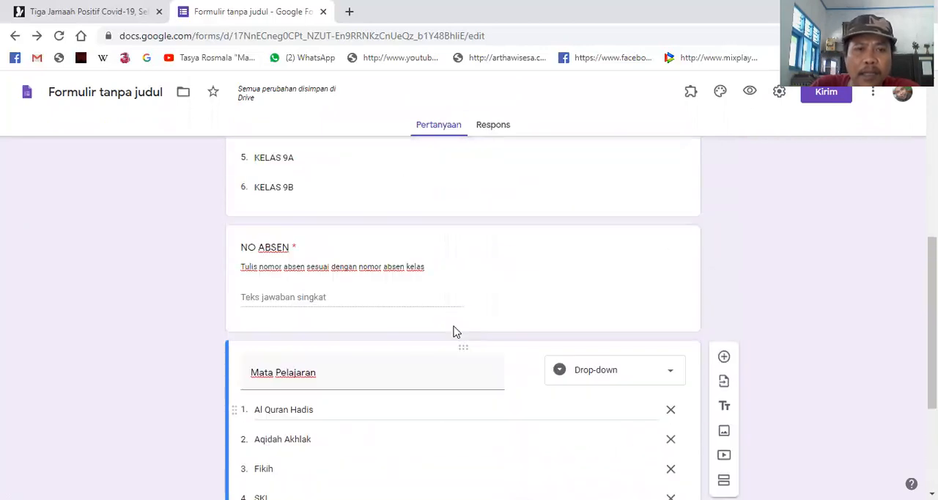
{"action": "scroll", "coordinate": [455, 327], "scroll_direction": "down", "scroll_amount": 10}
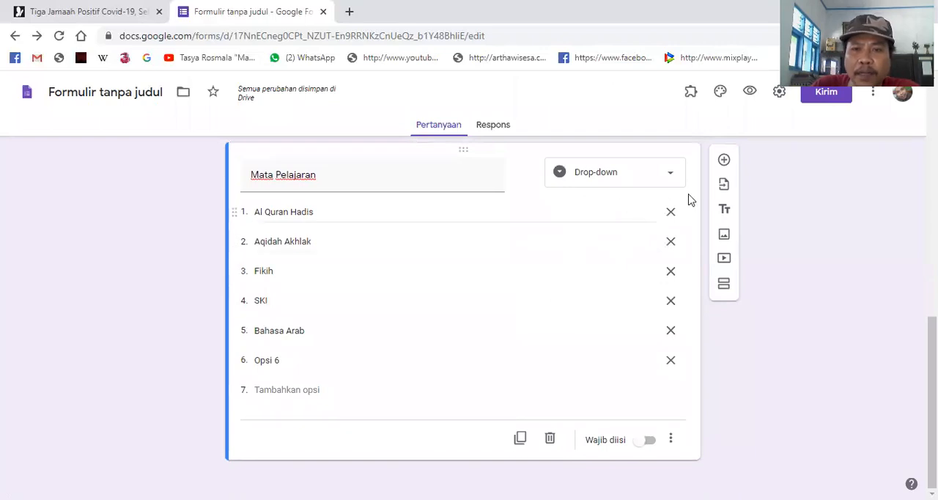
- Add a required Drop-down question titled "Hari" below the Mata Pelajaran question
{"action": "left_click", "coordinate": [724, 161]}
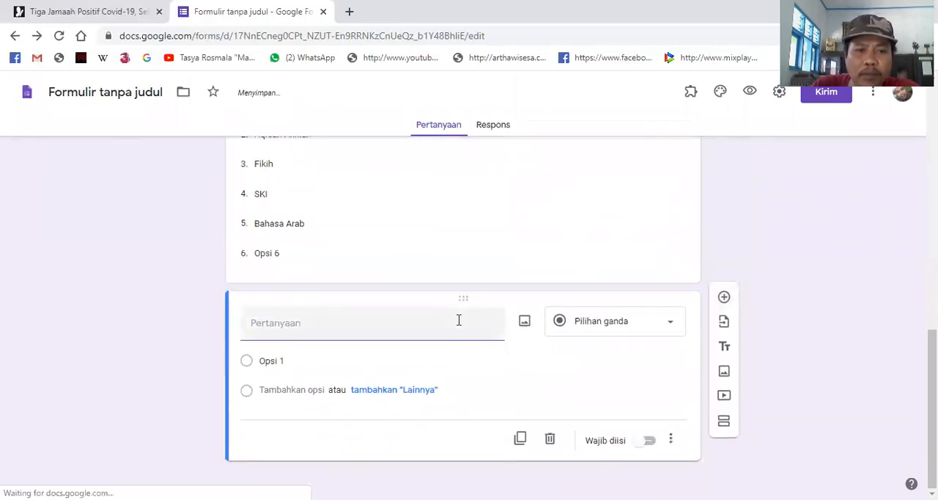
{"action": "type", "text": "Hari"}
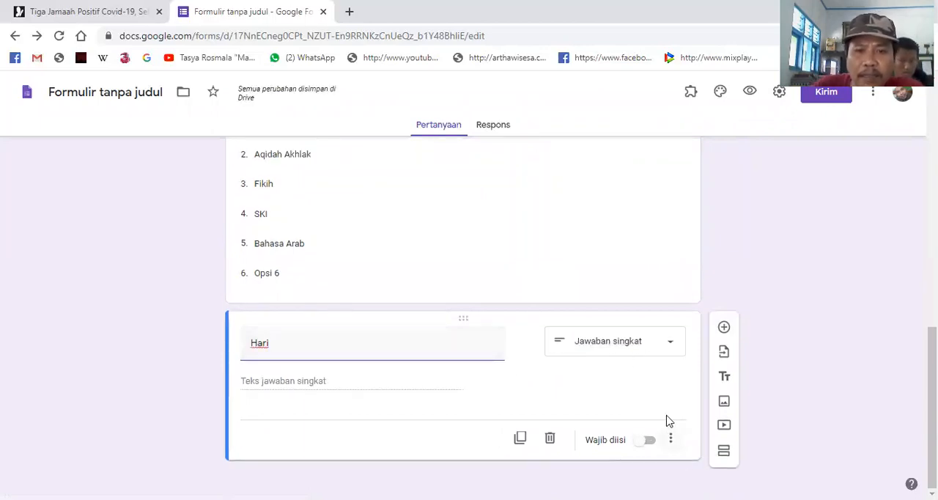
{"action": "left_click", "coordinate": [667, 441]}
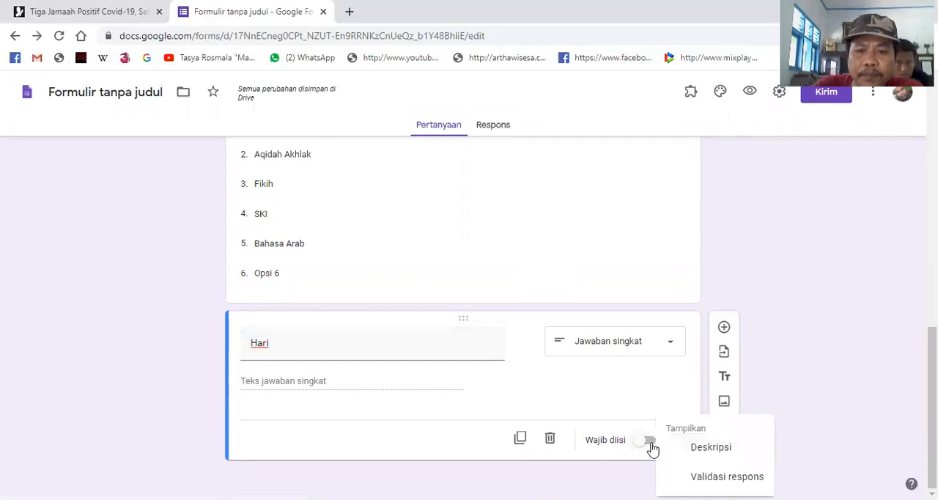
{"action": "left_click", "coordinate": [652, 446]}
{"action": "left_click", "coordinate": [648, 443]}
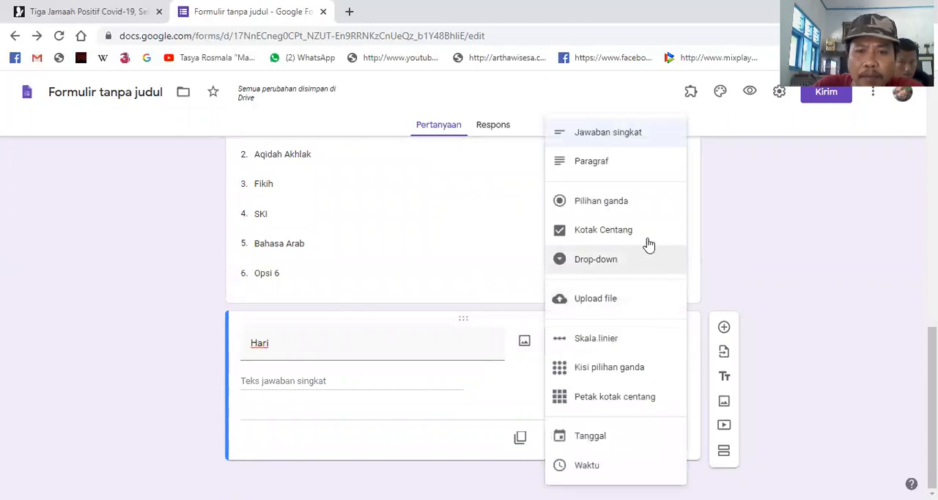
{"action": "left_click", "coordinate": [642, 270]}
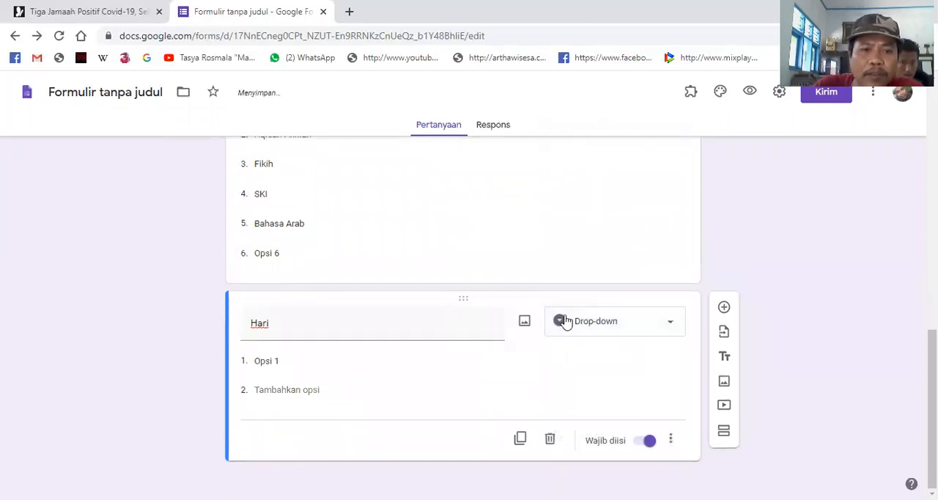
- Enter "Senin", "Selasa" and "Rabu" as the first three options of the Hari question
{"action": "left_click", "coordinate": [324, 361]}
{"action": "type", "text": "Senin"}
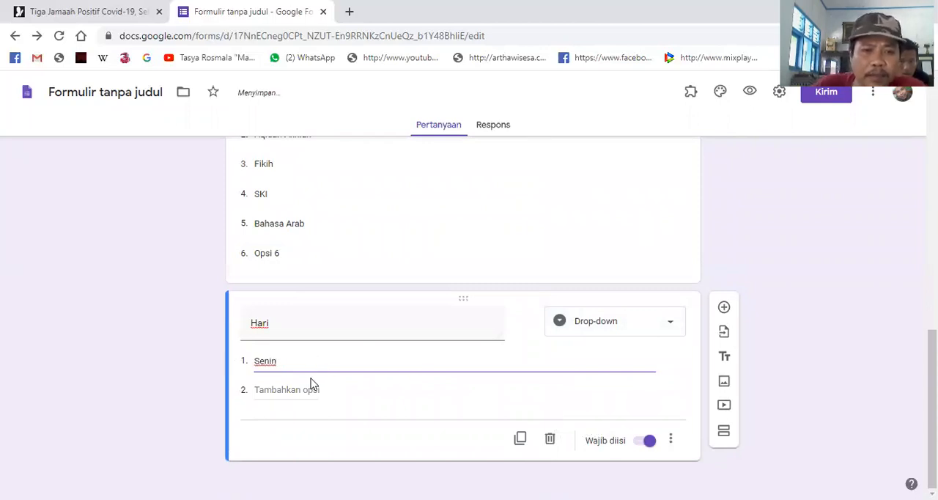
{"action": "left_click", "coordinate": [309, 389]}
{"action": "type", "text": "Se"}
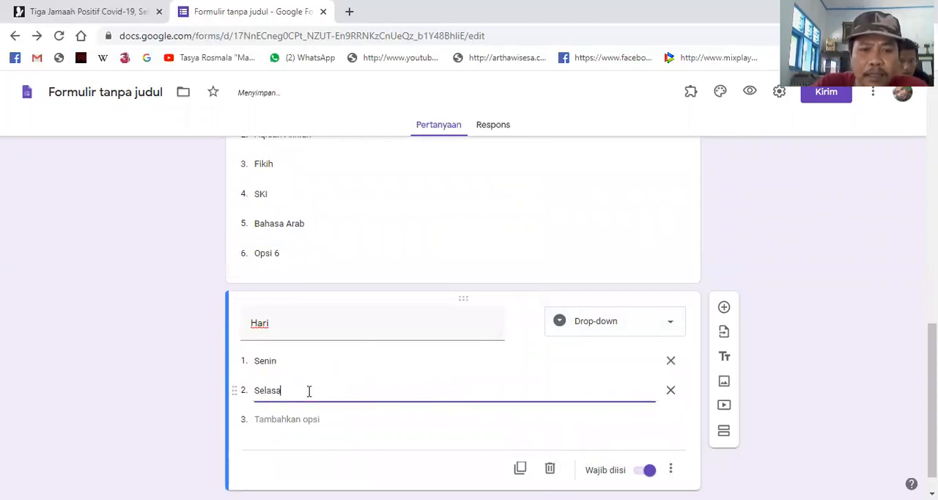
{"action": "type", "text": "lasa"}
{"action": "left_click", "coordinate": [293, 419]}
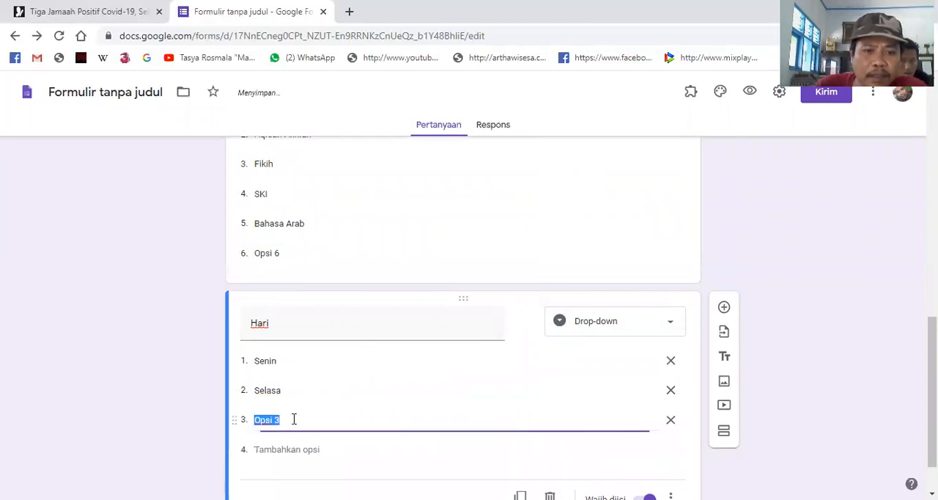
{"action": "type", "text": "Ra"}
- Add "Kamis", "Jumat" and "Sabtu" as the fourth to sixth options of the Hari question
{"action": "key", "text": "Tab"}
{"action": "key", "text": "Tab"}
{"action": "type", "text": "Kamis"}
{"action": "key", "text": "Tab"}
{"action": "key", "text": "Tab"}
{"action": "type", "text": "Jumat"}
{"action": "key", "text": "Tab"}
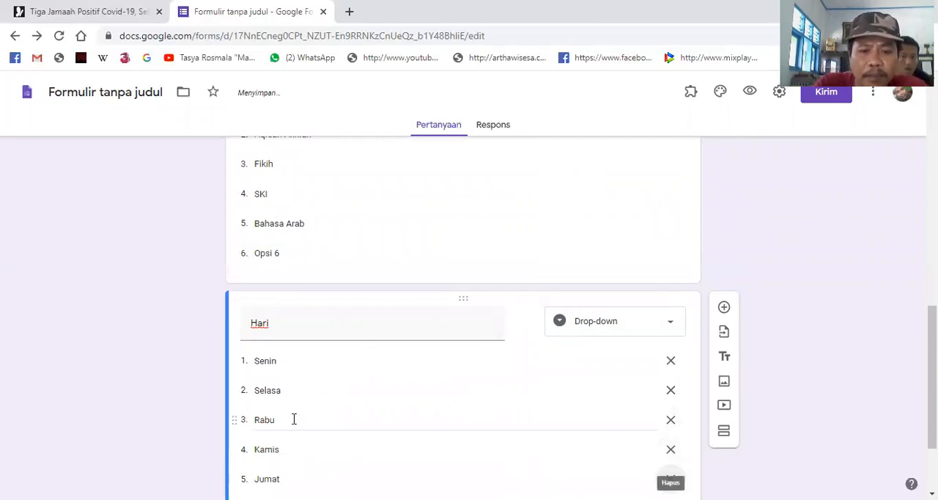
{"action": "scroll", "coordinate": [366, 418], "scroll_direction": "down", "scroll_amount": 1}
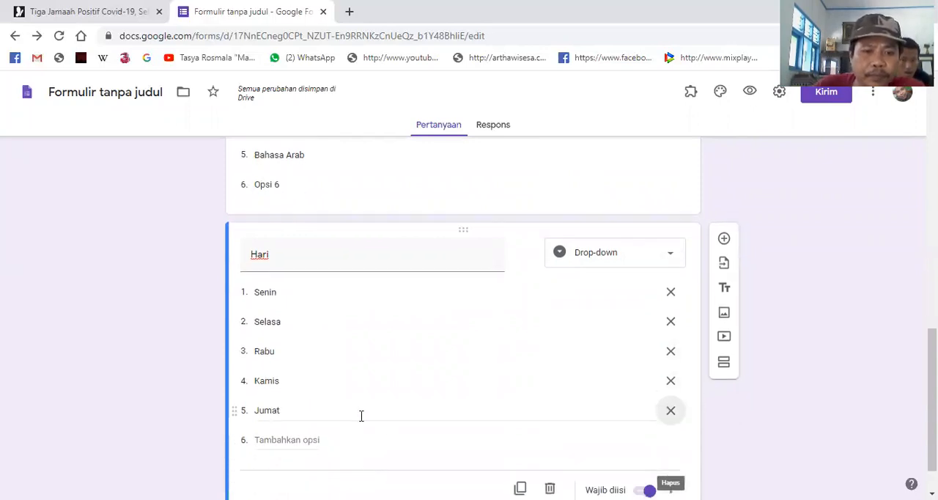
{"action": "left_click", "coordinate": [301, 438]}
{"action": "type", "text": "Sabtu"}
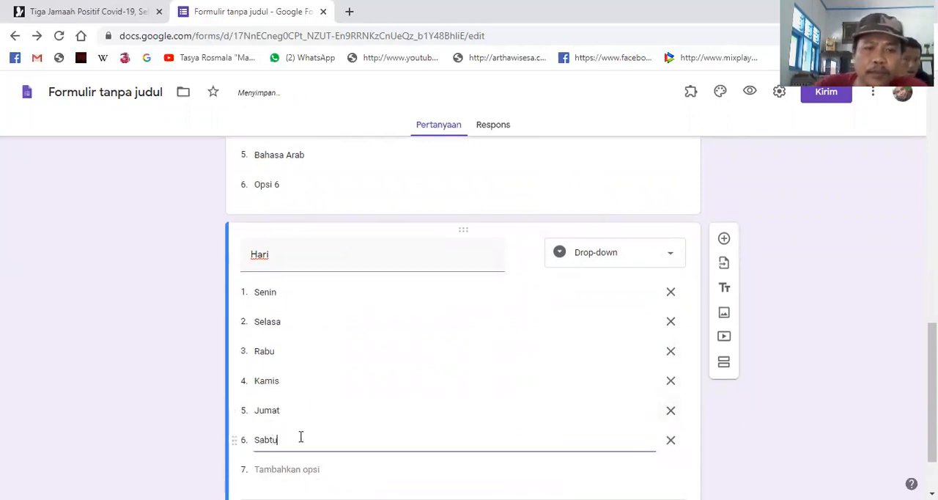
- Add a required date question titled "Tanggal" below the Hari question
{"action": "left_click", "coordinate": [725, 239]}
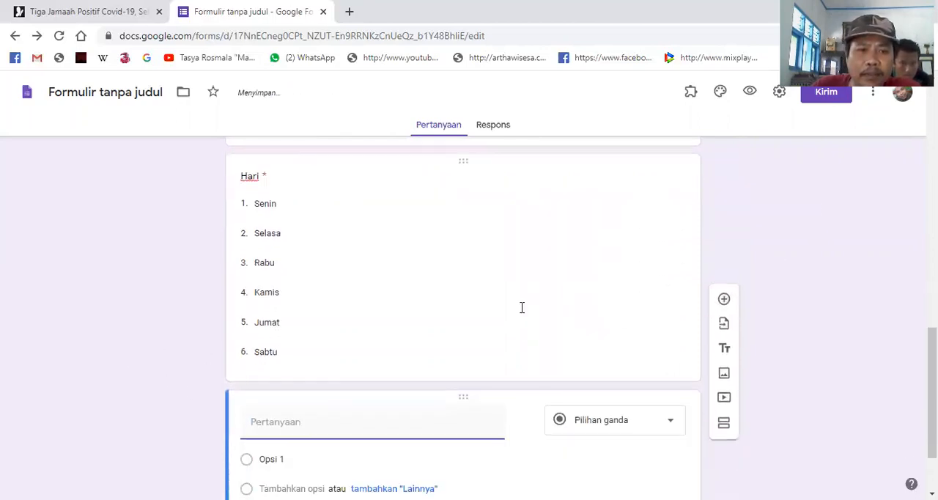
{"action": "type", "text": "Tanggal"}
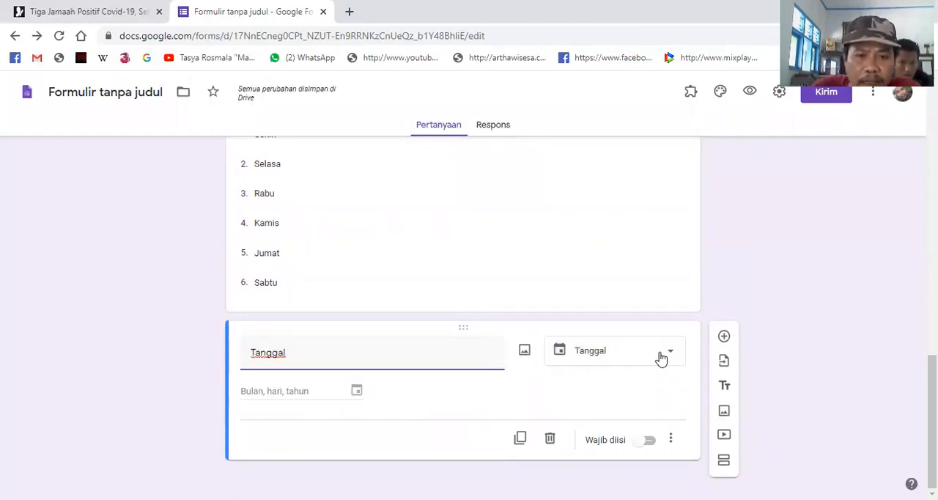
{"action": "left_click", "coordinate": [651, 443]}
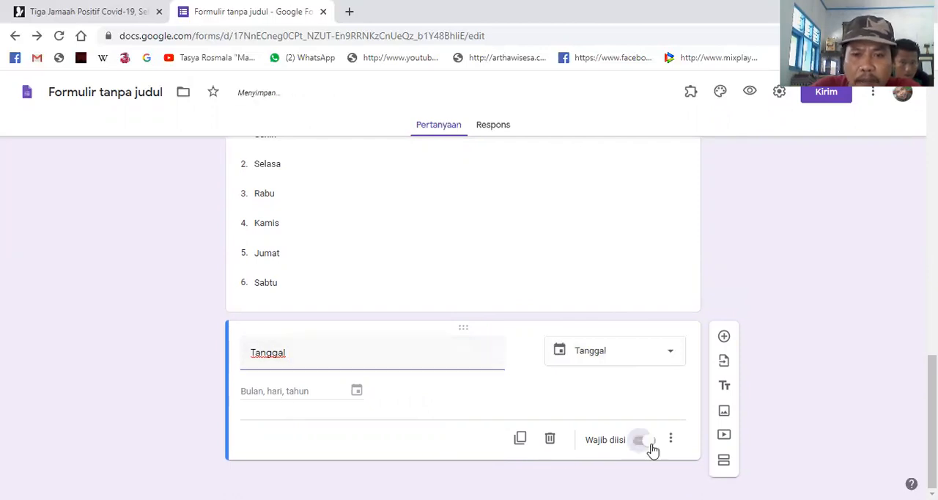
- Give the Tanggal question the description "Silahkan pilih dari tombol drop down yang ada disamping"
{"action": "left_click", "coordinate": [675, 440]}
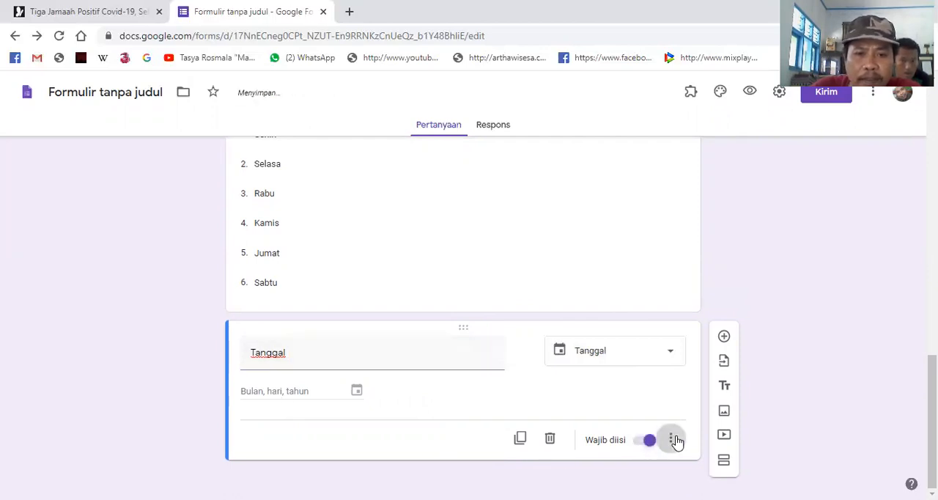
{"action": "left_click", "coordinate": [704, 421]}
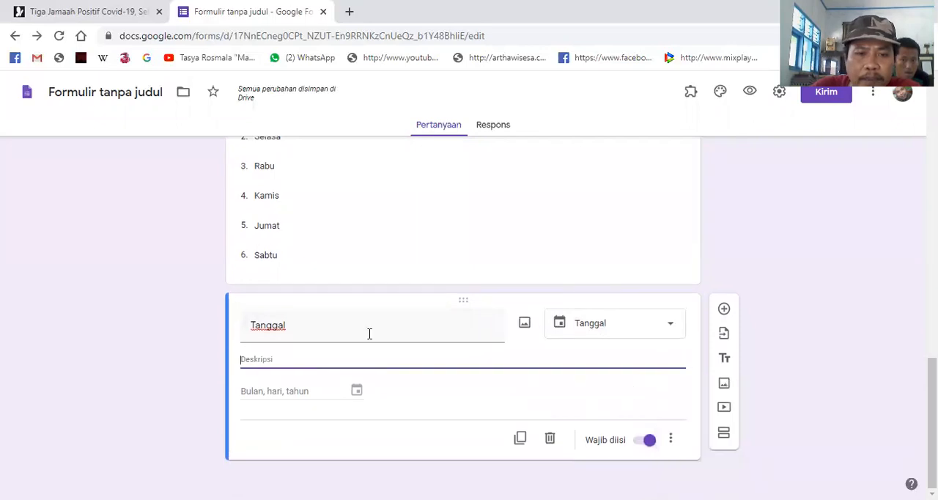
{"action": "type", "text": "Sila"}
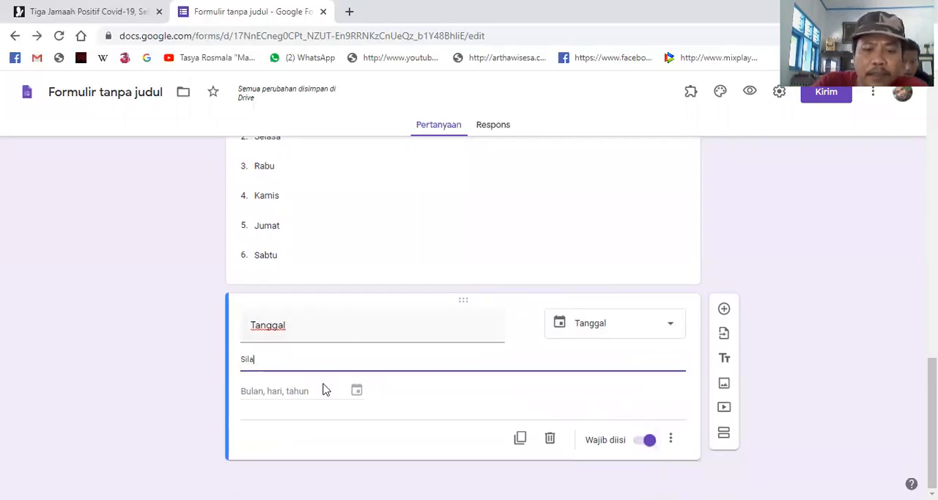
{"action": "type", "text": "hkan pilih dari"}
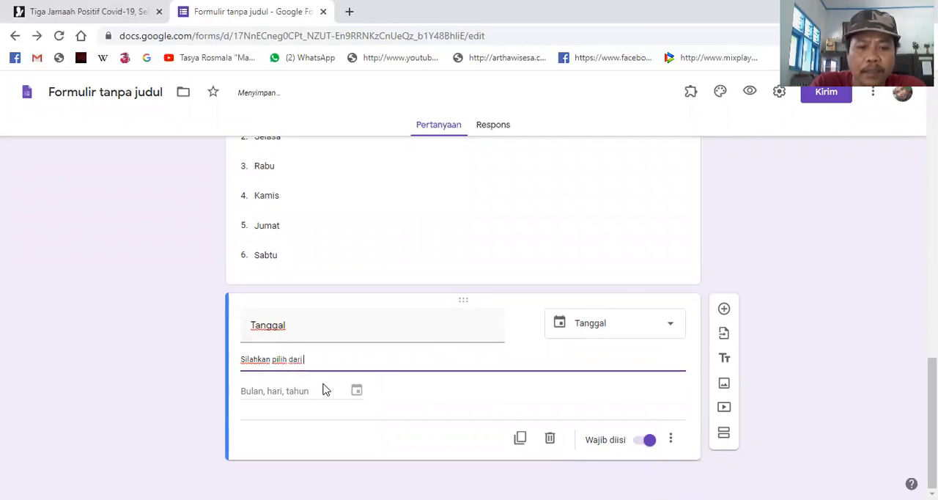
{"action": "type", "text": " t"}
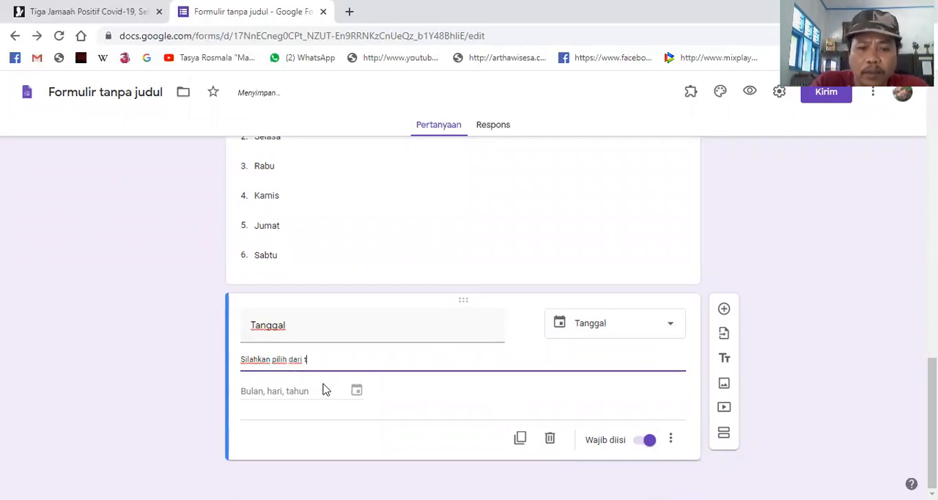
{"action": "type", "text": "ombol drop"}
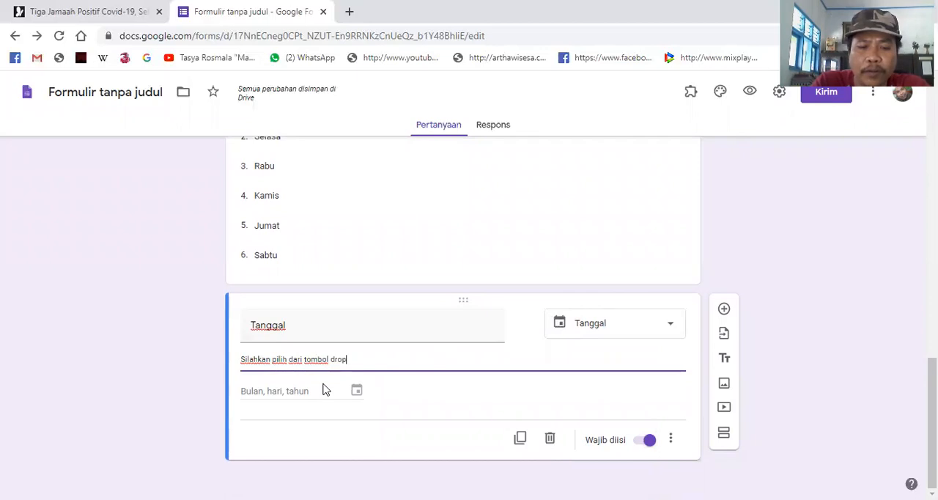
{"action": "type", "text": " down"}
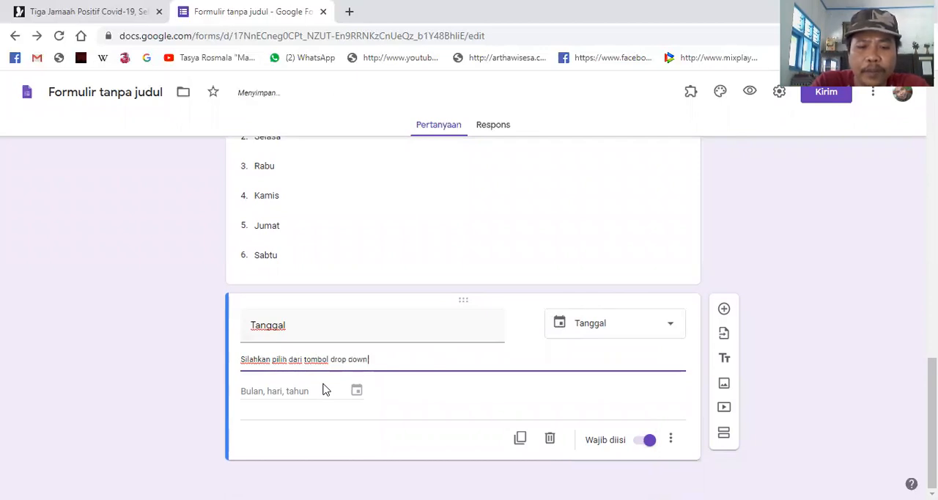
{"action": "type", "text": " yang ada d"}
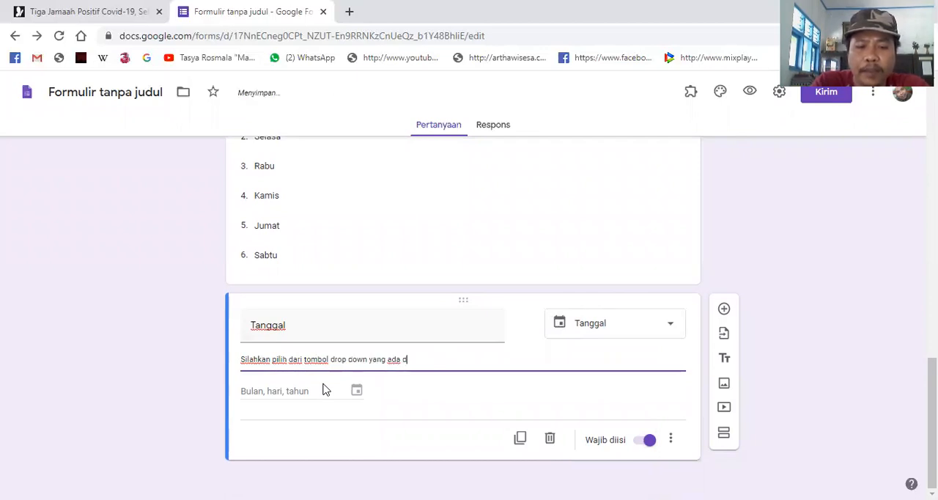
{"action": "type", "text": "isamping"}
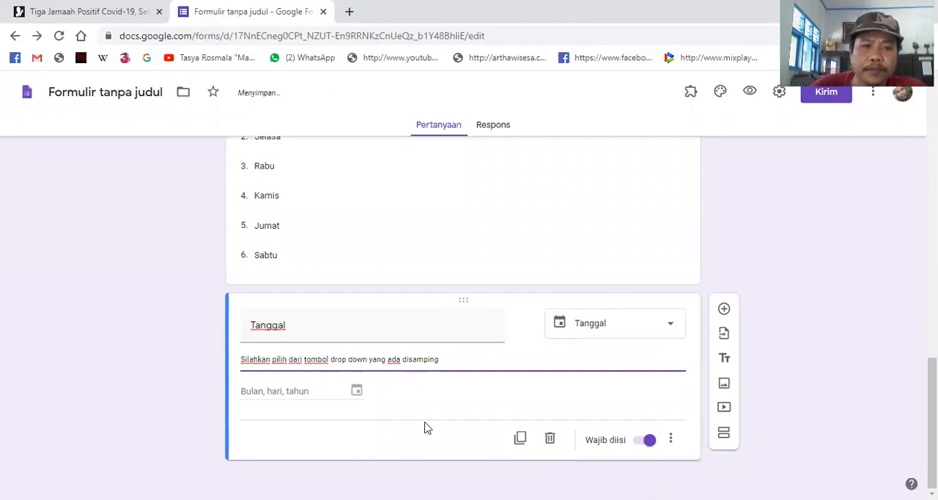
- Review all identity questions of the form from the title through to the Tanggal question
{"action": "scroll", "coordinate": [406, 249], "scroll_direction": "up", "scroll_amount": 5}
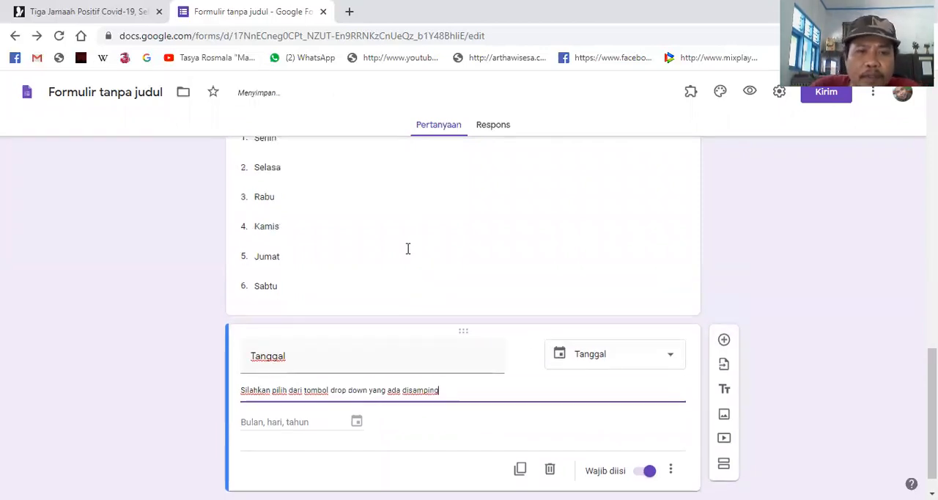
{"action": "scroll", "coordinate": [406, 249], "scroll_direction": "down", "scroll_amount": 5}
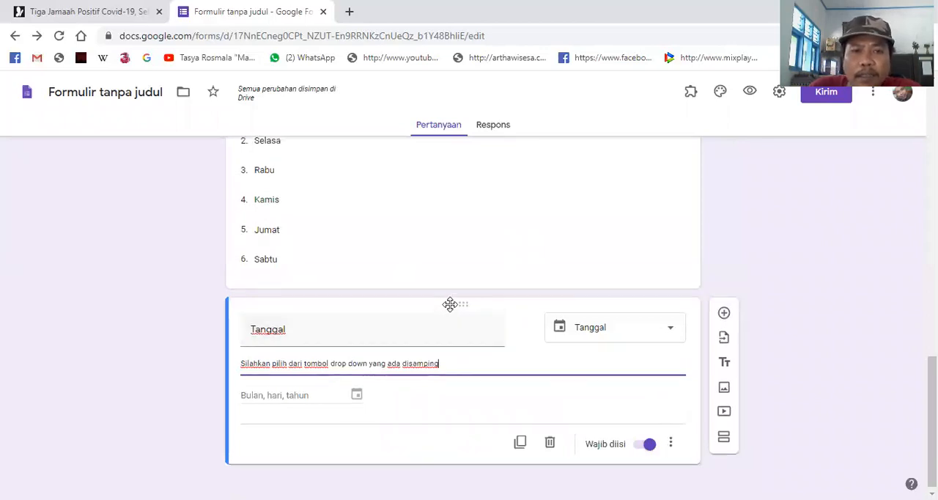
{"action": "scroll", "coordinate": [448, 303], "scroll_direction": "up", "scroll_amount": 5}
{"action": "scroll", "coordinate": [444, 308], "scroll_direction": "up", "scroll_amount": 10}
{"action": "key", "text": "ctrl+minus"}
{"action": "key", "text": "ctrl+minus"}
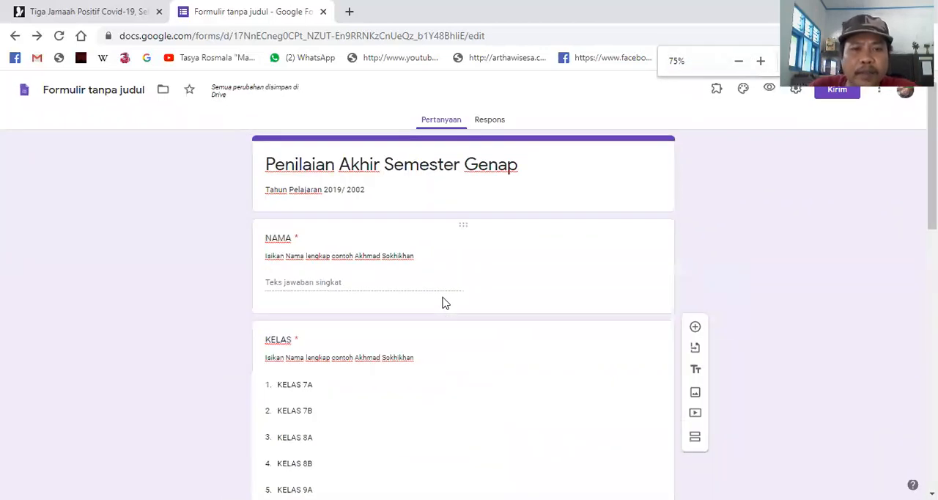
{"action": "scroll", "coordinate": [446, 306], "scroll_direction": "down", "scroll_amount": 2}
{"action": "scroll", "coordinate": [447, 287], "scroll_direction": "up", "scroll_amount": 2}
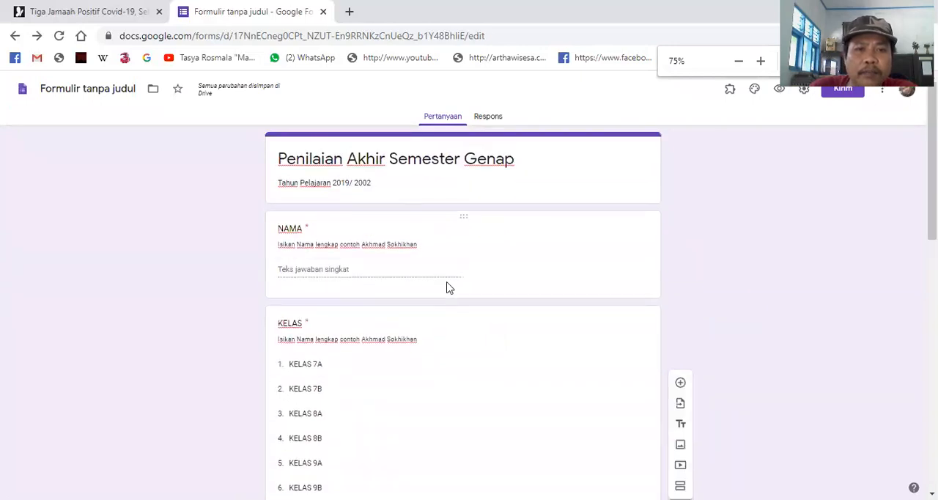
{"action": "scroll", "coordinate": [451, 289], "scroll_direction": "down", "scroll_amount": 6}
{"action": "scroll", "coordinate": [450, 289], "scroll_direction": "down", "scroll_amount": 3}
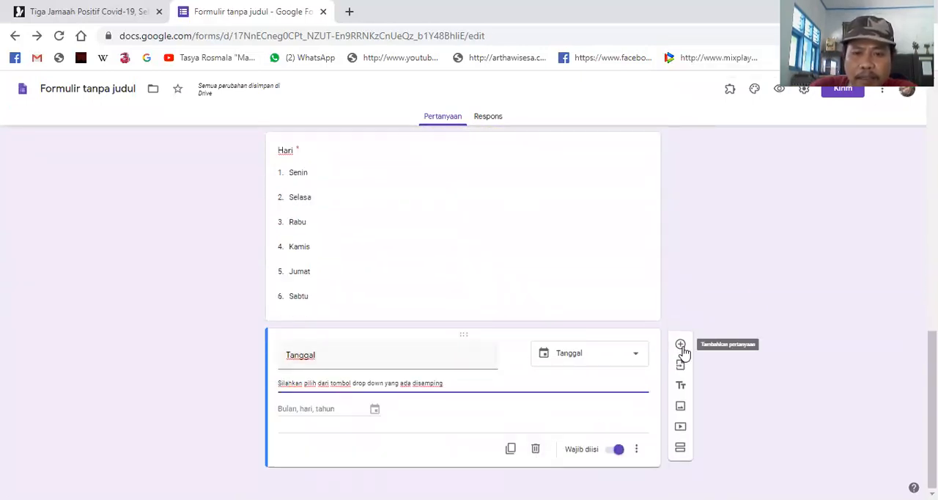
{"action": "scroll", "coordinate": [450, 318], "scroll_direction": "up", "scroll_amount": 5}
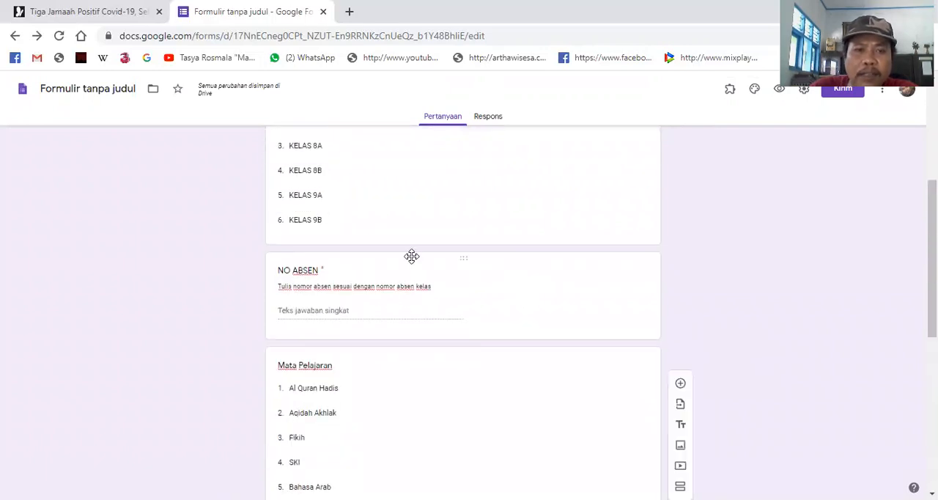
{"action": "scroll", "coordinate": [411, 256], "scroll_direction": "up", "scroll_amount": 4}
{"action": "scroll", "coordinate": [452, 303], "scroll_direction": "down", "scroll_amount": 9}
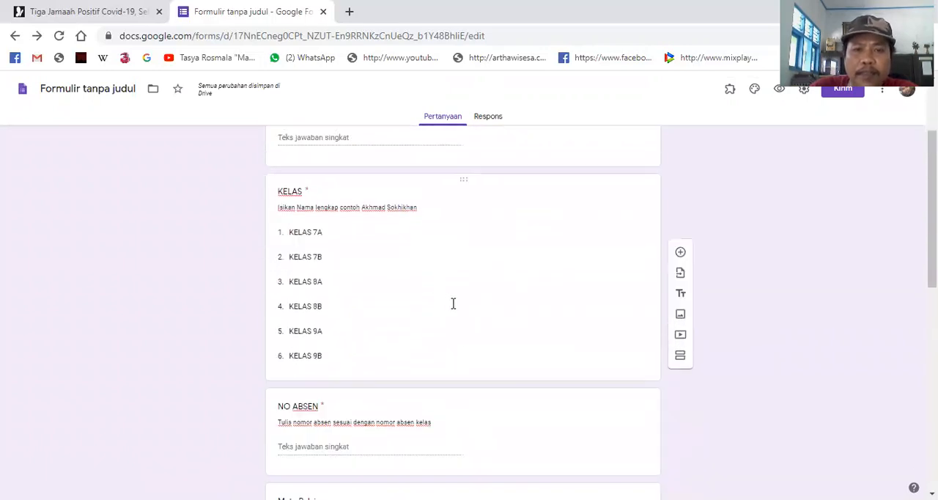
{"action": "scroll", "coordinate": [623, 374], "scroll_direction": "down", "scroll_amount": 1}
{"action": "scroll", "coordinate": [623, 378], "scroll_direction": "down", "scroll_amount": 3}
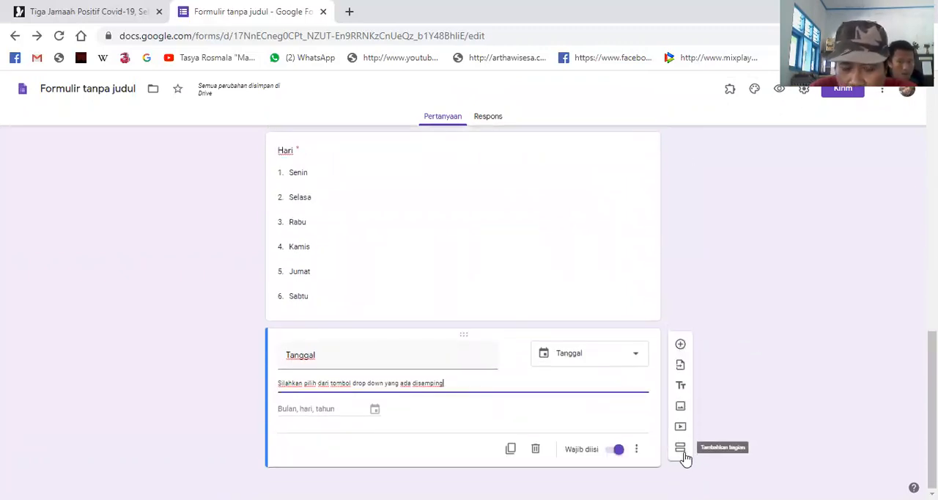
- Add a new section after the Tanggal question
{"action": "key", "text": "ctrl+plus"}
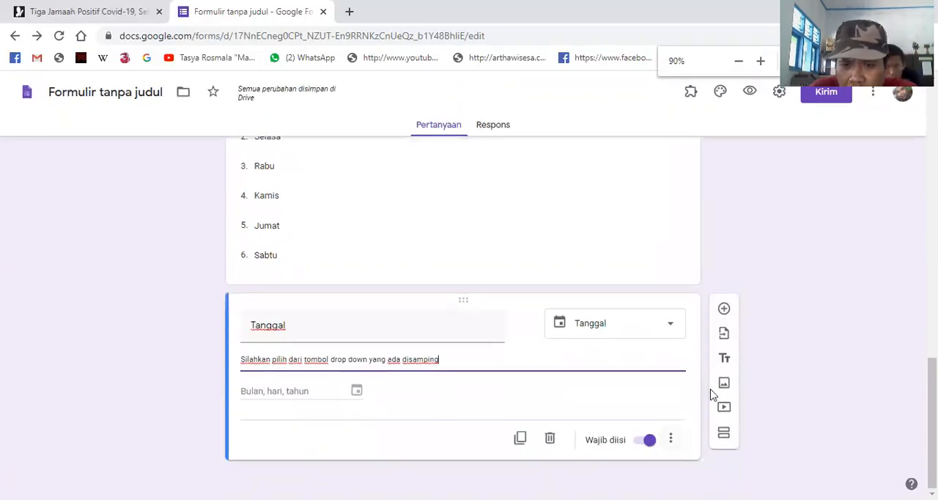
{"action": "left_click", "coordinate": [723, 442]}
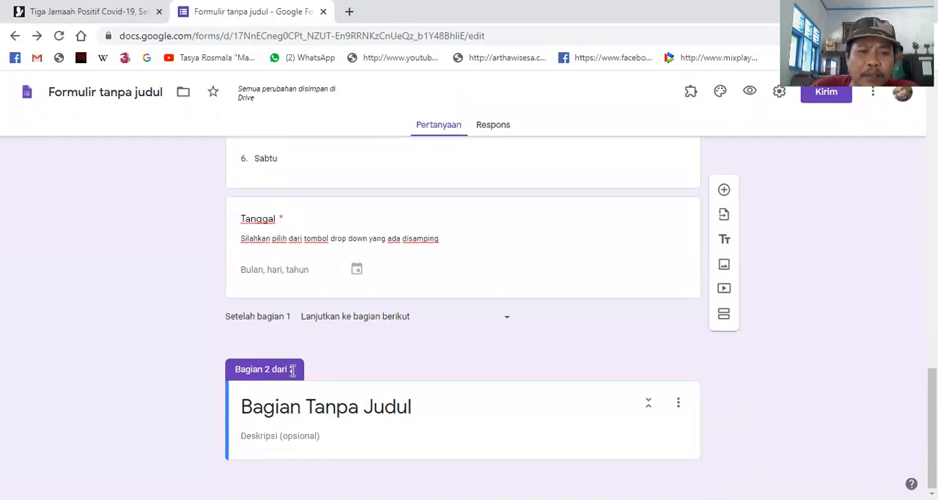
- Check the first section's questions, then preview the form and look through it as a respondent sees it
{"action": "scroll", "coordinate": [348, 382], "scroll_direction": "up", "scroll_amount": 20}
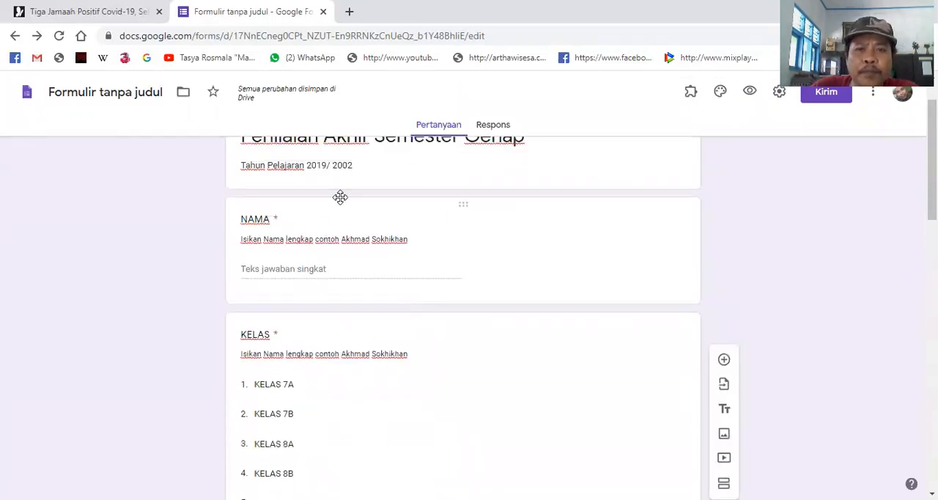
{"action": "scroll", "coordinate": [360, 306], "scroll_direction": "down", "scroll_amount": 1}
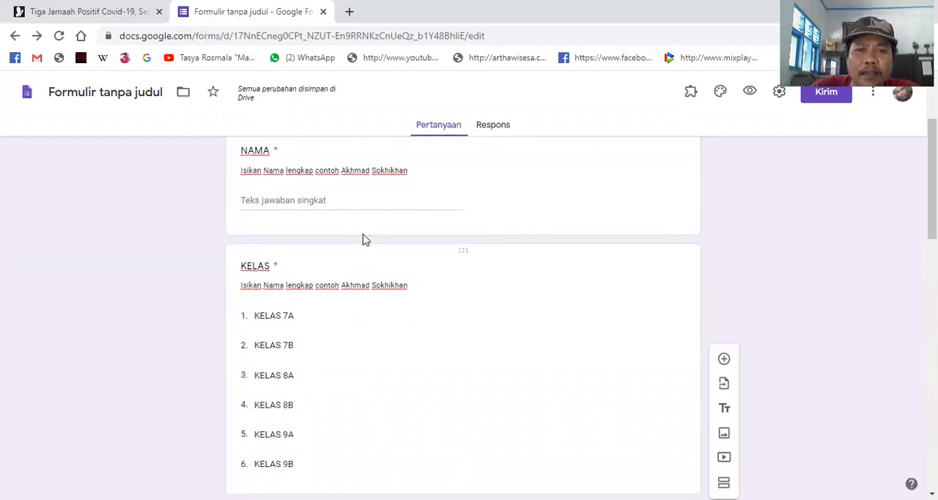
{"action": "scroll", "coordinate": [337, 322], "scroll_direction": "down", "scroll_amount": 10}
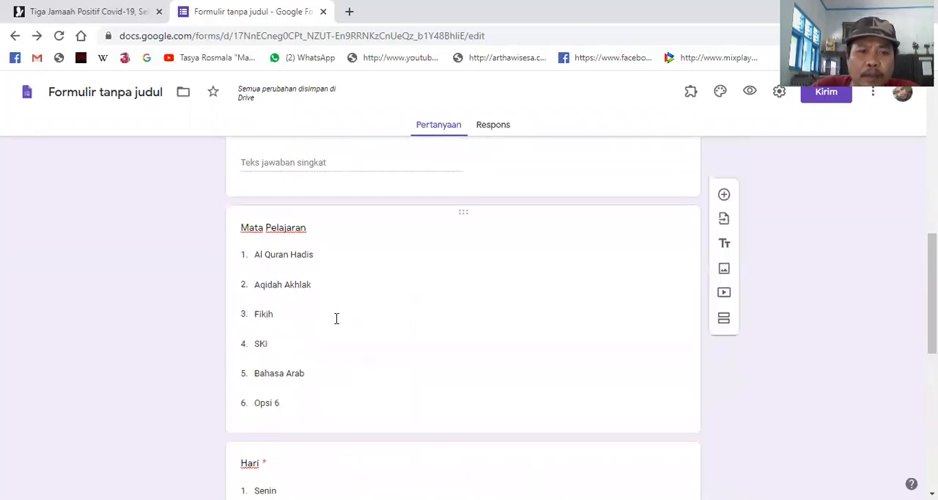
{"action": "scroll", "coordinate": [391, 382], "scroll_direction": "up", "scroll_amount": 15}
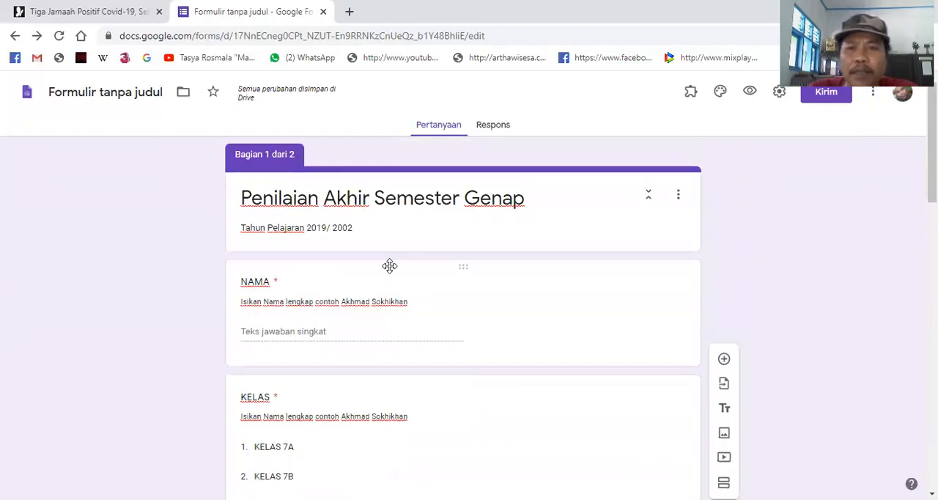
{"action": "left_click", "coordinate": [750, 94]}
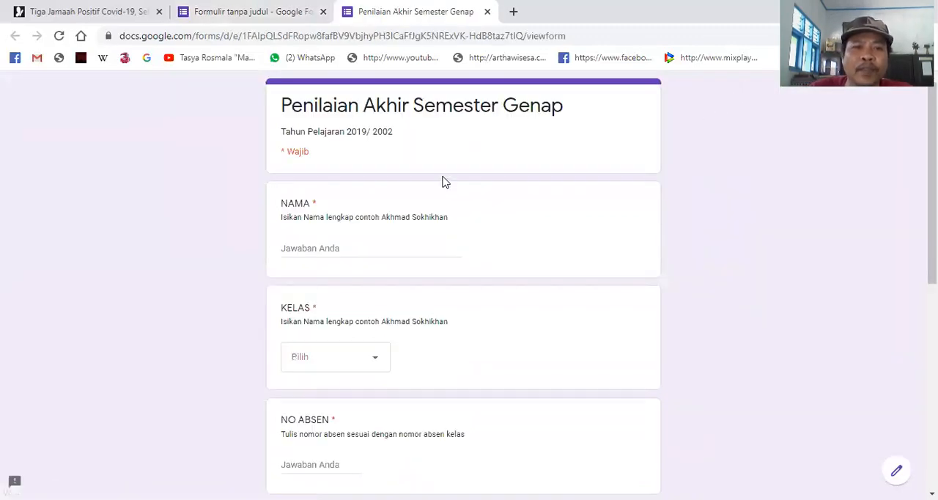
{"action": "scroll", "coordinate": [455, 219], "scroll_direction": "down", "scroll_amount": 8}
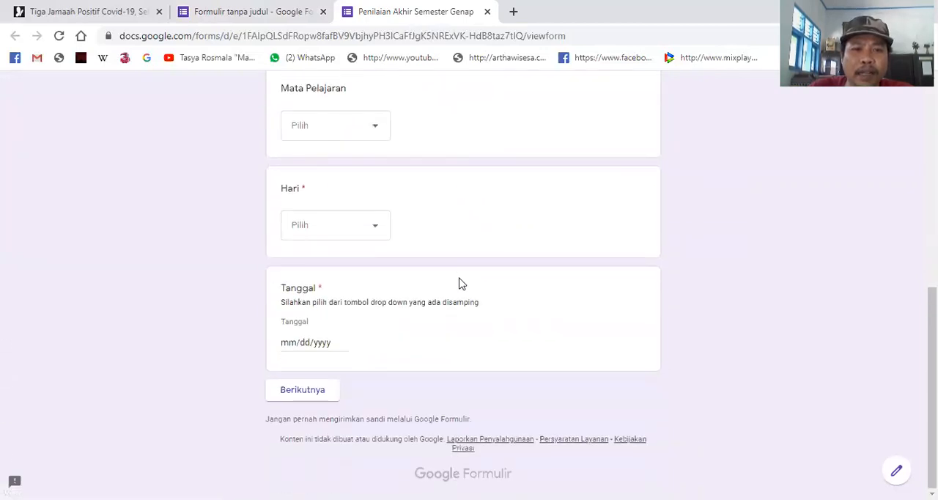
{"action": "scroll", "coordinate": [462, 284], "scroll_direction": "up", "scroll_amount": 8}
{"action": "scroll", "coordinate": [408, 214], "scroll_direction": "down", "scroll_amount": 6}
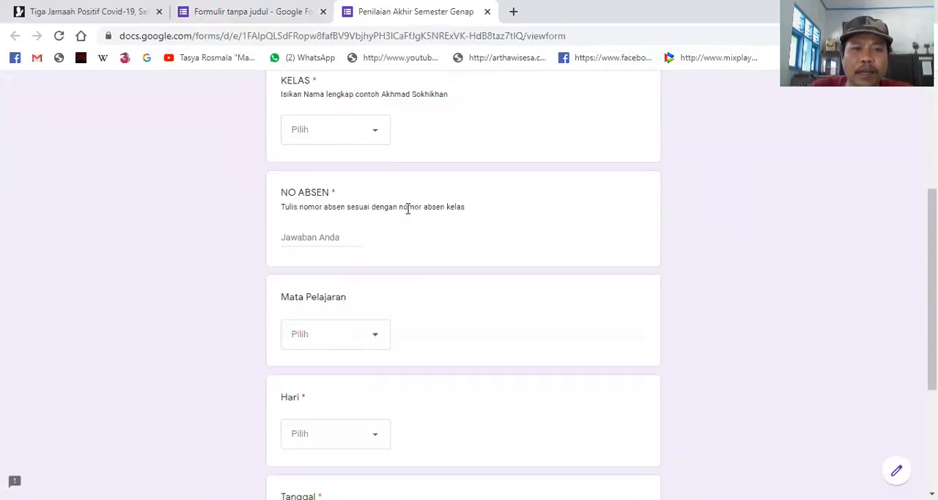
- Examine the form preview from the title down, checking the NAMA answer field and the KELAS choices
{"action": "scroll", "coordinate": [409, 215], "scroll_direction": "up", "scroll_amount": 8}
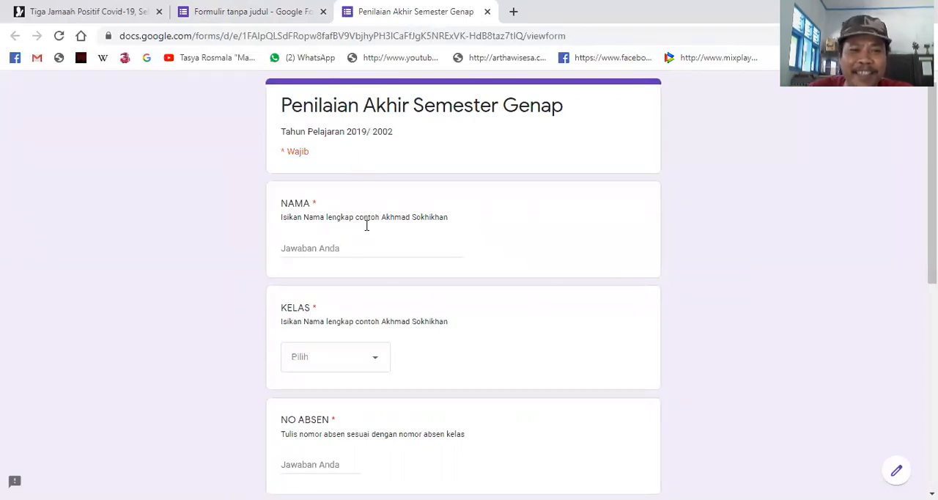
{"action": "scroll", "coordinate": [337, 269], "scroll_direction": "down", "scroll_amount": 2}
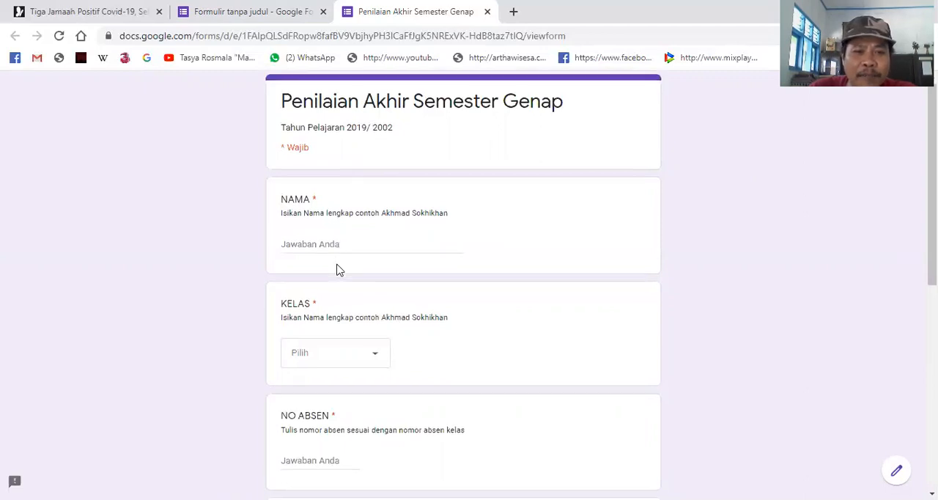
{"action": "scroll", "coordinate": [333, 281], "scroll_direction": "down", "scroll_amount": 1}
{"action": "scroll", "coordinate": [342, 181], "scroll_direction": "up", "scroll_amount": 3}
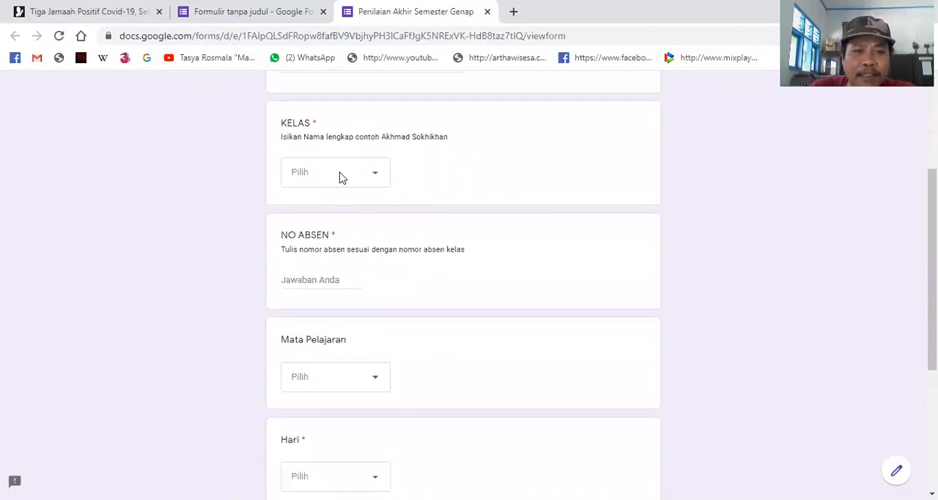
{"action": "left_click", "coordinate": [339, 250]}
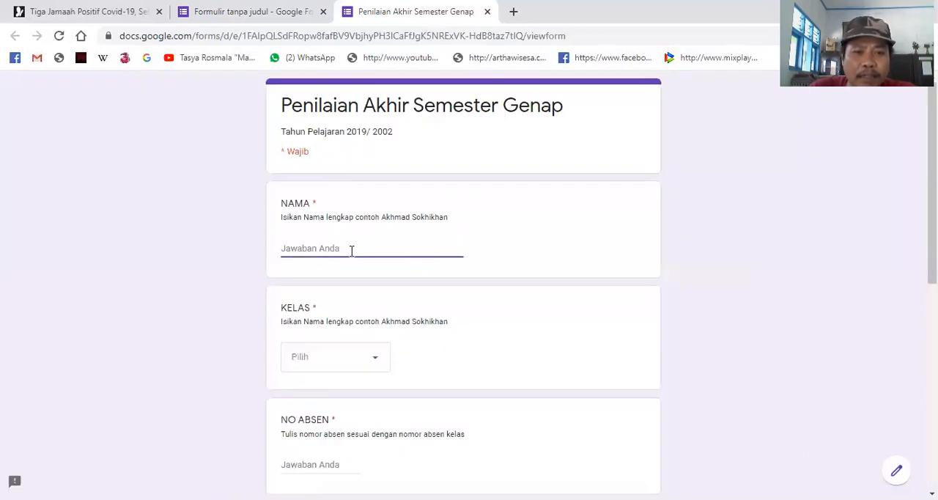
{"action": "scroll", "coordinate": [349, 245], "scroll_direction": "down", "scroll_amount": 2}
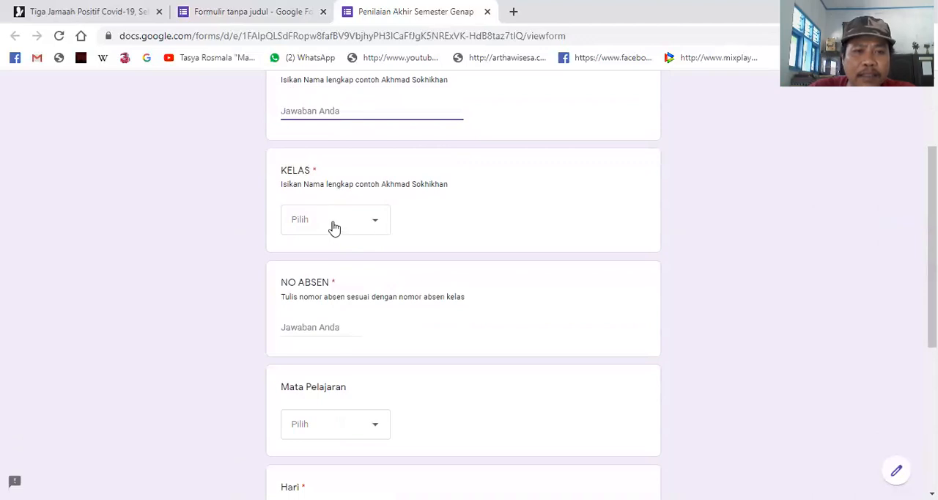
{"action": "left_click", "coordinate": [372, 227]}
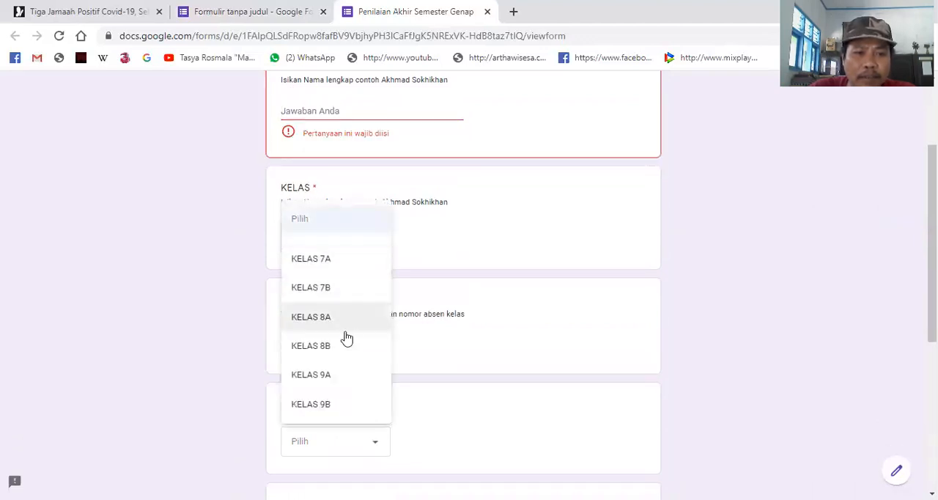
{"action": "left_click", "coordinate": [509, 265]}
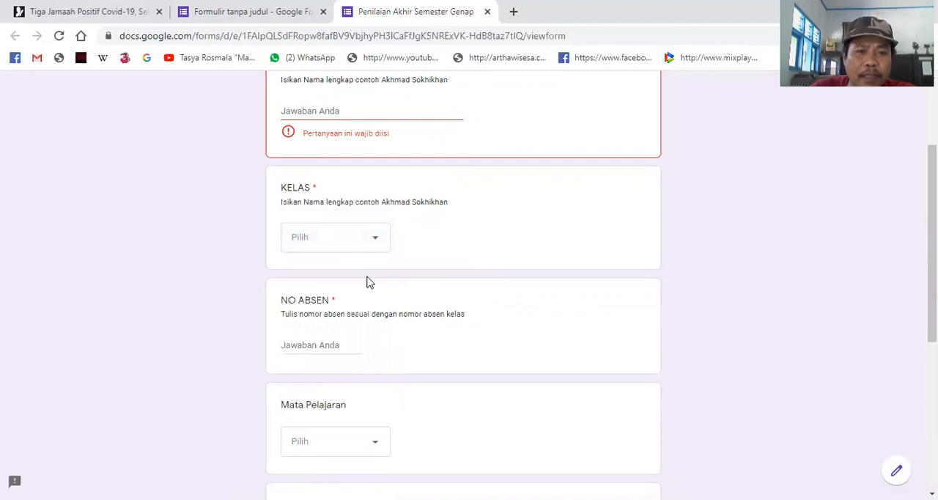
- Check the NO ABSEN answer field and the Mata Pelajaran choices, and look through the remaining preview questions to Tanggal
{"action": "scroll", "coordinate": [369, 281], "scroll_direction": "down", "scroll_amount": 3}
{"action": "left_click", "coordinate": [338, 139]}
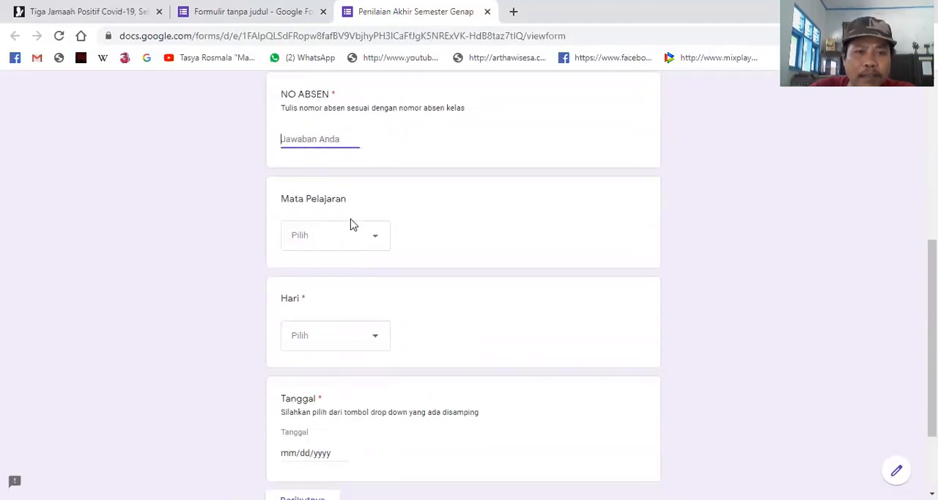
{"action": "left_click", "coordinate": [377, 242]}
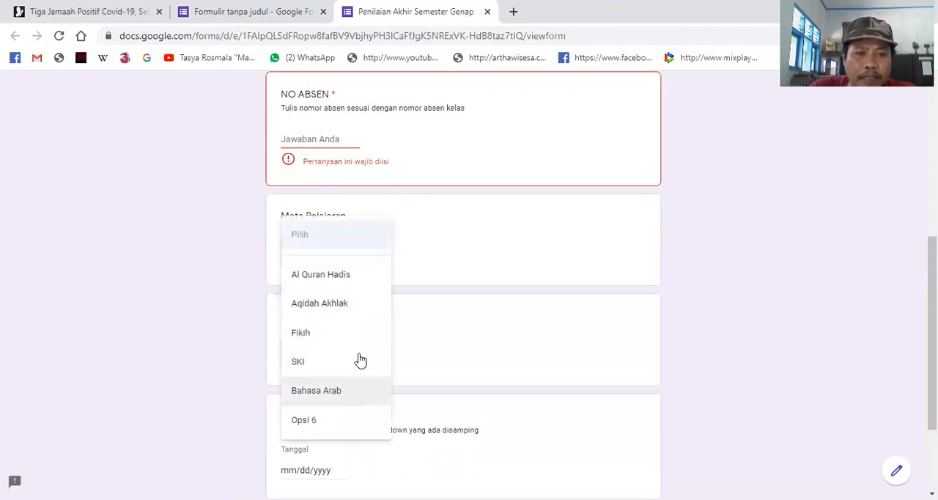
{"action": "left_click", "coordinate": [434, 239]}
{"action": "scroll", "coordinate": [421, 246], "scroll_direction": "down", "scroll_amount": 3}
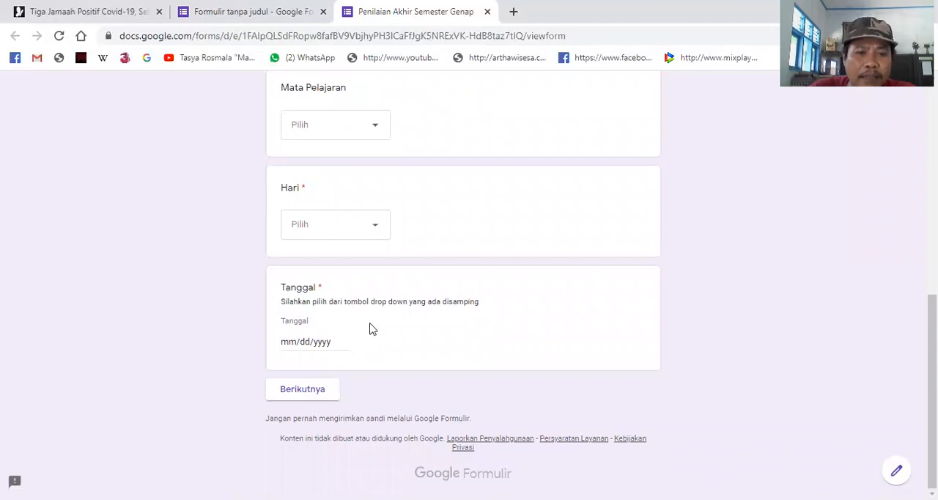
{"action": "scroll", "coordinate": [458, 279], "scroll_direction": "up", "scroll_amount": 7}
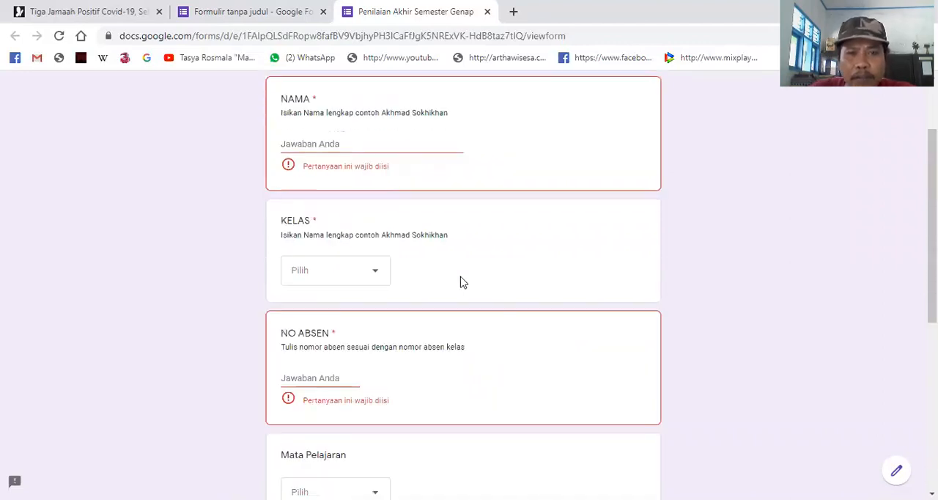
{"action": "scroll", "coordinate": [460, 330], "scroll_direction": "down", "scroll_amount": 6}
{"action": "scroll", "coordinate": [460, 329], "scroll_direction": "down", "scroll_amount": 1}
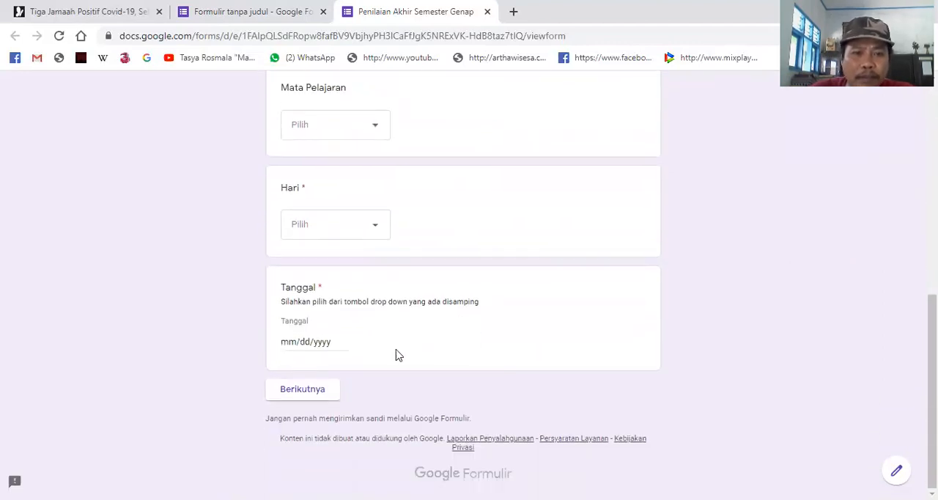
- Try to continue to the next section with all answers blank, inspect the required questions, and close the preview without saving
{"action": "left_click", "coordinate": [311, 395]}
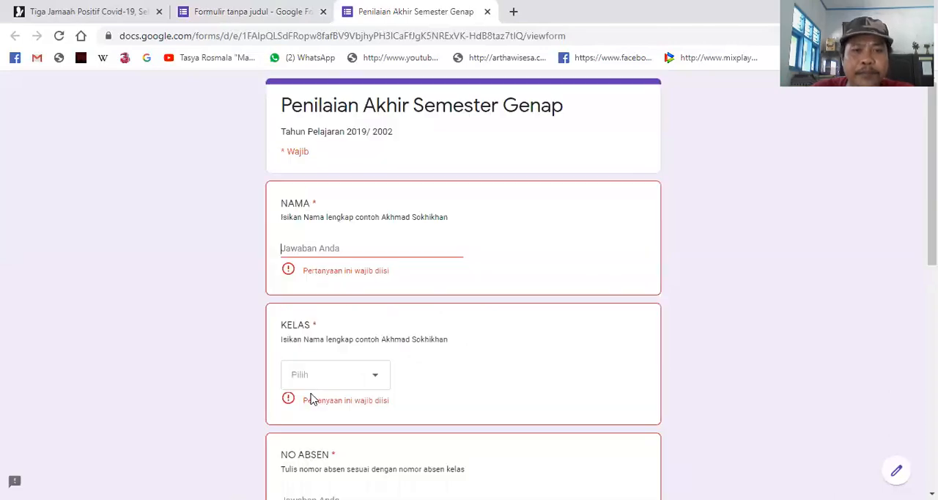
{"action": "scroll", "coordinate": [425, 369], "scroll_direction": "down", "scroll_amount": 8}
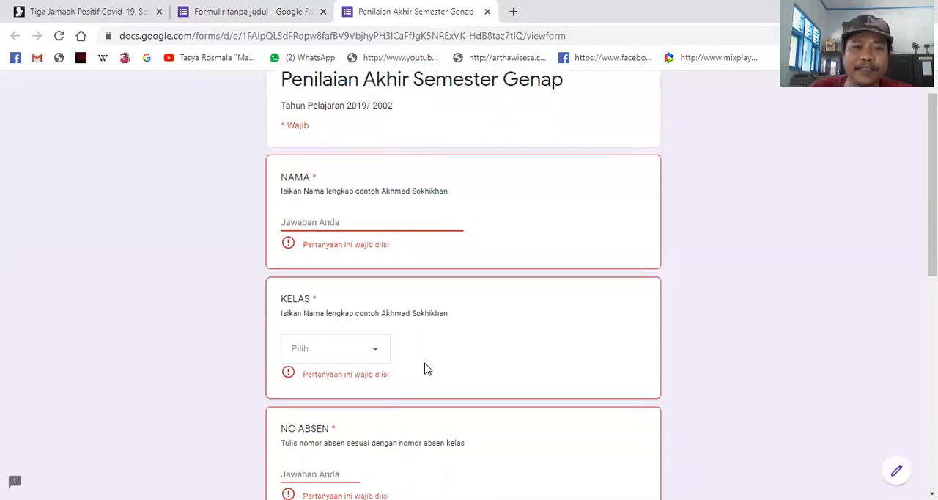
{"action": "scroll", "coordinate": [371, 254], "scroll_direction": "up", "scroll_amount": 8}
{"action": "left_click", "coordinate": [368, 246]}
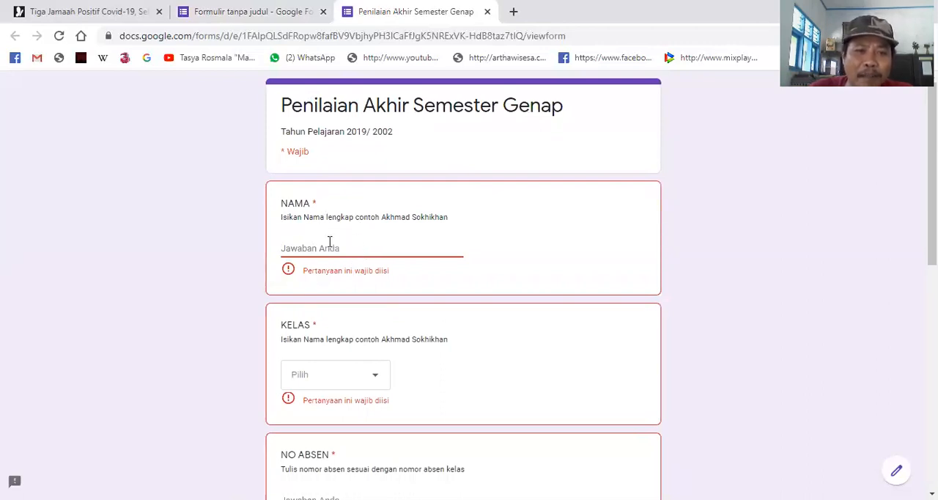
{"action": "scroll", "coordinate": [368, 355], "scroll_direction": "down", "scroll_amount": 3}
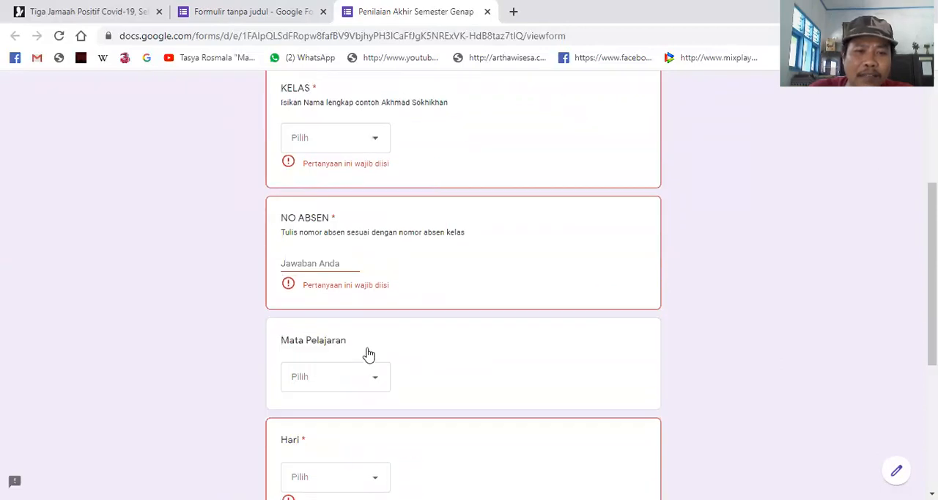
{"action": "scroll", "coordinate": [369, 355], "scroll_direction": "down", "scroll_amount": 1}
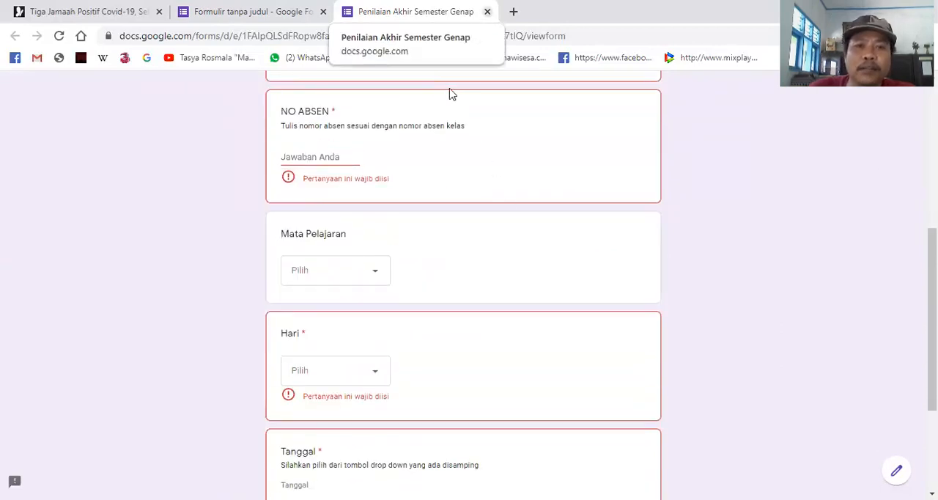
{"action": "left_click", "coordinate": [488, 12]}
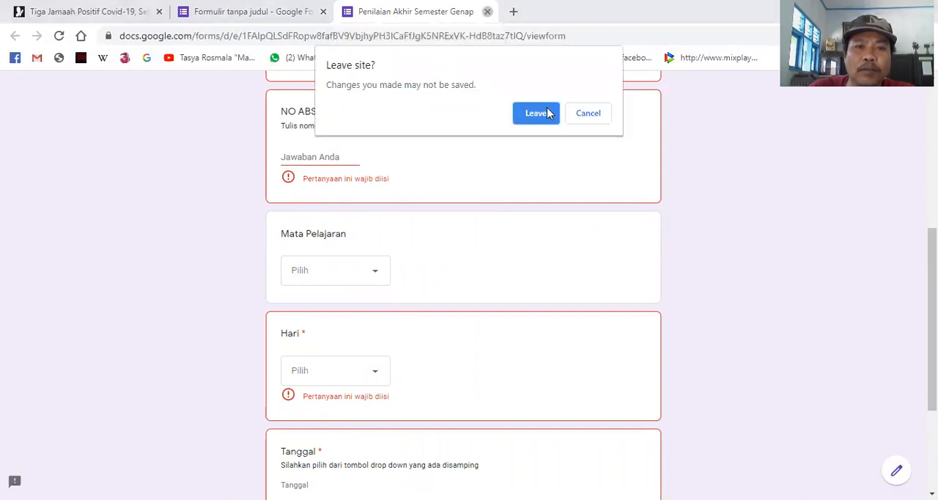
{"action": "left_click", "coordinate": [536, 114]}
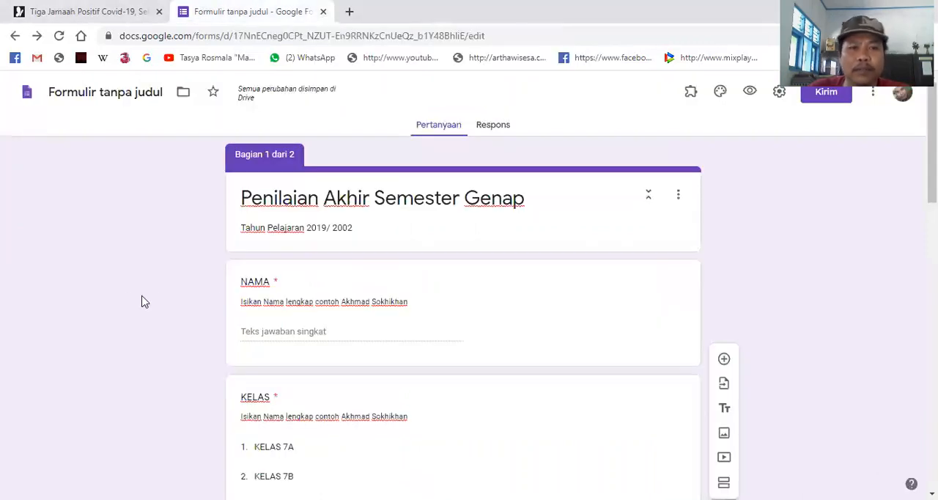
- Title the form's second section "SOAL"
{"action": "scroll", "coordinate": [189, 300], "scroll_direction": "down", "scroll_amount": 6}
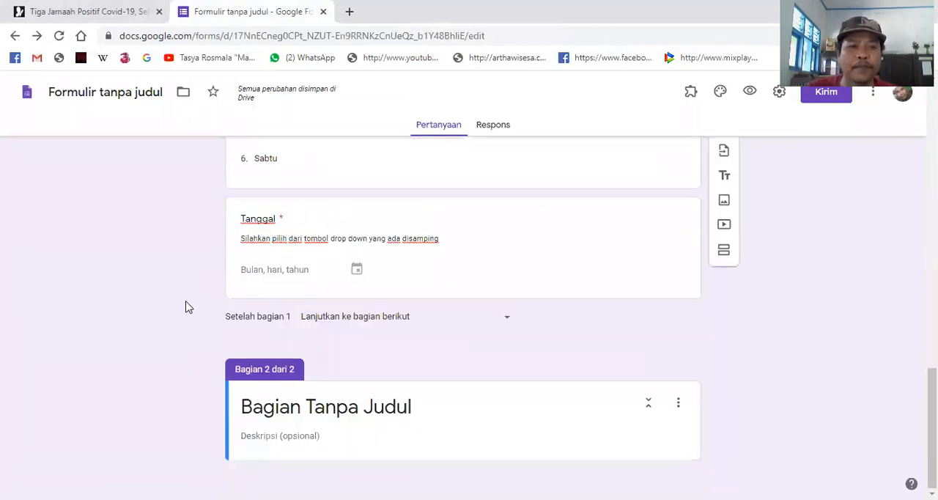
{"action": "left_click", "coordinate": [431, 413]}
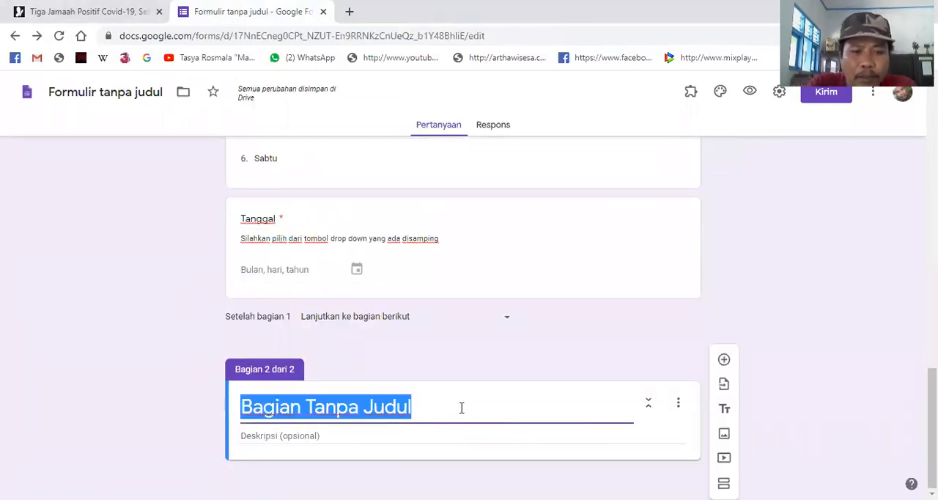
{"action": "type", "text": "S"}
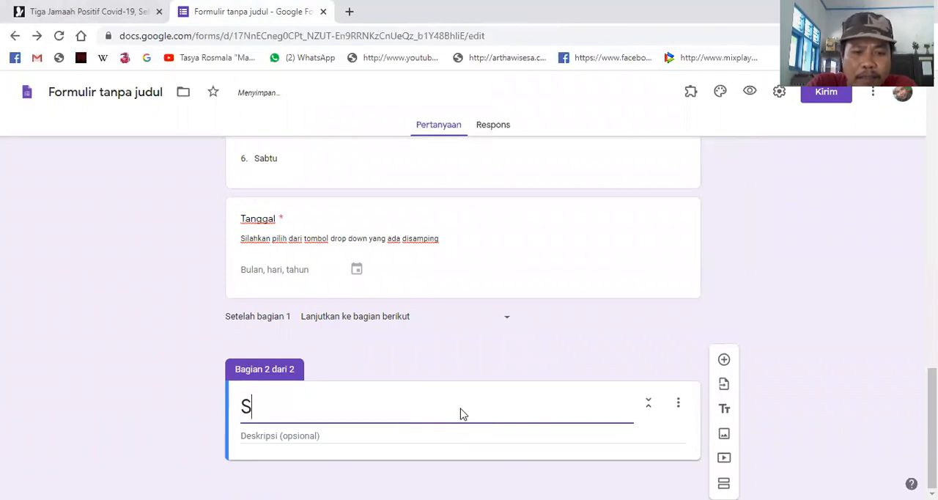
{"action": "type", "text": "OAL"}
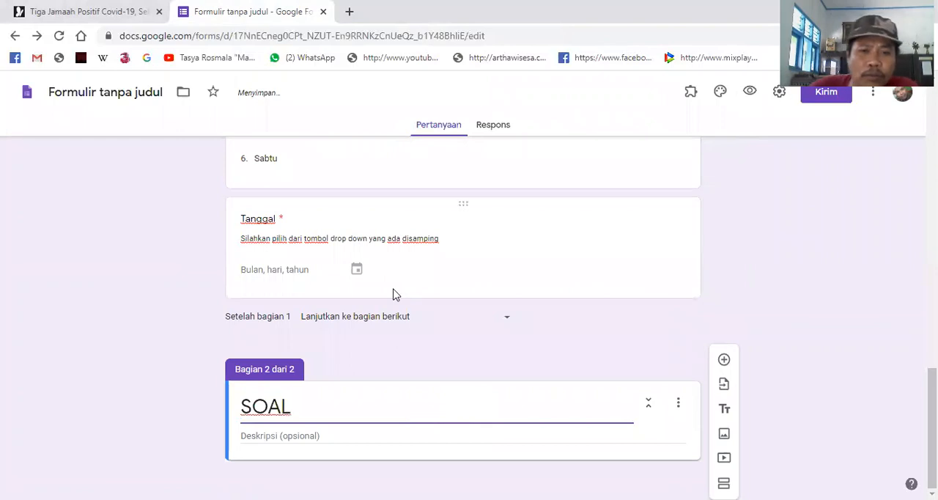
- Give the SOAL section the description "Kerjakan soal berikut dengan cara memilih salah satu jawaban A,B,C,atau D yangkalian anggap benar"
{"action": "left_click", "coordinate": [327, 437]}
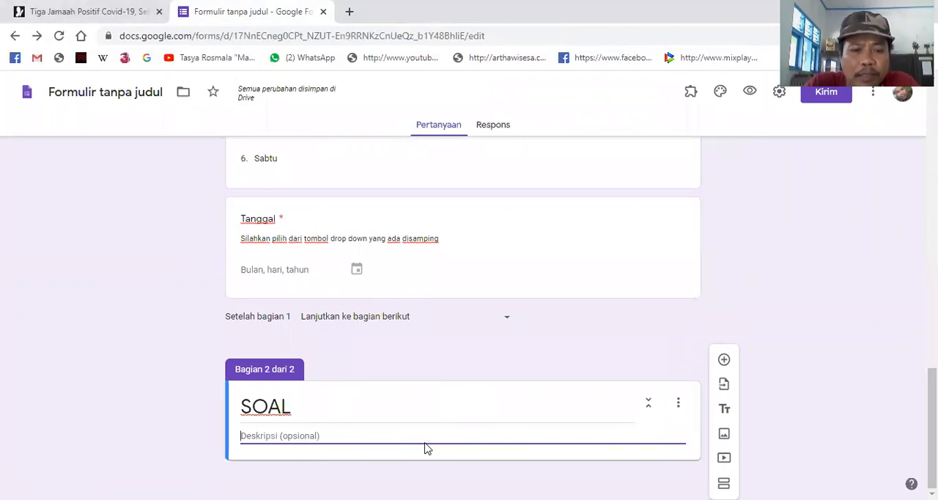
{"action": "type", "text": "K"}
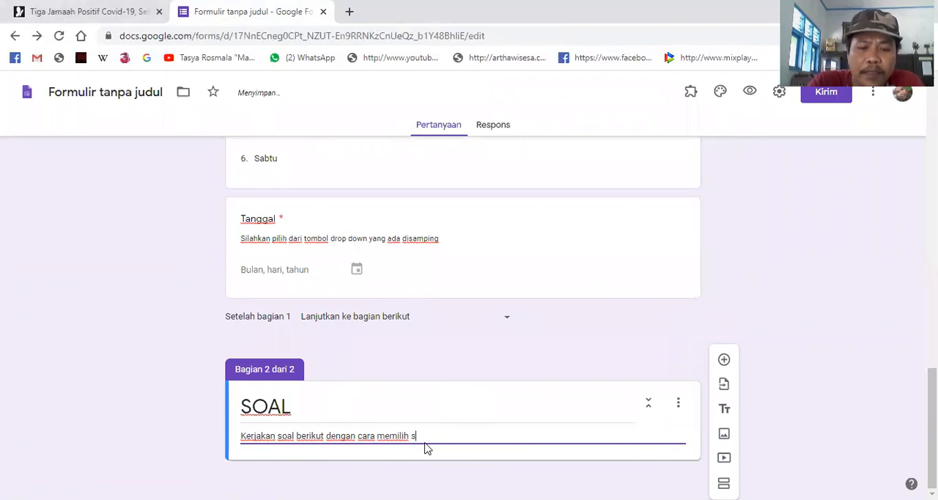
{"action": "type", "text": "alah satu jaw"}
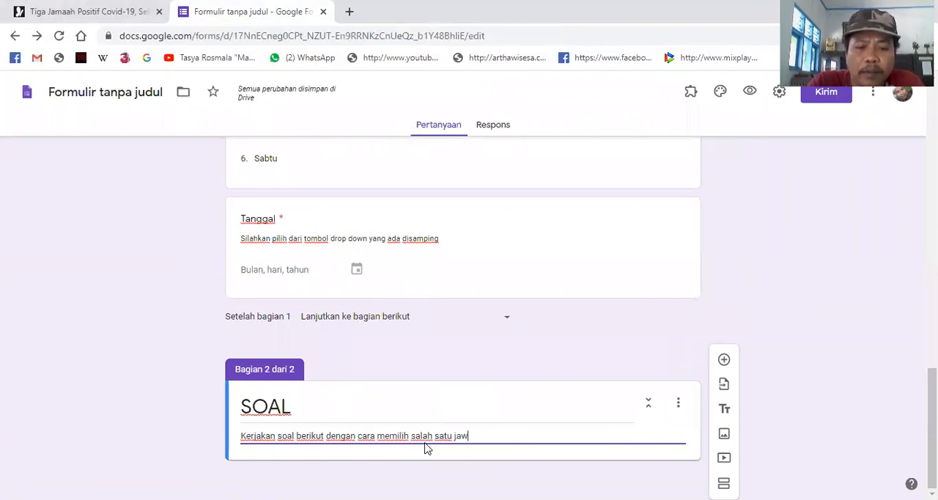
{"action": "type", "text": "aban A,B"}
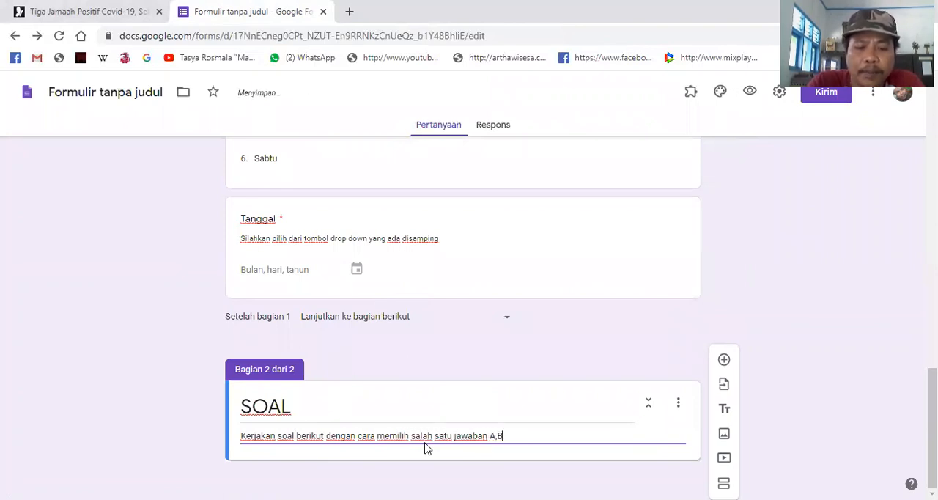
{"action": "type", "text": ",C,atau D yang"}
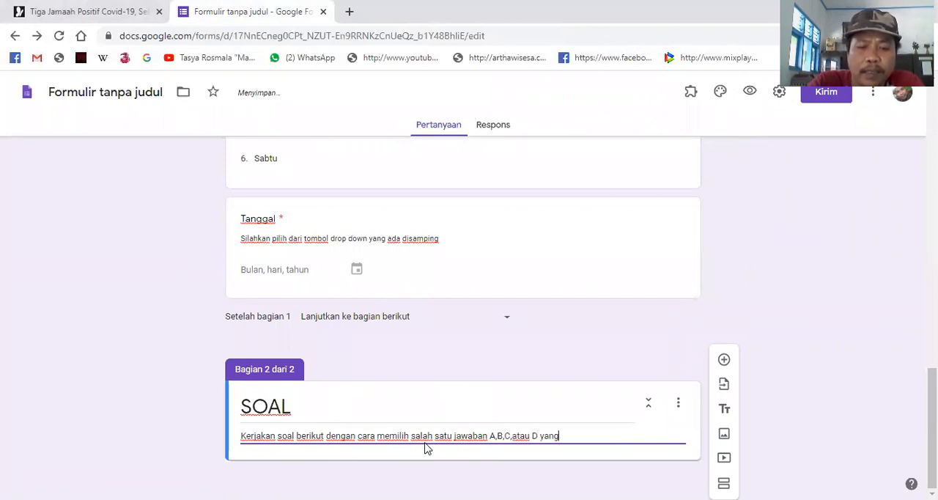
{"action": "type", "text": "kalian an"}
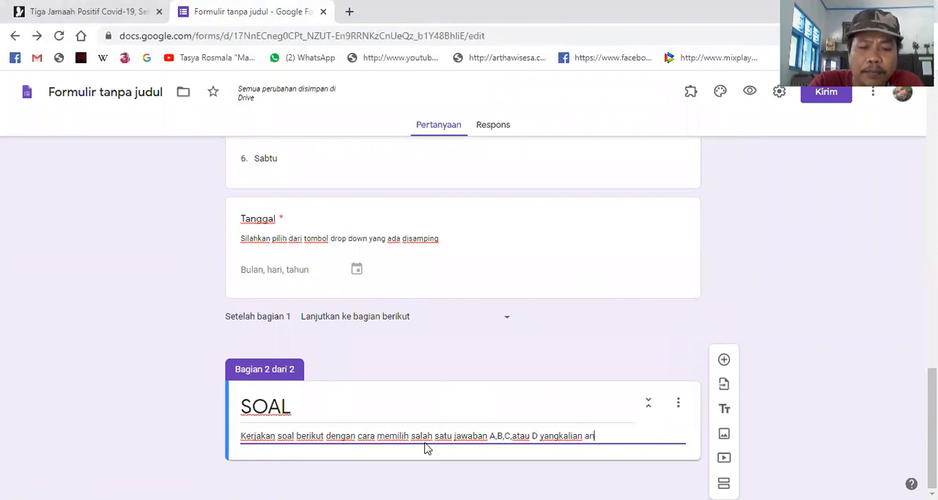
{"action": "type", "text": "ga"}
{"action": "key", "text": "BackSpace"}
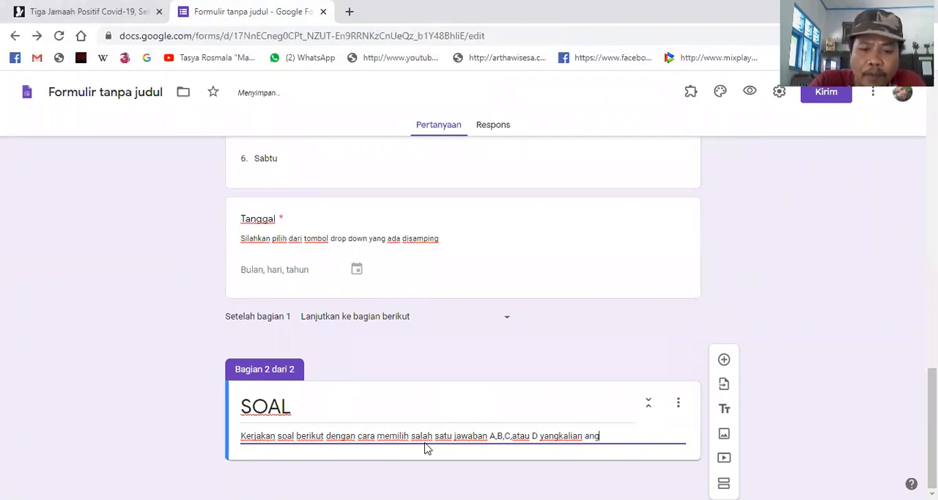
{"action": "type", "text": "gap benar"}
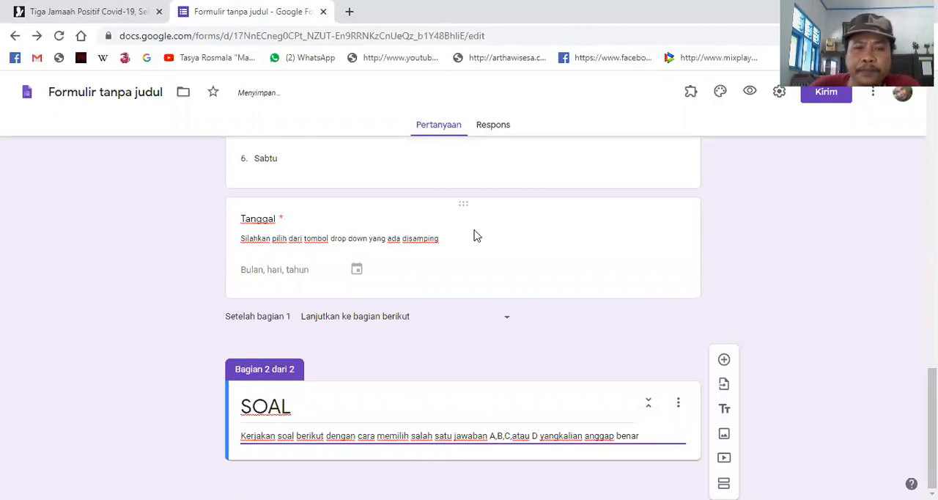
{"action": "double_click", "coordinate": [503, 402]}
{"action": "left_click", "coordinate": [551, 362]}
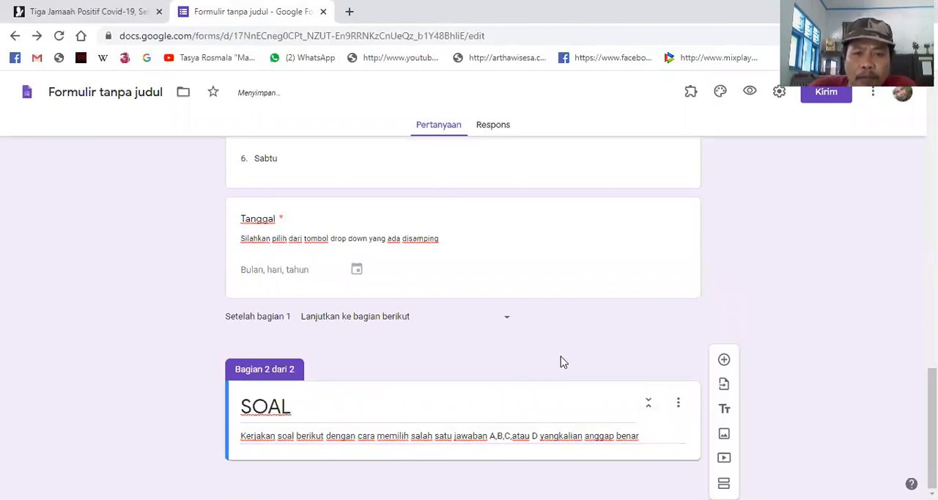
- Add a multiple-choice question to the SOAL section reading "Ide penyelenggaraan Konggres Pemuda kedua berasal dari ...."
{"action": "left_click", "coordinate": [724, 361]}
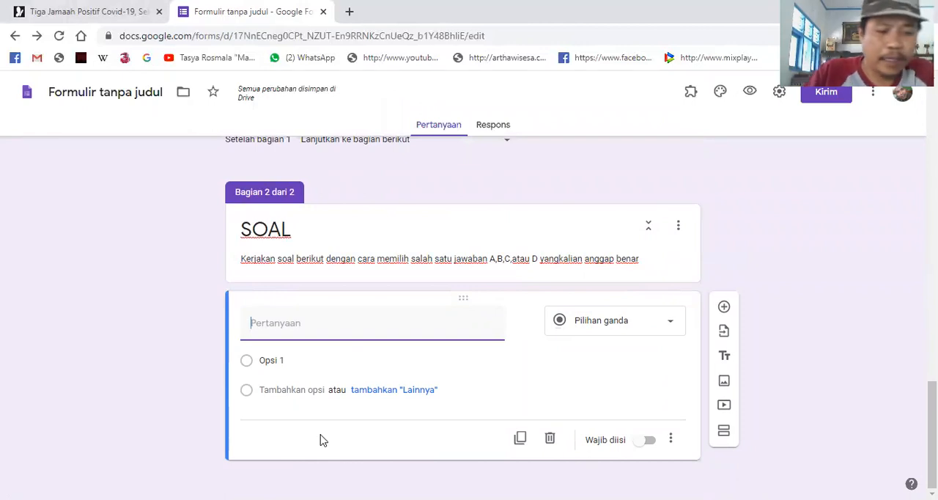
{"action": "type", "text": "Ide"}
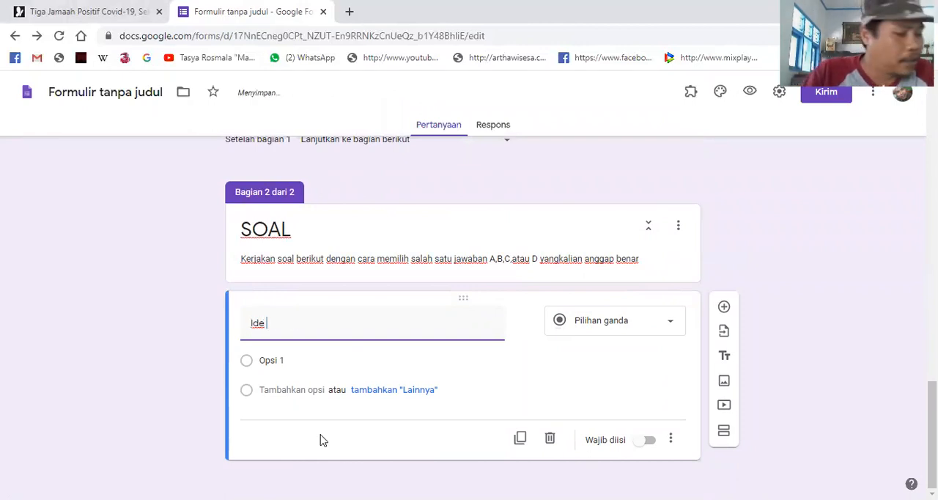
{"action": "type", "text": " penyel"}
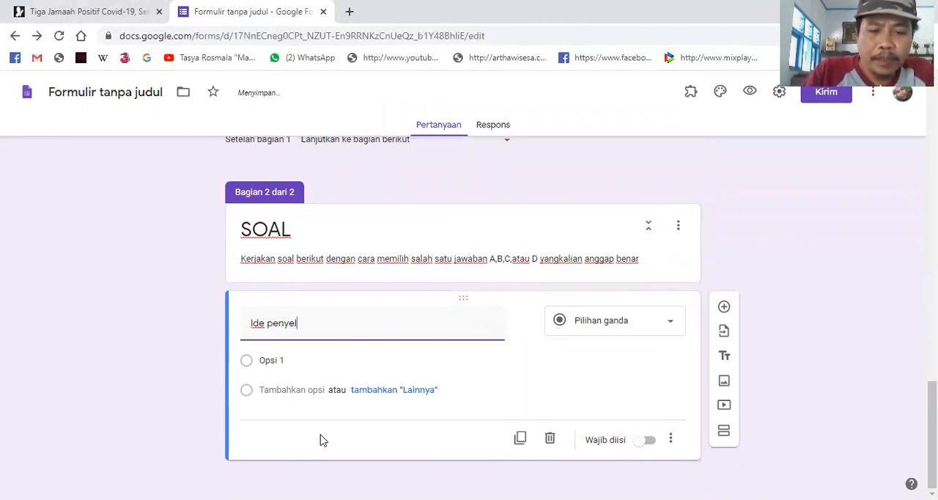
{"action": "type", "text": "enggaraan"}
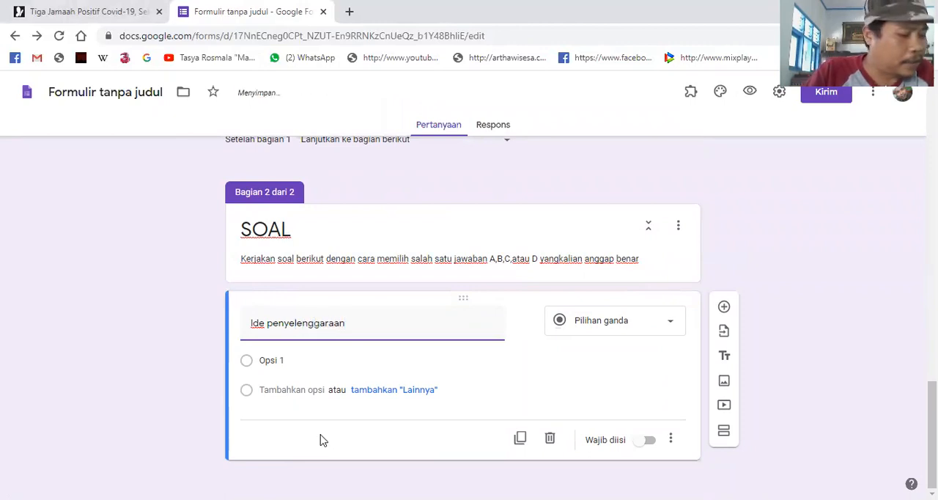
{"action": "type", "text": " Konggres Pemuda "}
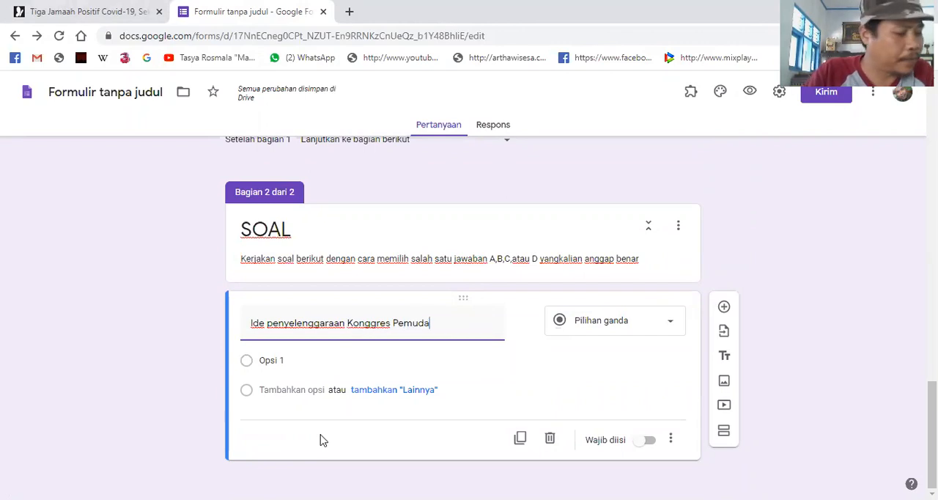
{"action": "type", "text": "kedua berasal dari ...."}
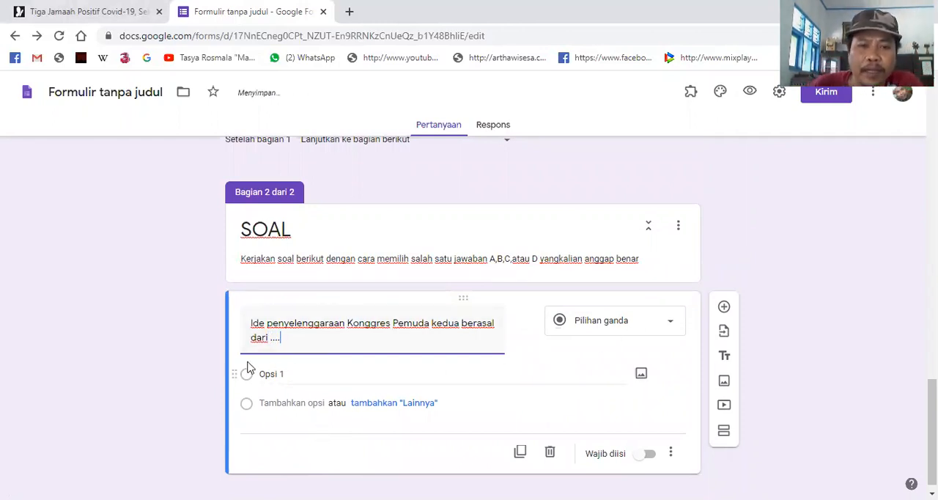
- Enter "A. PNI" and "B. Jong Java" as the first two answer options of the Konggres Pemuda question
{"action": "left_click", "coordinate": [321, 374]}
{"action": "type", "text": "A."}
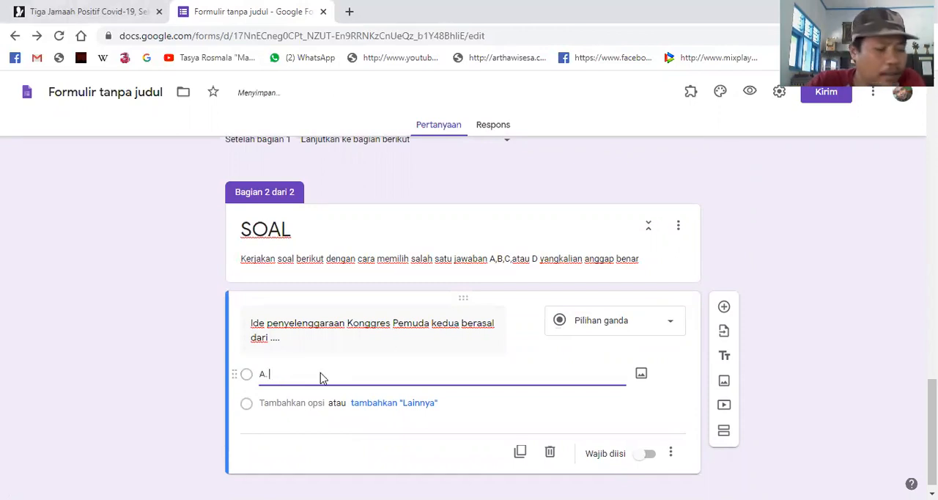
{"action": "type", "text": " PNI"}
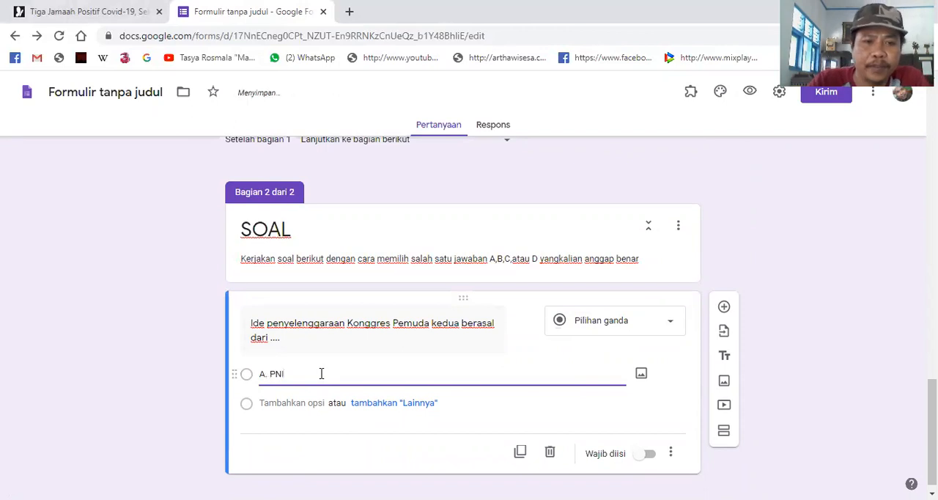
{"action": "key", "text": "Return"}
{"action": "type", "text": "B"}
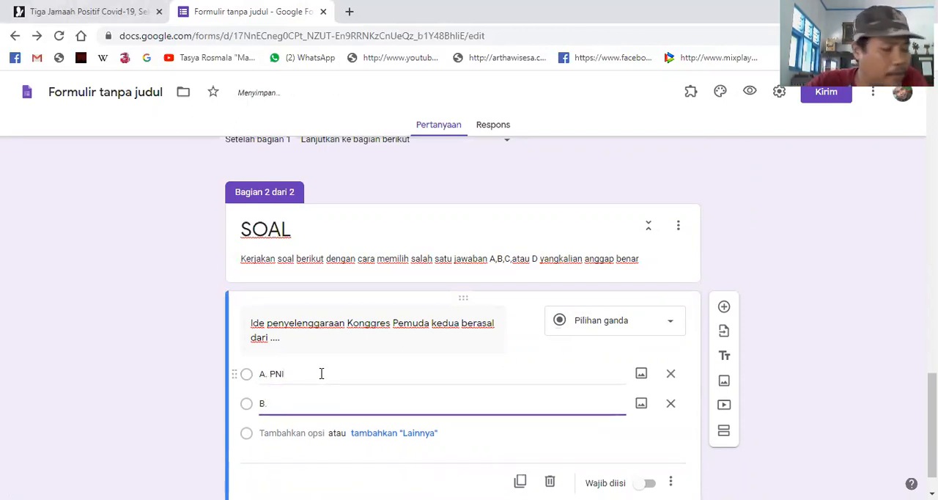
{"action": "type", "text": ". Jong Jaw"}
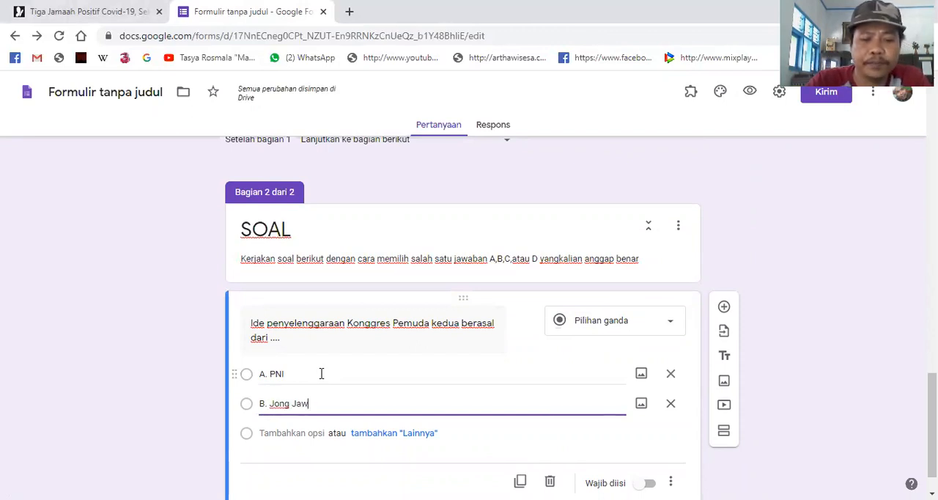
{"action": "key", "text": "BackSpace"}
{"action": "type", "text": "va"}
- Add a third answer option reading "C. Jong Celebes" to the Konggres Pemuda question
{"action": "key", "text": "Return"}
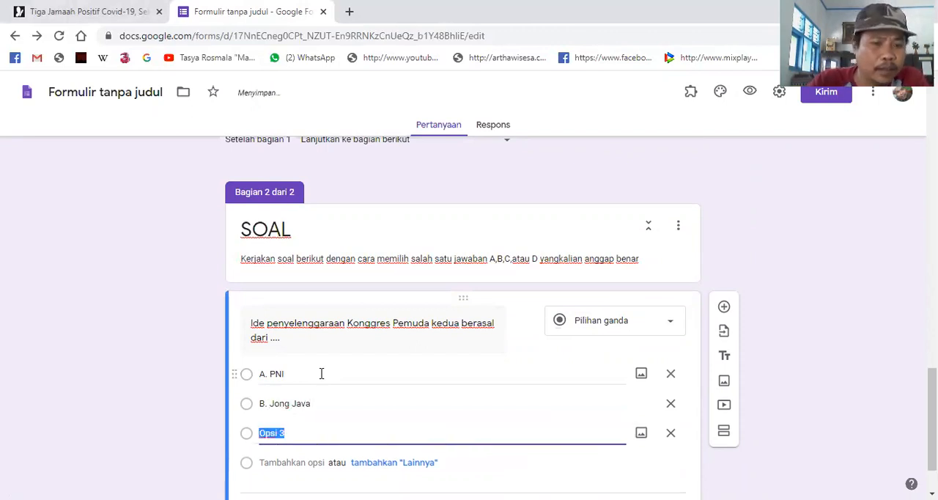
{"action": "type", "text": "C. "}
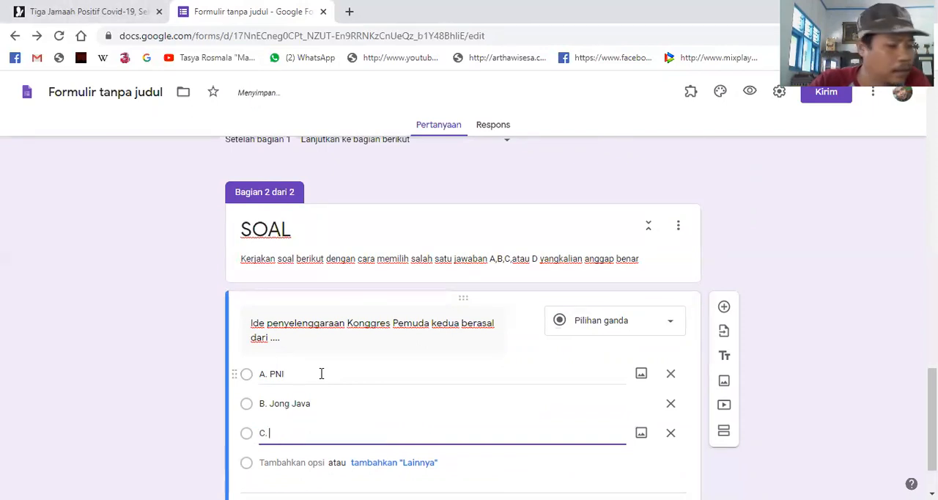
{"action": "type", "text": "Jong"}
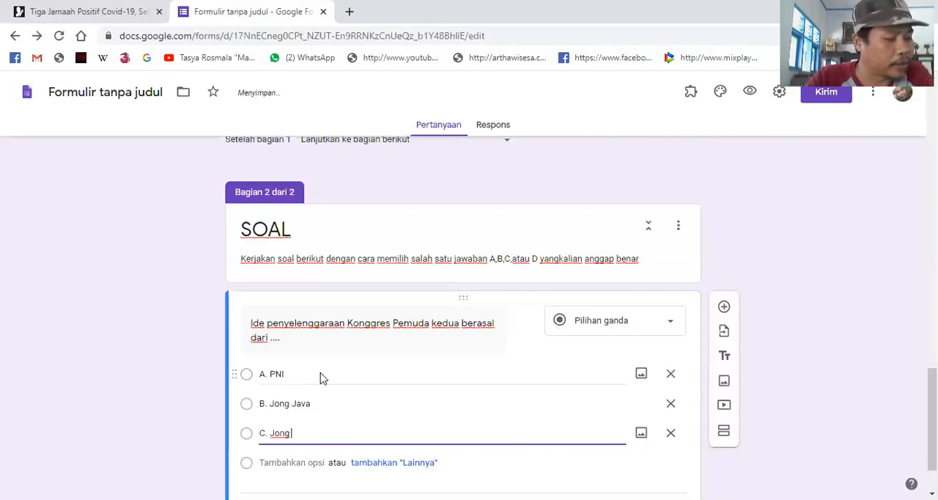
{"action": "type", "text": " Celebes"}
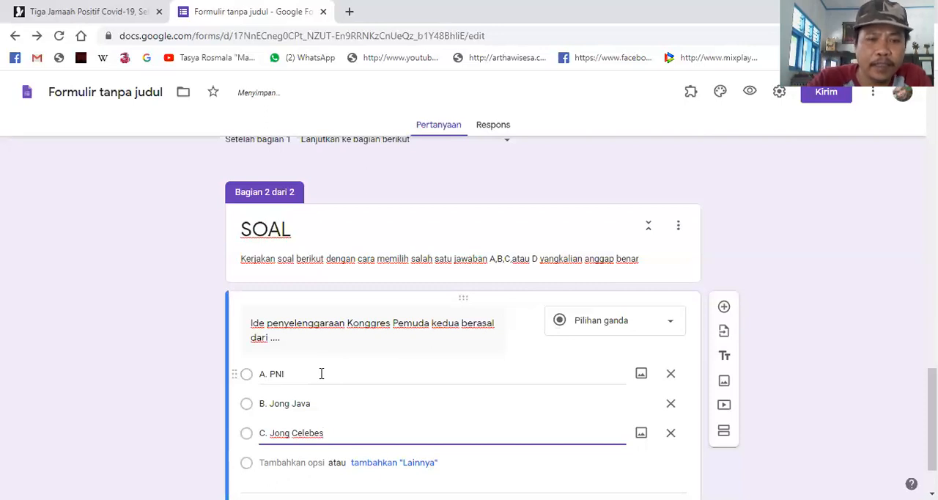
- Add a fourth answer option reading "D. Perhimpunan Pelajar pelajar Indonesia (PPPI)" to the Konggres Pemuda question
{"action": "key", "text": "Return"}
{"action": "type", "text": "D"}
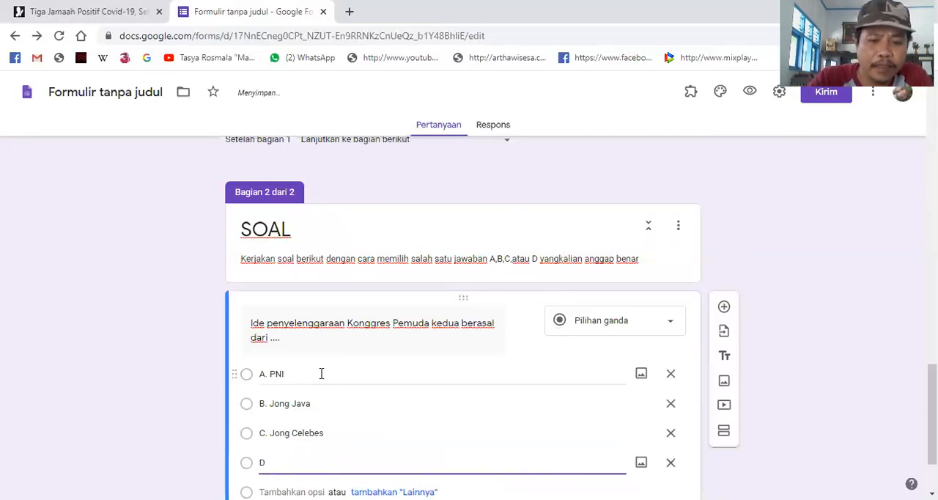
{"action": "type", "text": ". Perhimpunan"}
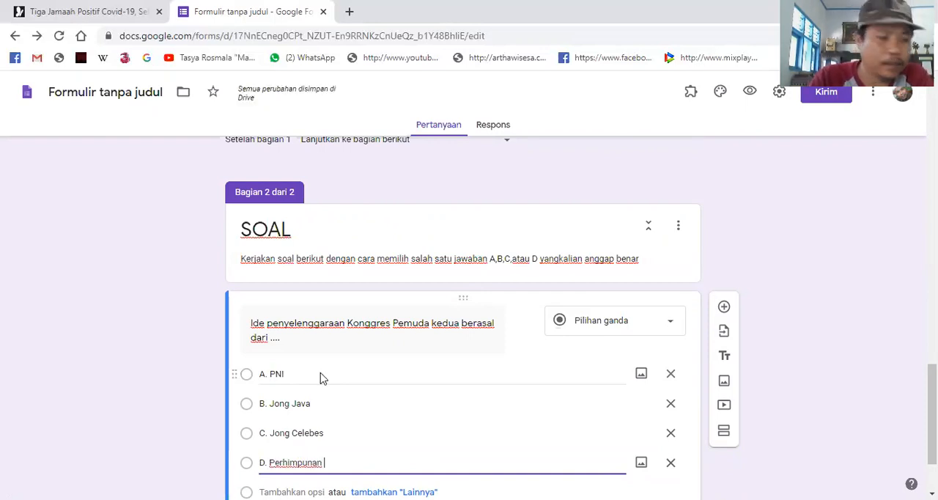
{"action": "type", "text": " Pelajar"}
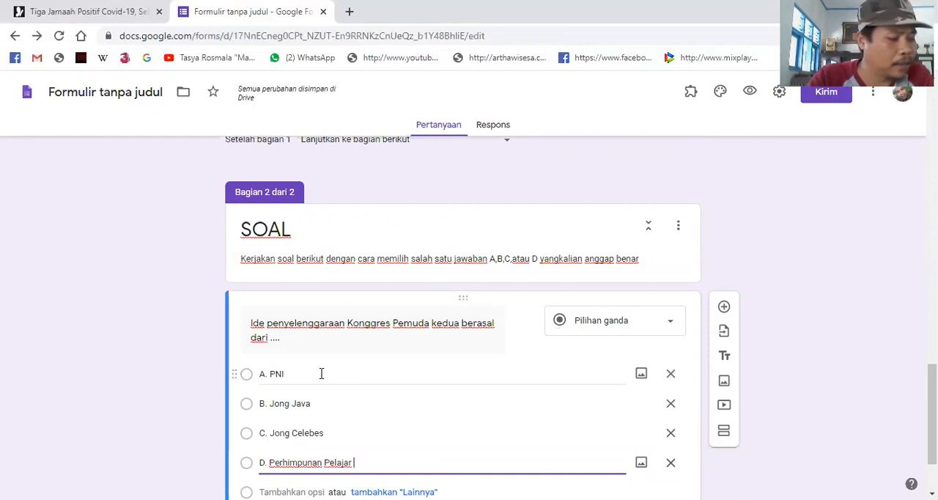
{"action": "type", "text": " pelaha"}
{"action": "key", "text": "BackSpace"}
{"action": "key", "text": "BackSpace"}
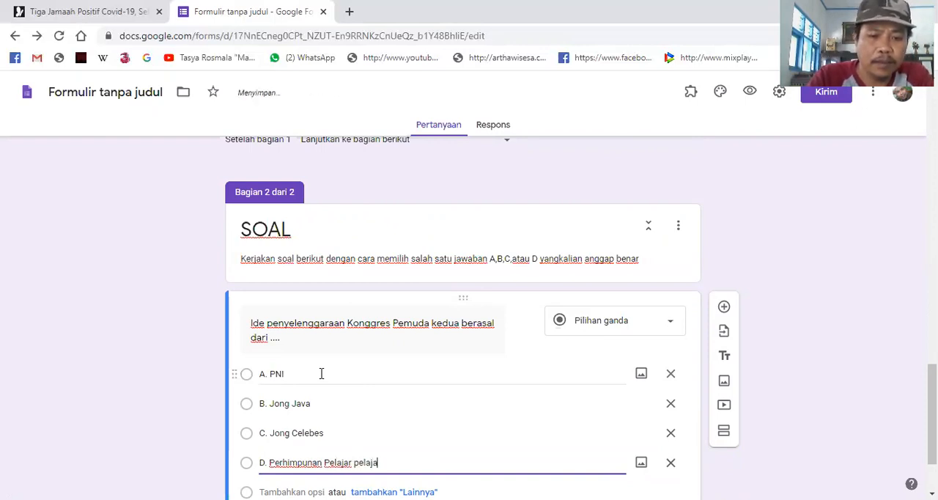
{"action": "type", "text": "Indonesia"}
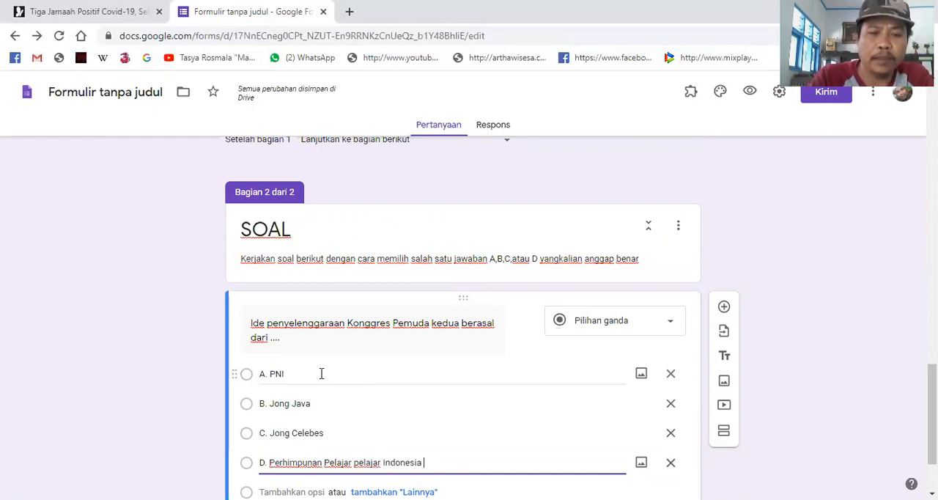
{"action": "type", "text": " ("}
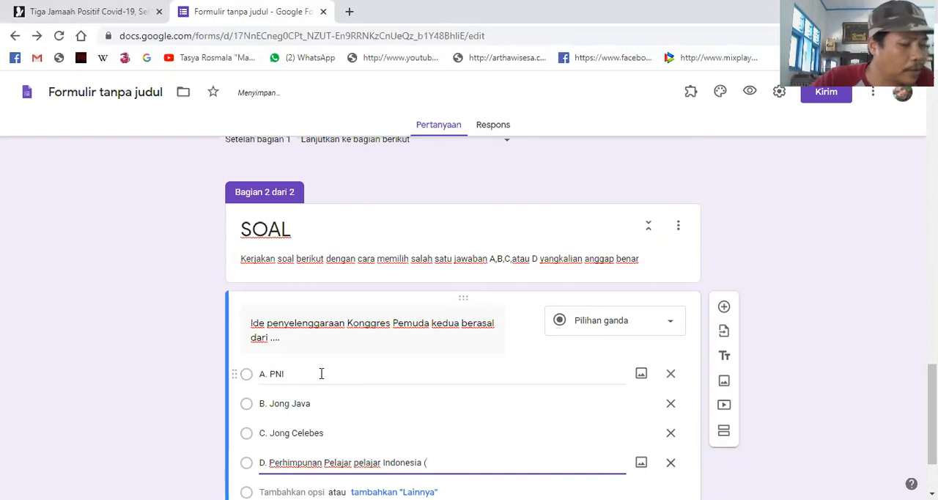
{"action": "type", "text": "PPPI"}
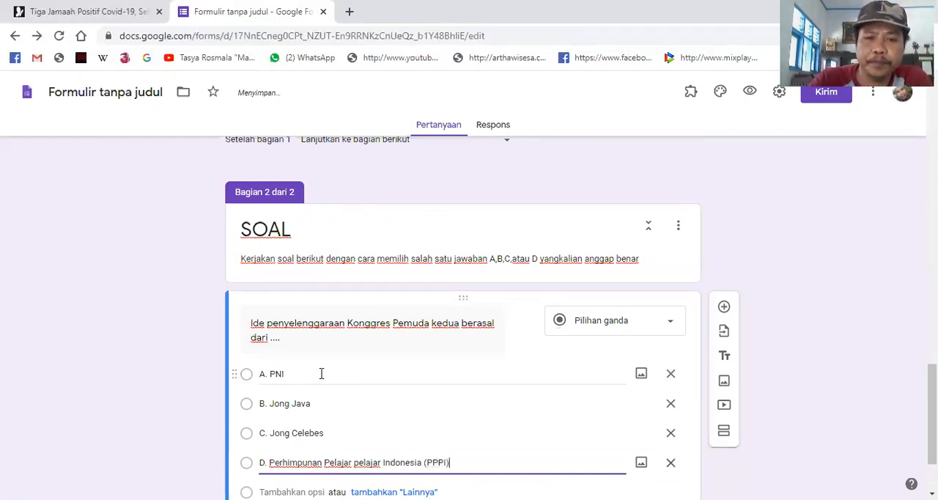
{"action": "scroll", "coordinate": [698, 406], "scroll_direction": "down", "scroll_amount": 2}
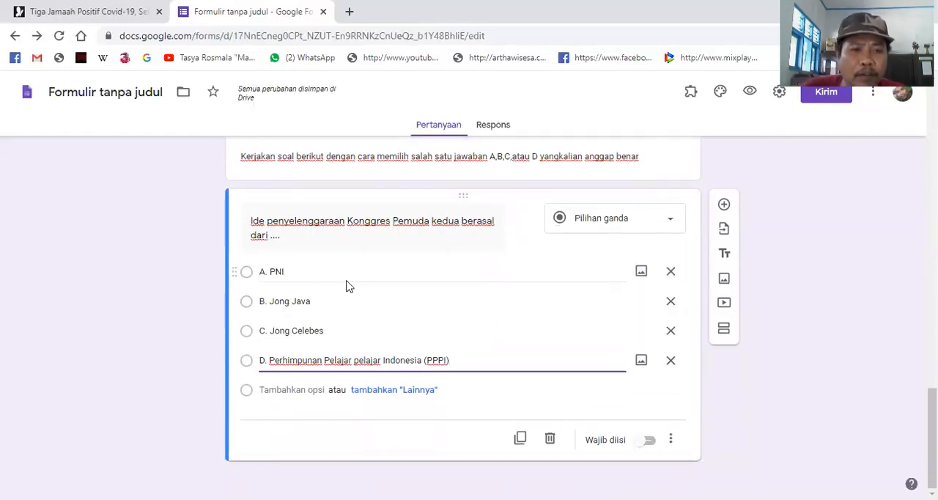
{"action": "left_click", "coordinate": [650, 441]}
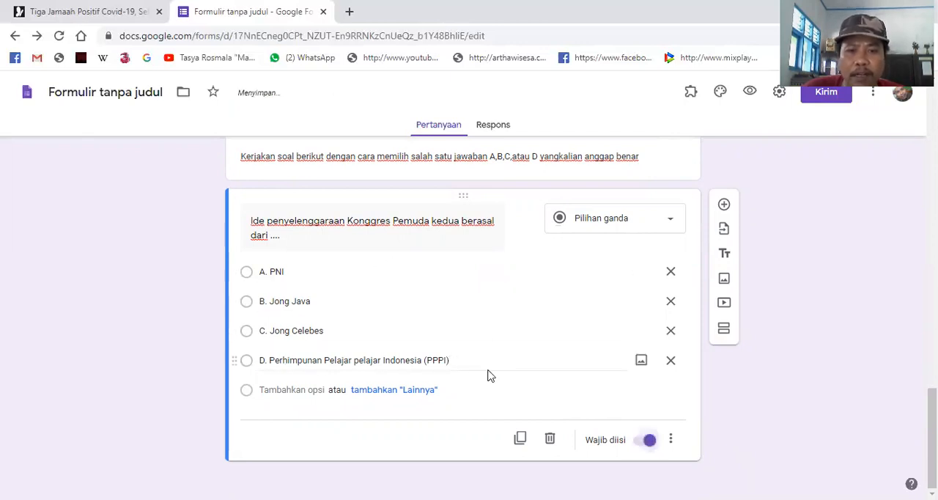
{"action": "left_click", "coordinate": [643, 445]}
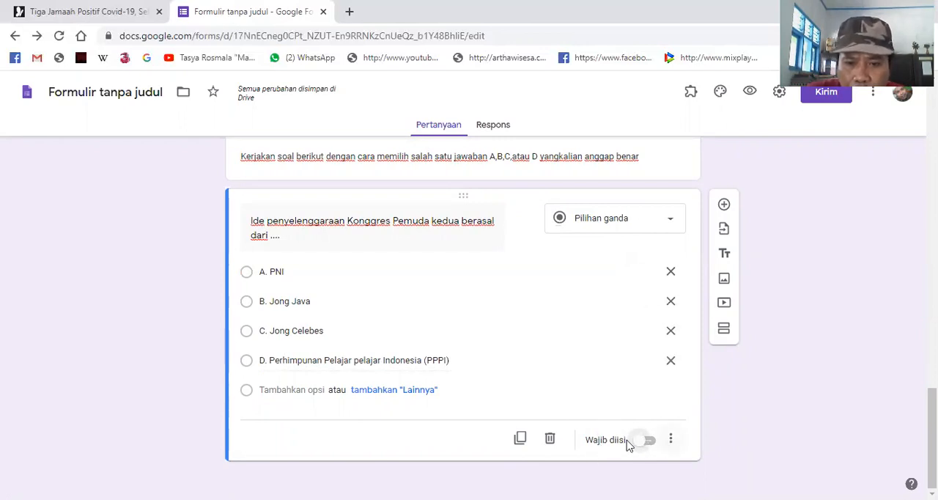
{"action": "left_click", "coordinate": [667, 220]}
{"action": "left_click", "coordinate": [498, 285]}
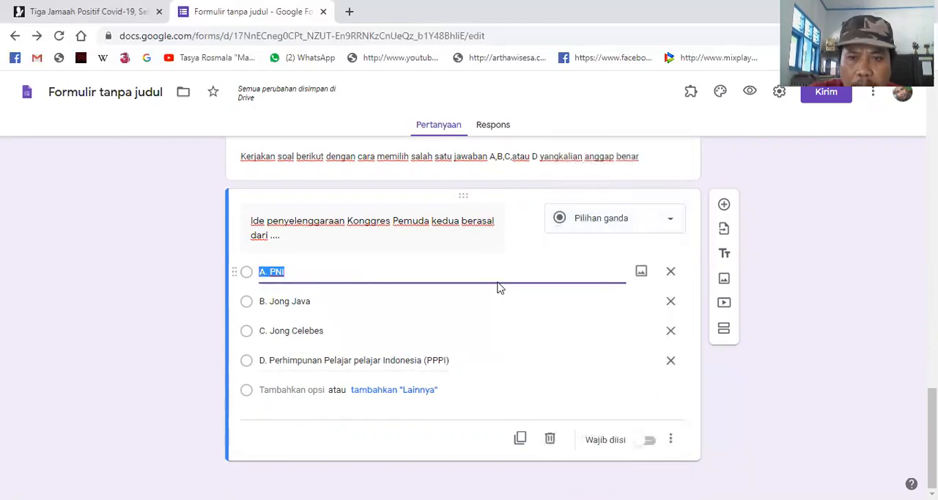
{"action": "left_click", "coordinate": [770, 191]}
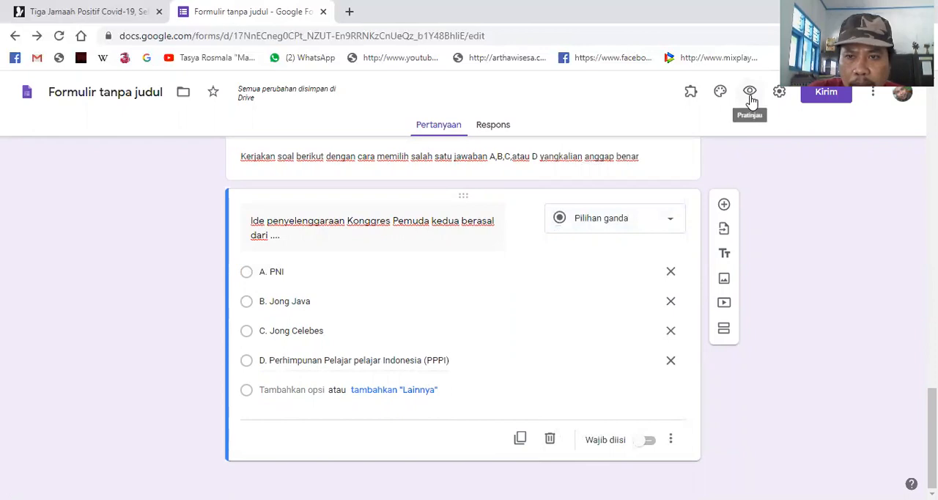
- Make the form a quiz in its settings, with grades released after manual review and correct answers hidden from respondents
{"action": "left_click", "coordinate": [779, 93]}
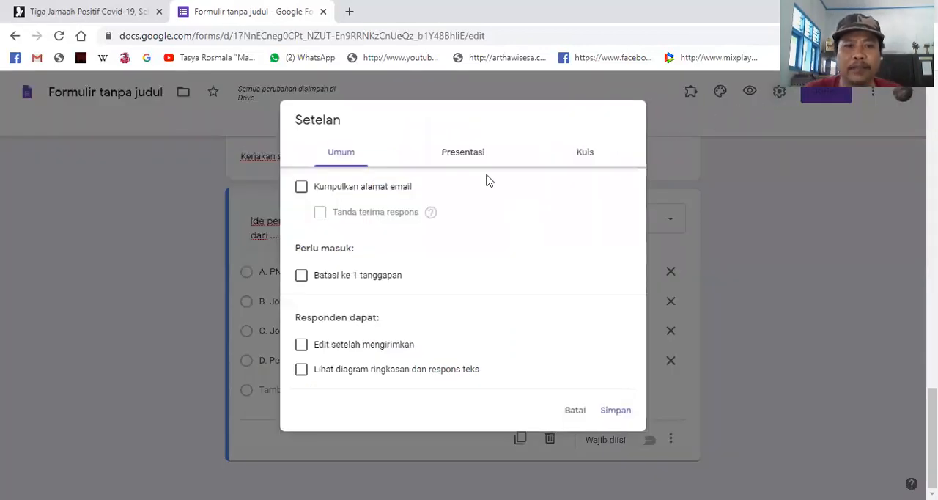
{"action": "left_click", "coordinate": [578, 154]}
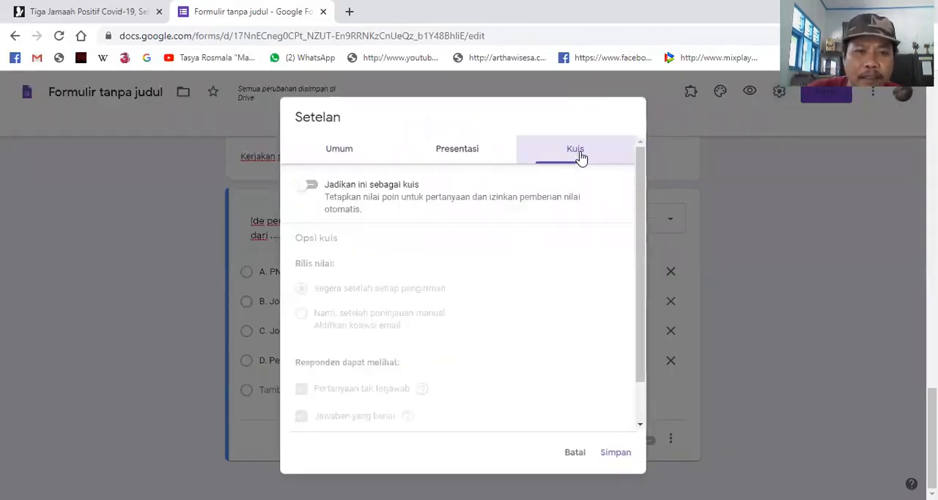
{"action": "left_click", "coordinate": [311, 186]}
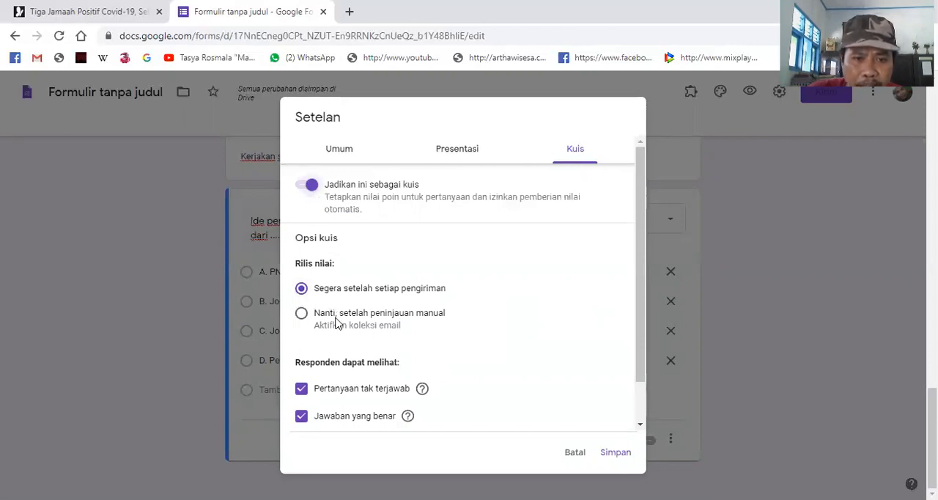
{"action": "left_click", "coordinate": [302, 314]}
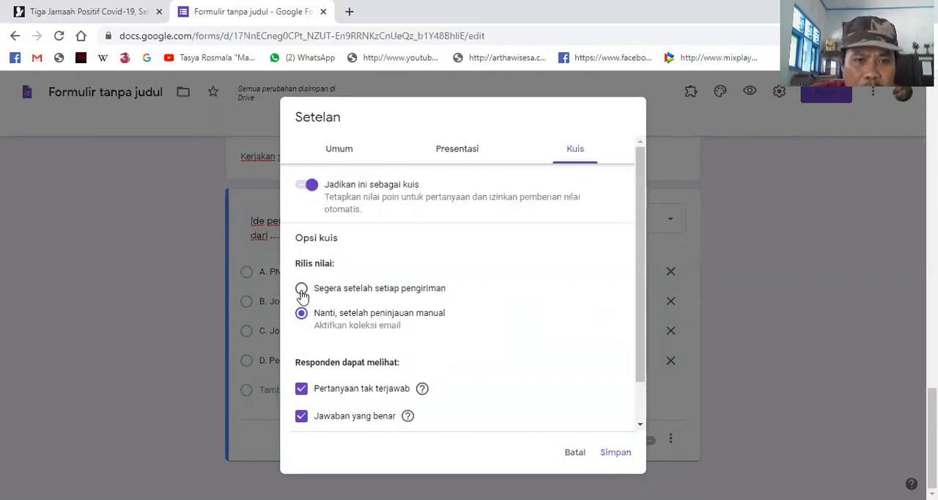
{"action": "left_click", "coordinate": [301, 419]}
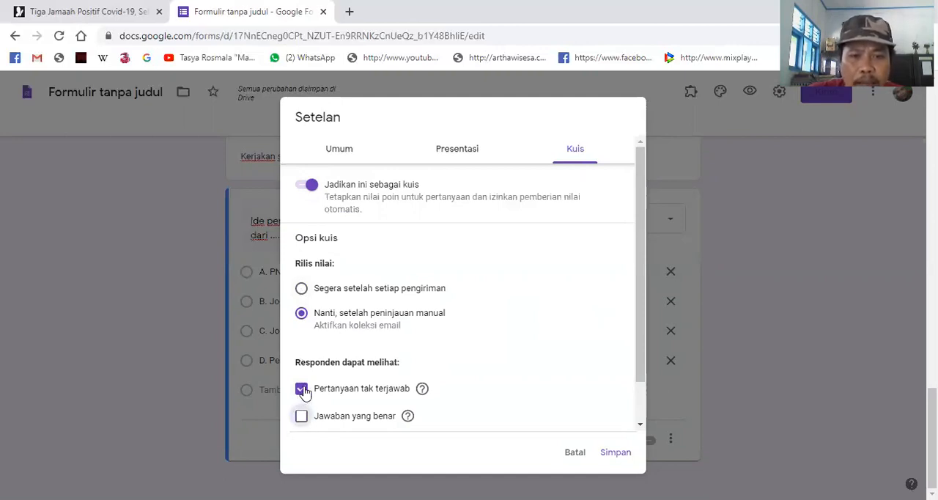
- Try out the question-order shuffling and progress-status options in the form's presentation settings
{"action": "left_click", "coordinate": [452, 155]}
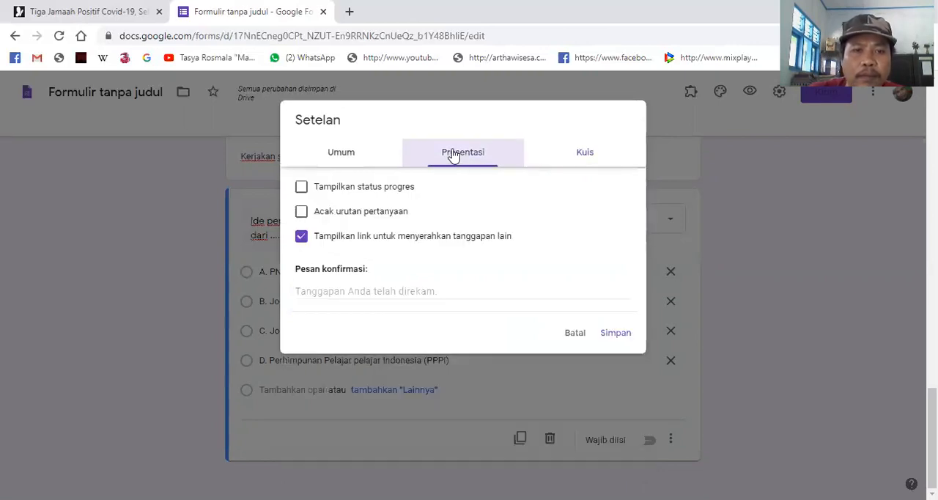
{"action": "left_click", "coordinate": [302, 214]}
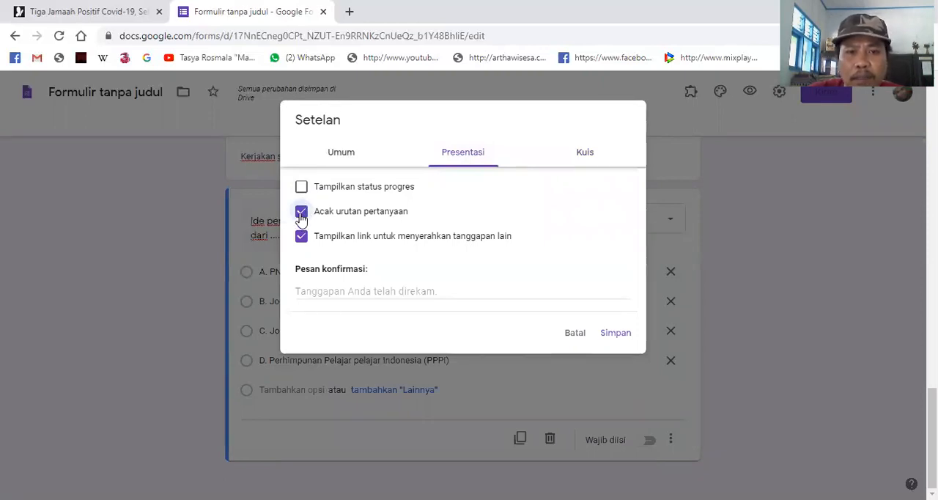
{"action": "left_click", "coordinate": [301, 214]}
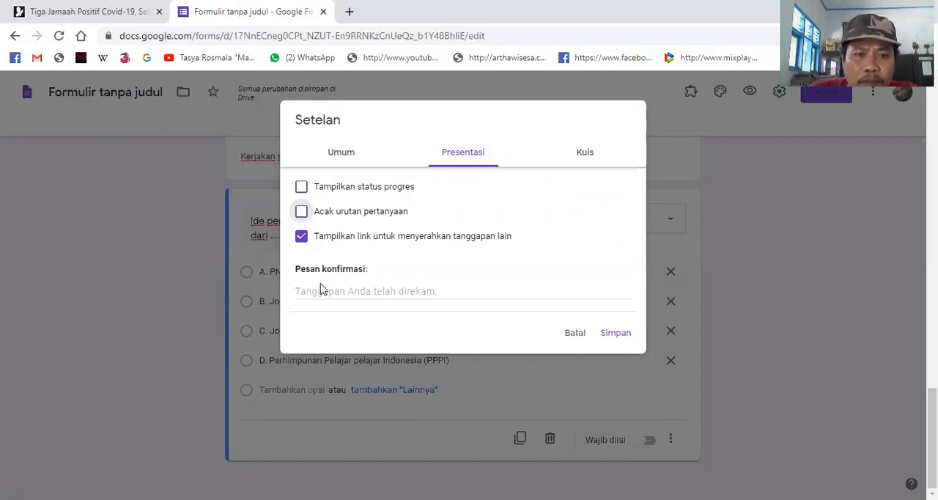
{"action": "left_click", "coordinate": [303, 188]}
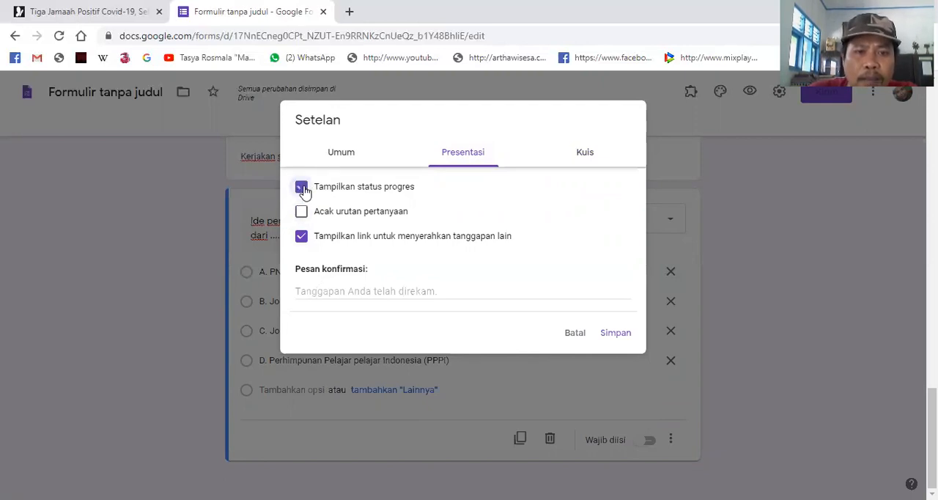
- Turn off e-mail address collection, let respondents see summary charts and text responses, and save the form settings
{"action": "left_click", "coordinate": [350, 154]}
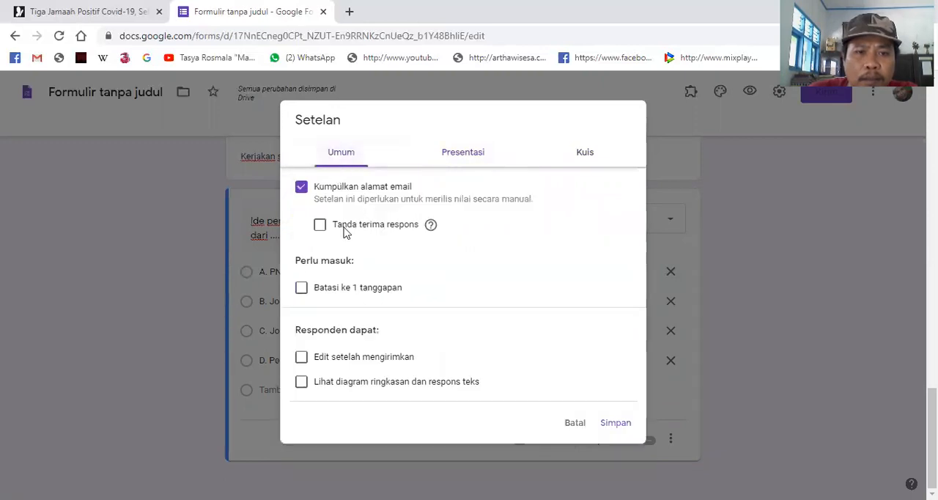
{"action": "left_click", "coordinate": [302, 192]}
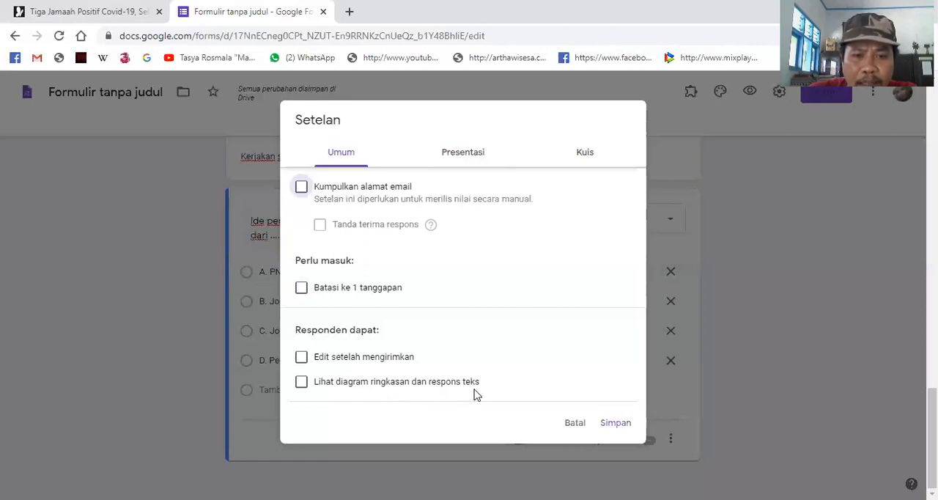
{"action": "left_click", "coordinate": [302, 382]}
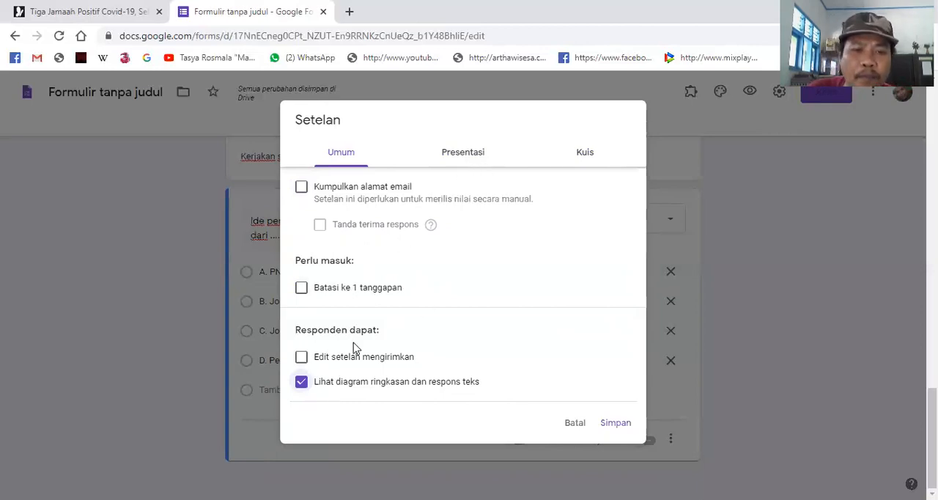
{"action": "left_click", "coordinate": [464, 154]}
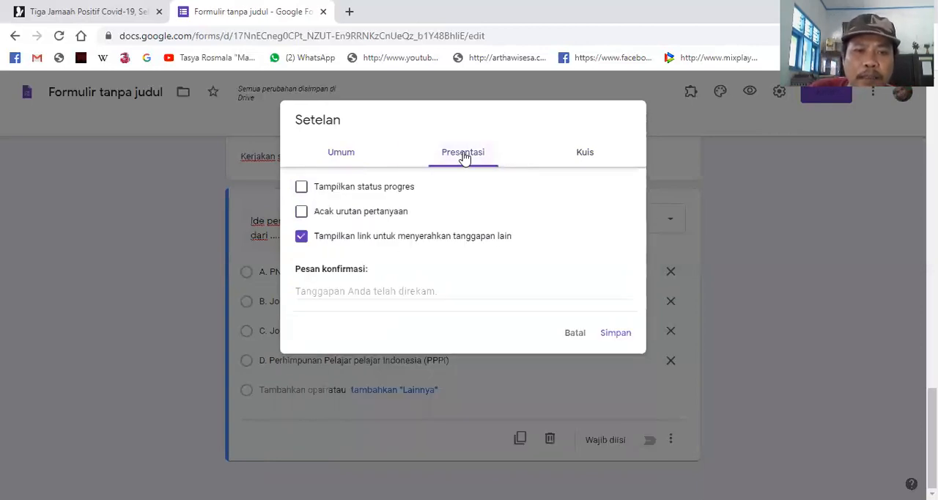
{"action": "left_click", "coordinate": [585, 153]}
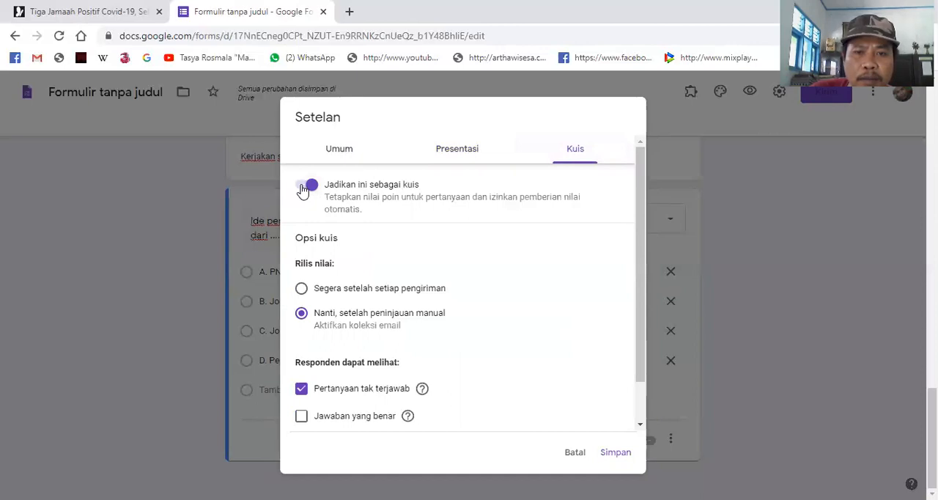
{"action": "left_click", "coordinate": [616, 454]}
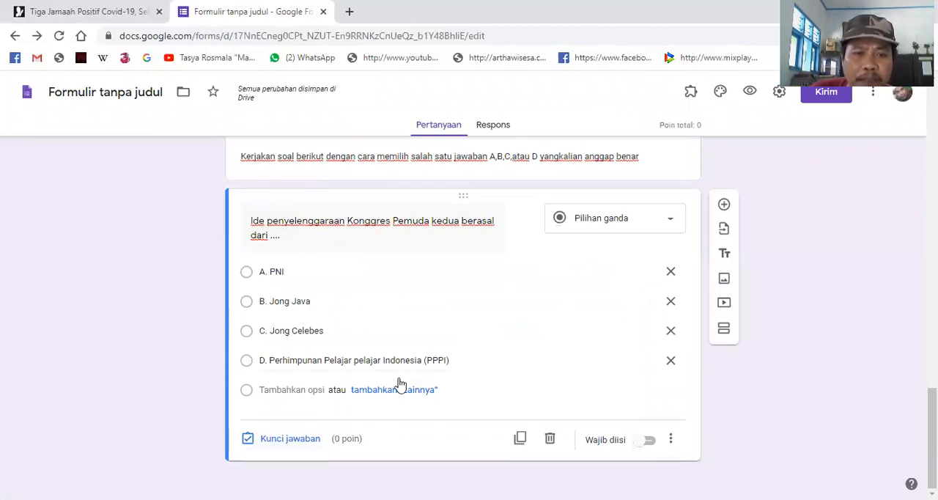
- Set the Konggres Pemuda question's answer key to option D, Perhimpunan Pelajar pelajar Indonesia (PPPI), worth 2 points
{"action": "scroll", "coordinate": [398, 374], "scroll_direction": "up", "scroll_amount": 1}
{"action": "scroll", "coordinate": [400, 362], "scroll_direction": "up", "scroll_amount": 4}
{"action": "scroll", "coordinate": [398, 359], "scroll_direction": "down", "scroll_amount": 5}
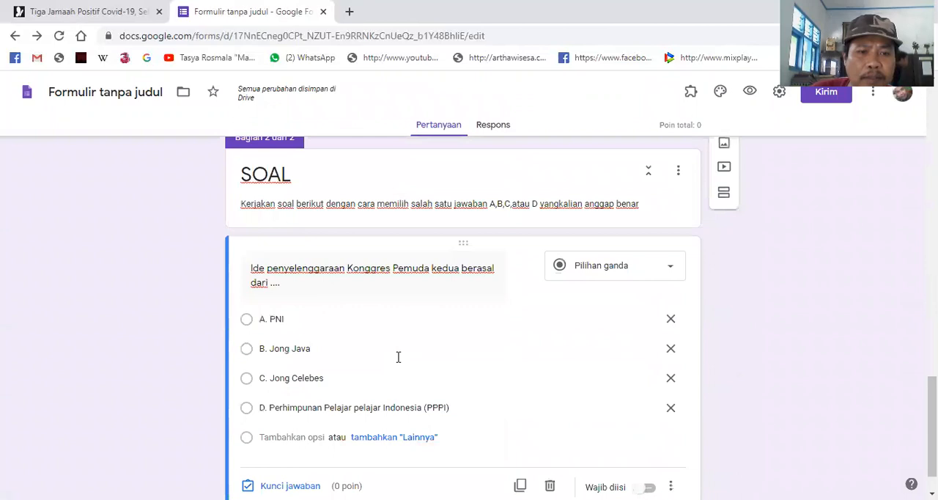
{"action": "left_click", "coordinate": [288, 441]}
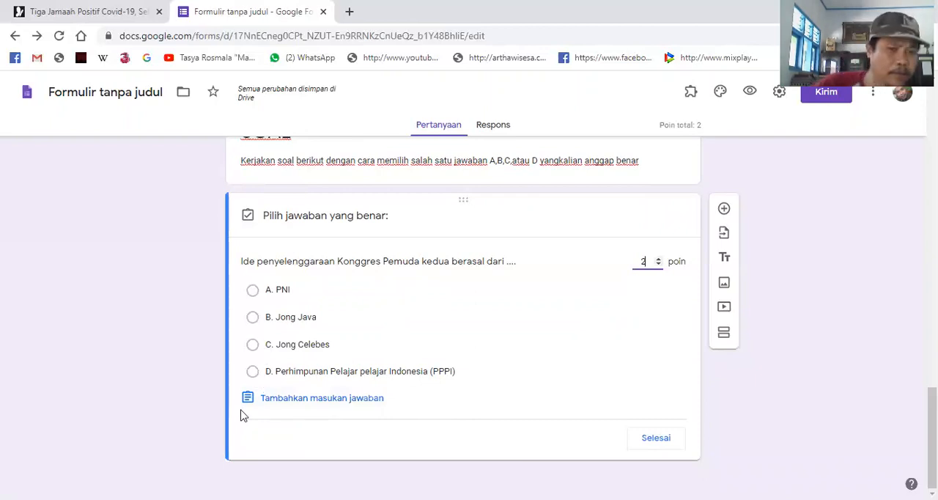
{"action": "left_click", "coordinate": [253, 374]}
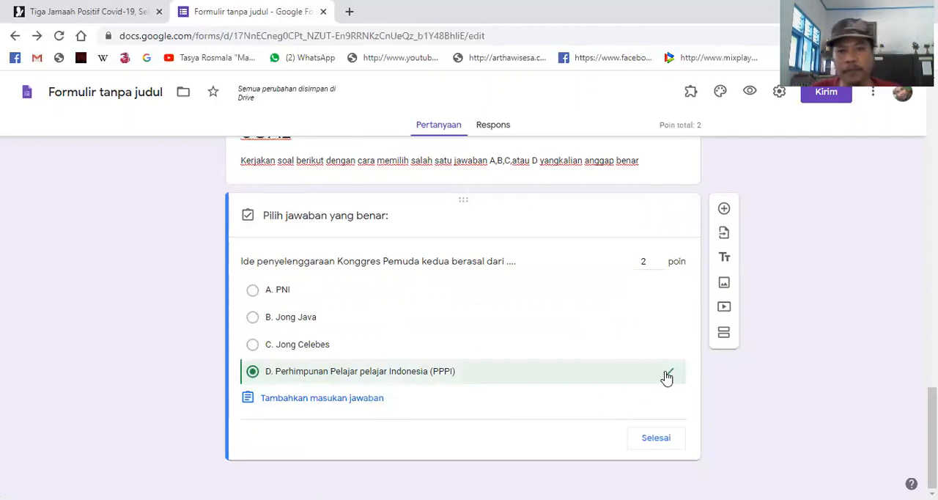
{"action": "left_click", "coordinate": [656, 438]}
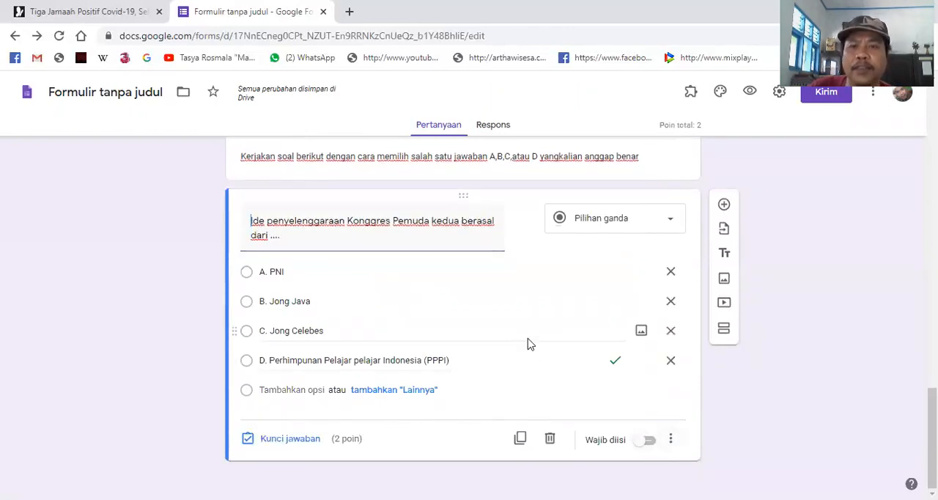
- Open a preview of the form and look over the fields of its identity section
{"action": "scroll", "coordinate": [528, 337], "scroll_direction": "up", "scroll_amount": 4}
{"action": "scroll", "coordinate": [473, 308], "scroll_direction": "up", "scroll_amount": 1}
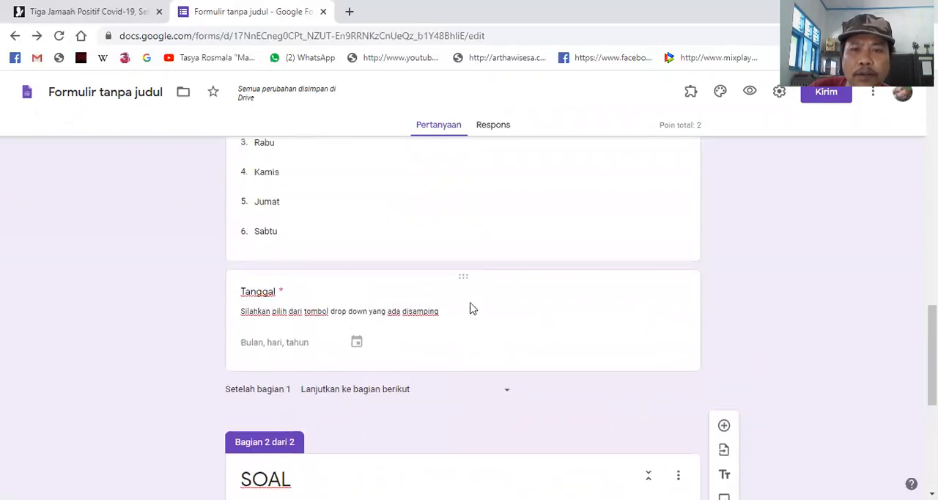
{"action": "scroll", "coordinate": [476, 306], "scroll_direction": "down", "scroll_amount": 4}
{"action": "scroll", "coordinate": [457, 325], "scroll_direction": "down", "scroll_amount": 1}
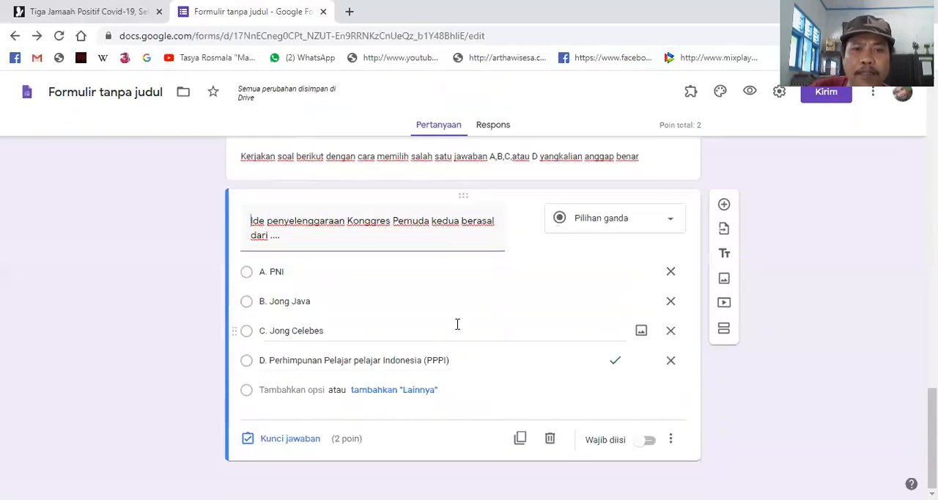
{"action": "scroll", "coordinate": [528, 257], "scroll_direction": "up", "scroll_amount": 5}
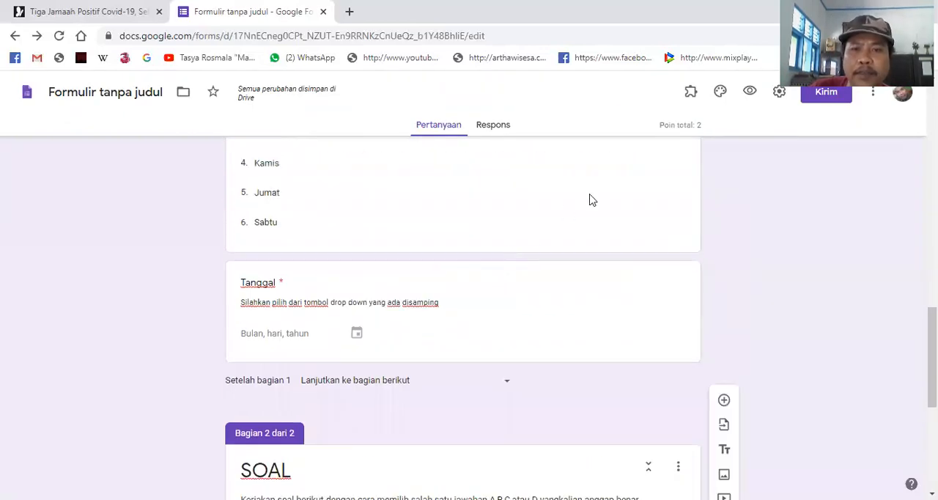
{"action": "left_click", "coordinate": [749, 93]}
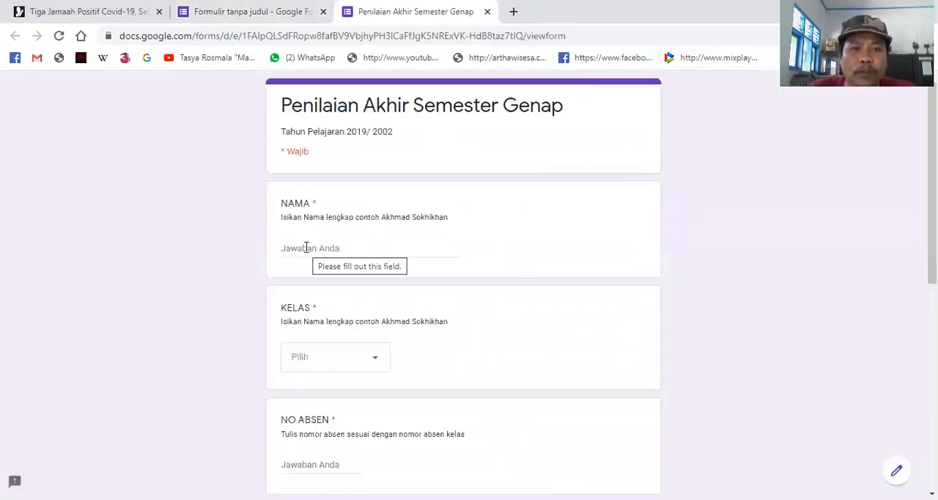
{"action": "scroll", "coordinate": [445, 335], "scroll_direction": "down", "scroll_amount": 10}
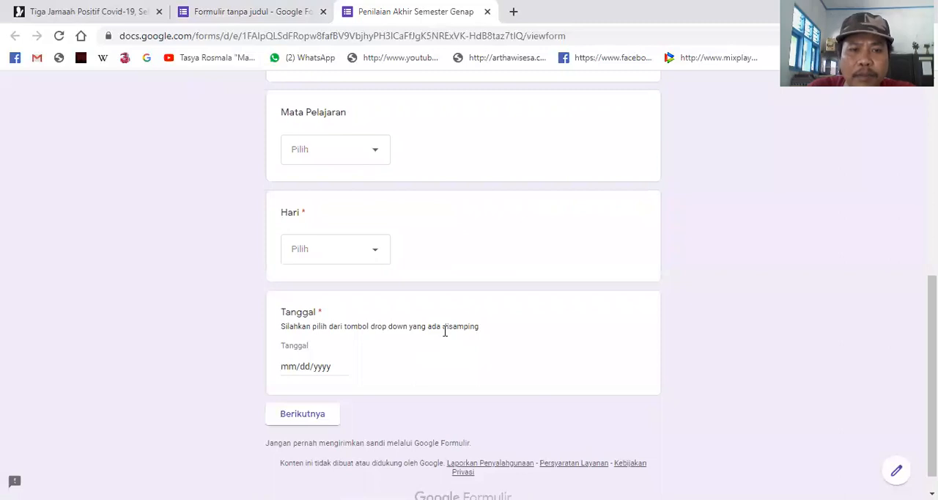
{"action": "scroll", "coordinate": [445, 331], "scroll_direction": "up", "scroll_amount": 10}
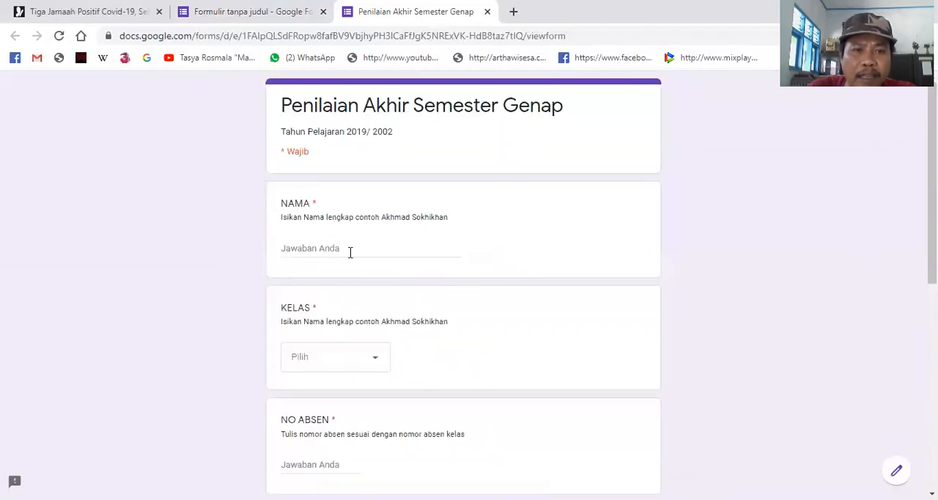
- Fill in the respondent's name under NAMA and choose KELAS 8A as the class in the previewed form
{"action": "left_click", "coordinate": [317, 247]}
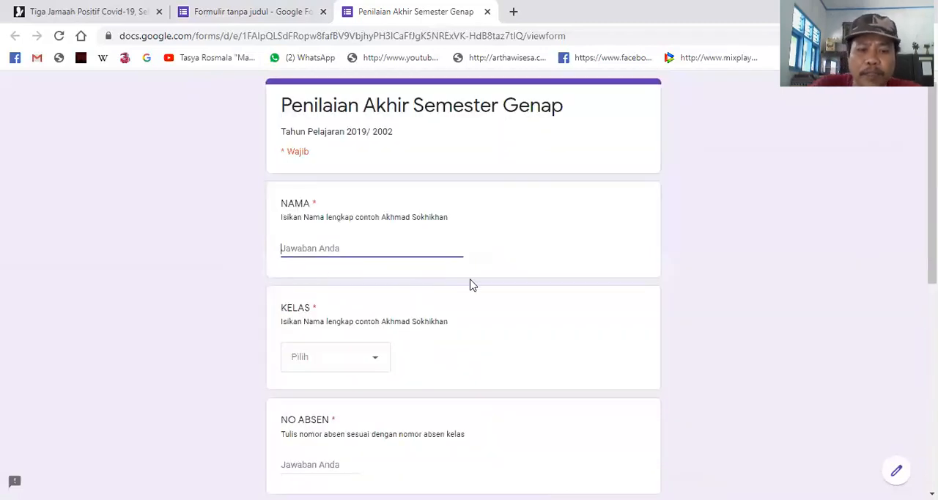
{"action": "type", "text": "aham"}
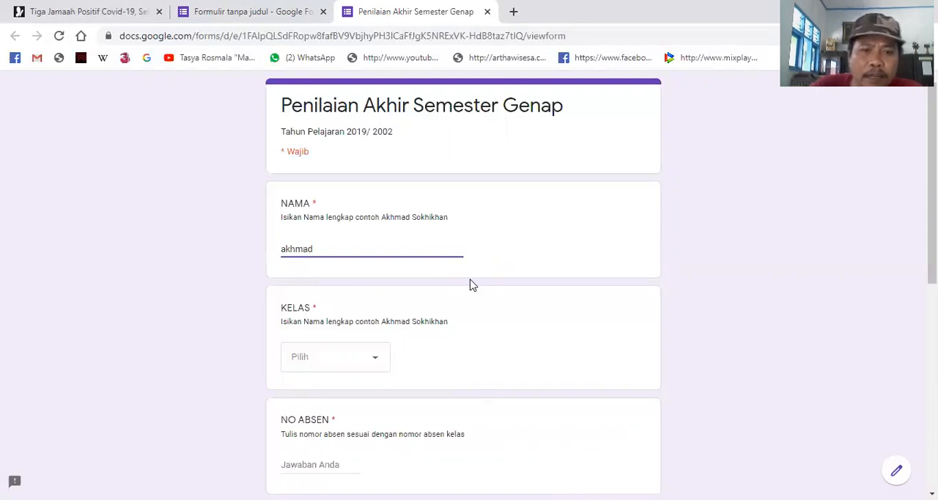
{"action": "left_click", "coordinate": [378, 367]}
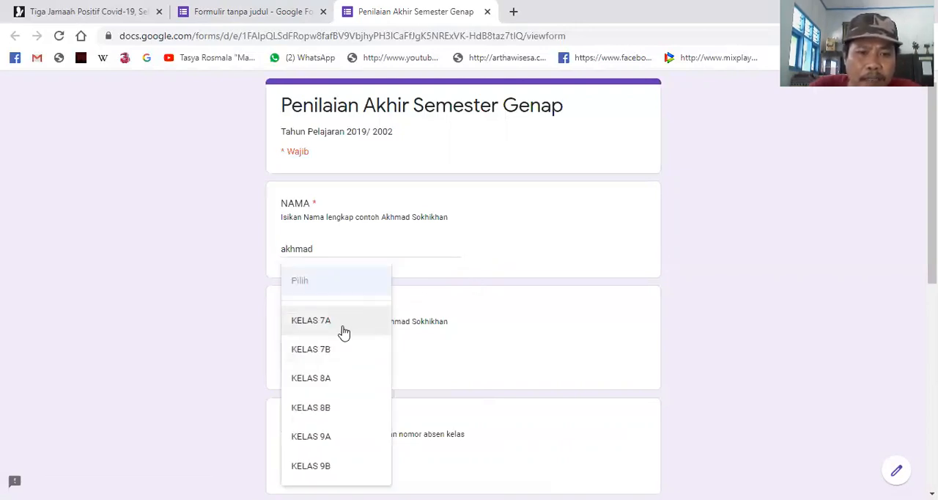
{"action": "left_click", "coordinate": [345, 380]}
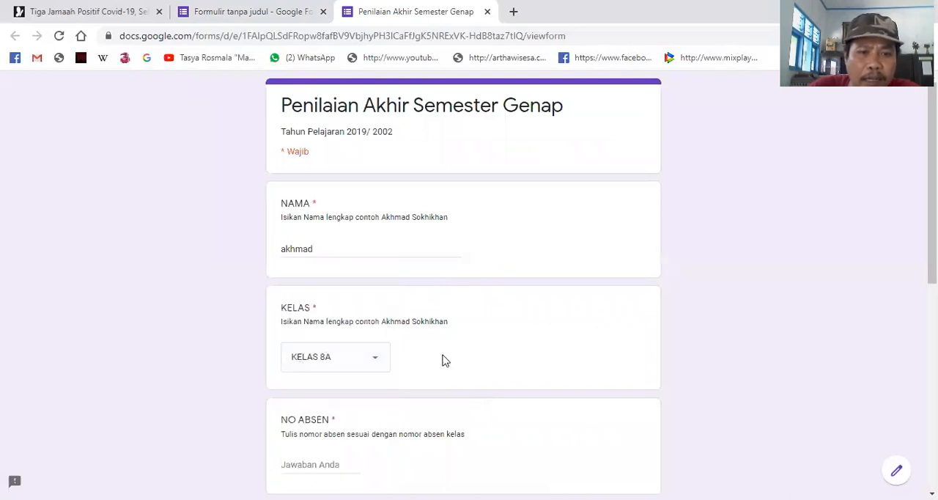
- Enter 24 as the NO ABSEN and choose Opsi 6 for Mata Pelajaran
{"action": "scroll", "coordinate": [444, 360], "scroll_direction": "down", "scroll_amount": 4}
{"action": "left_click", "coordinate": [332, 189]}
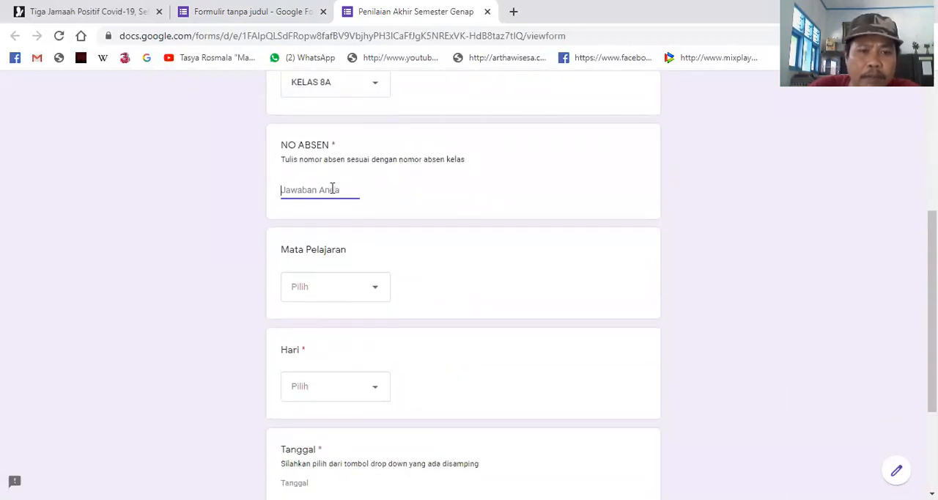
{"action": "type", "text": "24"}
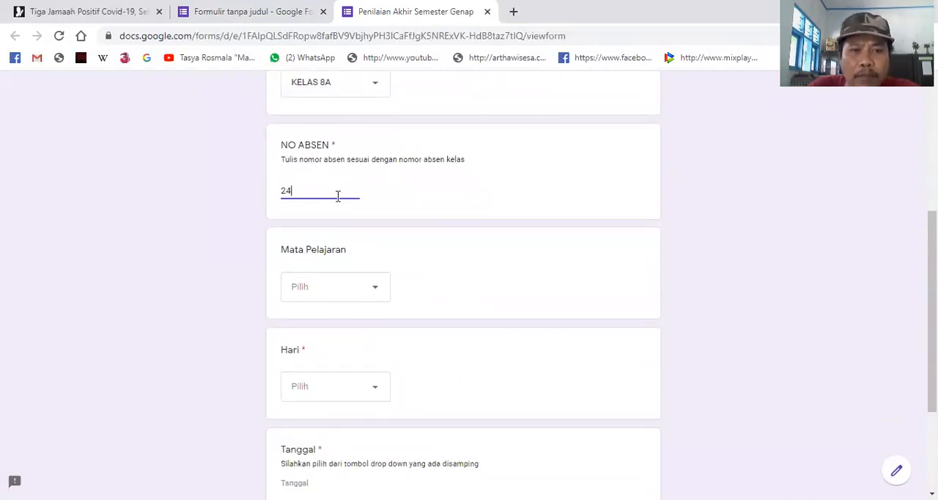
{"action": "left_click", "coordinate": [336, 296]}
{"action": "scroll", "coordinate": [340, 408], "scroll_direction": "down", "scroll_amount": 1}
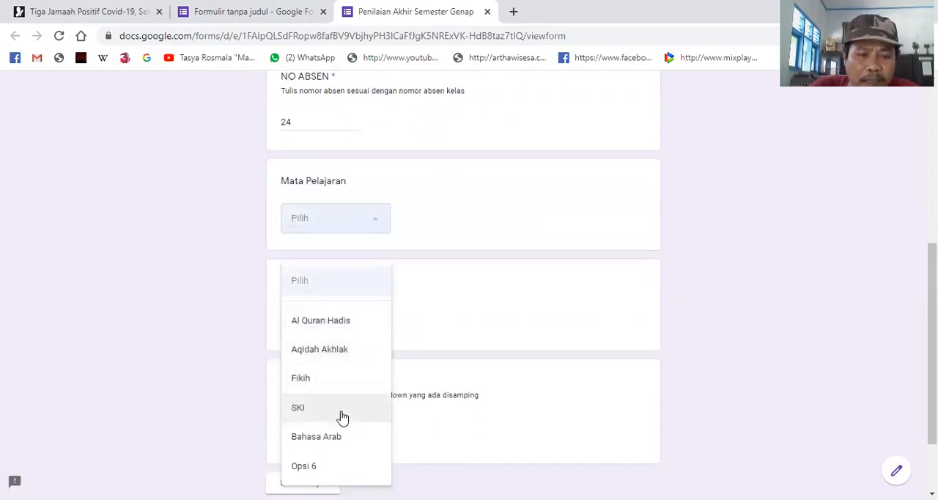
{"action": "left_click", "coordinate": [343, 473]}
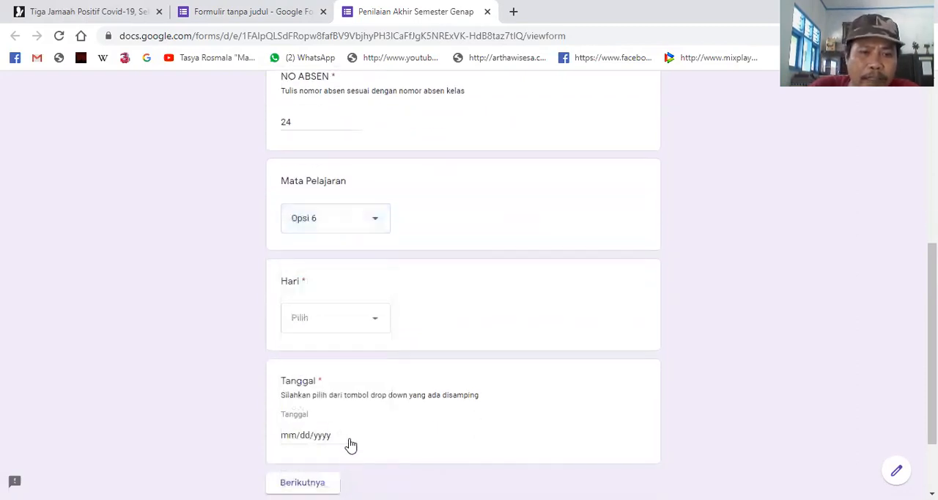
- Choose Kamis as the Hari and set the Tanggal to 04/01/2020
{"action": "left_click", "coordinate": [374, 325]}
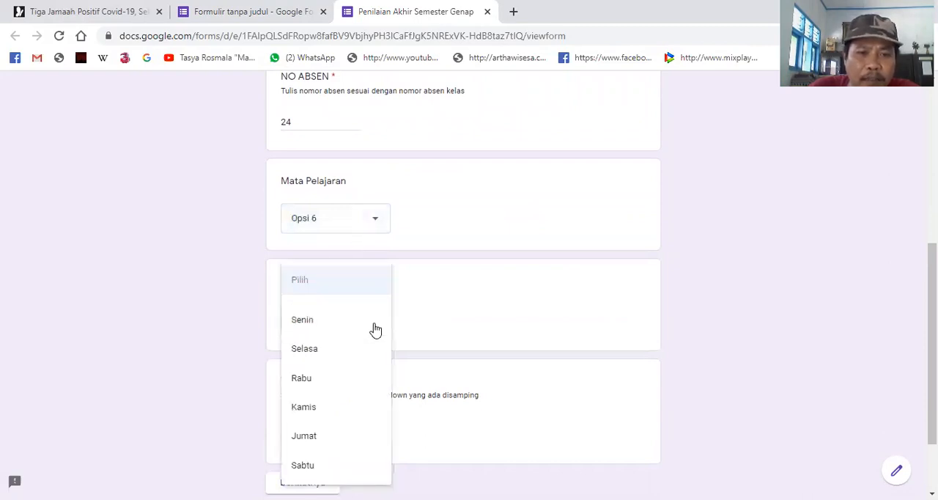
{"action": "left_click", "coordinate": [341, 401]}
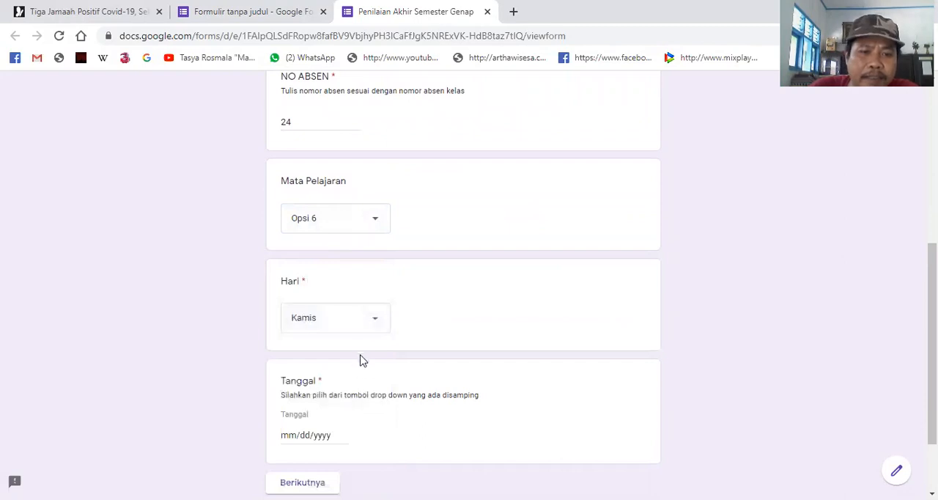
{"action": "scroll", "coordinate": [360, 367], "scroll_direction": "down", "scroll_amount": 2}
{"action": "left_click", "coordinate": [329, 349]}
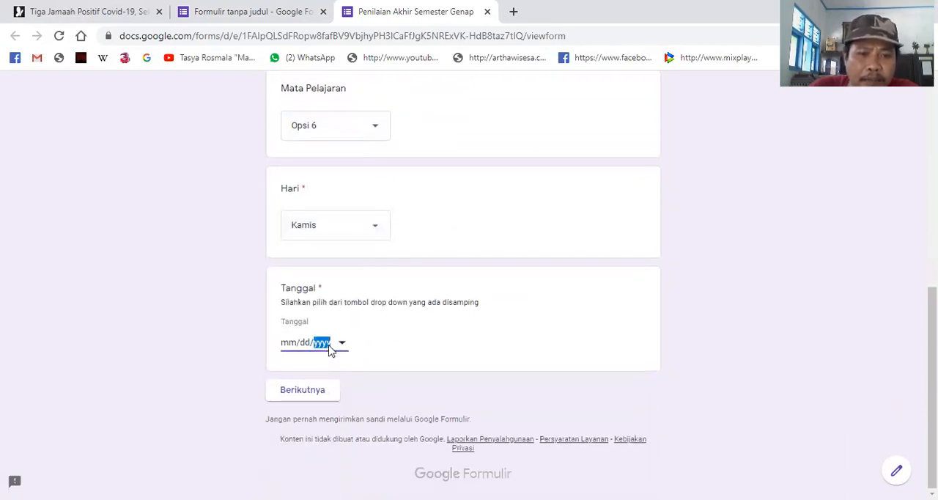
{"action": "left_click", "coordinate": [342, 344]}
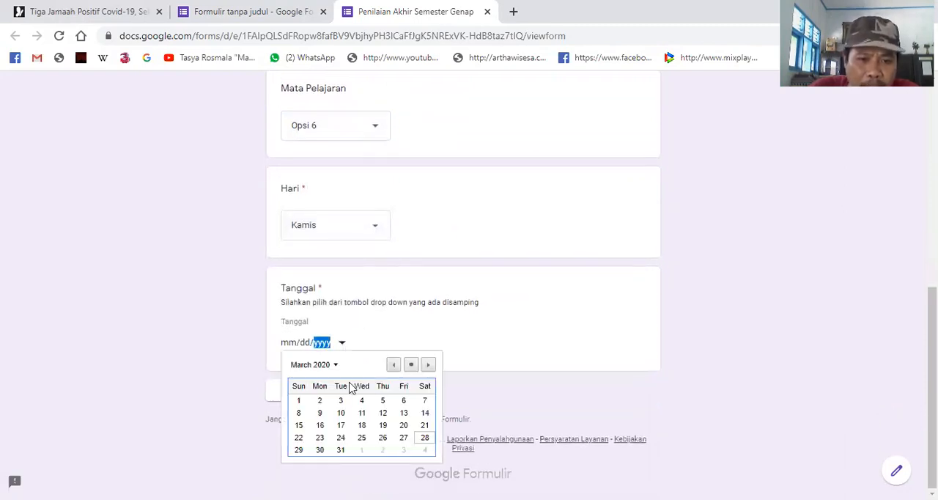
{"action": "left_click", "coordinate": [362, 450]}
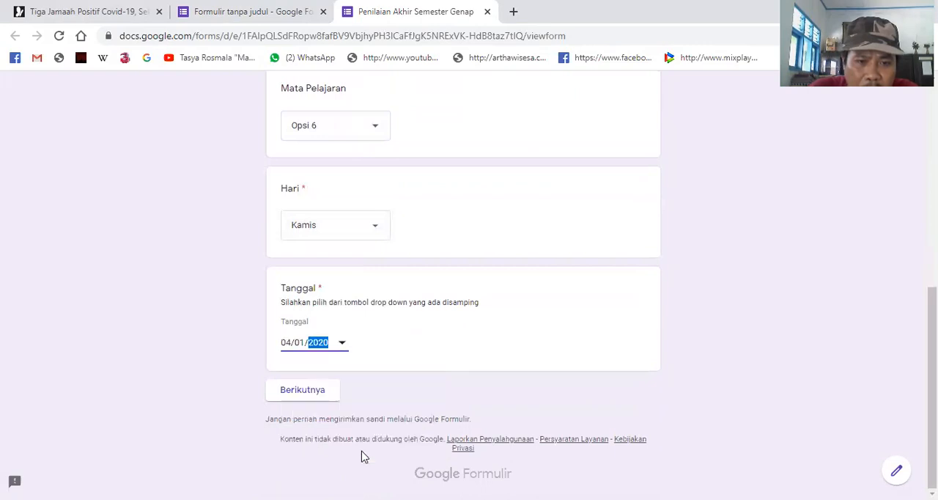
{"action": "left_click", "coordinate": [342, 343]}
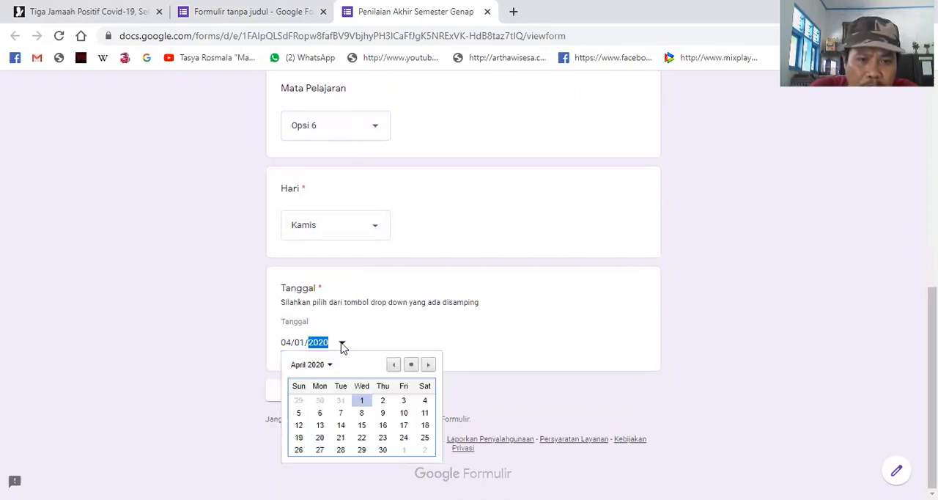
{"action": "left_click", "coordinate": [364, 401]}
- Proceed from the completed identity section to the next section of the previewed form
{"action": "left_click", "coordinate": [311, 394]}
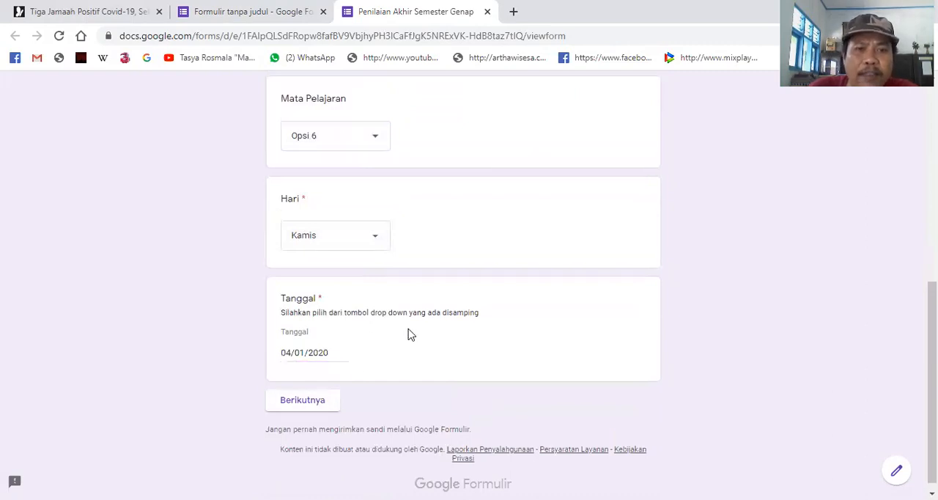
{"action": "scroll", "coordinate": [374, 326], "scroll_direction": "down", "scroll_amount": 6}
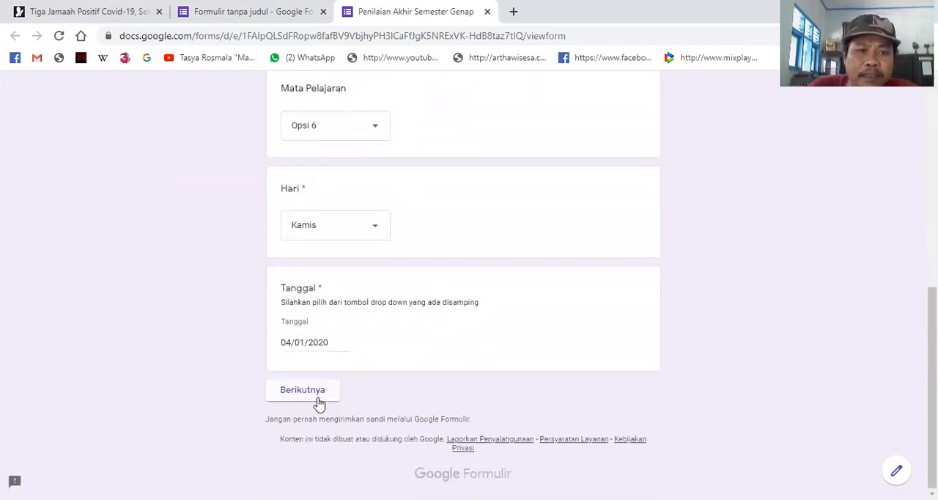
{"action": "left_click", "coordinate": [317, 400]}
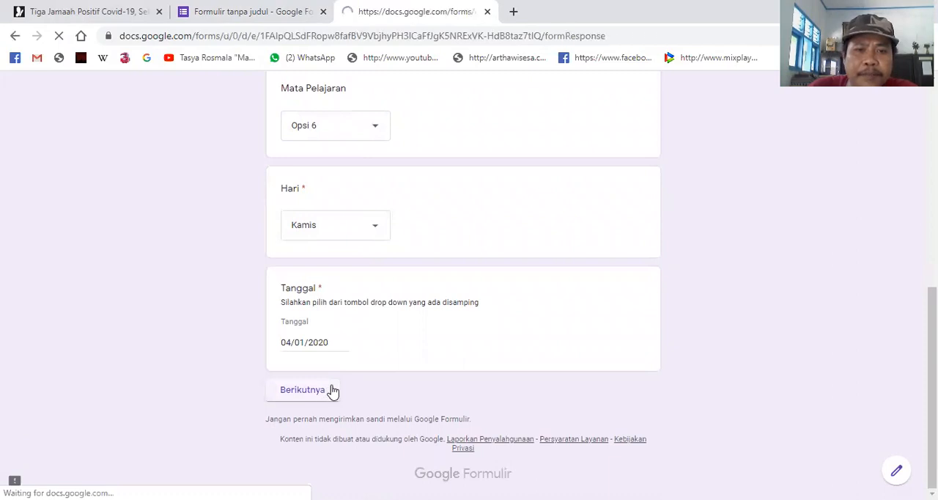
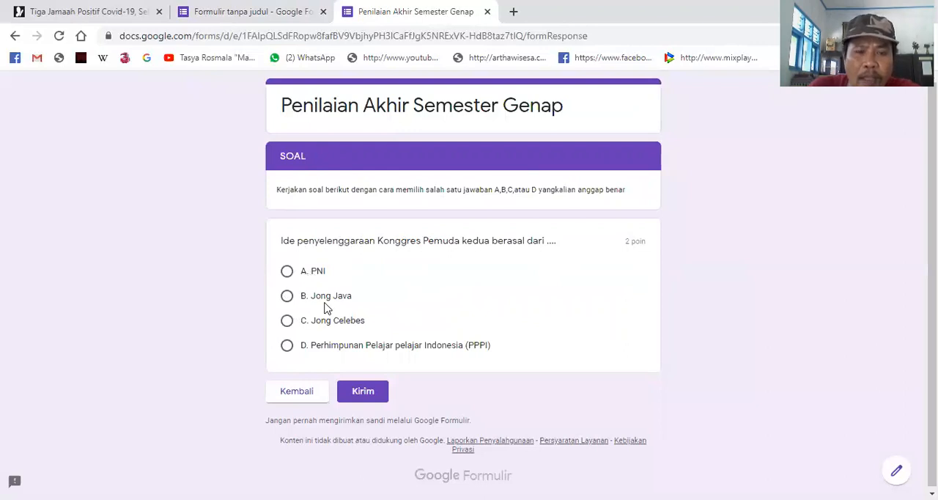
- Answer the Konggres Pemuda question with D. Perhimpunan Pelajar pelajar Indonesia (PPPI) and submit the form
{"action": "left_click", "coordinate": [287, 271]}
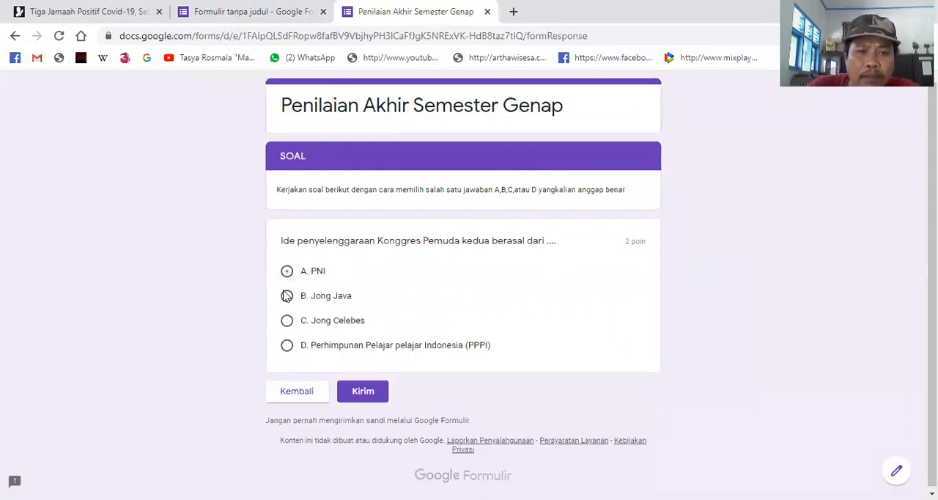
{"action": "left_click", "coordinate": [287, 296]}
{"action": "left_click", "coordinate": [287, 320]}
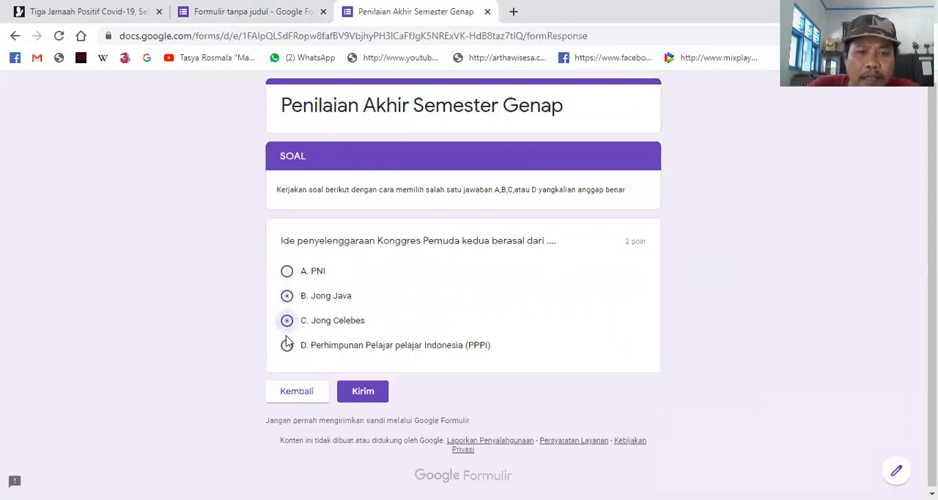
{"action": "left_click", "coordinate": [287, 350]}
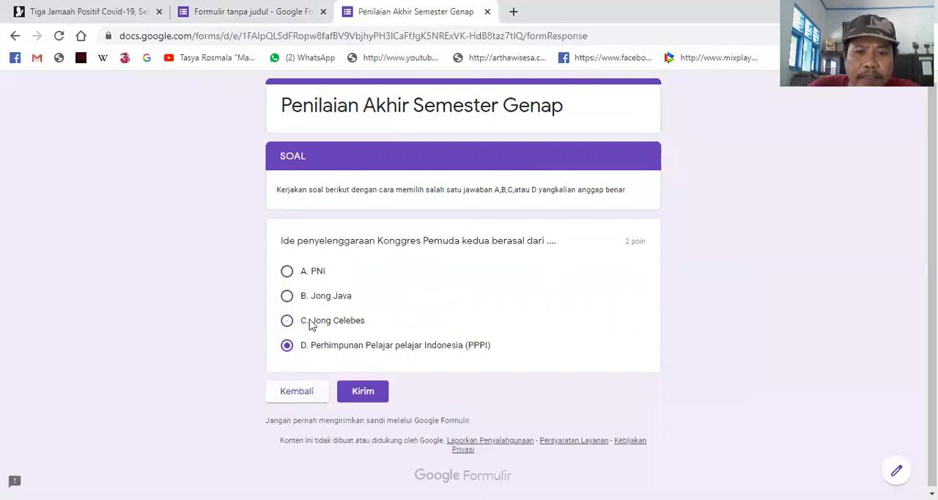
{"action": "left_click", "coordinate": [366, 396]}
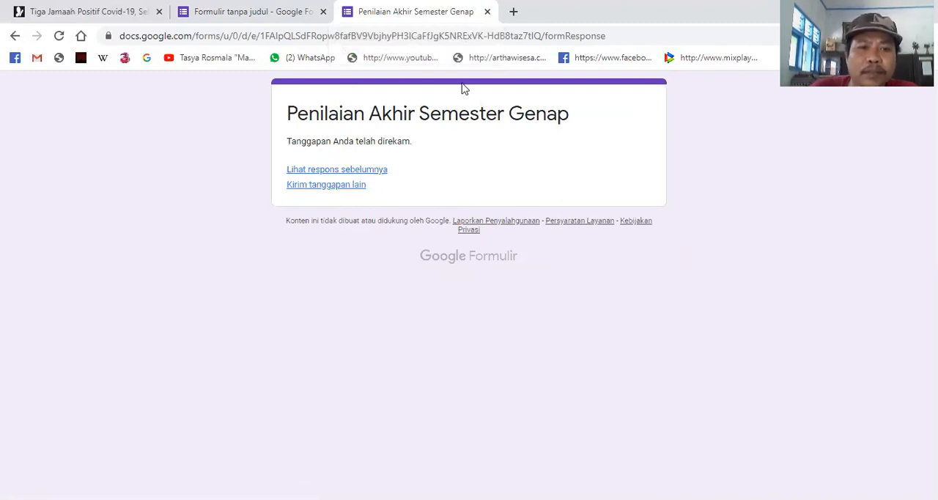
- Review the summary of previous responses, close it along with the submitted form, and return to the form editor
{"action": "left_click", "coordinate": [325, 176]}
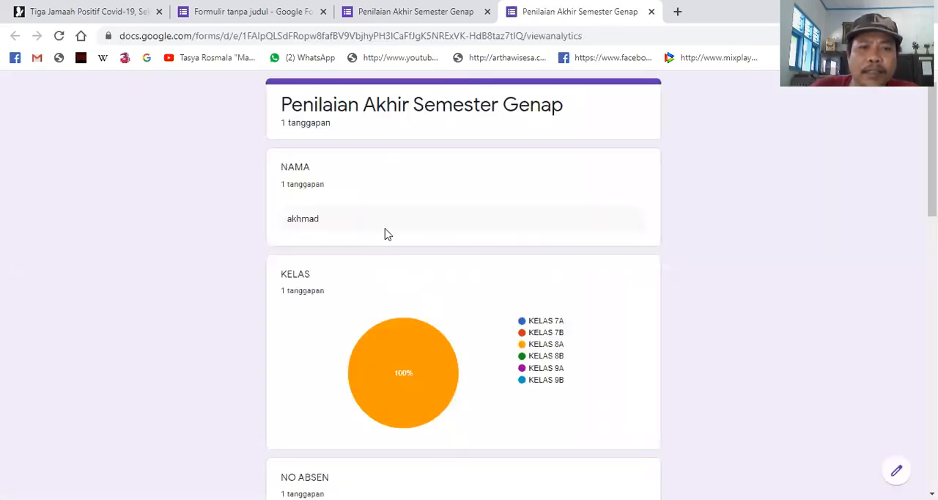
{"action": "scroll", "coordinate": [415, 345], "scroll_direction": "down", "scroll_amount": 6}
{"action": "scroll", "coordinate": [421, 429], "scroll_direction": "down", "scroll_amount": 5}
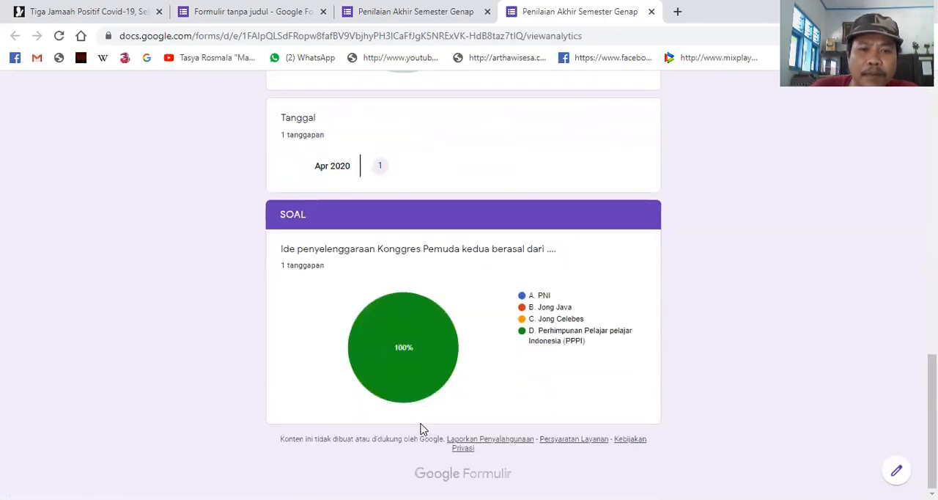
{"action": "scroll", "coordinate": [422, 430], "scroll_direction": "up", "scroll_amount": 12}
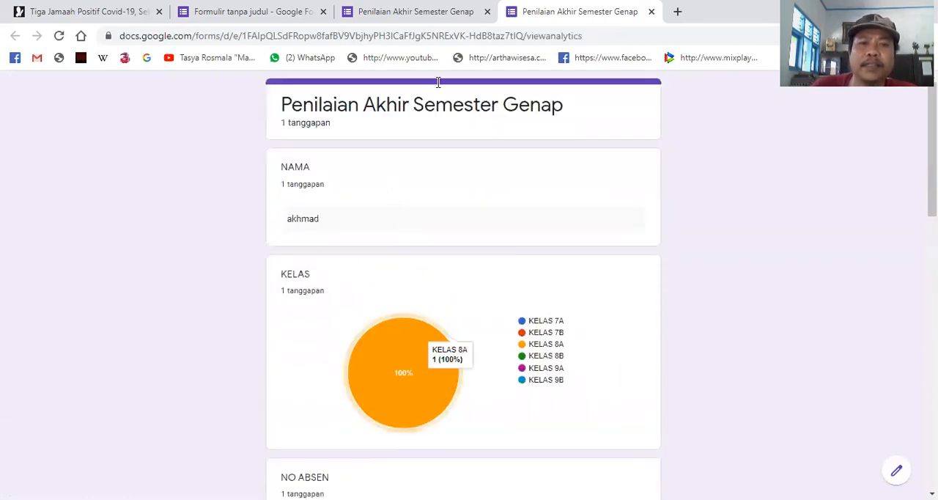
{"action": "left_click", "coordinate": [651, 12]}
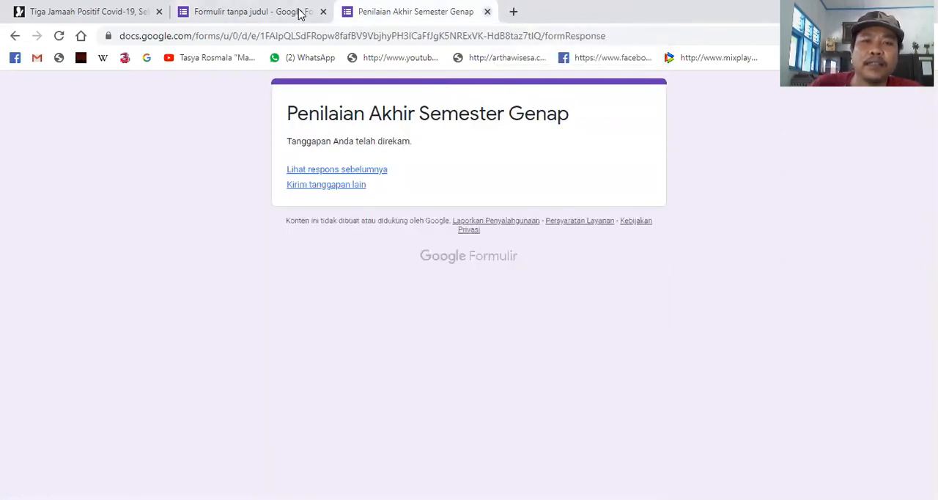
{"action": "left_click", "coordinate": [488, 12]}
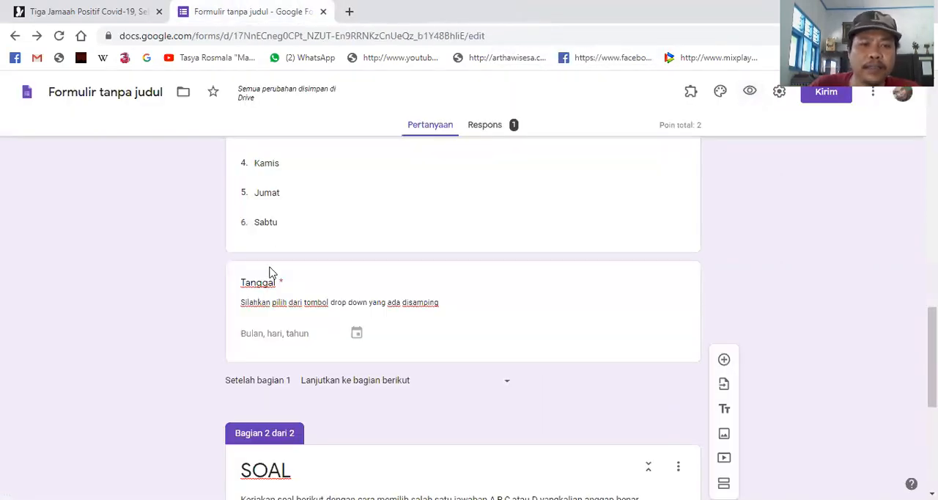
- Number the Ide penyelenggaraan Konggres Pemuda question by adding "1." before its text in the SOAL section
{"action": "scroll", "coordinate": [208, 382], "scroll_direction": "down", "scroll_amount": 5}
{"action": "scroll", "coordinate": [173, 359], "scroll_direction": "up", "scroll_amount": 2}
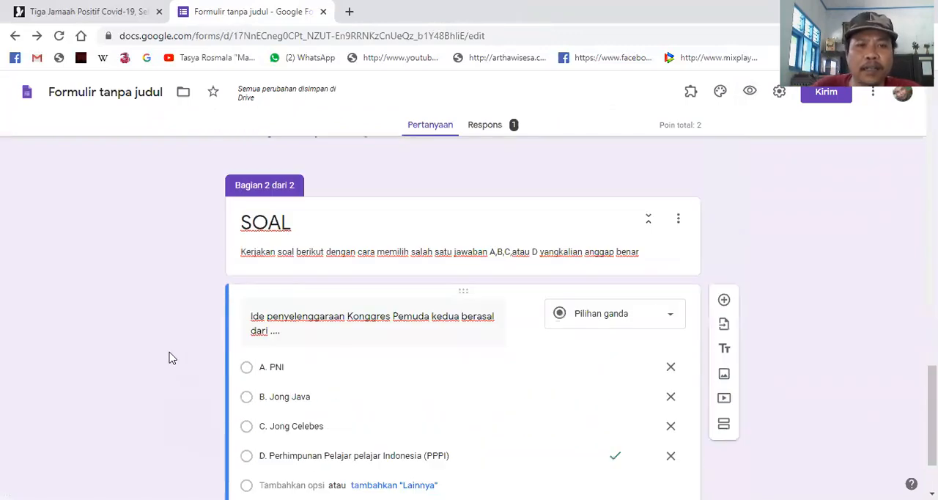
{"action": "scroll", "coordinate": [220, 359], "scroll_direction": "down", "scroll_amount": 2}
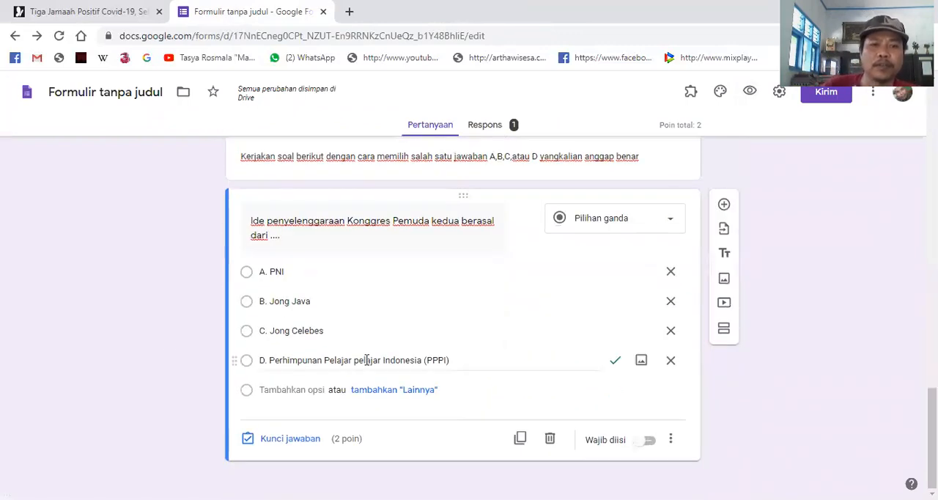
{"action": "left_click_drag", "start_coordinate": [251, 219], "coordinate": [335, 241]}
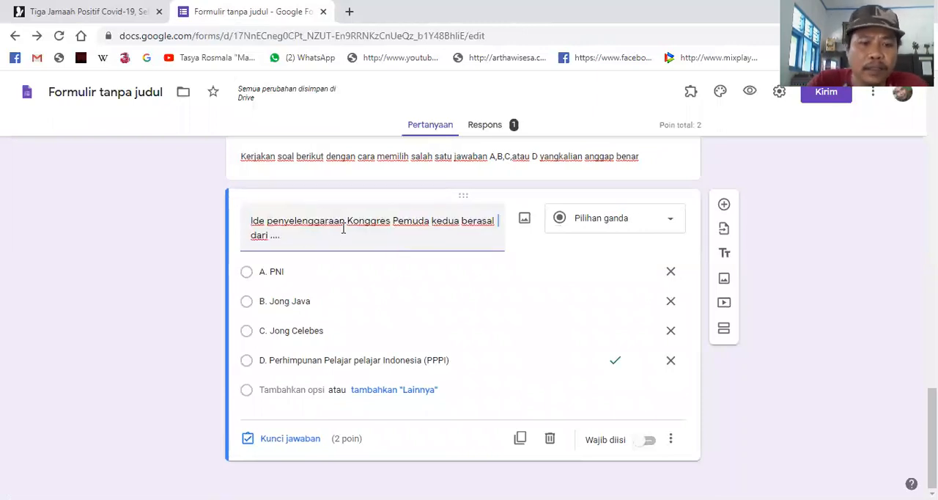
{"action": "type", "text": "1."}
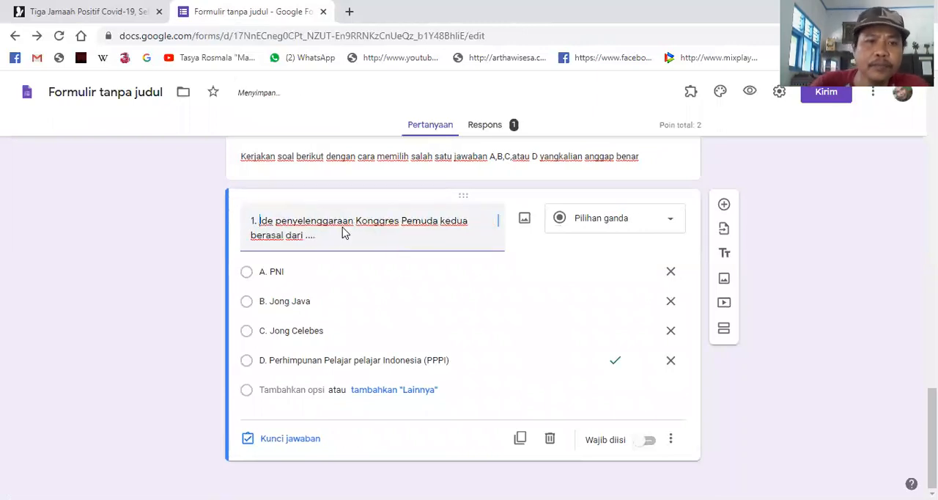
- Preview the form with the numbered question and return to the editor
{"action": "scroll", "coordinate": [344, 229], "scroll_direction": "up", "scroll_amount": 3}
{"action": "scroll", "coordinate": [354, 348], "scroll_direction": "down", "scroll_amount": 2}
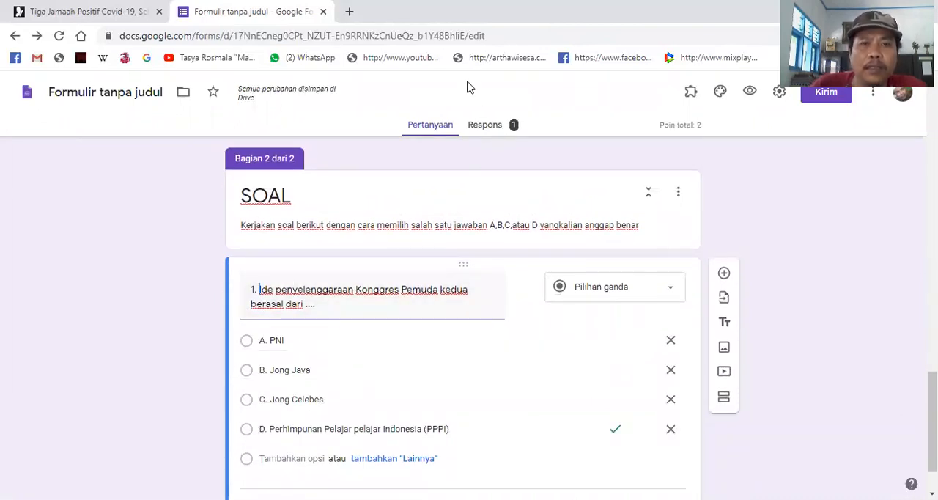
{"action": "left_click", "coordinate": [749, 91]}
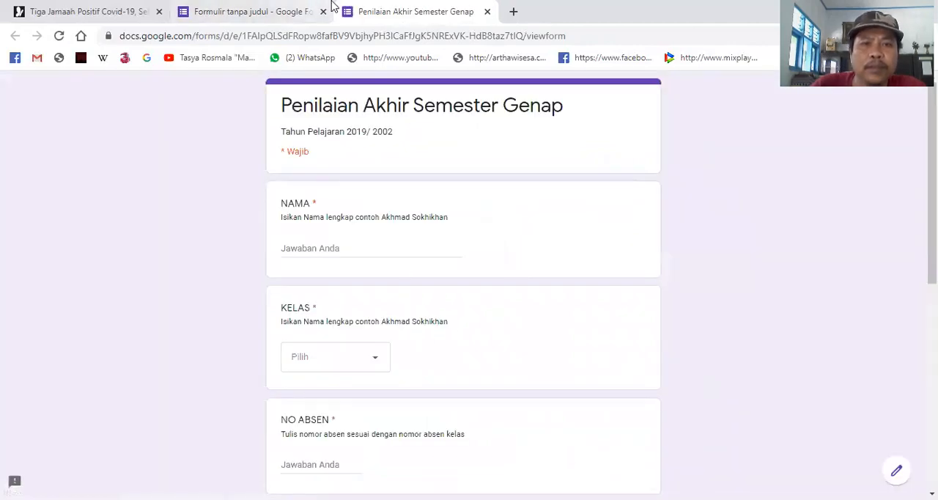
{"action": "key", "text": "ctrl+w"}
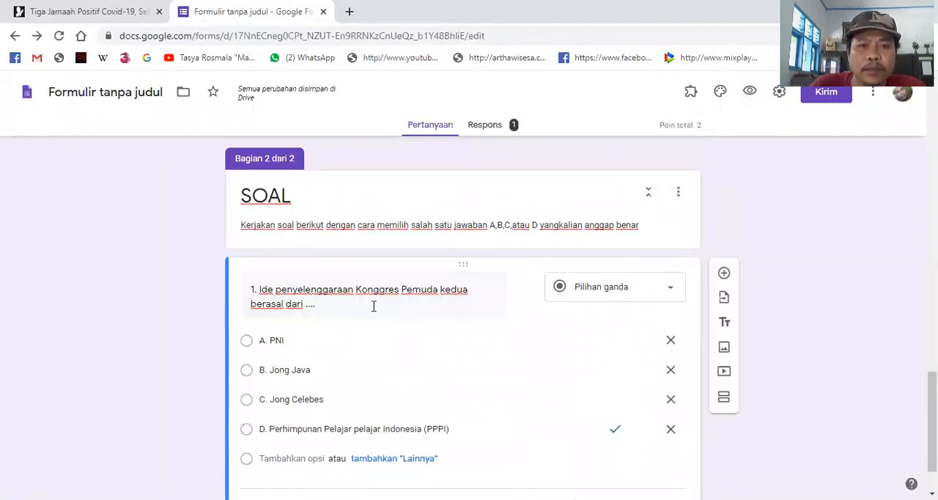
- Duplicate question 1 in the SOAL section and delete the copy
{"action": "scroll", "coordinate": [377, 311], "scroll_direction": "down", "scroll_amount": 2}
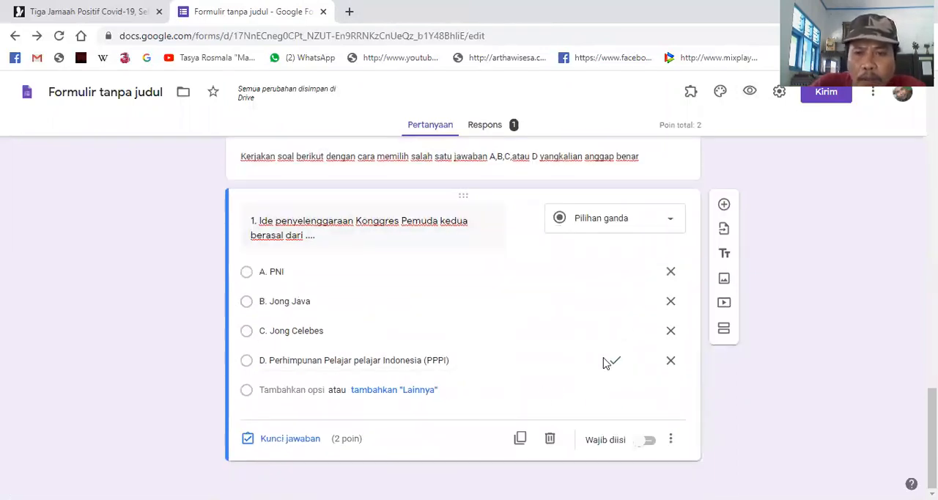
{"action": "scroll", "coordinate": [570, 358], "scroll_direction": "up", "scroll_amount": 3}
{"action": "scroll", "coordinate": [570, 358], "scroll_direction": "down", "scroll_amount": 3}
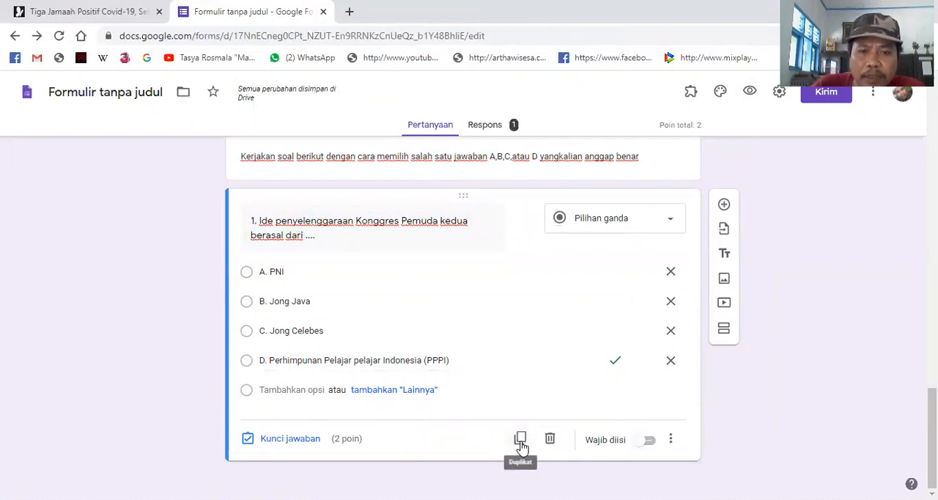
{"action": "left_click", "coordinate": [521, 439]}
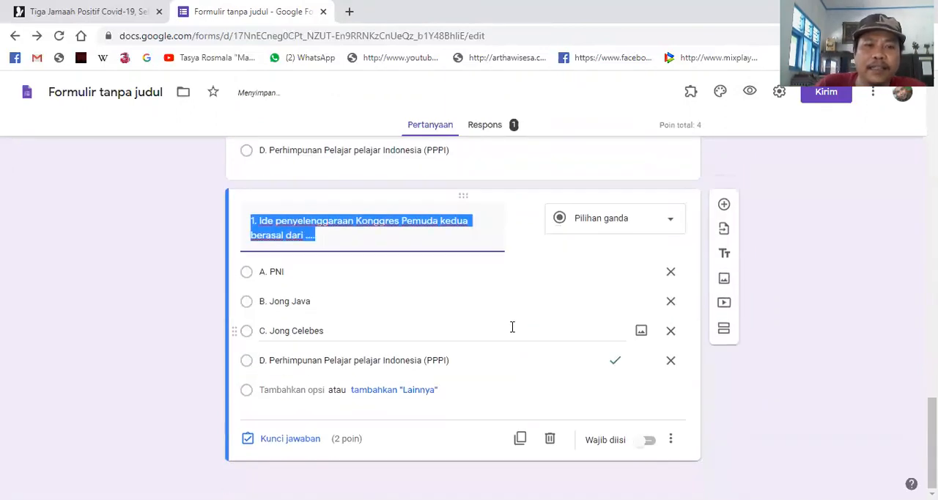
{"action": "scroll", "coordinate": [505, 315], "scroll_direction": "up", "scroll_amount": 6}
{"action": "scroll", "coordinate": [455, 286], "scroll_direction": "down", "scroll_amount": 2}
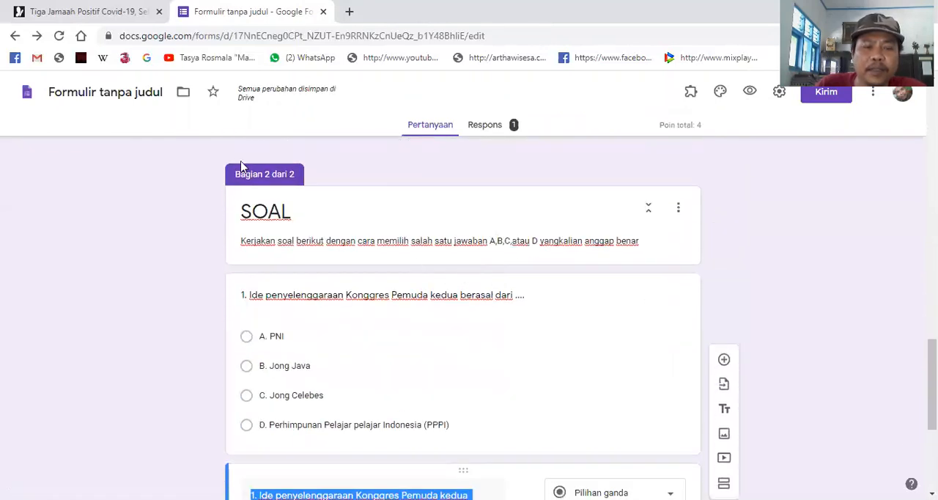
{"action": "scroll", "coordinate": [330, 436], "scroll_direction": "down", "scroll_amount": 4}
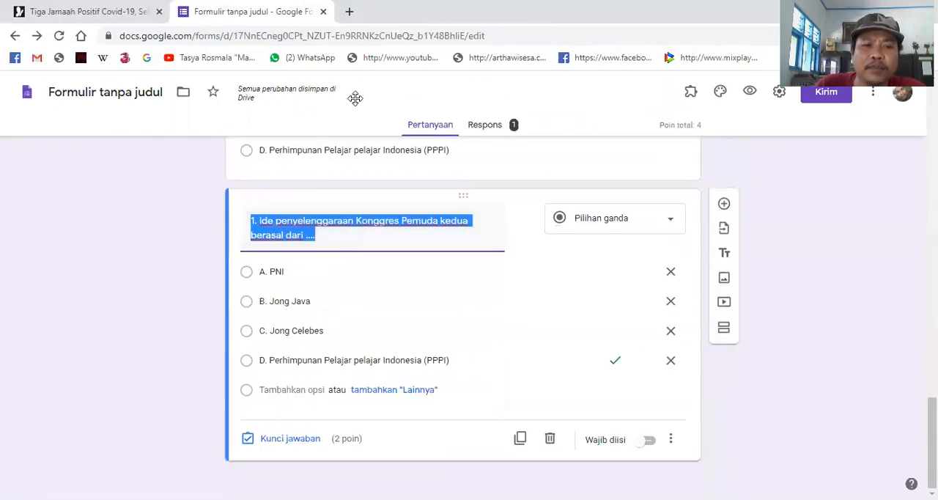
{"action": "scroll", "coordinate": [478, 364], "scroll_direction": "up", "scroll_amount": 4}
{"action": "scroll", "coordinate": [562, 438], "scroll_direction": "down", "scroll_amount": 4}
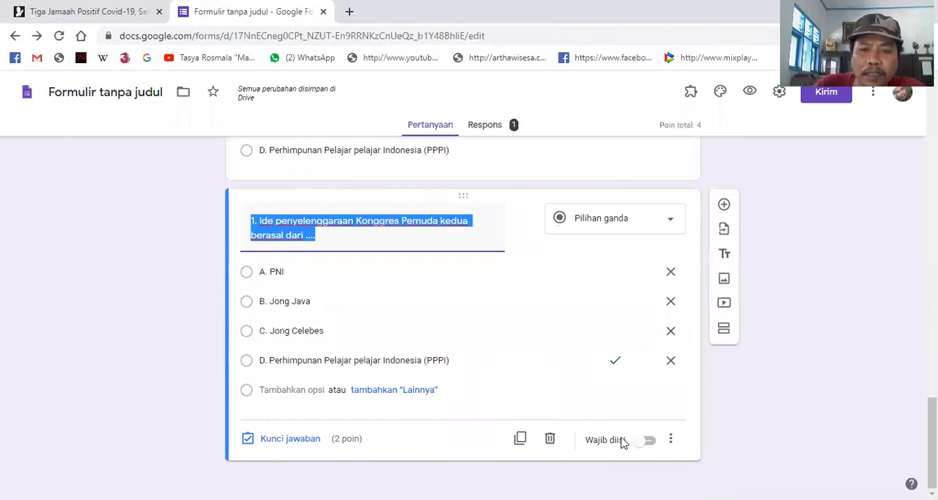
{"action": "left_click", "coordinate": [550, 440]}
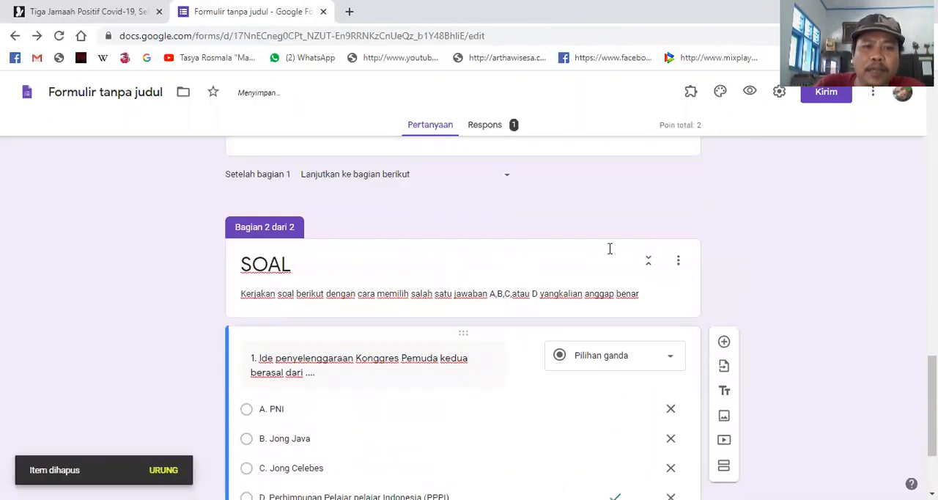
- Add a third section after question 1 and copy the full description of the SOAL section
{"action": "scroll", "coordinate": [506, 323], "scroll_direction": "down", "scroll_amount": 2}
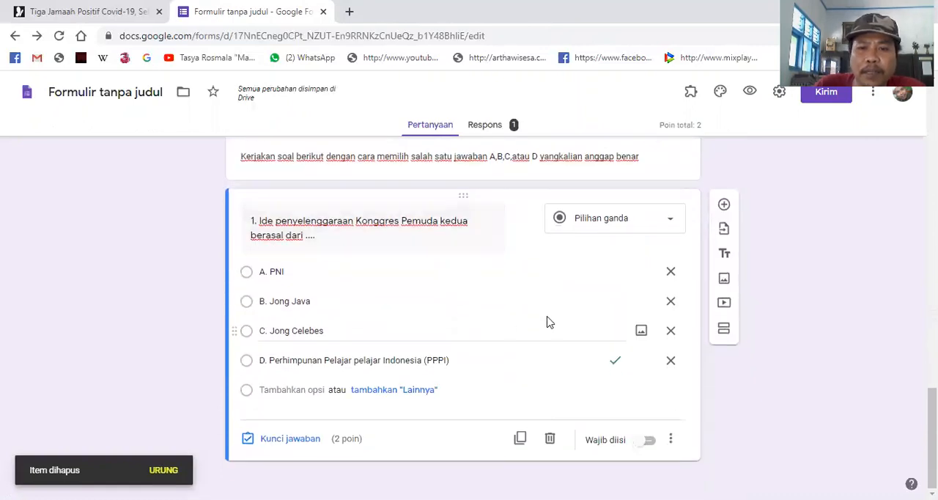
{"action": "left_click", "coordinate": [726, 331]}
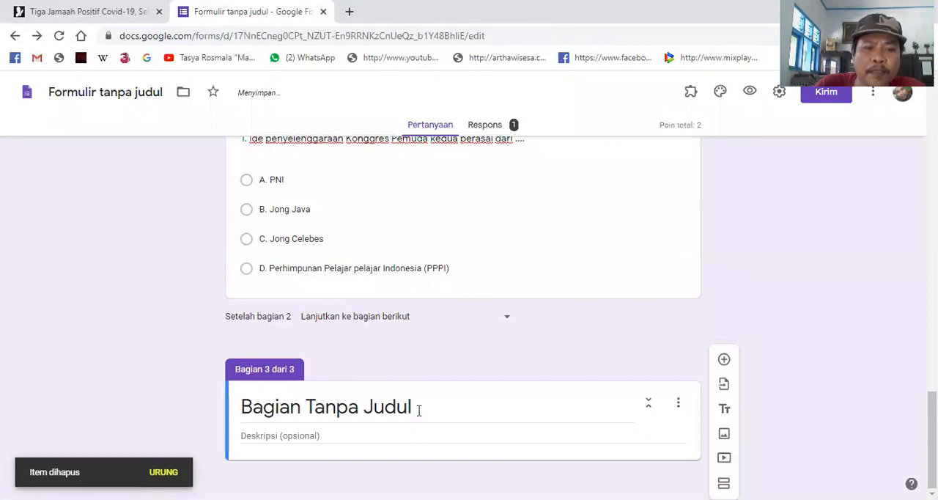
{"action": "scroll", "coordinate": [321, 339], "scroll_direction": "up", "scroll_amount": 6}
{"action": "scroll", "coordinate": [330, 398], "scroll_direction": "down", "scroll_amount": 4}
{"action": "left_click", "coordinate": [321, 196]}
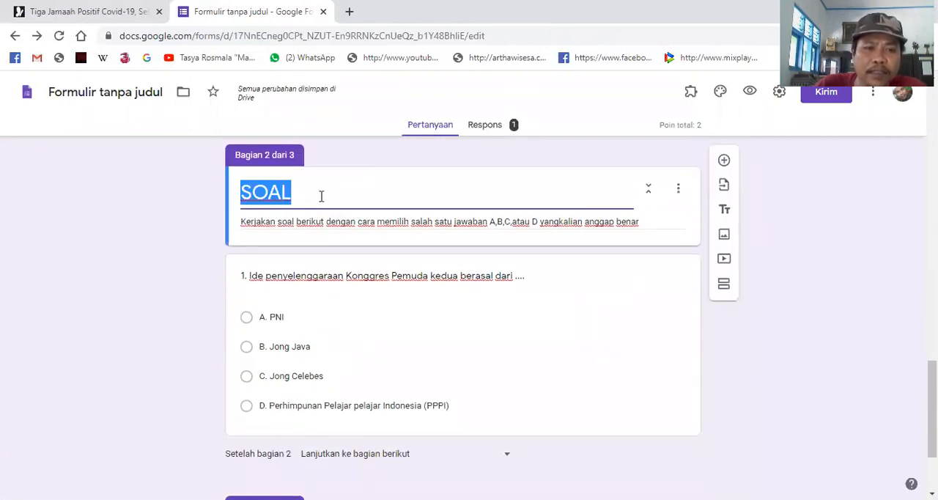
{"action": "left_click_drag", "start_coordinate": [242, 221], "coordinate": [337, 220]}
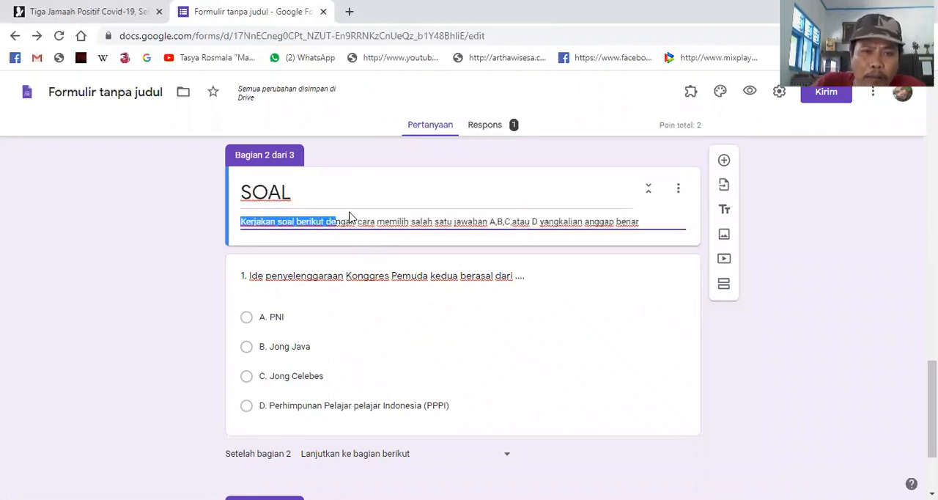
{"action": "left_click", "coordinate": [648, 223], "text": "shift"}
{"action": "key", "text": "ctrl+c"}
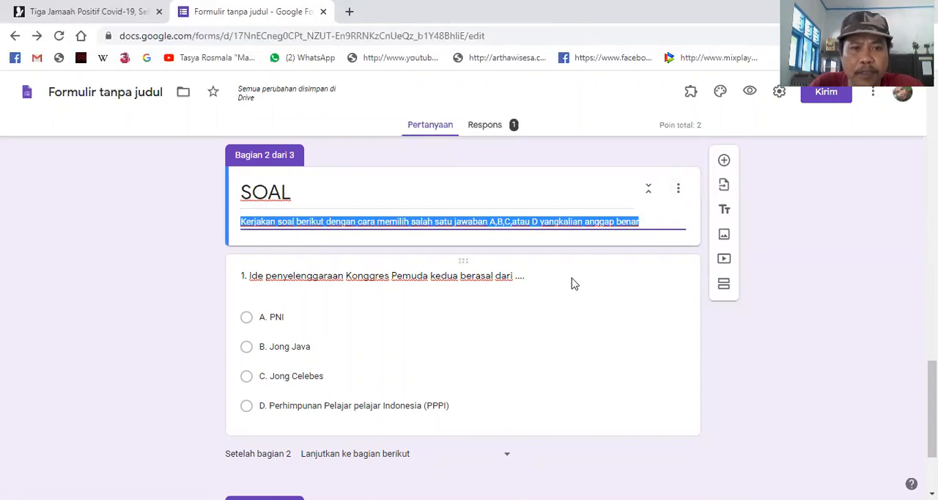
- Title the third section SOAL and paste the copied answering instructions as its description
{"action": "scroll", "coordinate": [542, 286], "scroll_direction": "down", "scroll_amount": 2}
{"action": "left_click", "coordinate": [429, 403]}
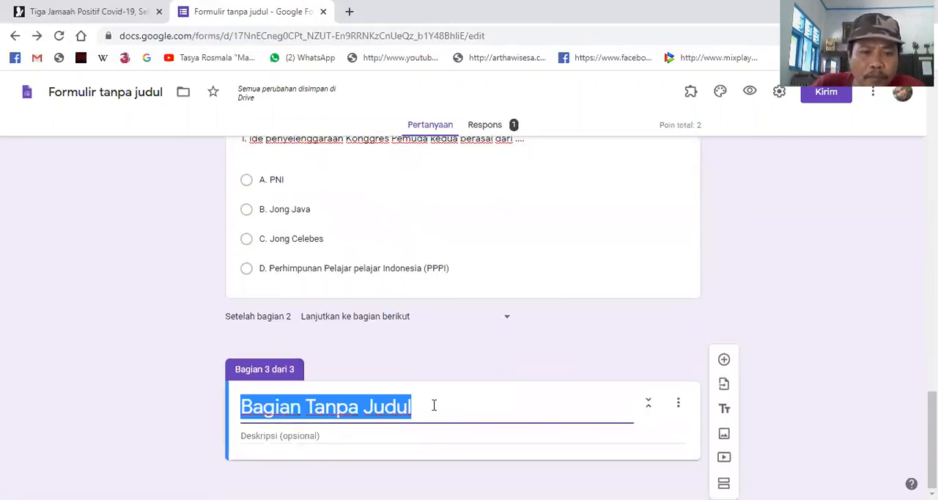
{"action": "type", "text": "SOAL"}
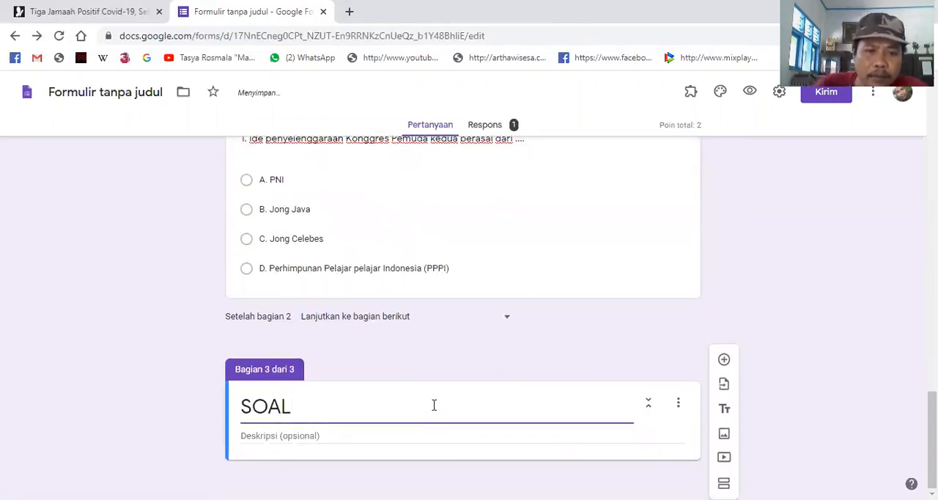
{"action": "left_click", "coordinate": [311, 446]}
{"action": "key", "text": "ctrl+v"}
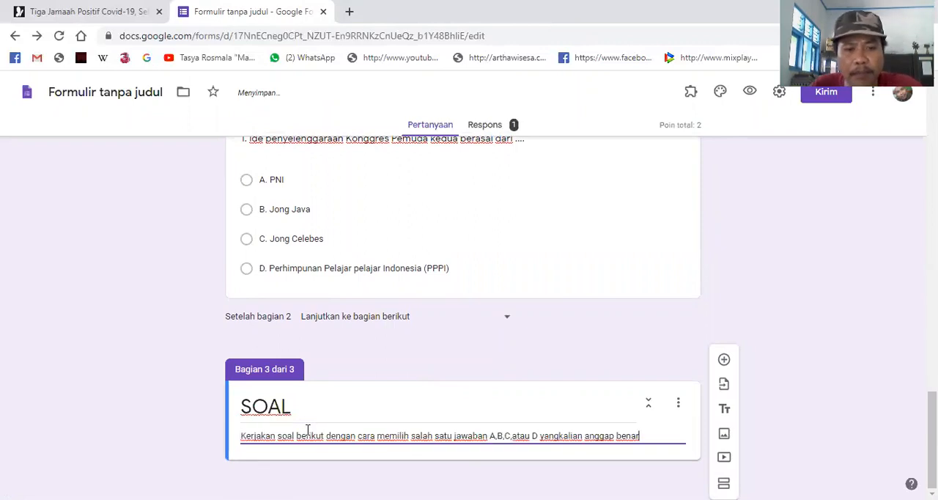
- Add a multiple-choice question to the third section with the text "2. Konggres Pemuda I dilaksanakan pada ..."
{"action": "left_click", "coordinate": [724, 361]}
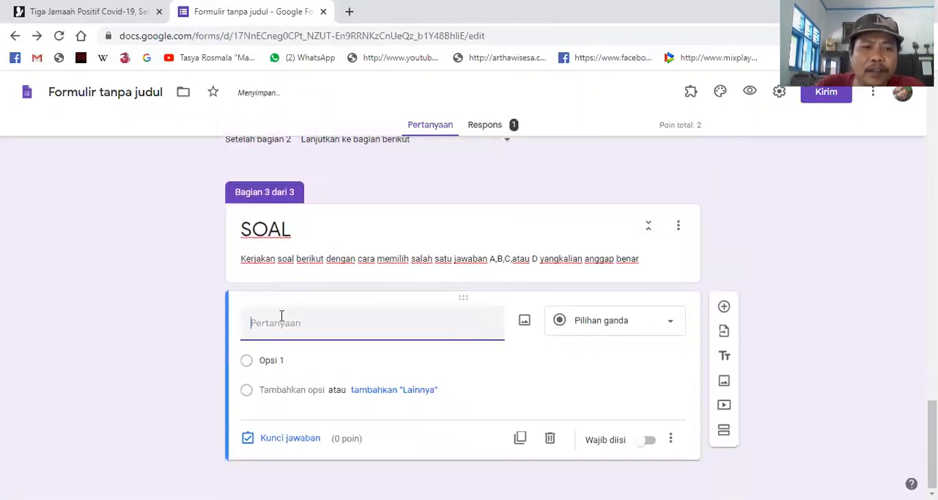
{"action": "type", "text": "2."}
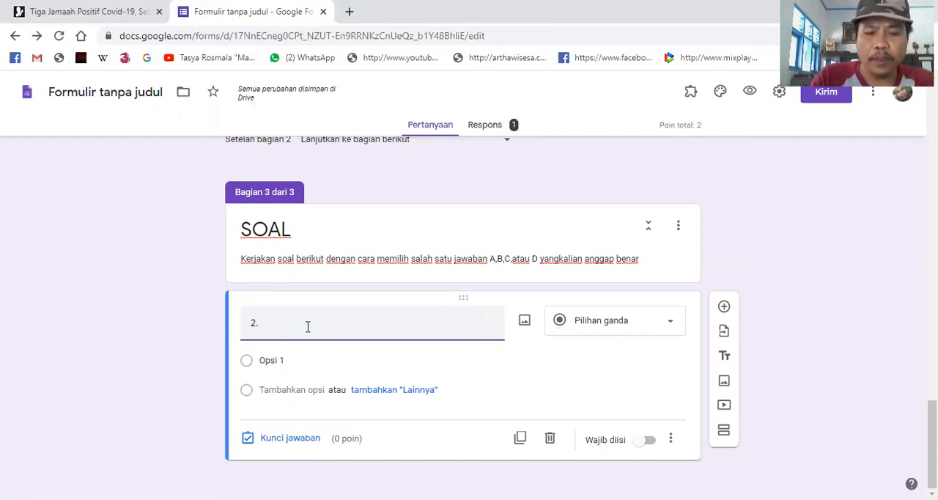
{"action": "type", "text": "emud"}
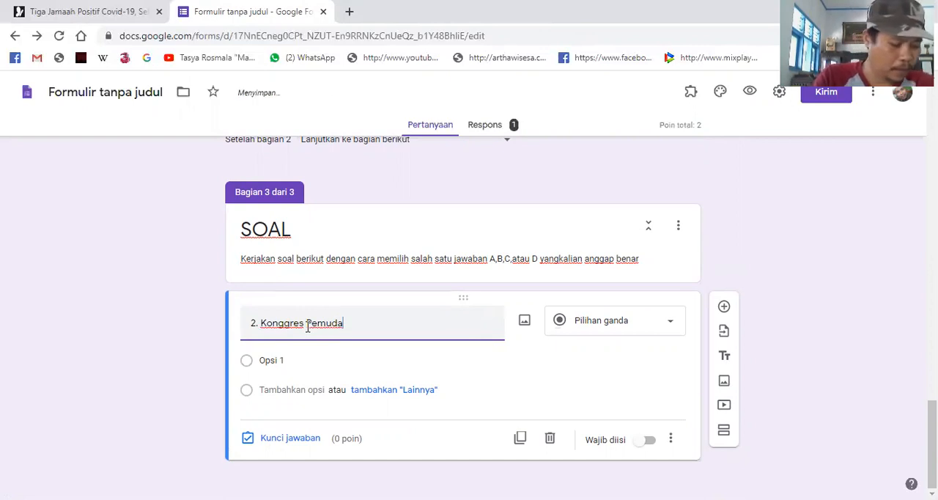
{"action": "type", "text": "aksa"}
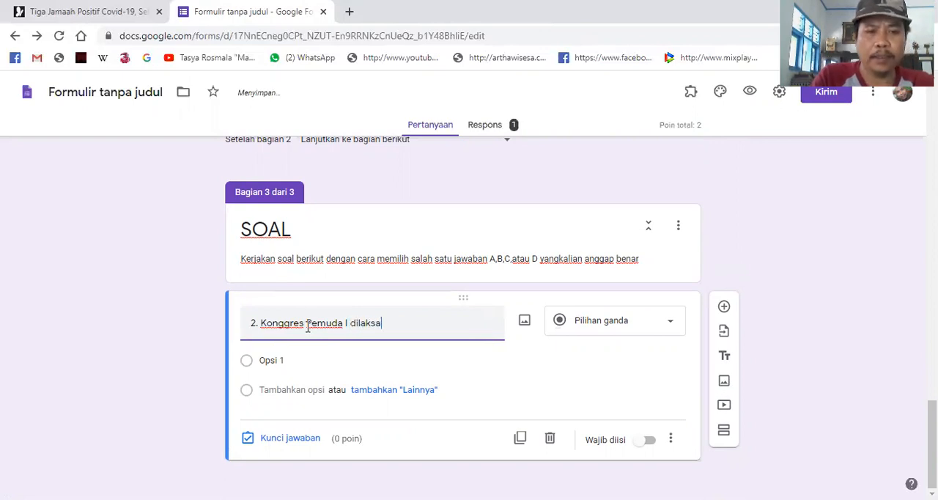
{"action": "type", "text": " I dilaksanakan pada"}
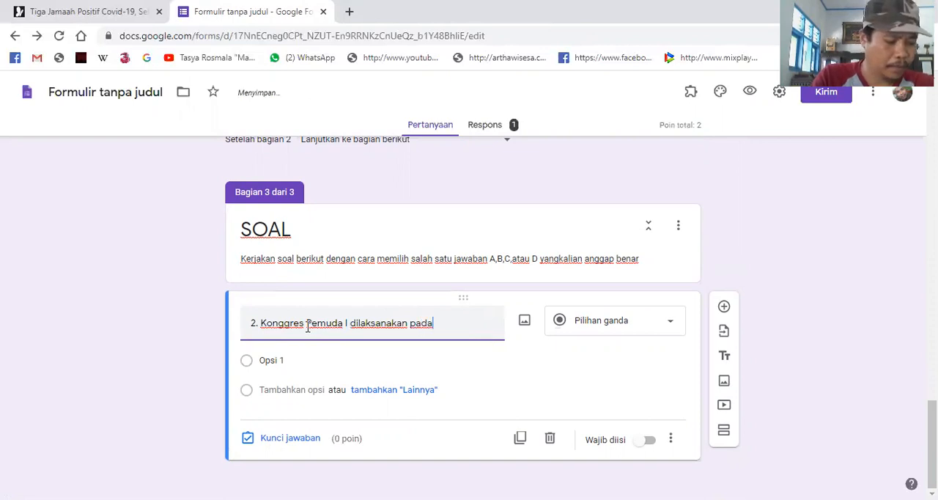
{"action": "type", "text": " ..."}
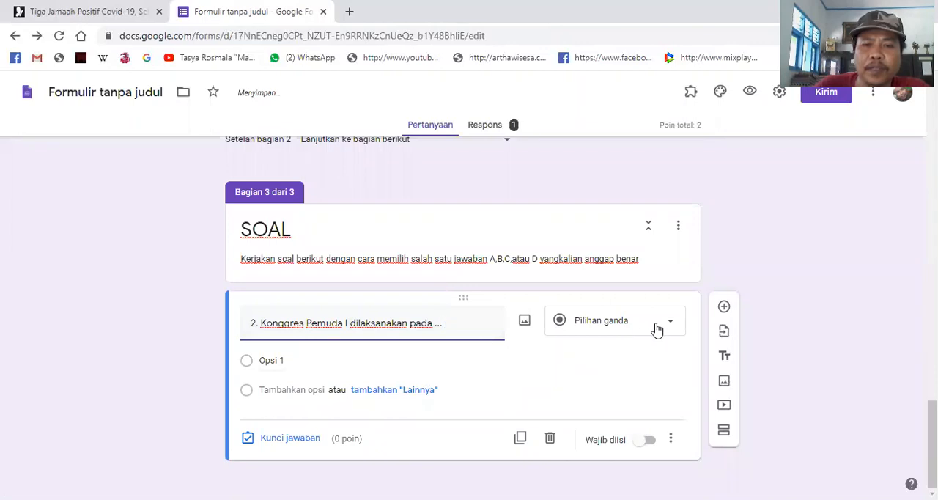
- Enter "A. 30 April 1926 s/d 2 Mei 1926" as the first answer option of question 2
{"action": "left_click", "coordinate": [307, 360]}
{"action": "type", "text": "A."}
{"action": "key", "text": "Tab"}
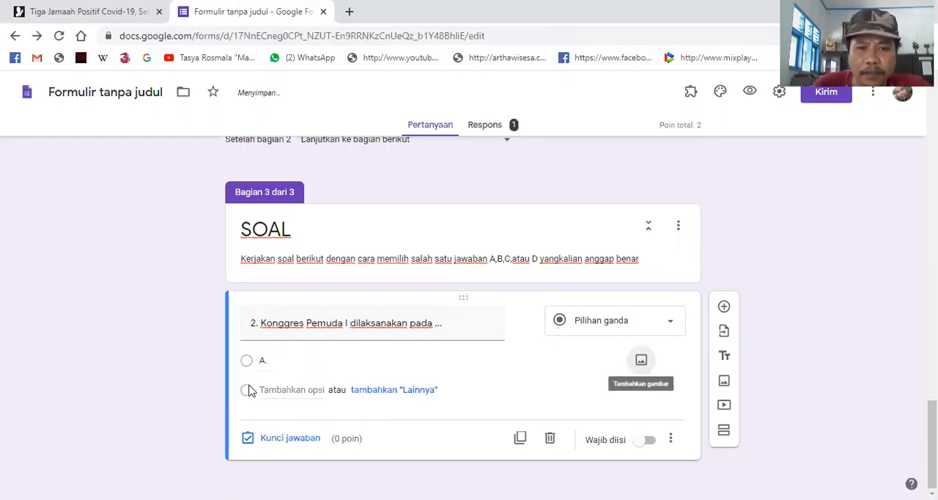
{"action": "left_click", "coordinate": [321, 359]}
{"action": "type", "text": "A"}
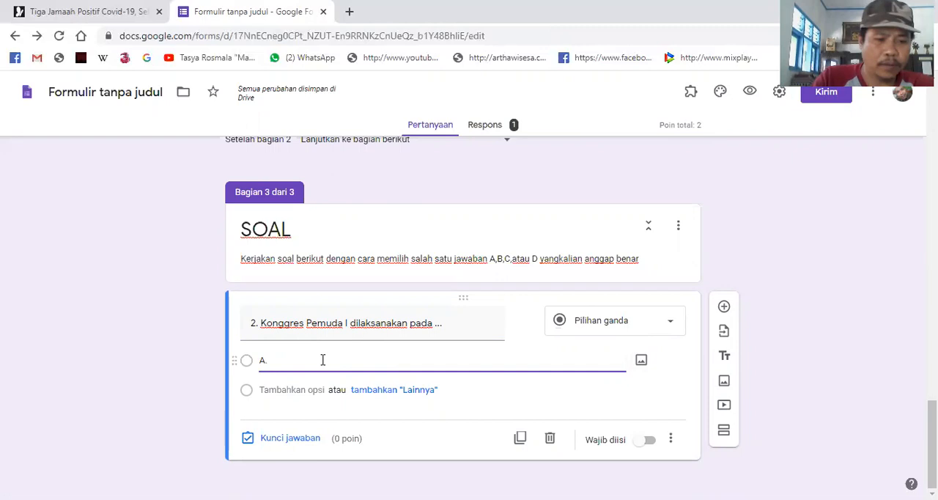
{"action": "type", "text": ". 30 April s/d"}
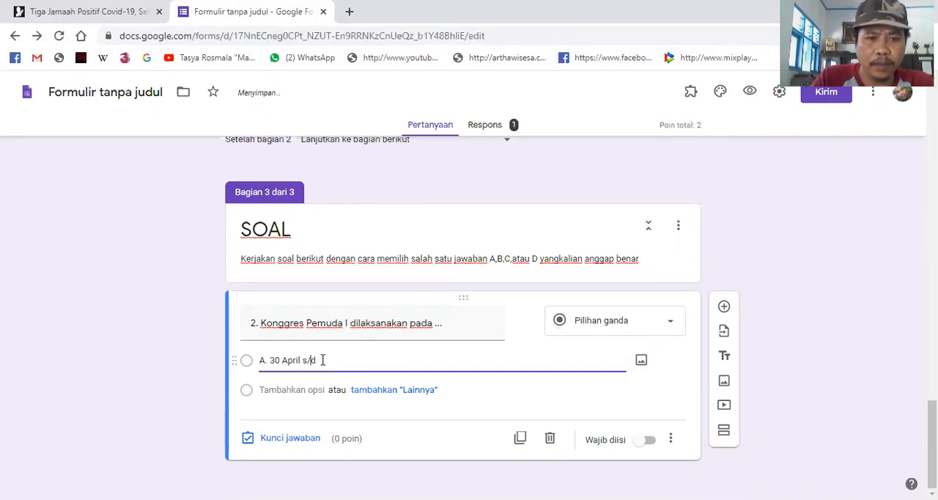
{"action": "key", "text": "Left"}
{"action": "key", "text": "Left"}
{"action": "key", "text": "Left"}
{"action": "type", "text": "1926"}
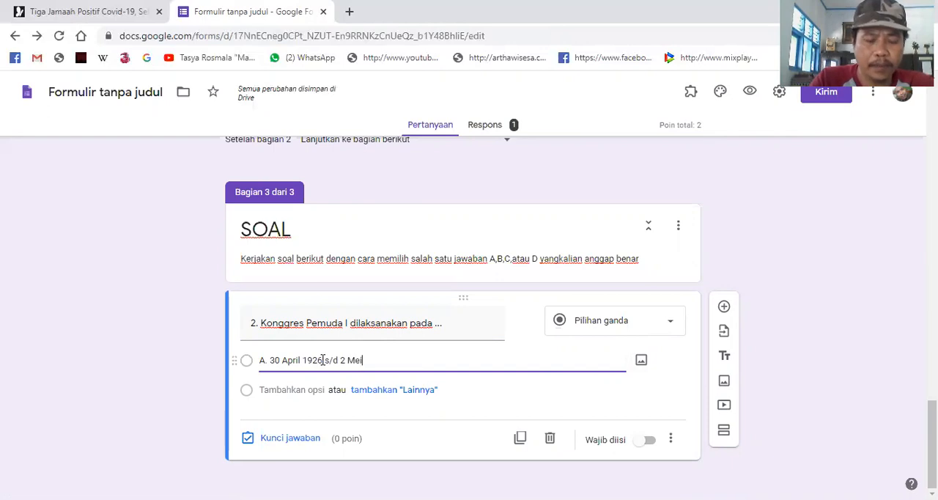
{"action": "type", "text": "1926"}
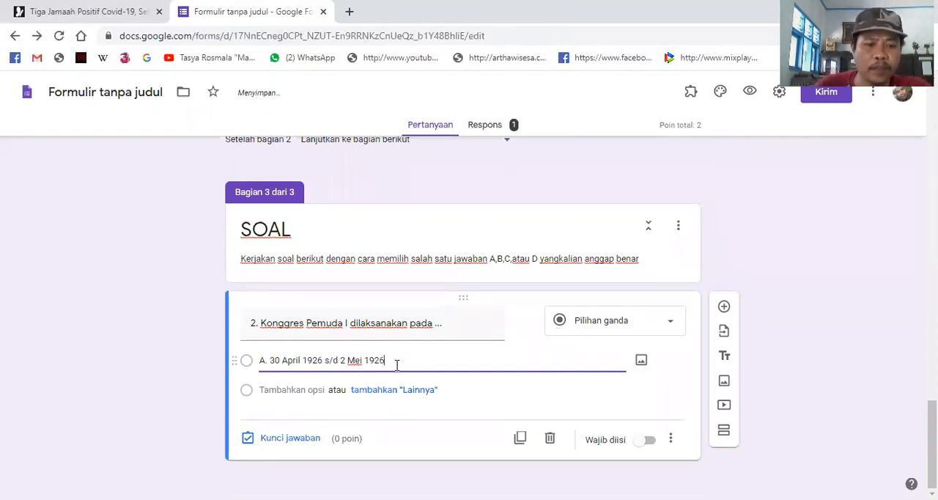
- Add the second answer option "B. 1 Mei 1926 s/d 2 Mei 1926" to question 2
{"action": "key", "text": "Tab"}
{"action": "key", "text": "Tab"}
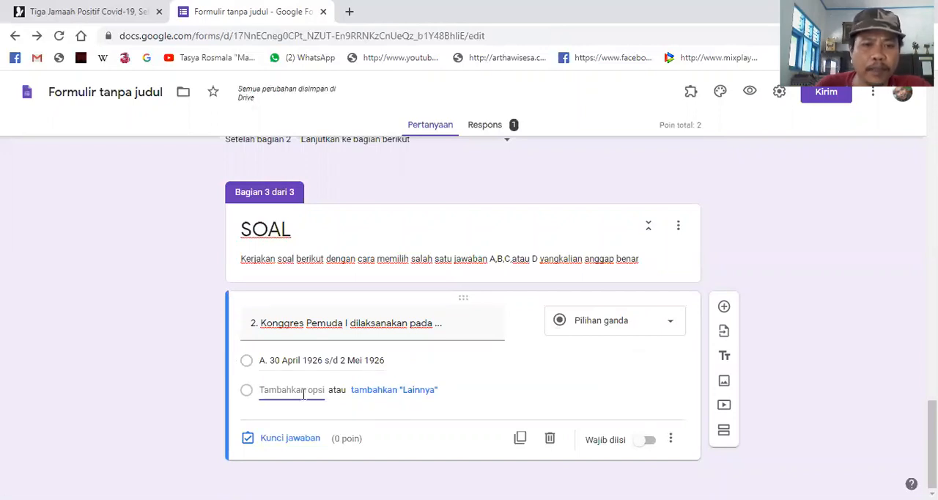
{"action": "type", "text": "B"}
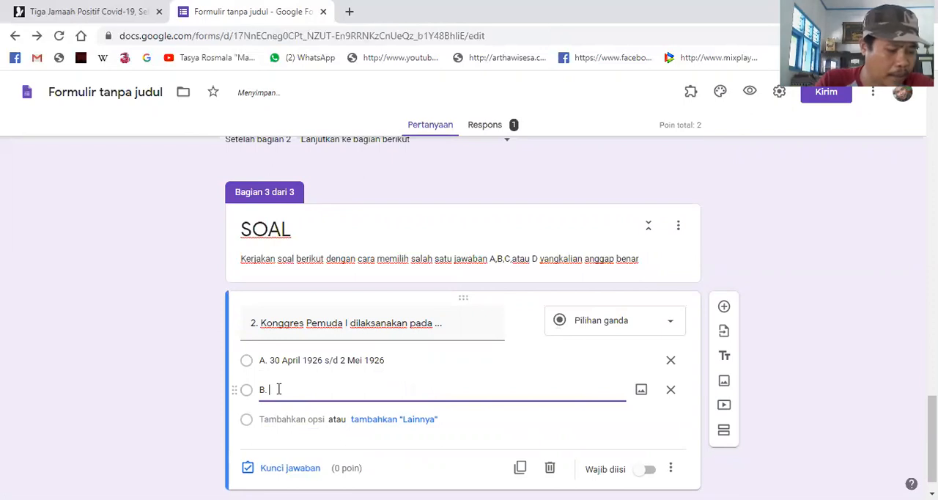
{"action": "type", "text": ". 1 Mei 1926 "}
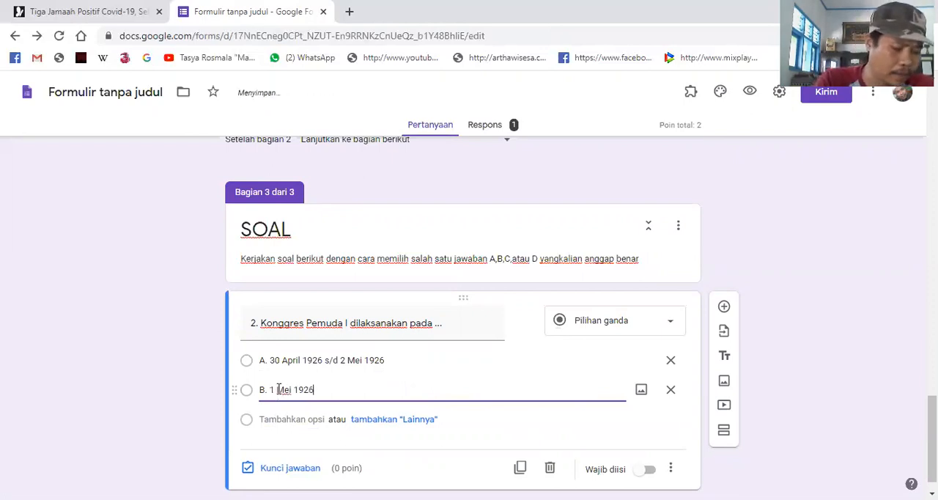
{"action": "type", "text": "s/d"}
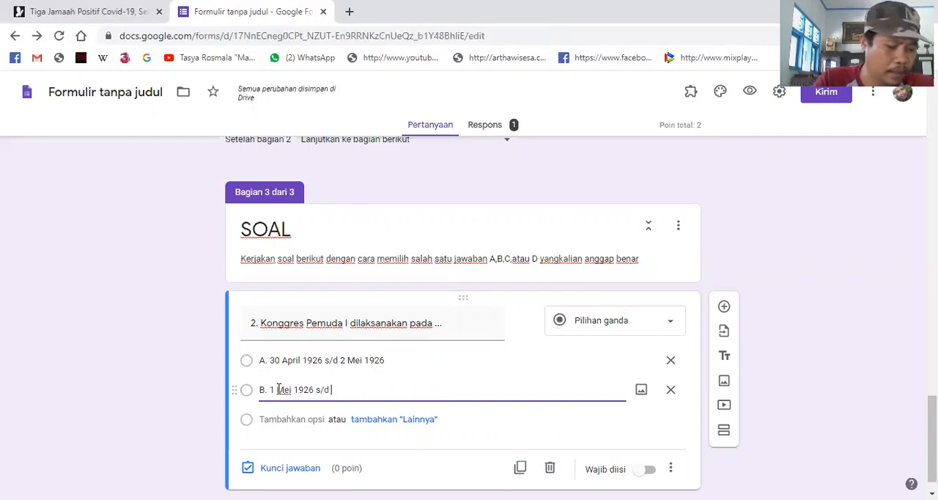
{"action": "type", "text": " 2 Mei 1926"}
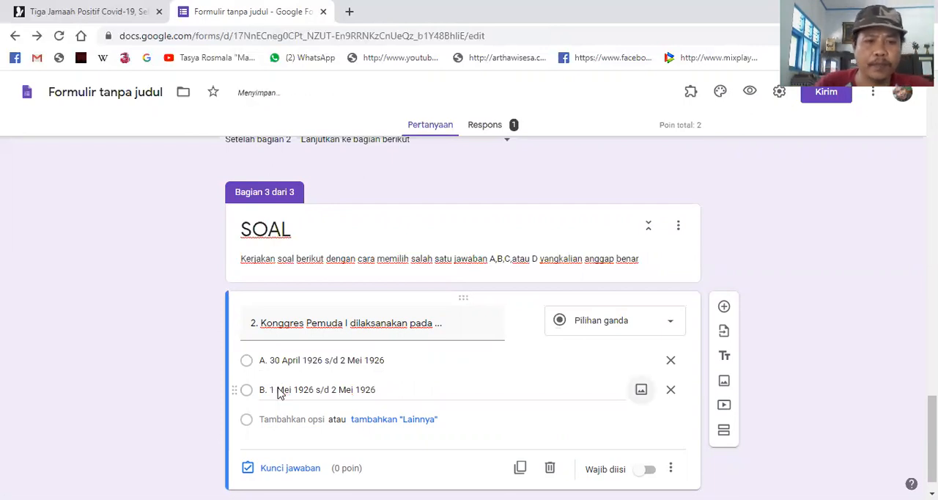
- Add the third answer option "C. 25 Maret 1926 s/d 18 Maret 1926" to question 2
{"action": "left_click", "coordinate": [277, 432]}
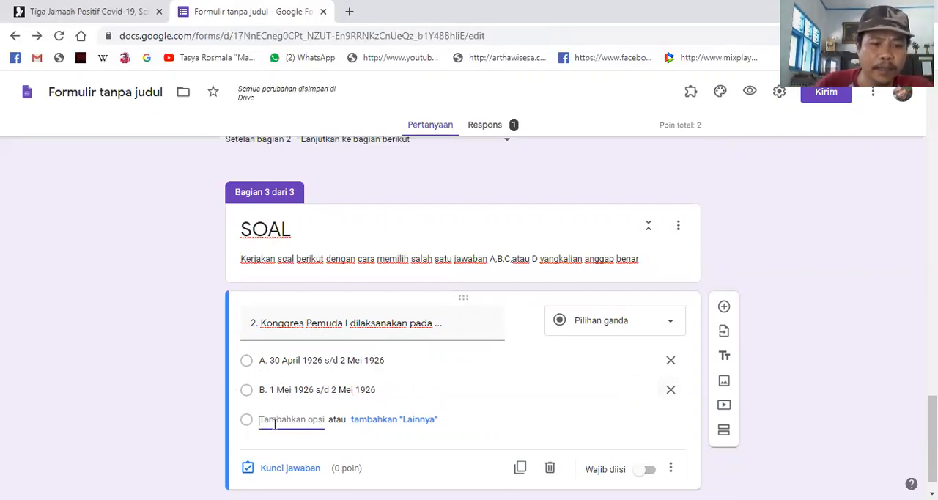
{"action": "type", "text": "C"}
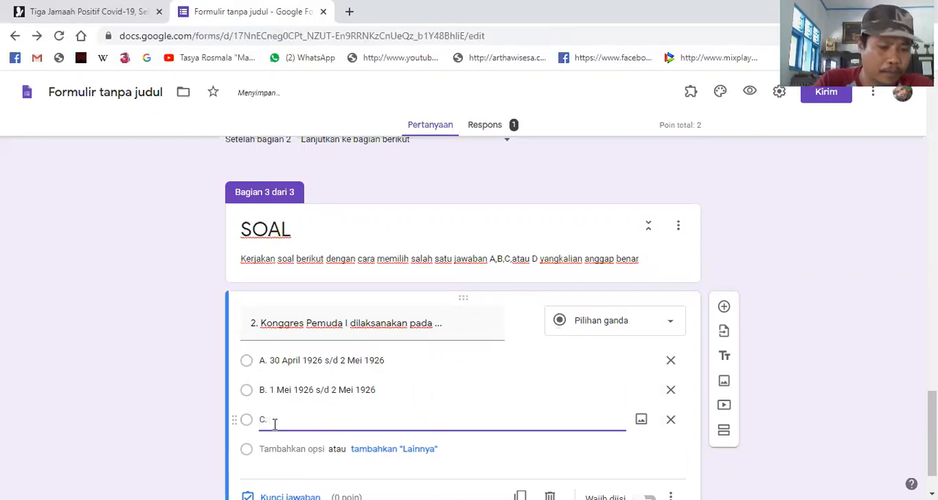
{"action": "type", "text": ". 25 Maret "}
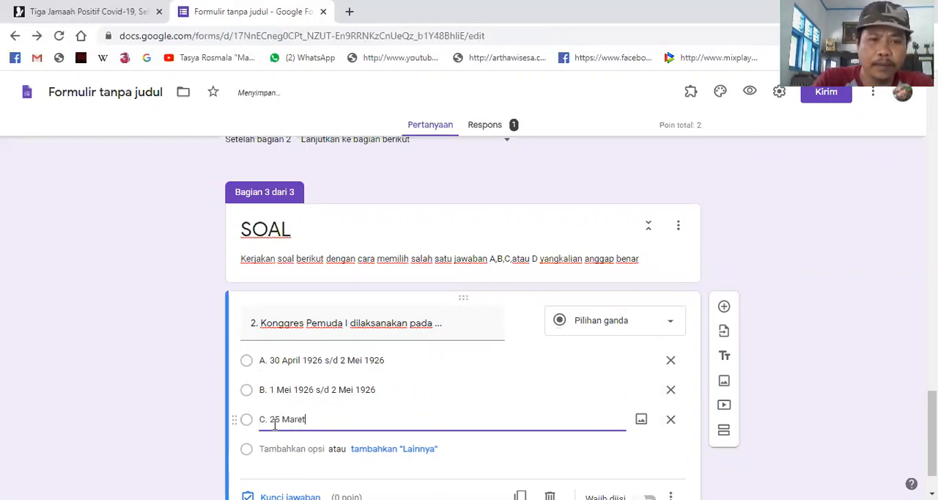
{"action": "type", "text": "1926 s/d"}
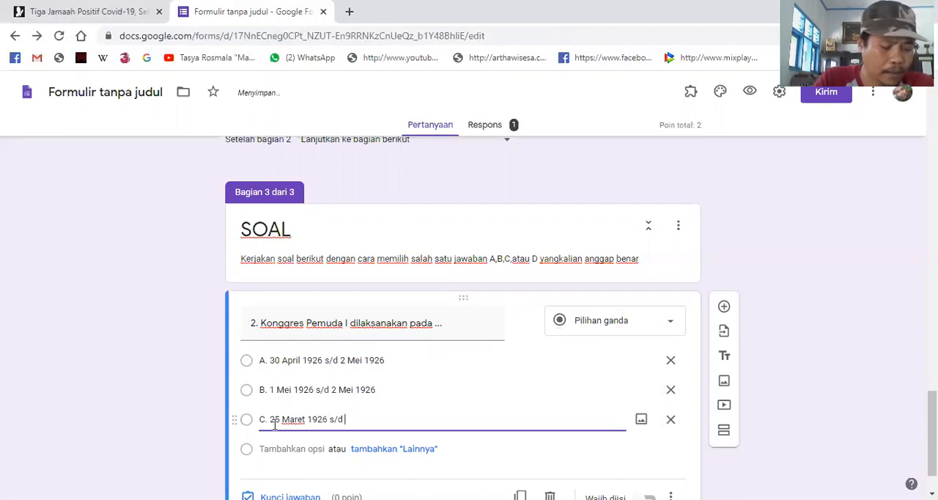
{"action": "type", "text": " 18 Maret 1926"}
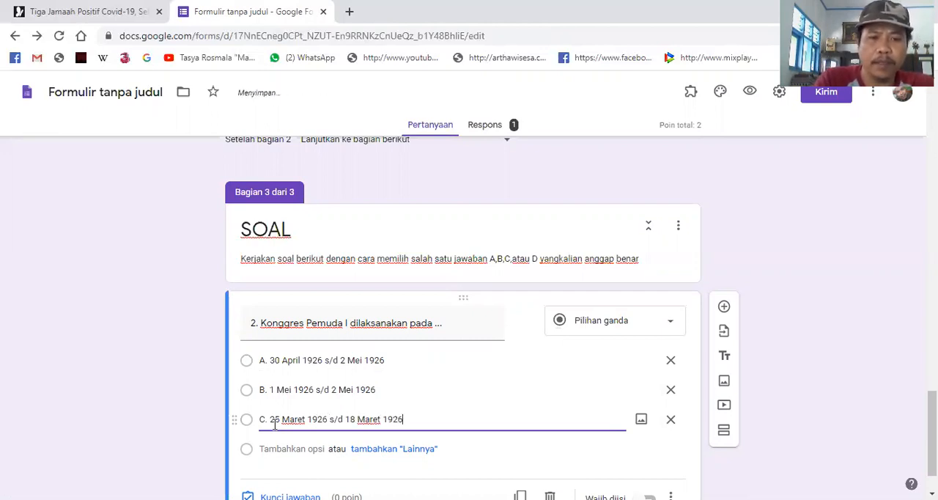
- Add the fourth answer option "D. 30 April 1926 - 1 Mei 1926" to question 2
{"action": "key", "text": "Tab"}
{"action": "key", "text": "Tab"}
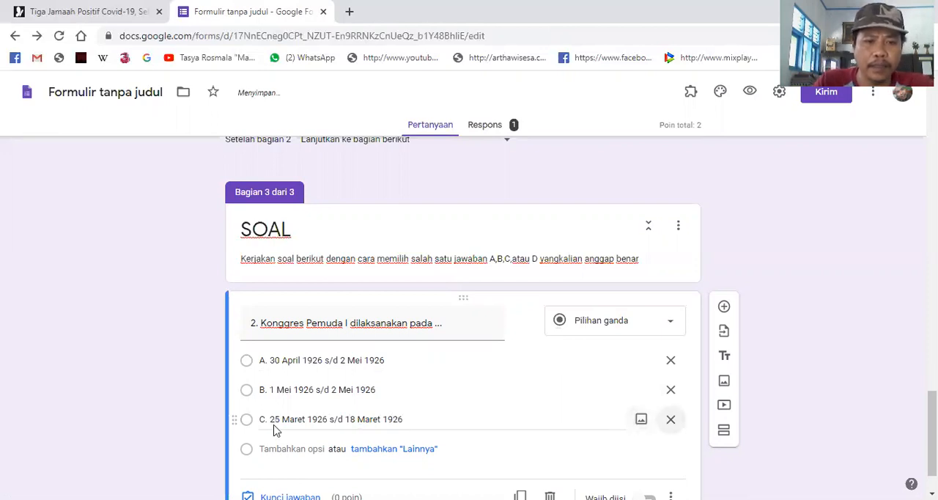
{"action": "key", "text": "Tab"}
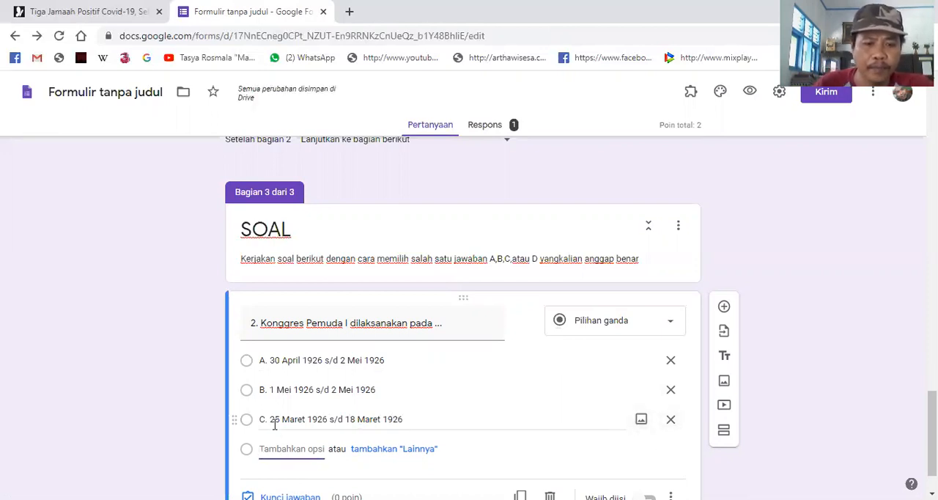
{"action": "type", "text": "D. 30 April 1926 -"}
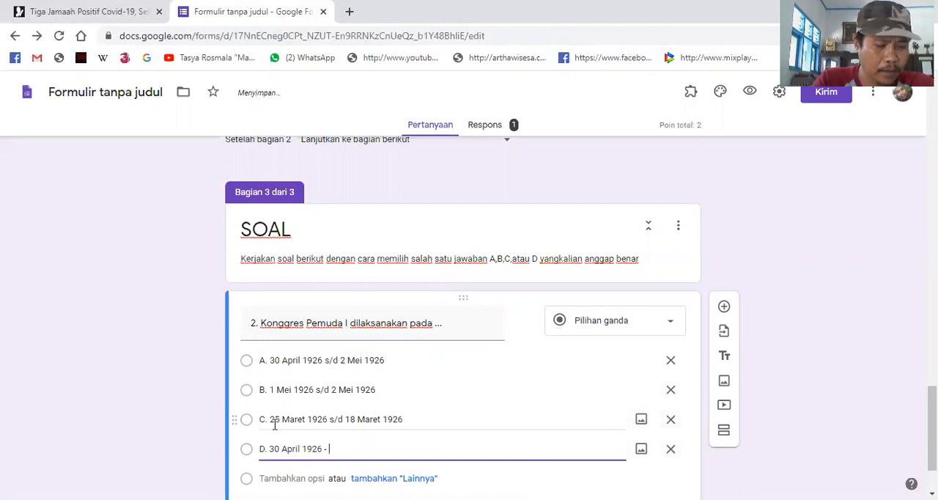
{"action": "type", "text": "Mei 1926"}
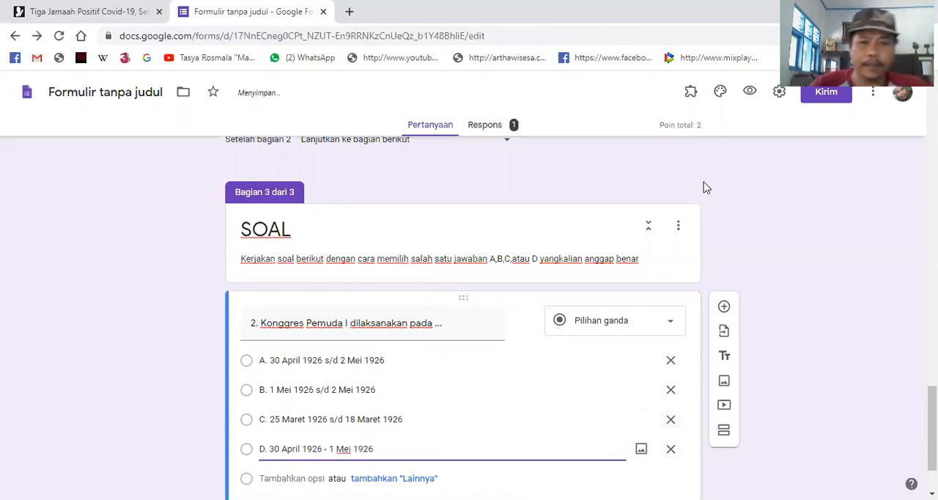
- Set question 2's answer key to option C, "25 Maret 1926 s/d 18 Maret 1926", worth 2 points
{"action": "scroll", "coordinate": [524, 418], "scroll_direction": "down", "scroll_amount": 1}
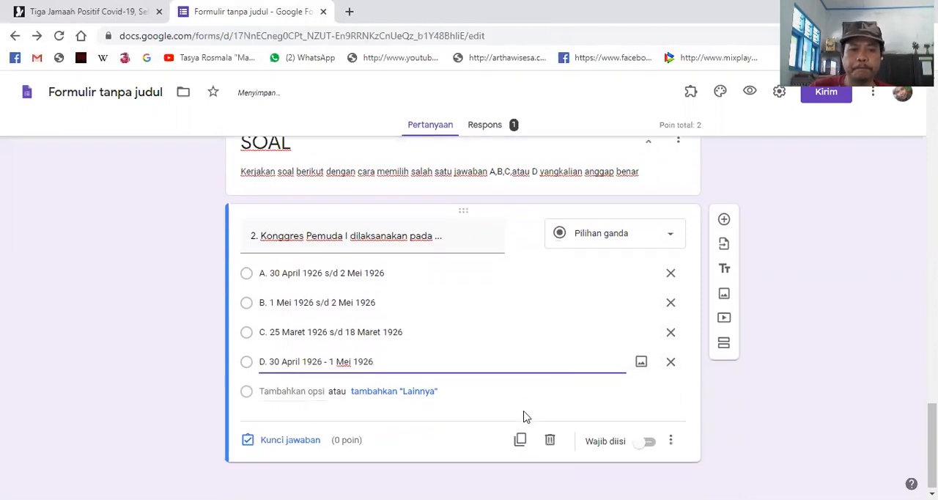
{"action": "left_click", "coordinate": [500, 331]}
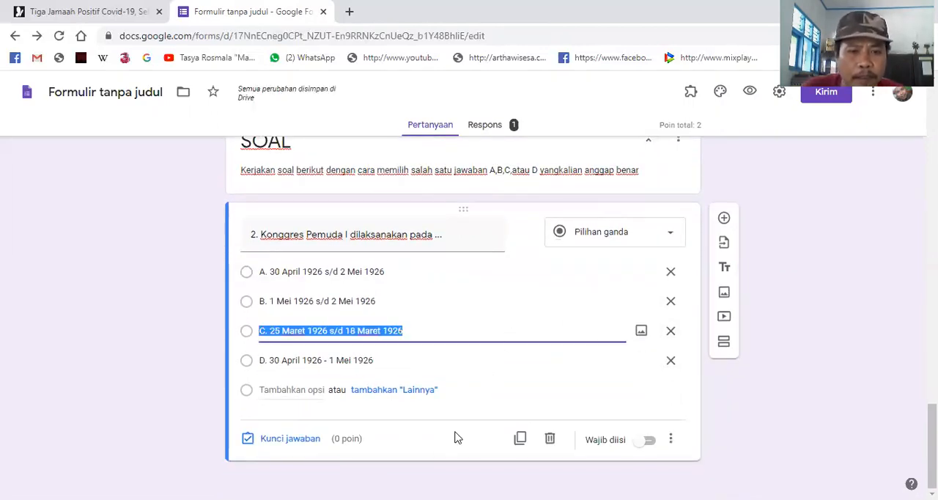
{"action": "left_click", "coordinate": [292, 440]}
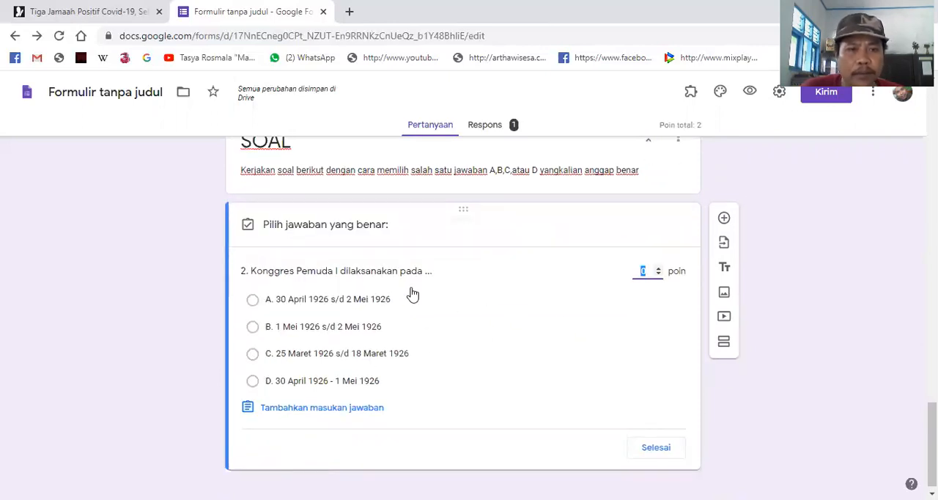
{"action": "double_click", "coordinate": [660, 269]}
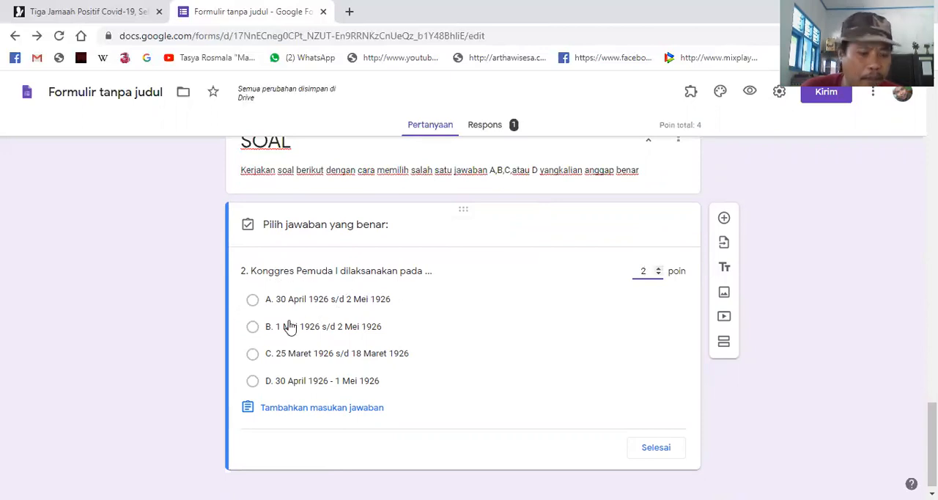
{"action": "left_click", "coordinate": [252, 355]}
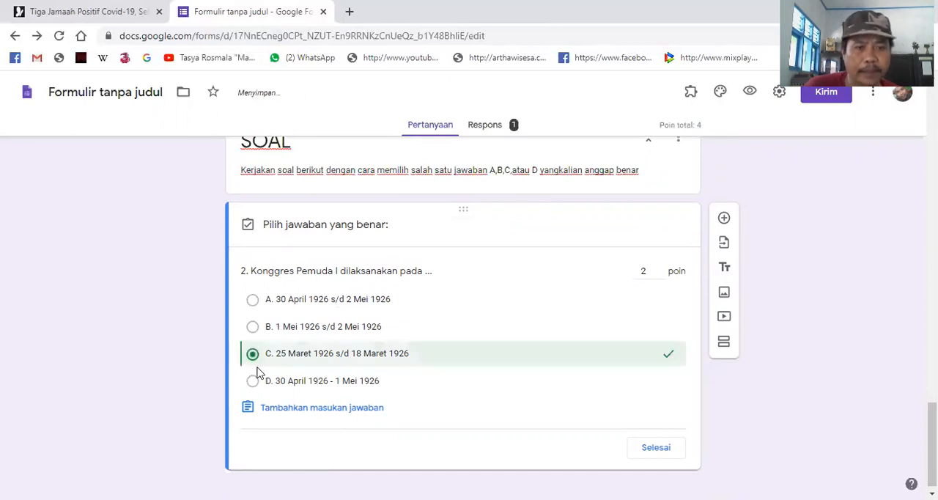
{"action": "left_click", "coordinate": [674, 452]}
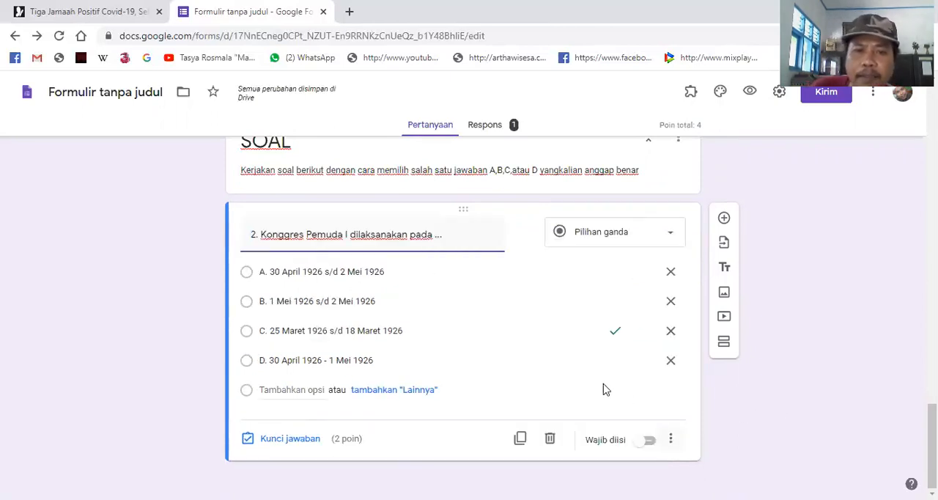
{"action": "scroll", "coordinate": [517, 378], "scroll_direction": "up", "scroll_amount": 10}
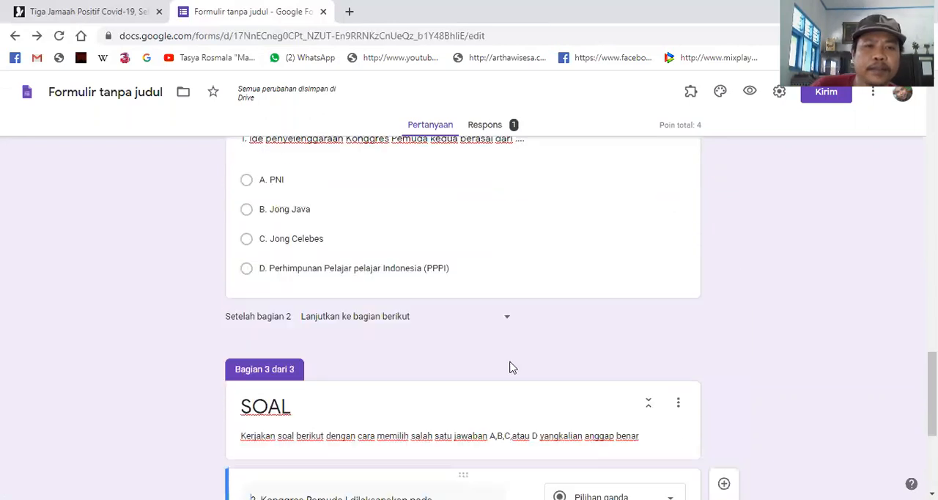
{"action": "scroll", "coordinate": [497, 337], "scroll_direction": "up", "scroll_amount": 8}
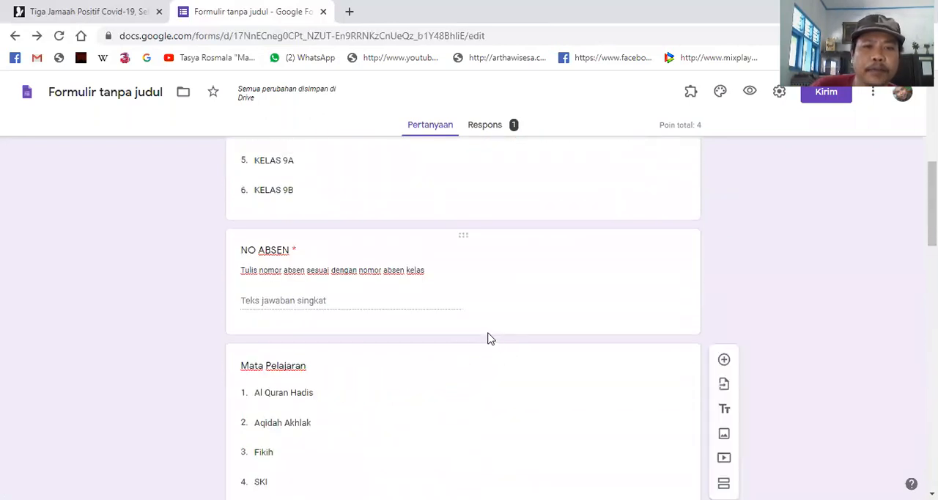
{"action": "scroll", "coordinate": [459, 264], "scroll_direction": "down", "scroll_amount": 6}
{"action": "scroll", "coordinate": [453, 352], "scroll_direction": "down", "scroll_amount": 15}
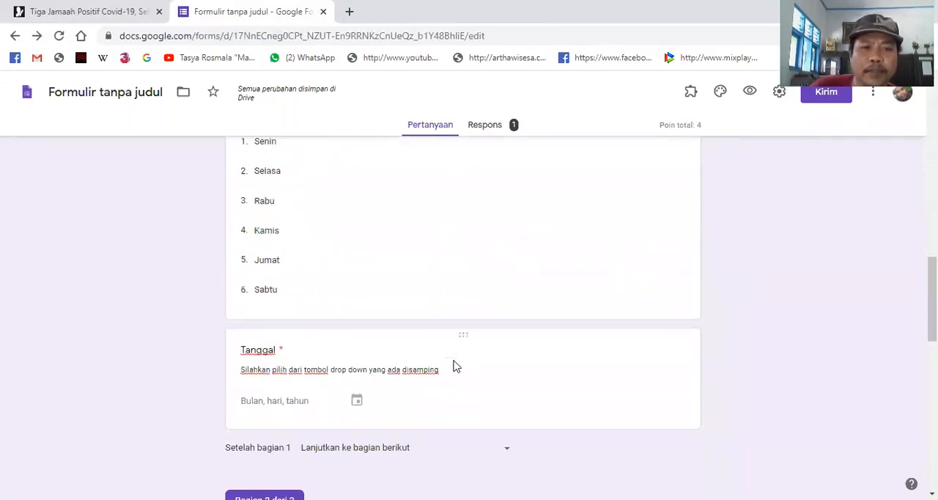
{"action": "left_click", "coordinate": [395, 330]}
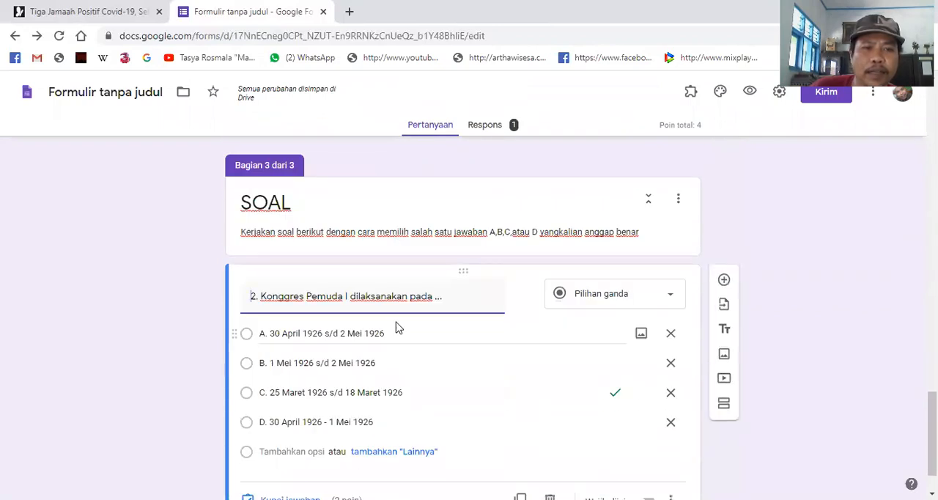
- Add a new section after question 2 and title it "SOAL ESSAY"
{"action": "scroll", "coordinate": [399, 327], "scroll_direction": "down", "scroll_amount": 1}
{"action": "scroll", "coordinate": [398, 329], "scroll_direction": "up", "scroll_amount": 2}
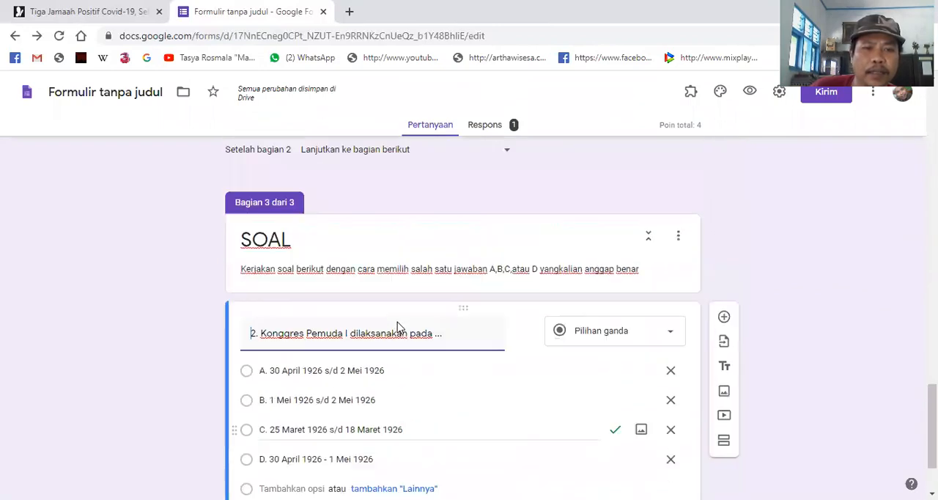
{"action": "scroll", "coordinate": [397, 323], "scroll_direction": "down", "scroll_amount": 2}
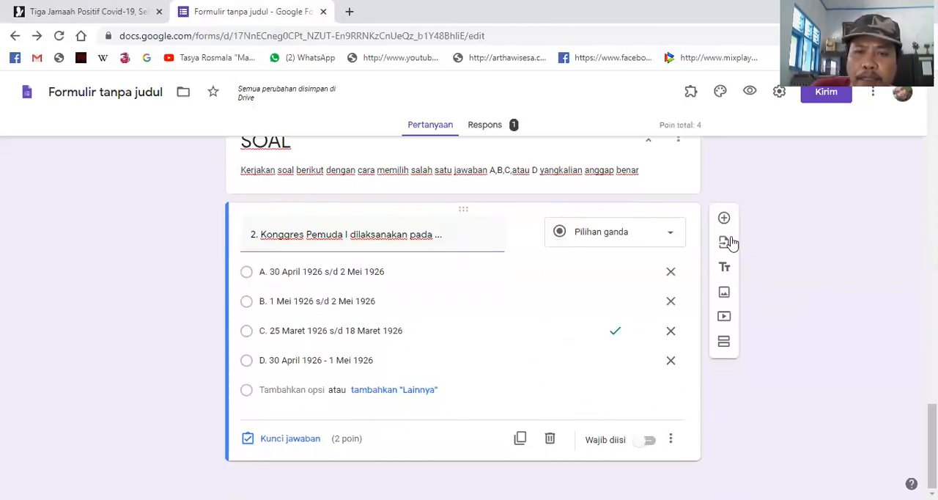
{"action": "left_click", "coordinate": [725, 346]}
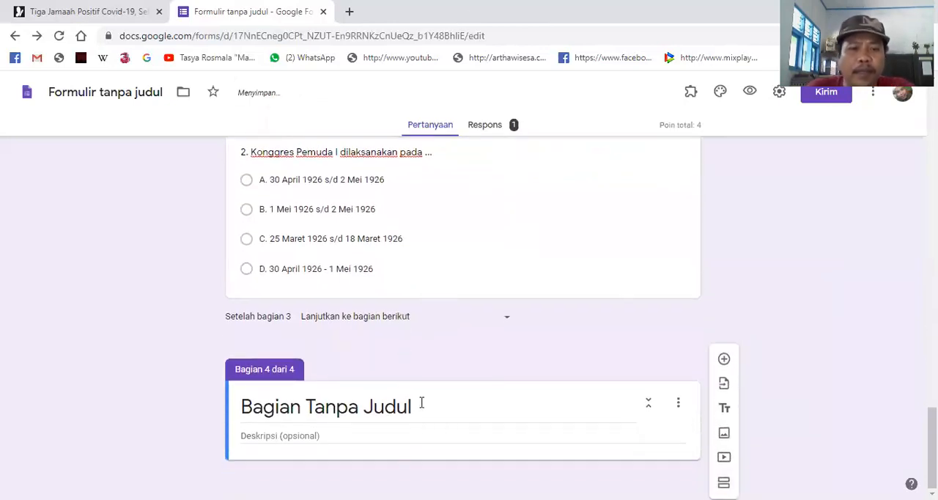
{"action": "left_click", "coordinate": [429, 404]}
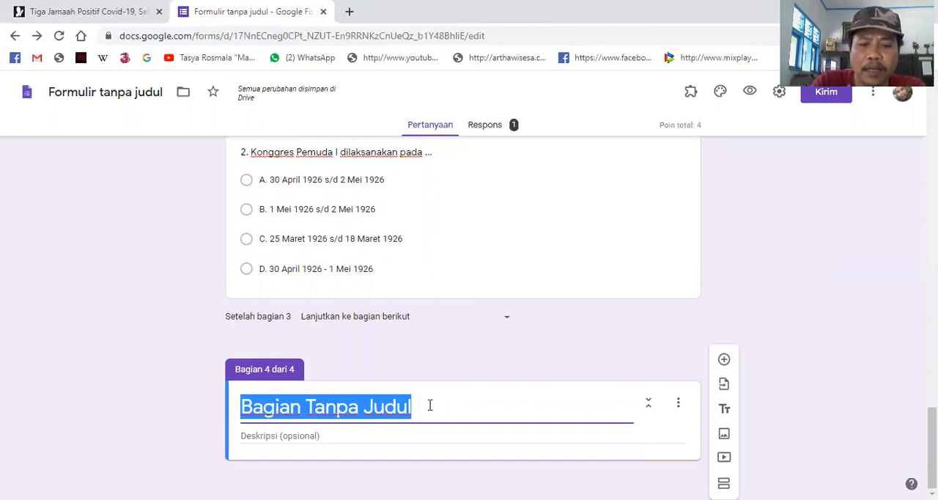
{"action": "type", "text": "SOAL ESSAY"}
- Enter the new section's description "Jawablah pertanyaan berikut dengan benar dan tepat"
{"action": "left_click", "coordinate": [400, 438]}
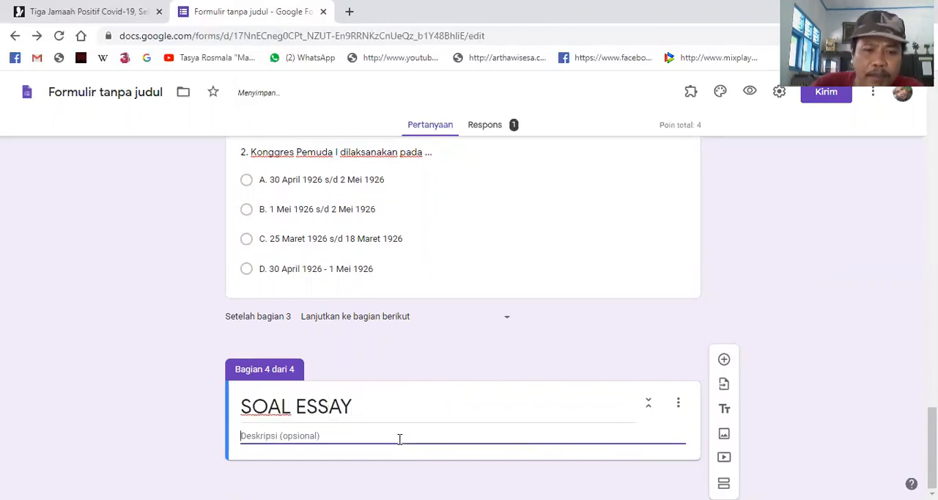
{"action": "type", "text": "Jaw"}
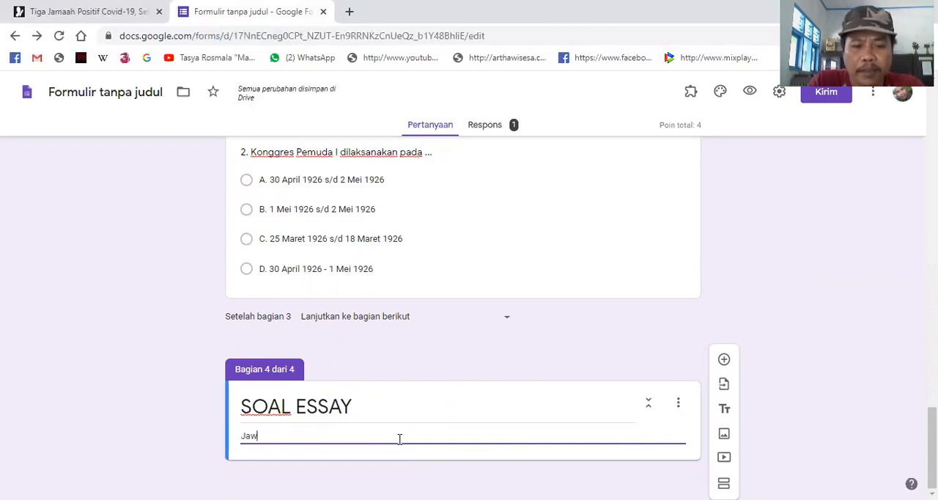
{"action": "type", "text": "abla"}
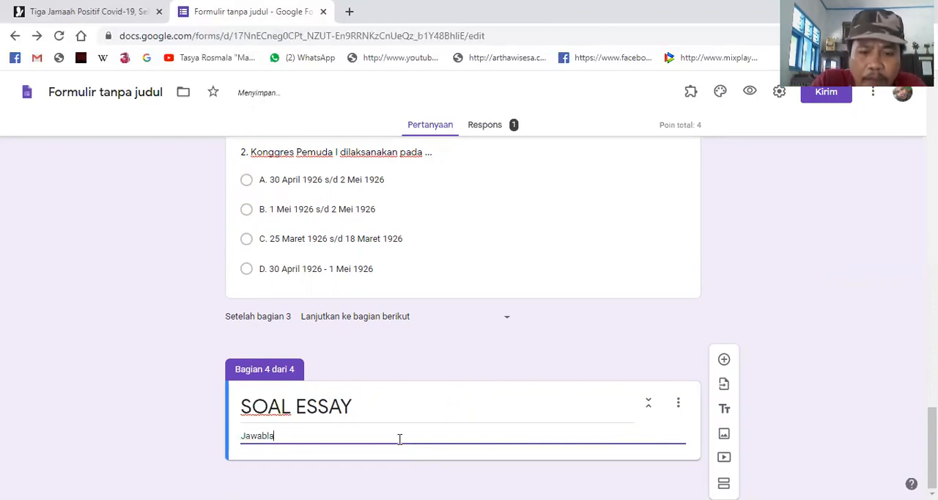
{"action": "type", "text": "h pertanyaa"}
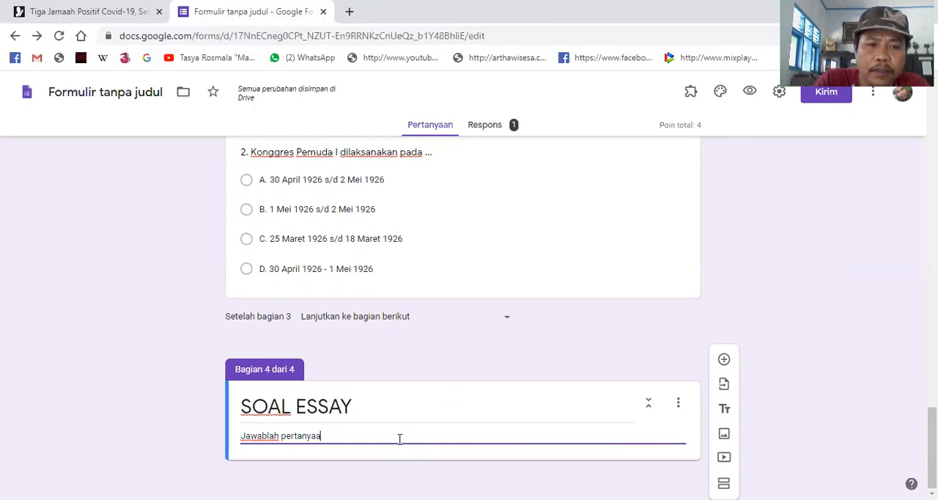
{"action": "type", "text": "n berikut"}
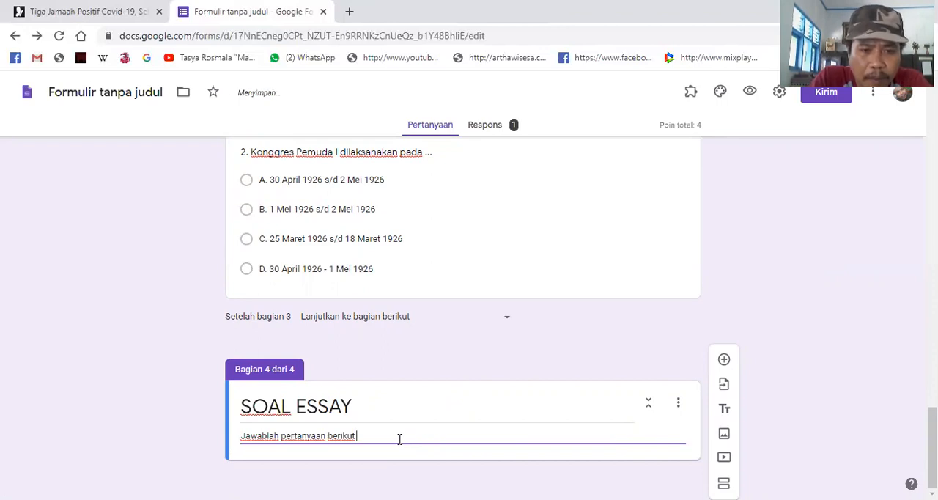
{"action": "type", "text": " dengan benar dan te"}
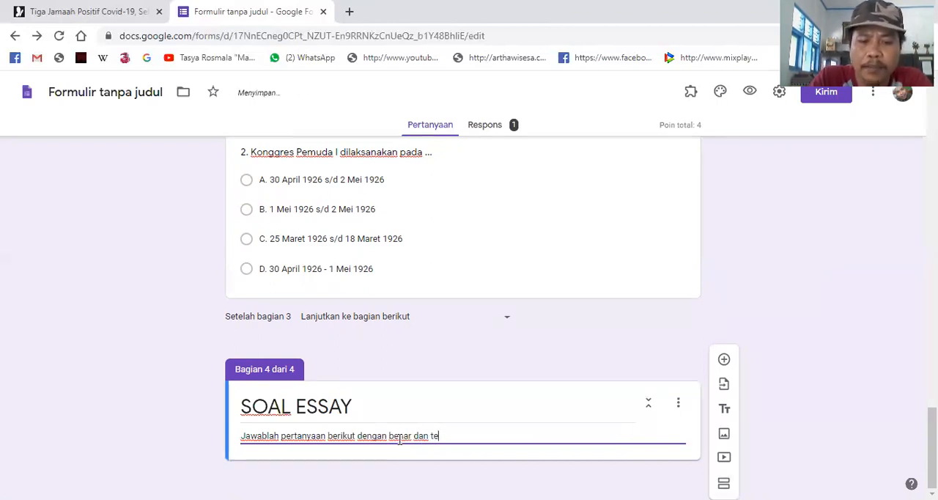
{"action": "type", "text": "pat"}
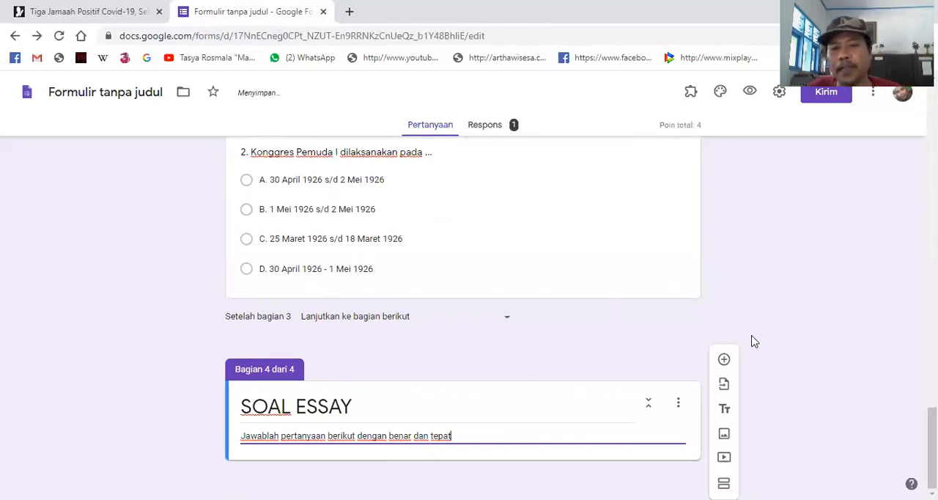
- Add a blank question to section 4 and retitle the section "SOAL JAWABAN SINGKAT"
{"action": "left_click", "coordinate": [724, 360]}
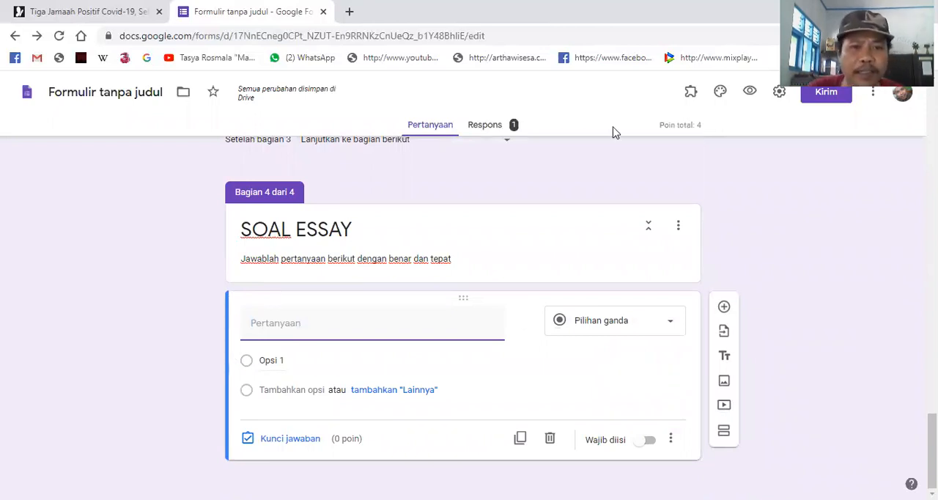
{"action": "left_click", "coordinate": [348, 229]}
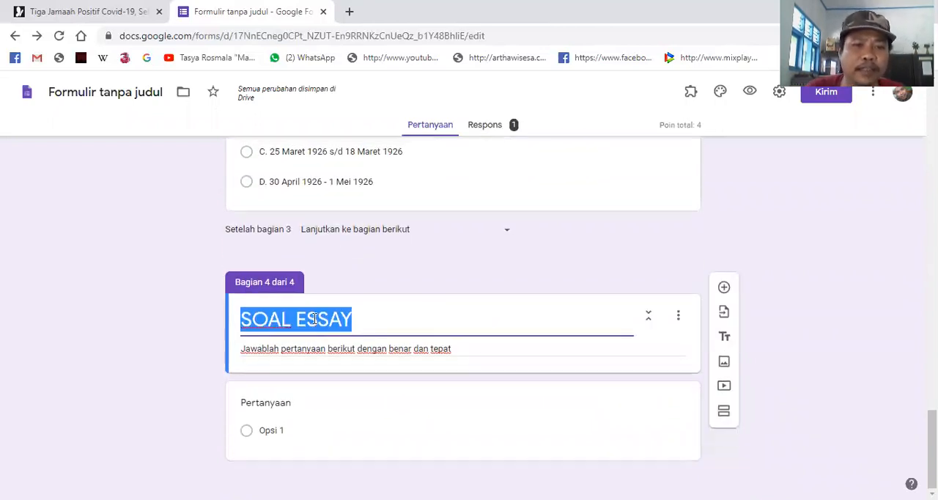
{"action": "left_click", "coordinate": [315, 319]}
{"action": "double_click", "coordinate": [317, 319]}
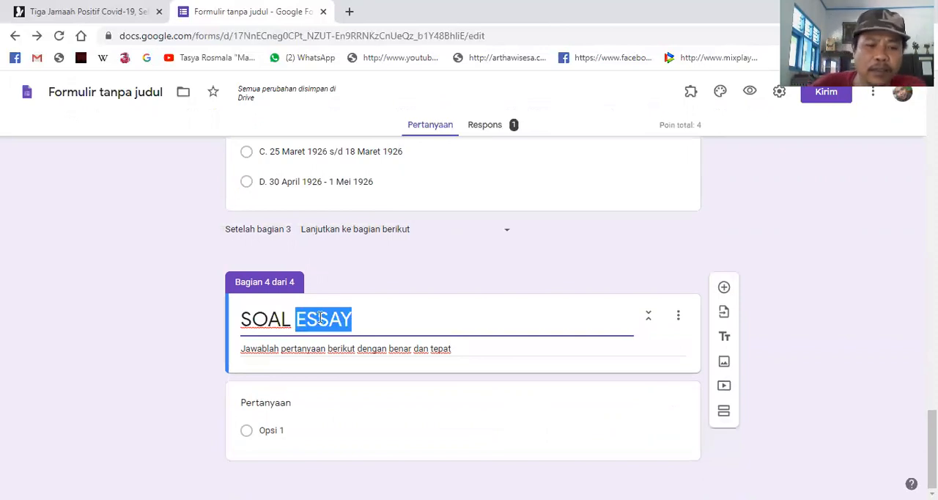
{"action": "type", "text": "JAWABAN "}
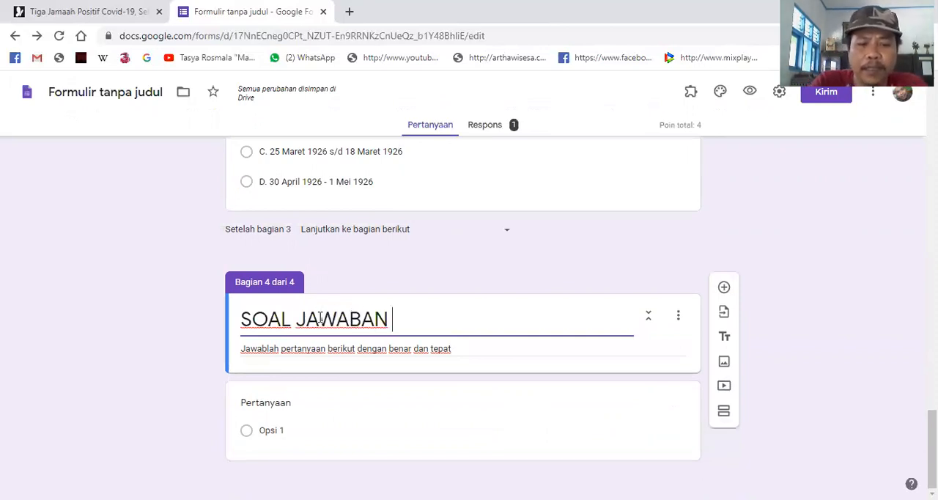
{"action": "type", "text": "SINGKAT"}
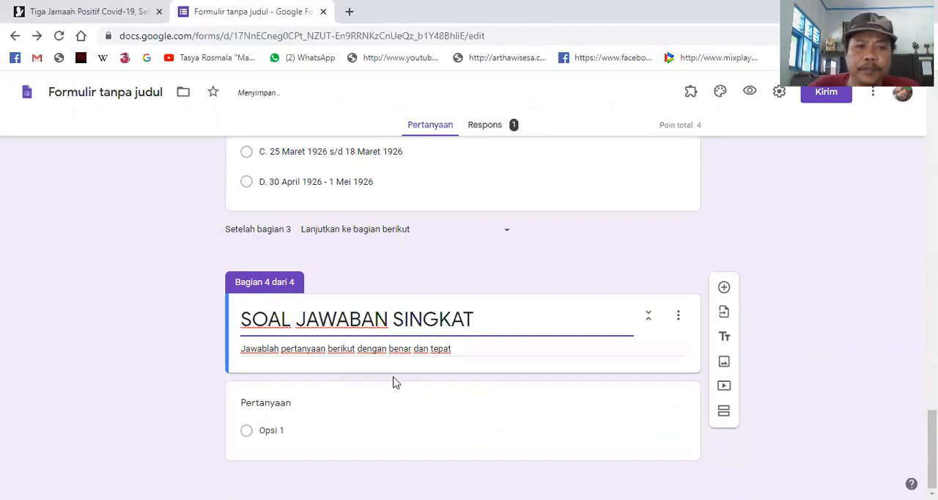
{"action": "triple_click", "coordinate": [460, 349]}
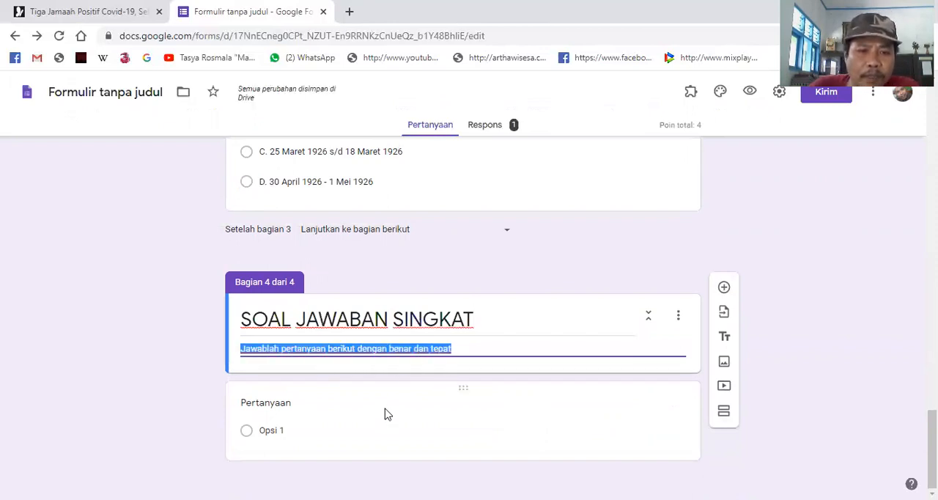
- Set the new question's type to "Jawaban singkat" and begin its text with the number "1."
{"action": "left_click", "coordinate": [485, 426]}
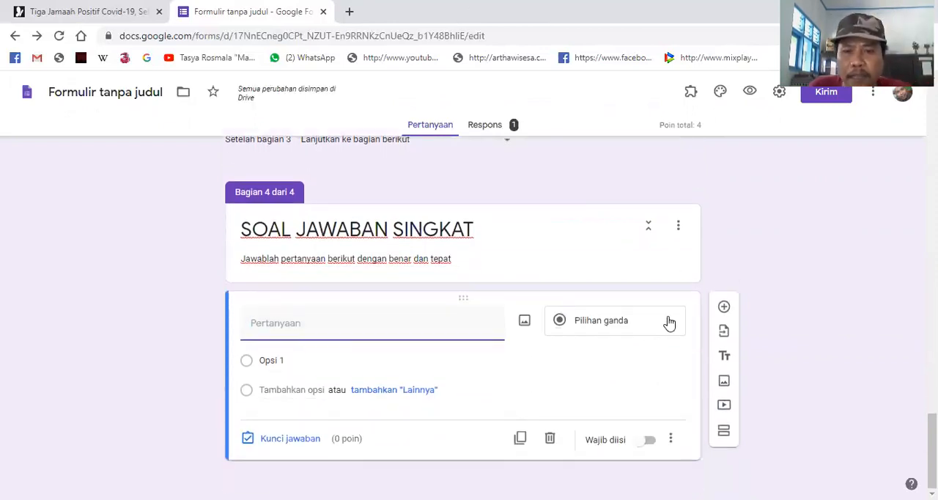
{"action": "left_click", "coordinate": [674, 328]}
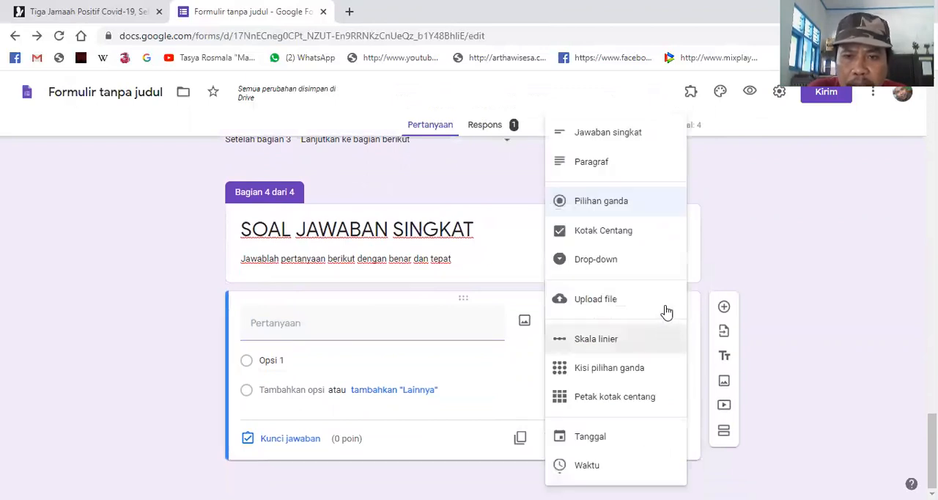
{"action": "left_click", "coordinate": [643, 139]}
{"action": "left_click", "coordinate": [319, 344]}
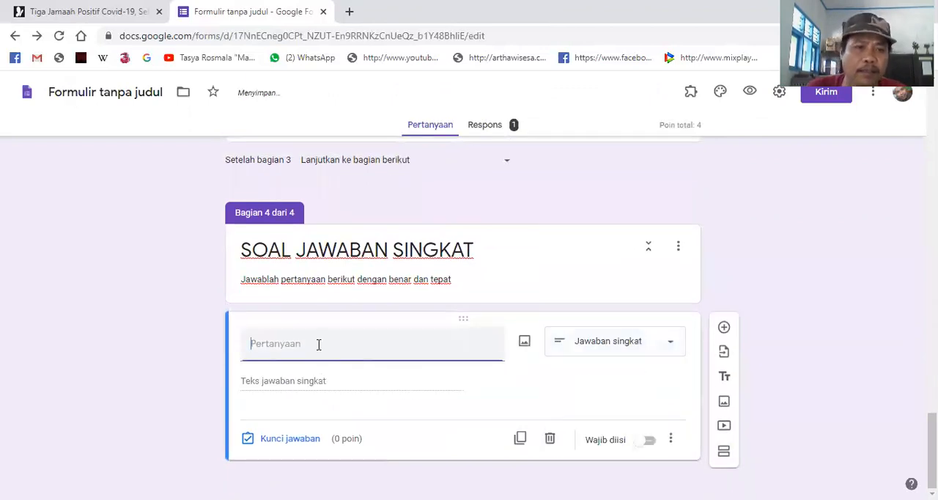
{"action": "type", "text": "1."}
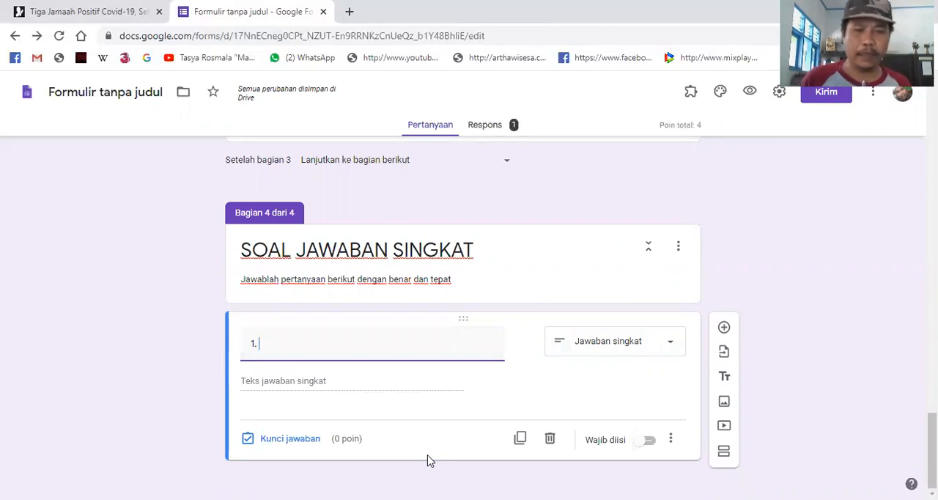
- Replace "JAWABAN SINGKAT" in the section 4 title so that it reads "SOAL URAIAN"
{"action": "left_click", "coordinate": [320, 250]}
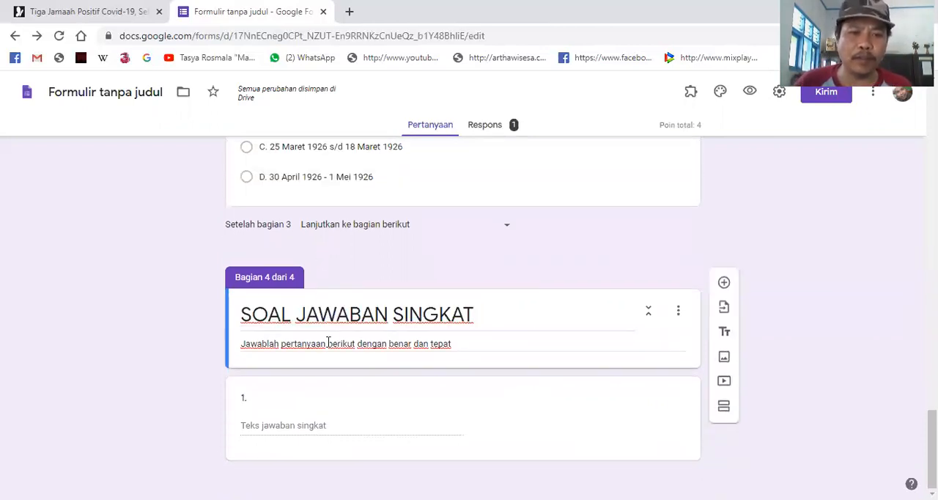
{"action": "left_click", "coordinate": [310, 316]}
{"action": "left_click", "coordinate": [310, 315]}
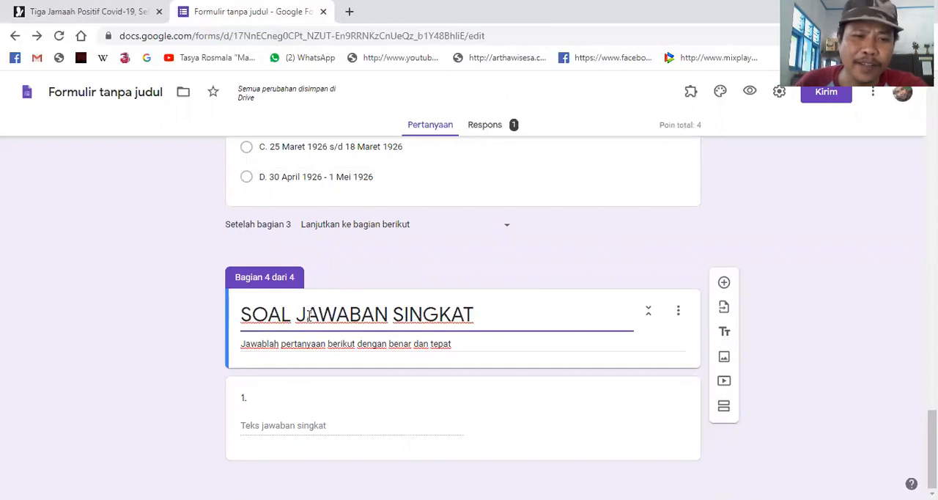
{"action": "left_click_drag", "start_coordinate": [309, 315], "coordinate": [530, 340]}
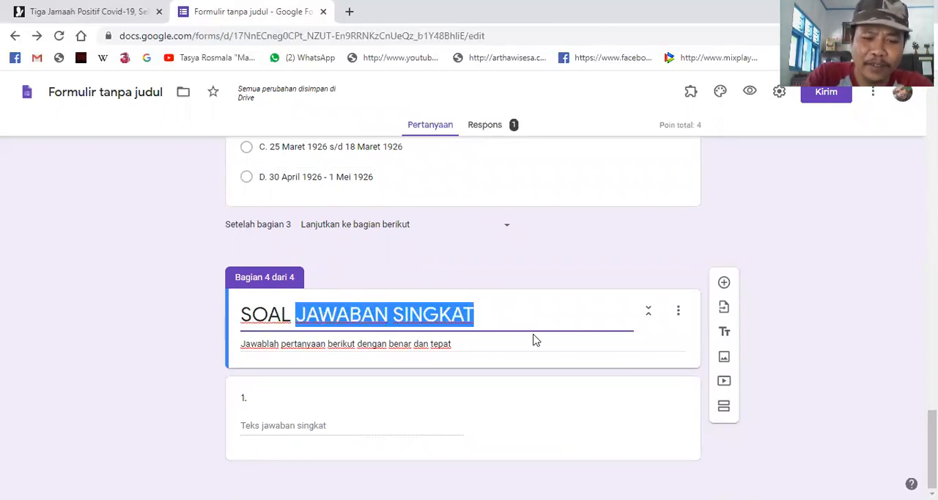
{"action": "type", "text": "URAIAN"}
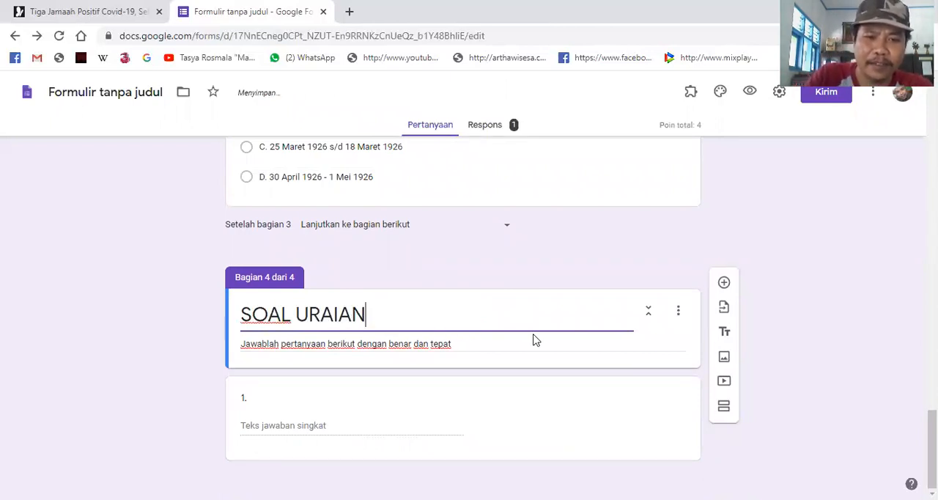
- Continue question 1 under "SOAL URAIAN" after its number with "Jelaskan menurut pendapatmu dampak negatif"
{"action": "left_click", "coordinate": [346, 404]}
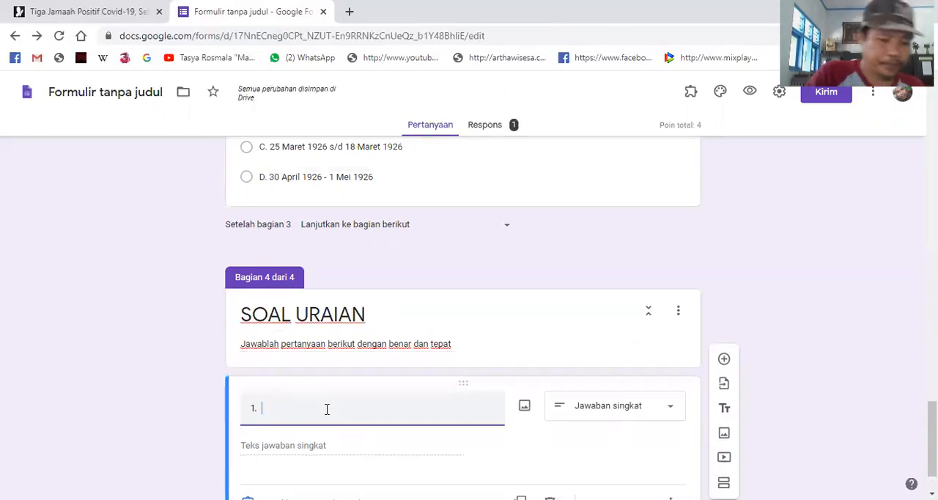
{"action": "type", "text": "Jelaskan men"}
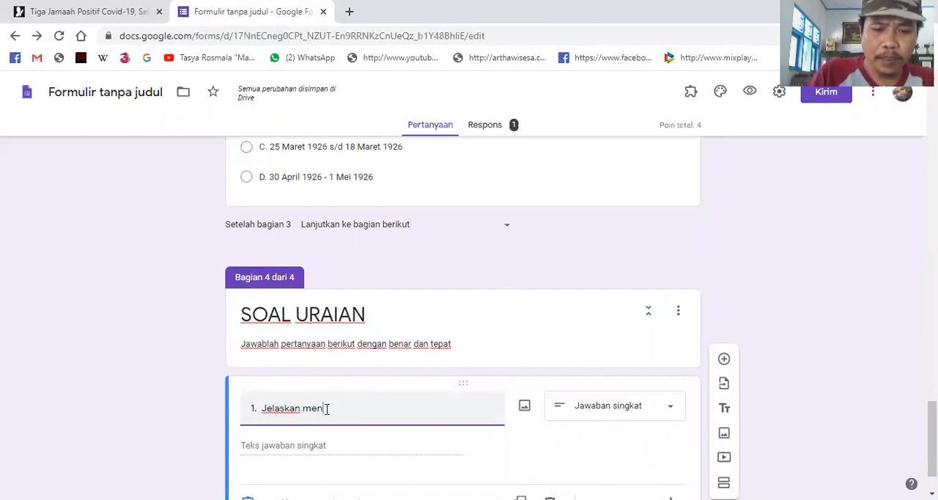
{"action": "type", "text": "urut pe"}
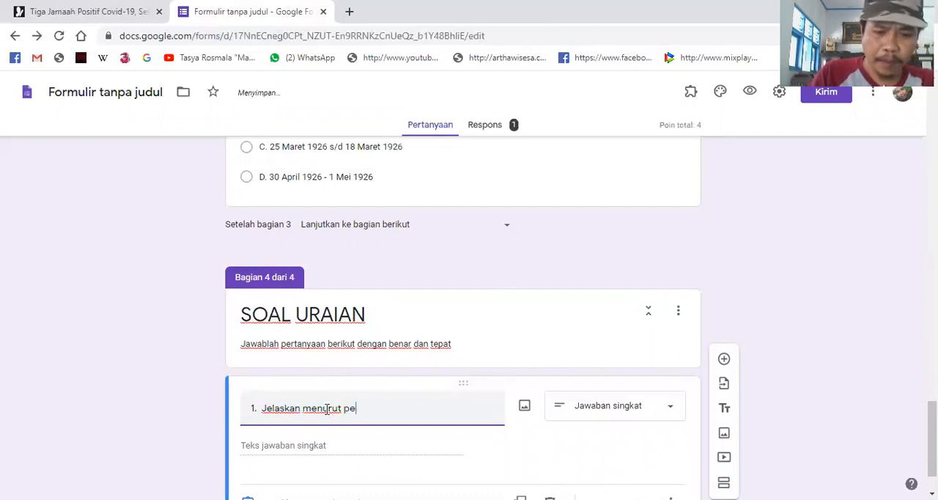
{"action": "type", "text": "ndapatmu"}
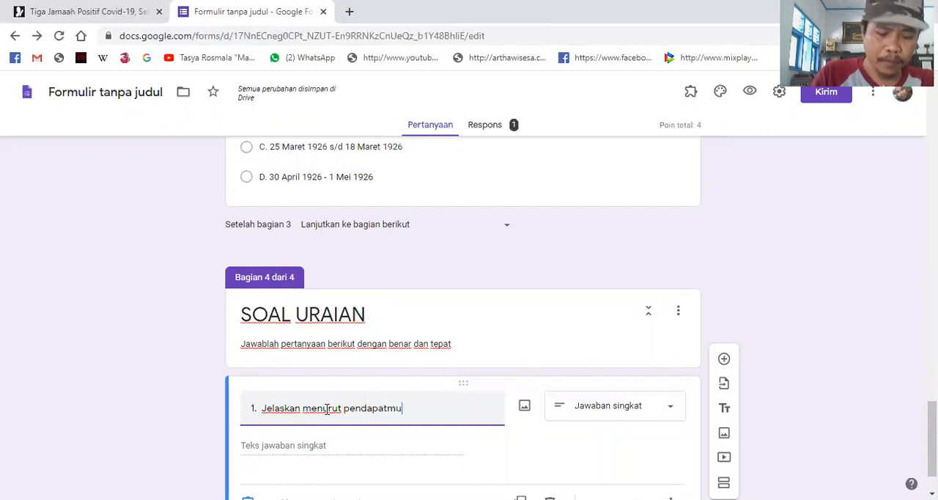
{"action": "type", "text": " dampak negatif dari"}
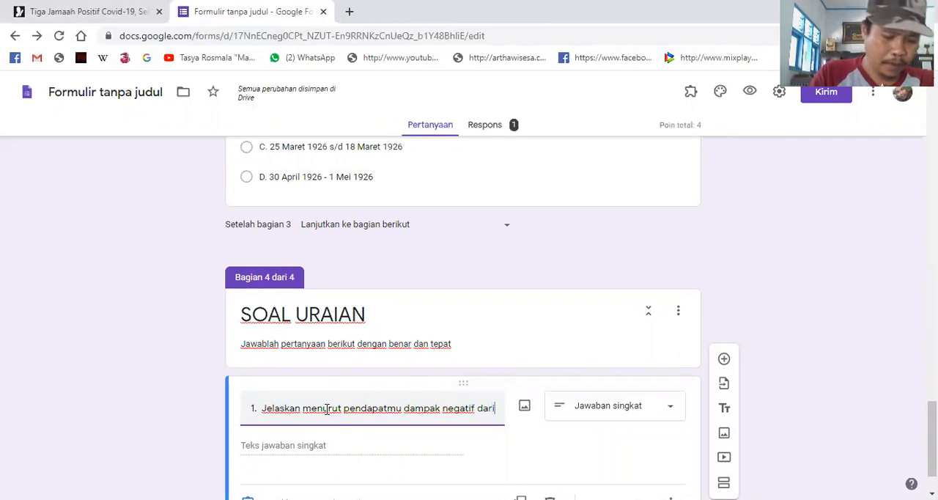
{"action": "key", "text": "BackSpace"}
{"action": "key", "text": "BackSpace"}
{"action": "key", "text": "BackSpace"}
{"action": "key", "text": "BackSpace"}
{"action": "key", "text": "BackSpace"}
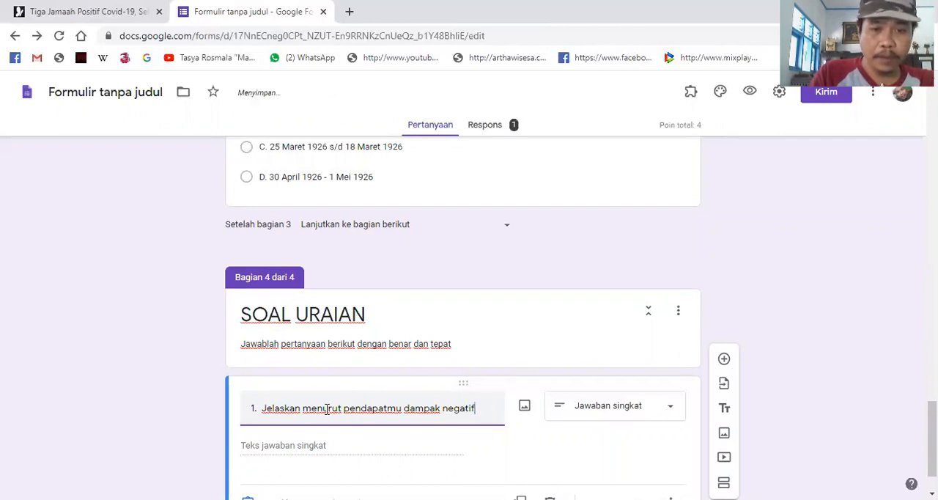
- Extend the question 1 text with "yang ditimbulkan dengan adanya"
{"action": "type", "text": "yang "}
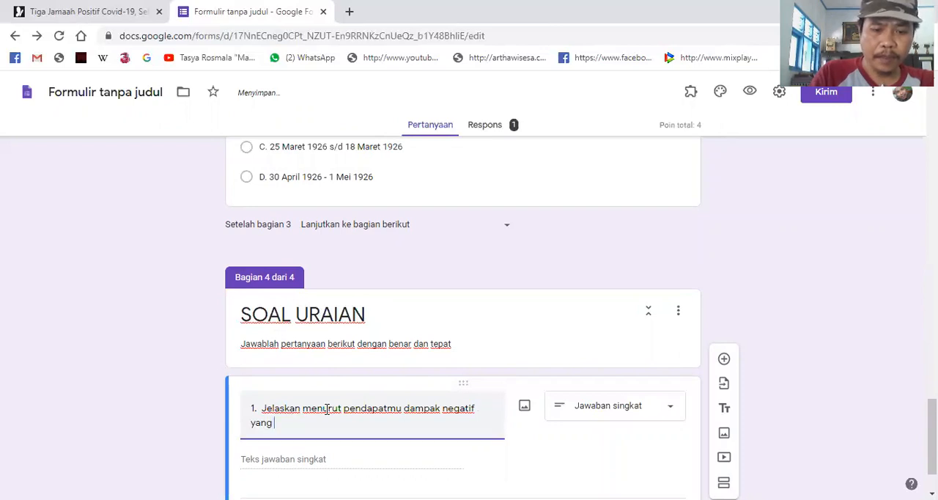
{"action": "type", "text": "ditimbulkan"}
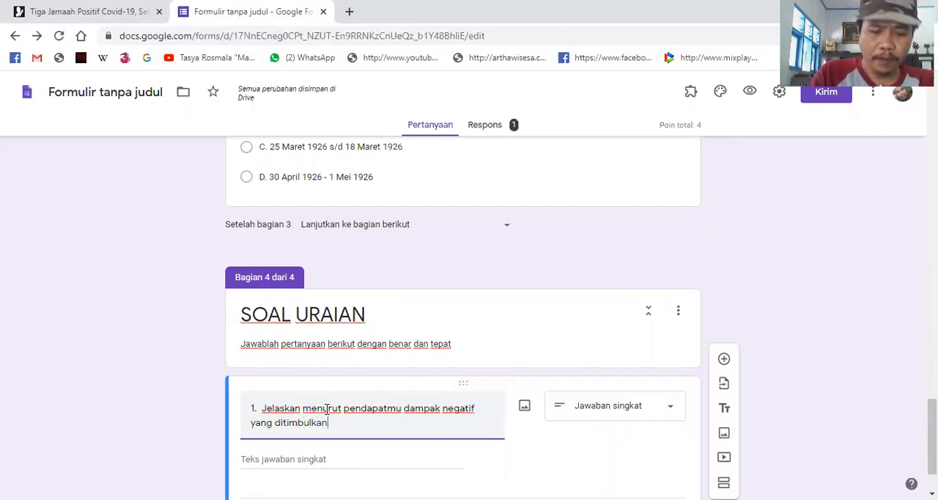
{"action": "type", "text": " denag"}
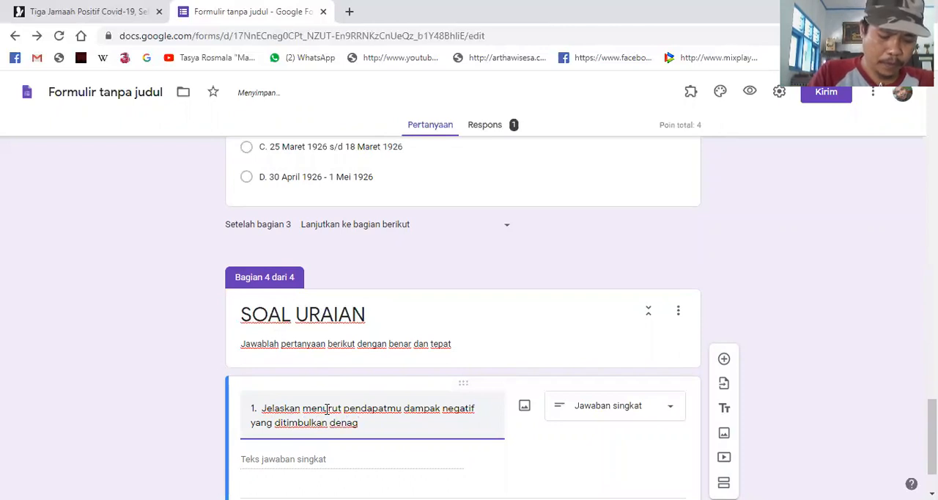
{"action": "key", "text": "BackSpace"}
{"action": "key", "text": "BackSpace"}
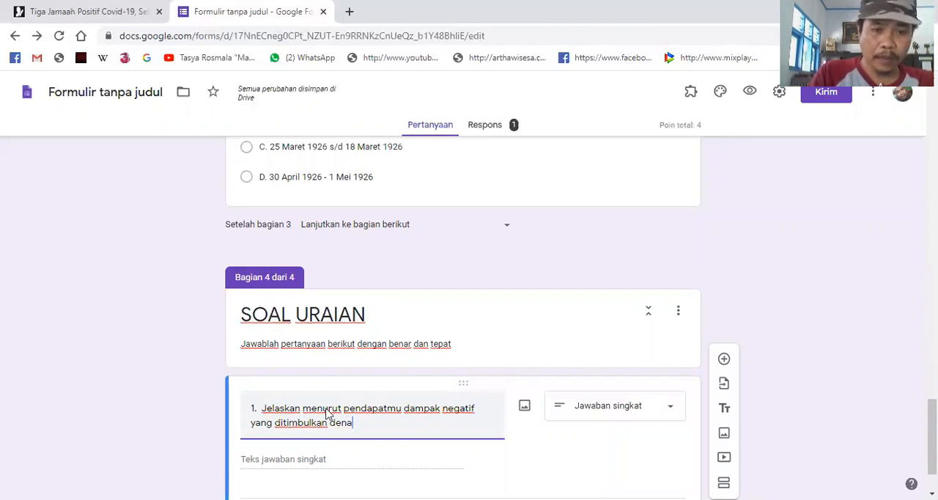
{"action": "type", "text": "gan adan"}
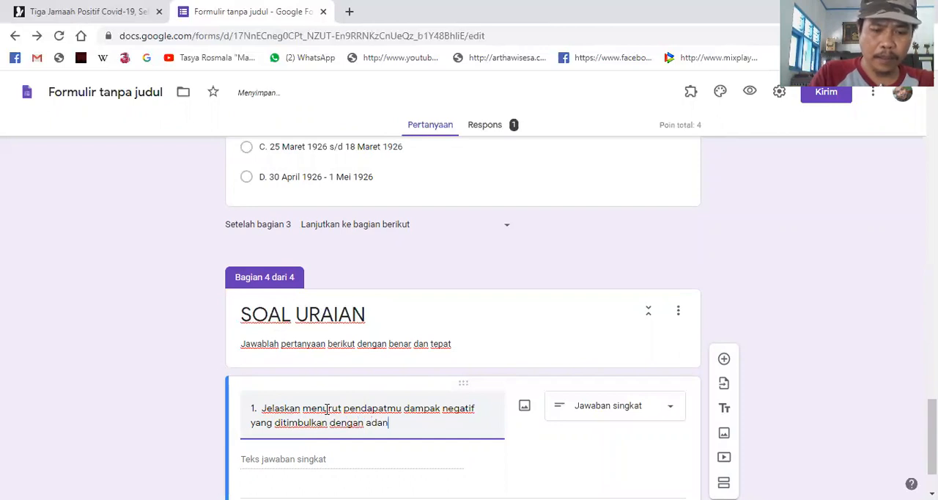
{"action": "type", "text": "ya"}
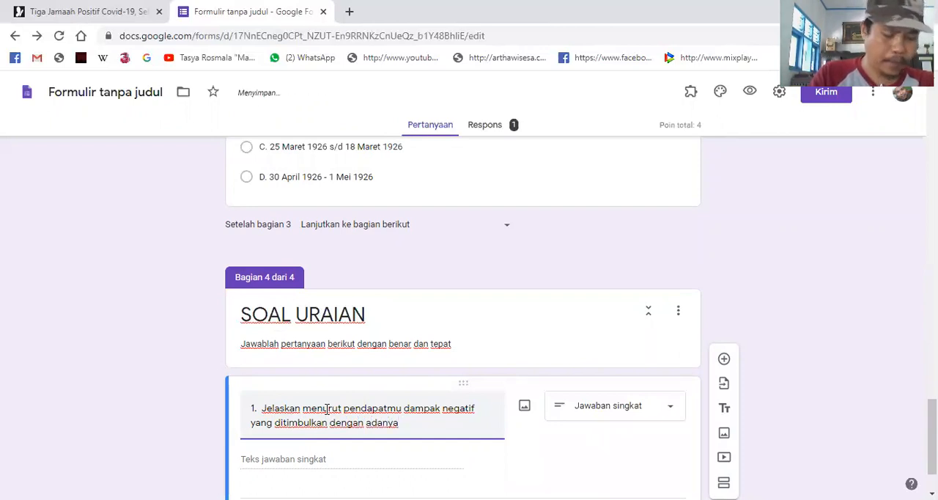
{"action": "type", "text": " berita yang be"}
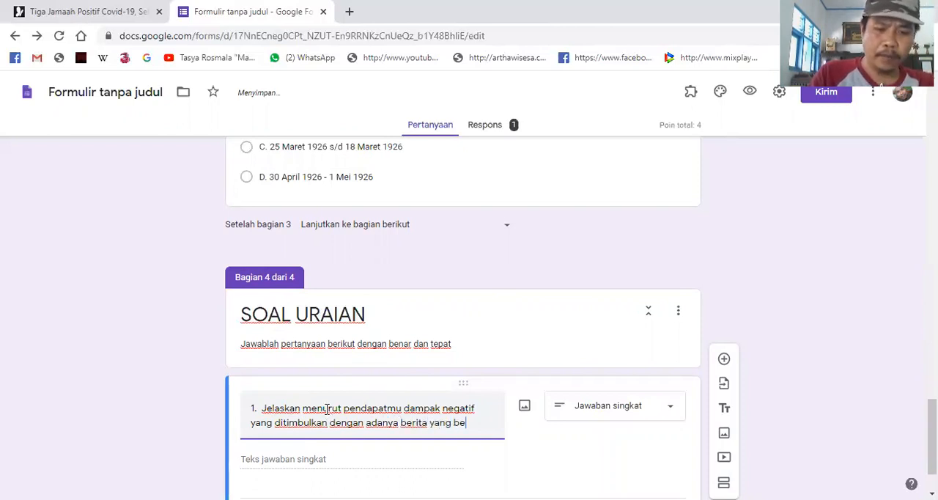
{"action": "type", "text": "redar luas"}
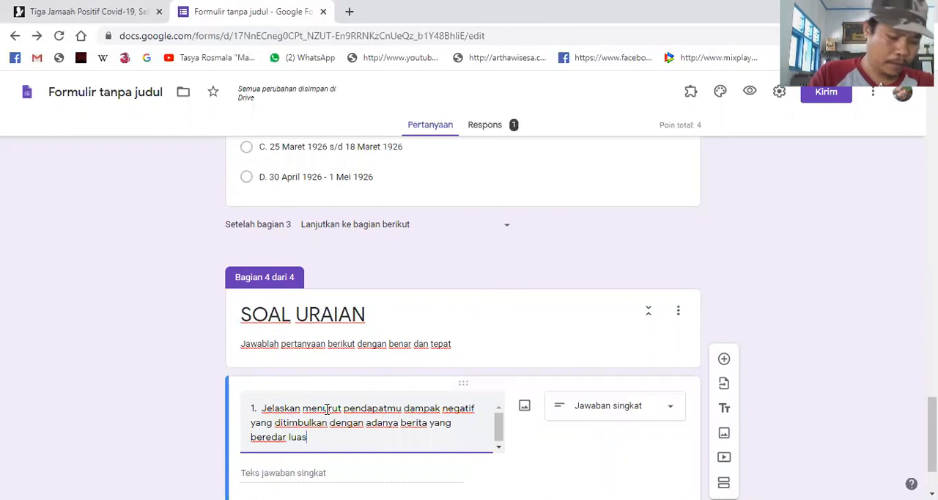
{"action": "type", "text": " ditengah ten"}
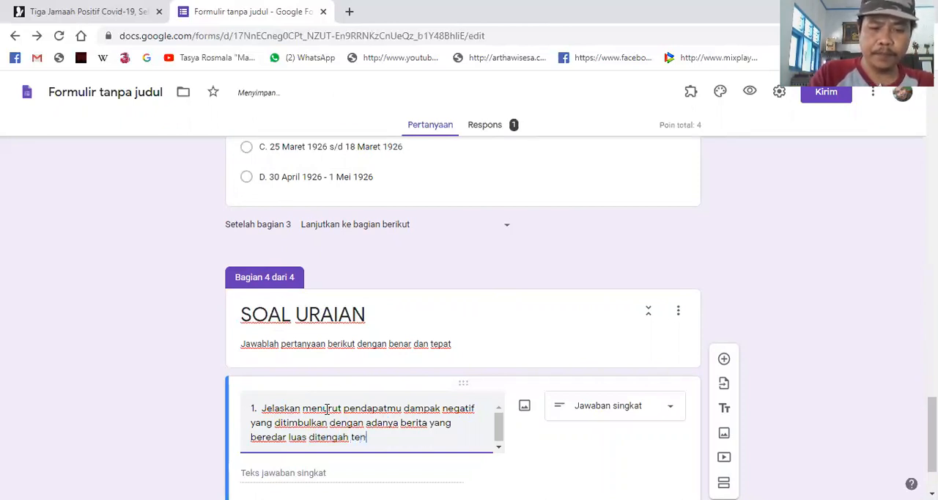
{"action": "type", "text": "gah masyarakat"}
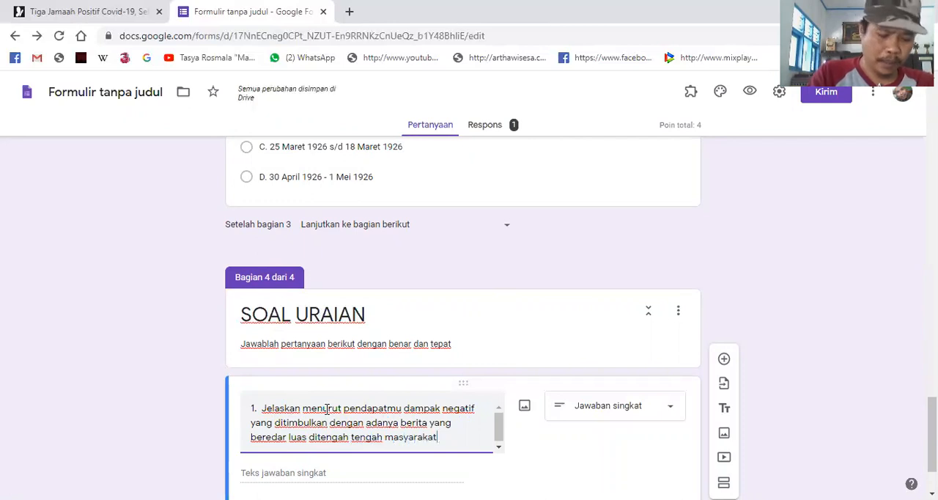
{"action": "type", "text": " terhadap"}
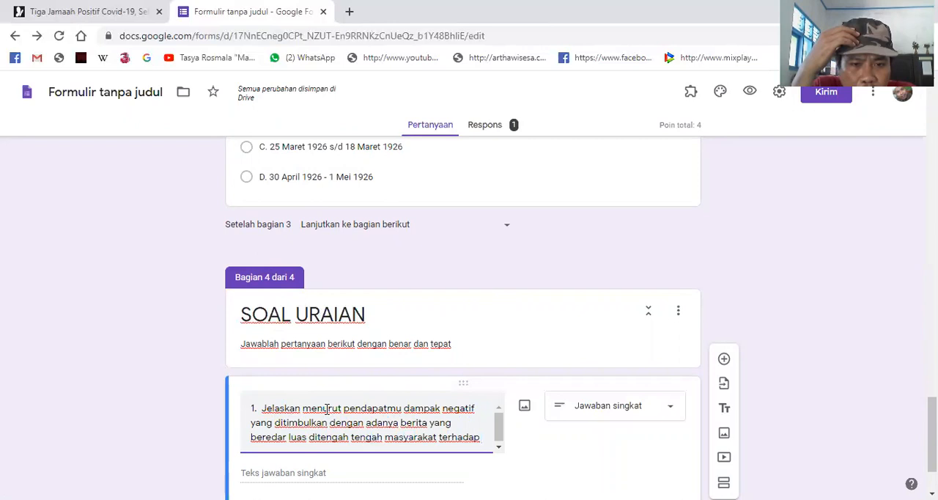
- Finish the question 1 text with "adanya pemutusan penularan covid 19 atau virus corona!"
{"action": "type", "text": "adany"}
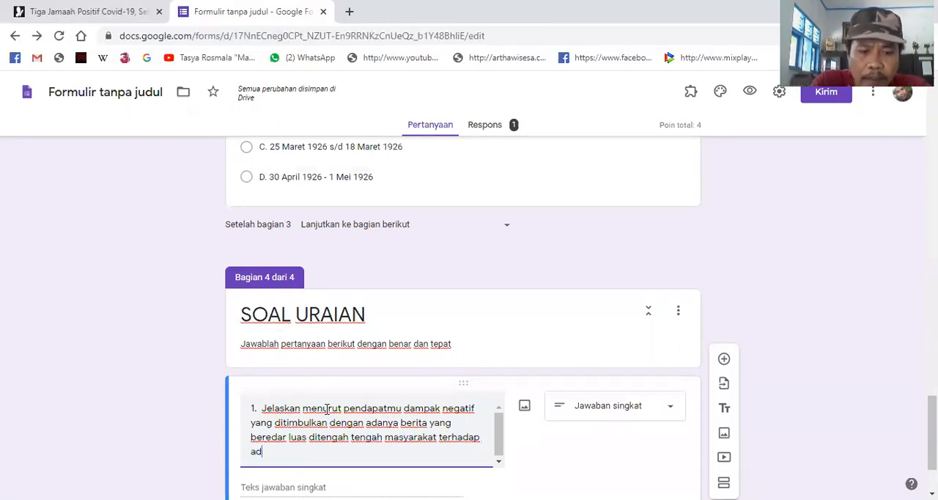
{"action": "type", "text": "a"}
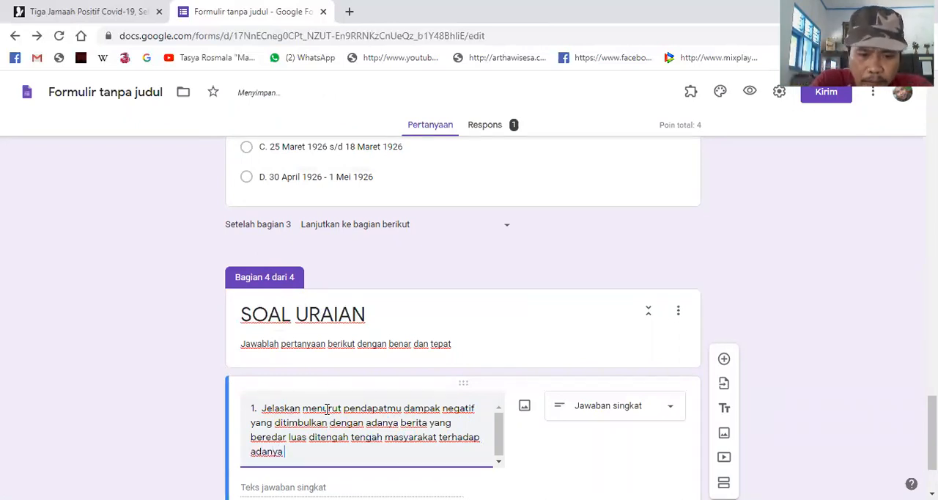
{"action": "type", "text": " pen"}
{"action": "key", "text": "BackSpace"}
{"action": "type", "text": "mutusan penularan"}
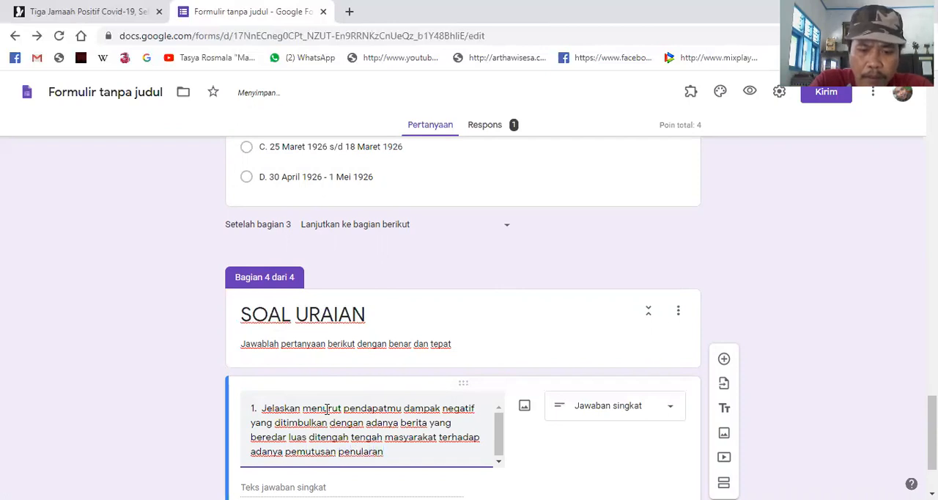
{"action": "type", "text": " co"}
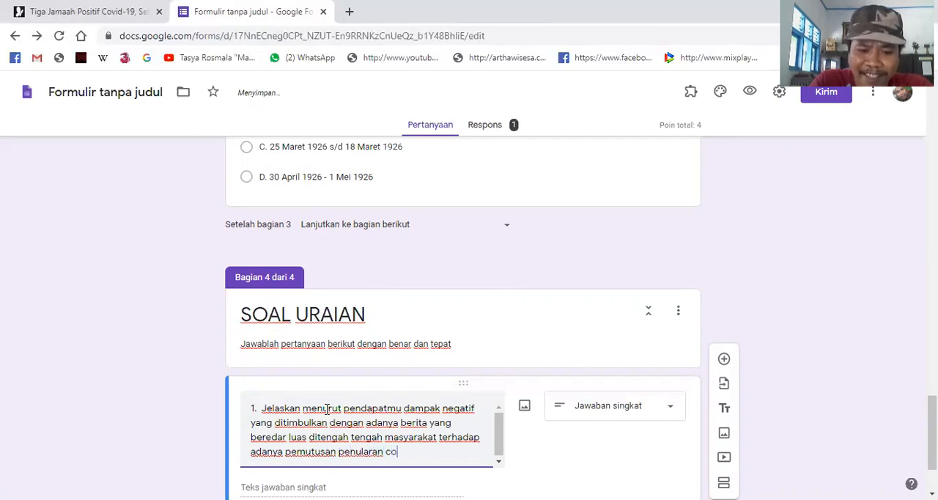
{"action": "type", "text": "vid 19 atau virus corona"}
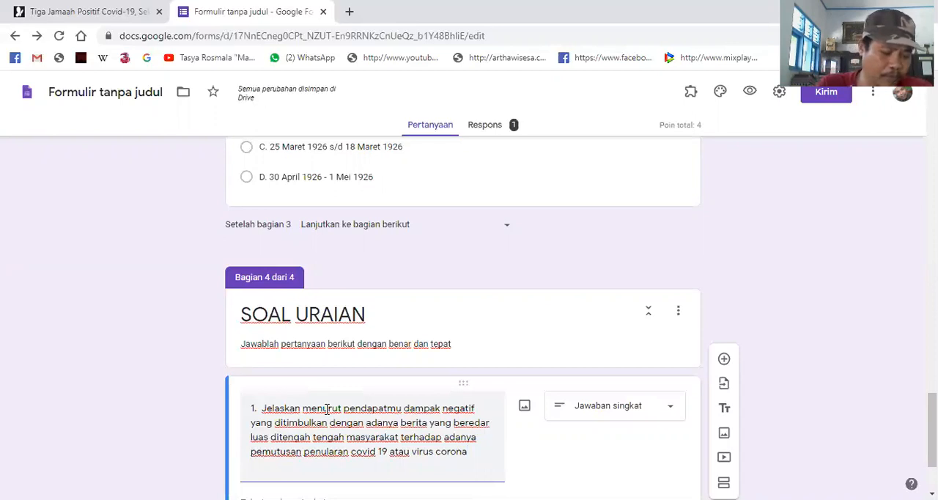
{"action": "type", "text": "!"}
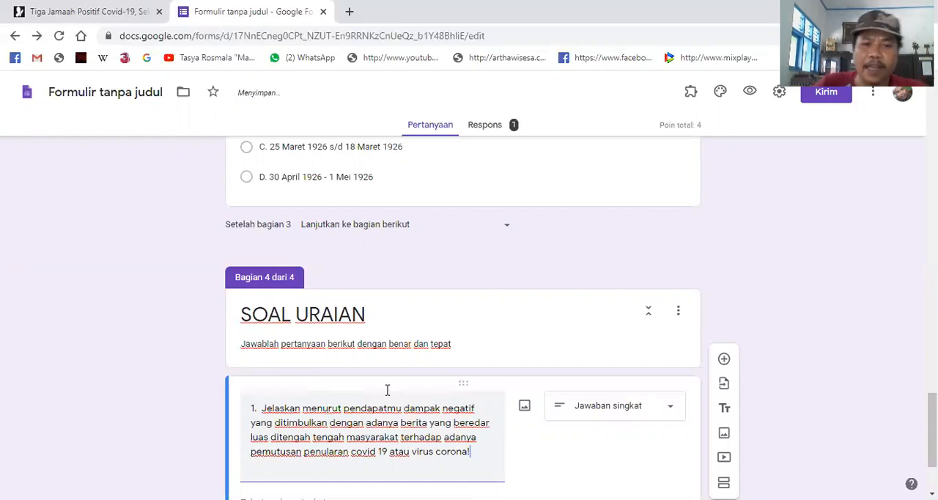
{"action": "scroll", "coordinate": [506, 388], "scroll_direction": "down", "scroll_amount": 2}
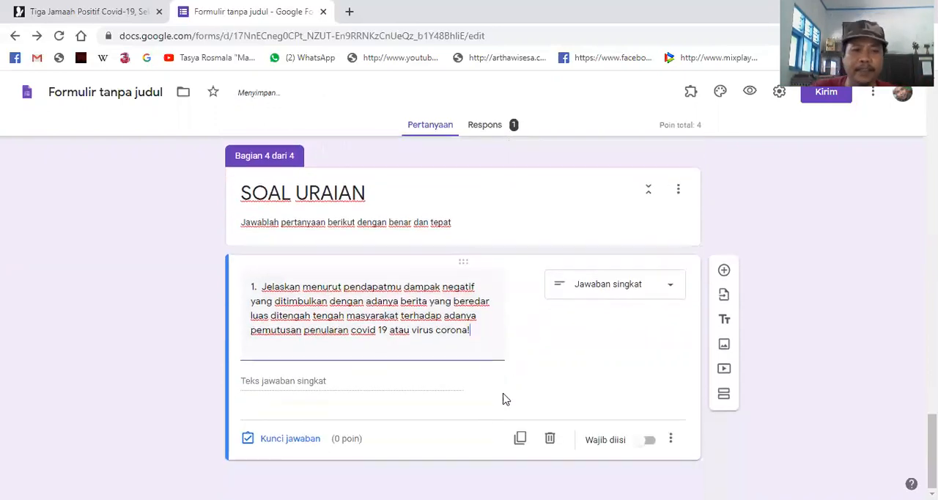
{"action": "left_click", "coordinate": [564, 332]}
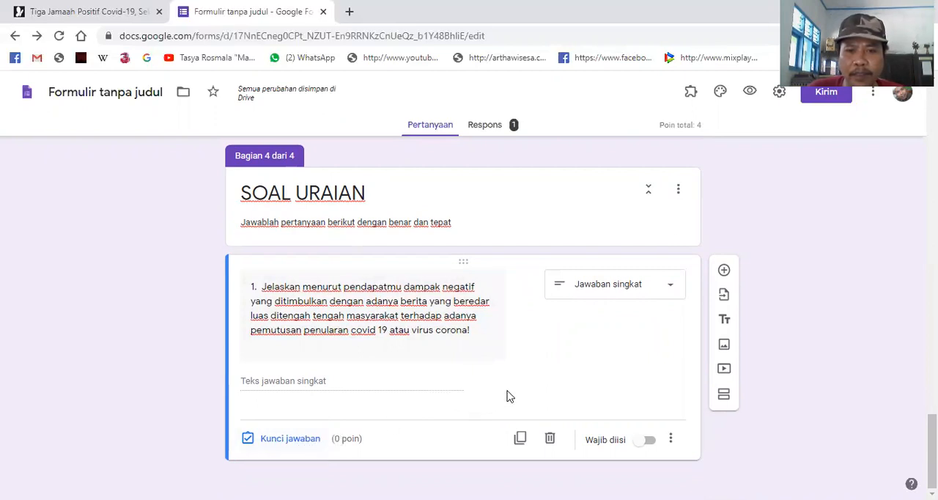
{"action": "left_click", "coordinate": [300, 440]}
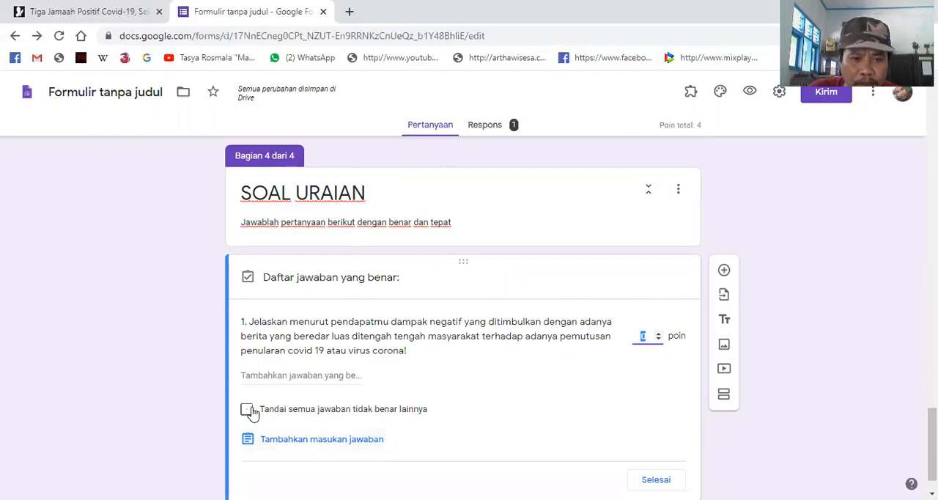
{"action": "left_click", "coordinate": [294, 377]}
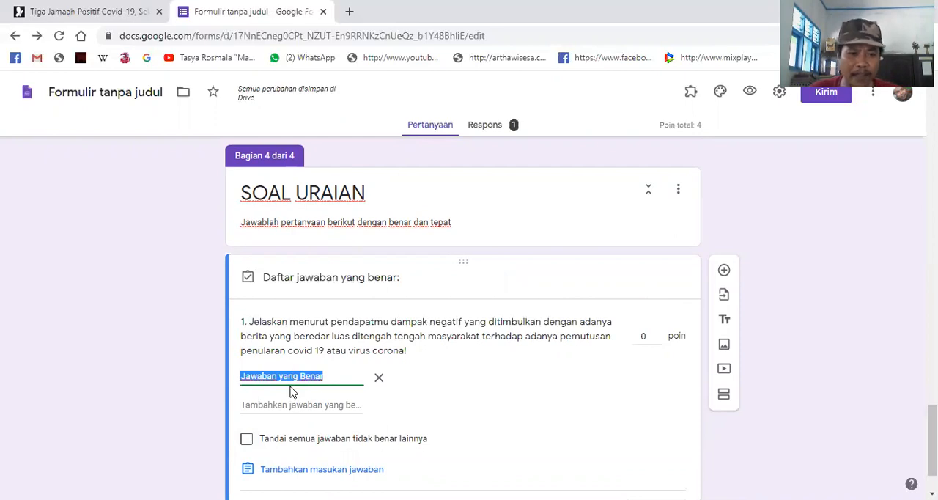
{"action": "scroll", "coordinate": [350, 403], "scroll_direction": "down", "scroll_amount": 1}
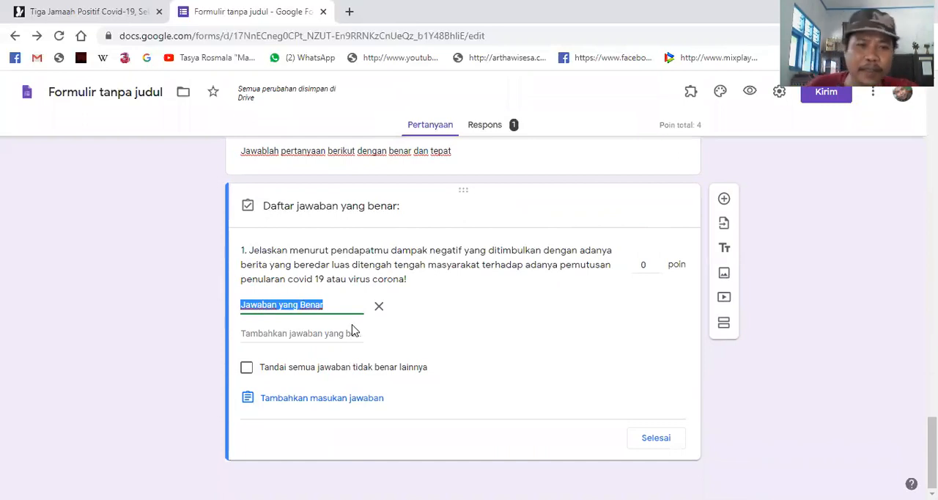
{"action": "left_click", "coordinate": [380, 308]}
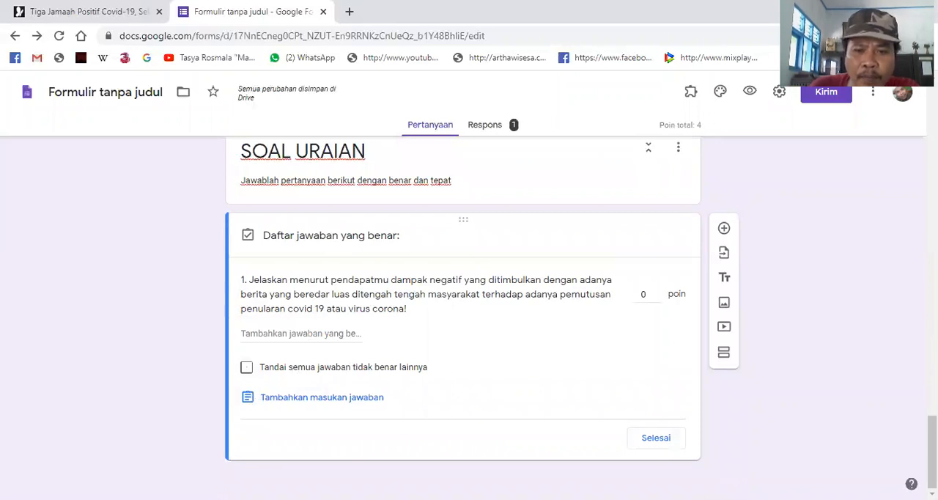
{"action": "left_click", "coordinate": [653, 442]}
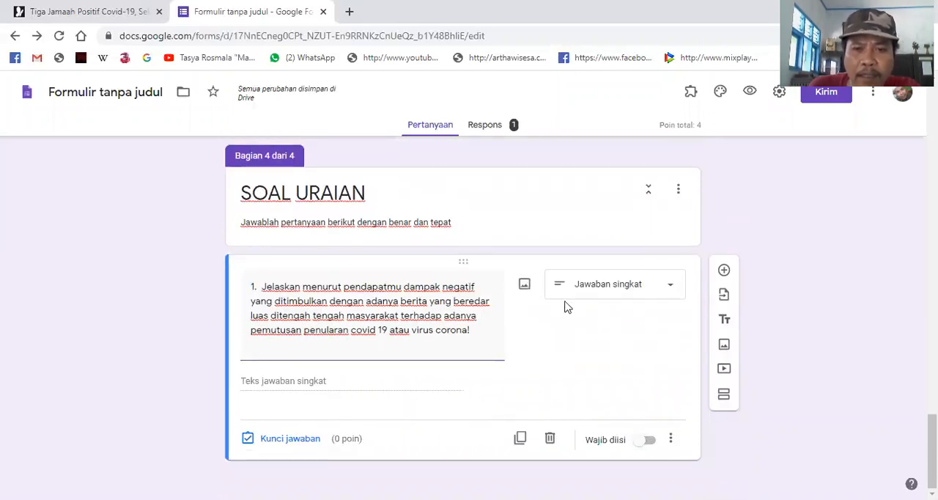
{"action": "left_click", "coordinate": [349, 448]}
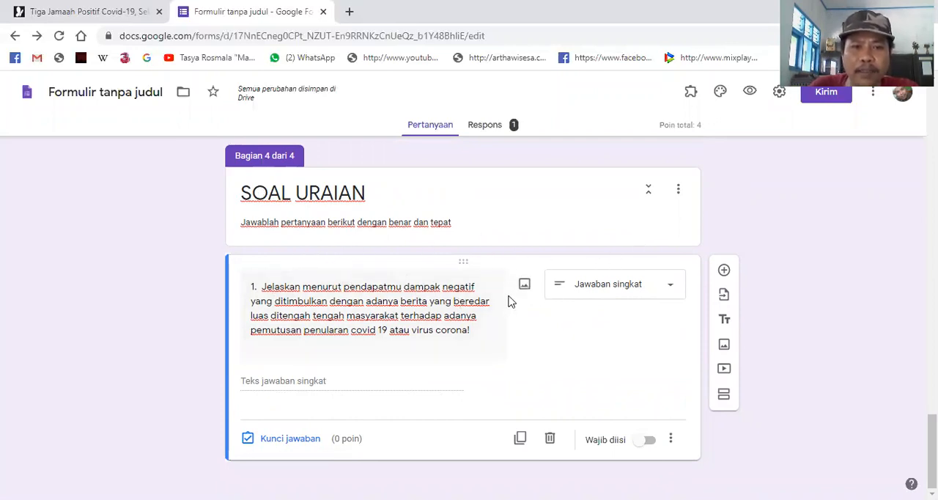
- Add a Paragraf question under "SOAL URAIAN" reading "2. Jelaskan bagaimana terpilihnya Bahasa Indonesia sebagai bahasa persatuan!"
{"action": "left_click", "coordinate": [725, 272]}
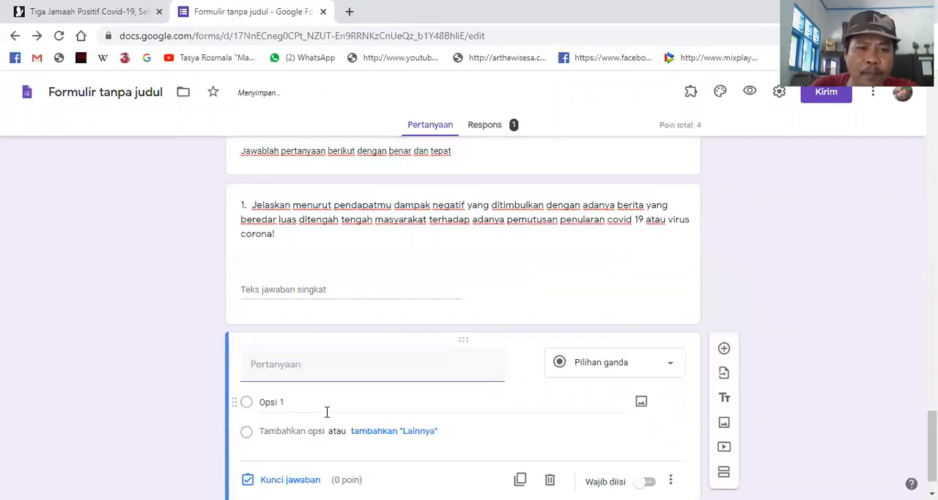
{"action": "type", "text": "2"}
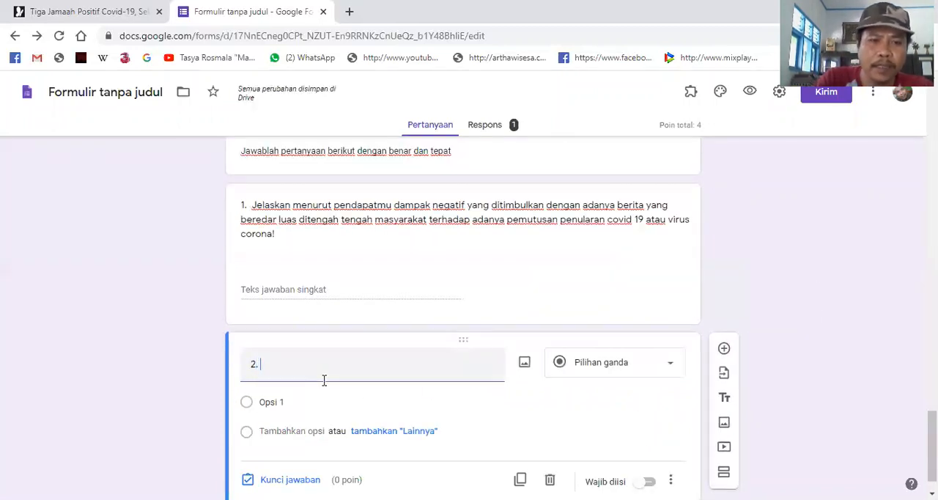
{"action": "type", "text": ". Jelaskan bagain"}
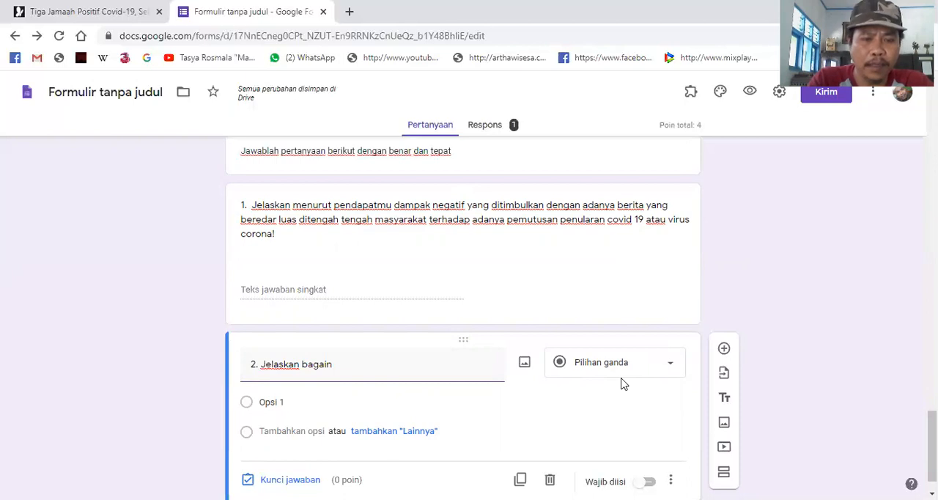
{"action": "key", "text": "BackSpace"}
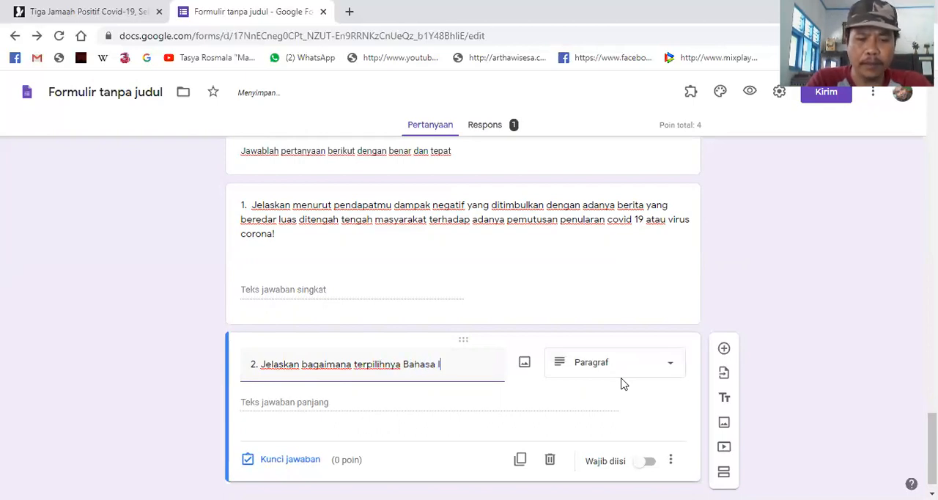
{"action": "type", "text": "ndon"}
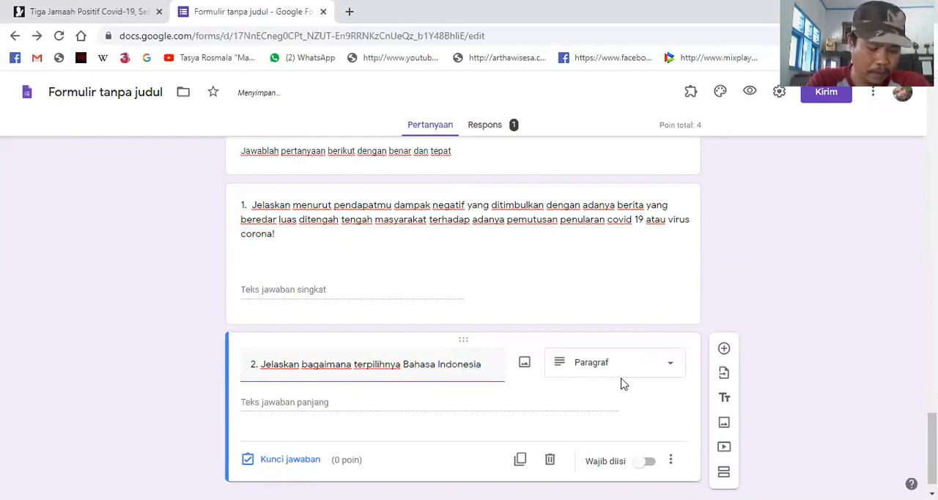
{"action": "type", "text": "esia"}
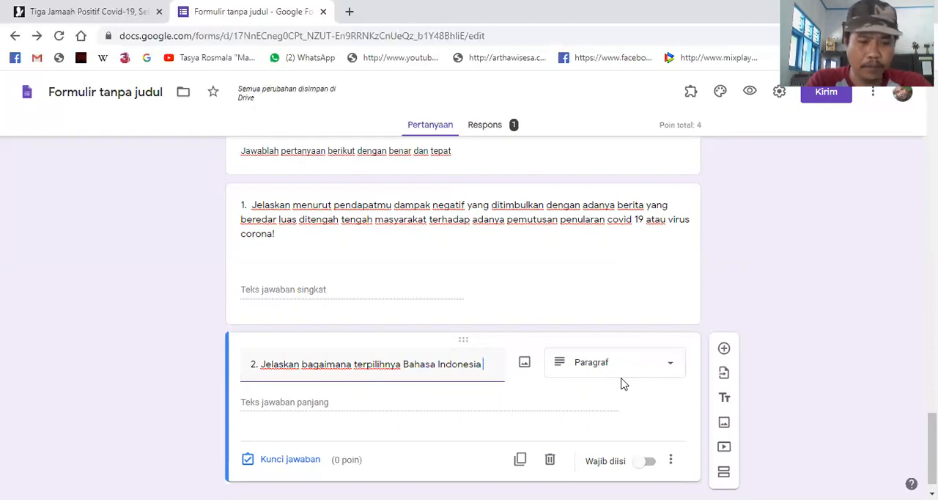
{"action": "type", "text": " sebagai"}
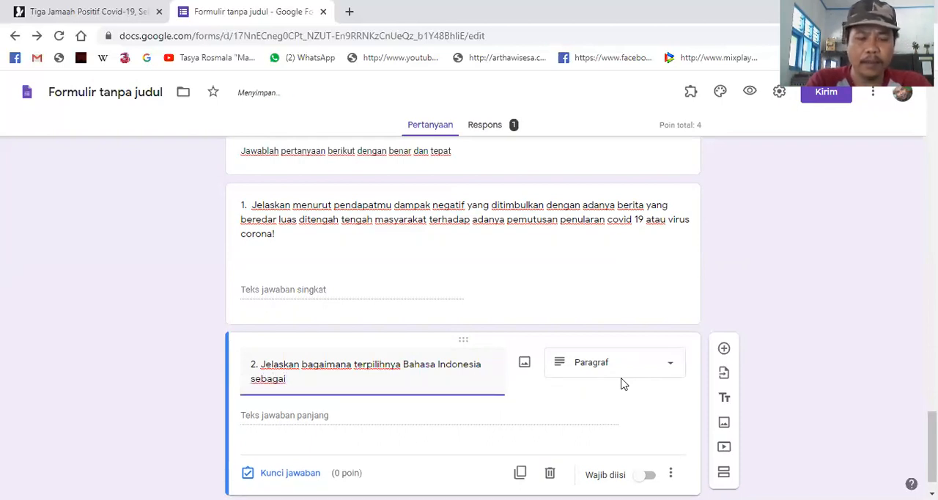
{"action": "type", "text": " bahasa persatuan!"}
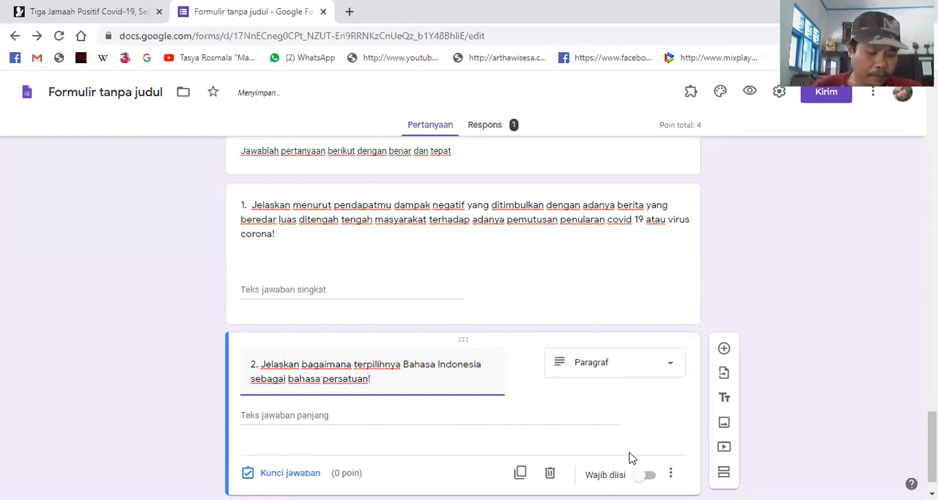
- Review the questions in the "SOAL" and "SOAL URAIAN" sections of the form
{"action": "scroll", "coordinate": [566, 419], "scroll_direction": "down", "scroll_amount": 1}
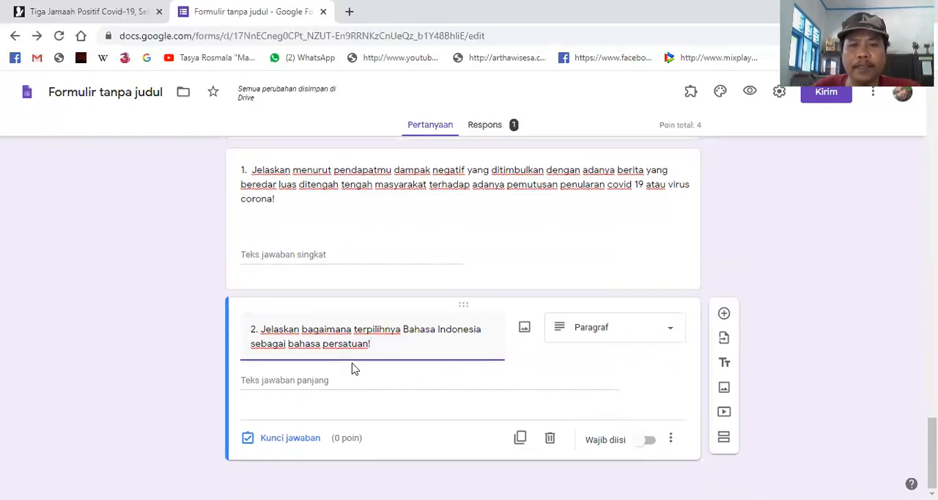
{"action": "scroll", "coordinate": [388, 354], "scroll_direction": "up", "scroll_amount": 4}
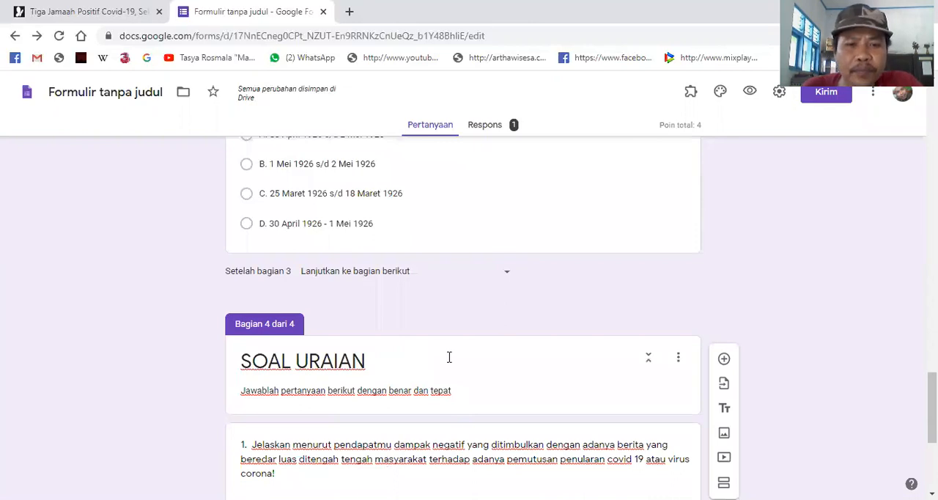
{"action": "left_click", "coordinate": [449, 358]}
{"action": "scroll", "coordinate": [508, 375], "scroll_direction": "down", "scroll_amount": 3}
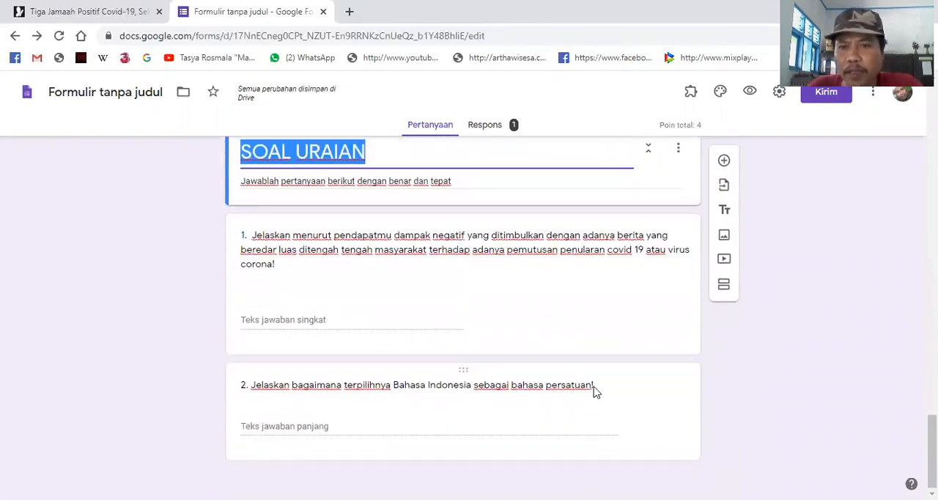
{"action": "scroll", "coordinate": [568, 253], "scroll_direction": "up", "scroll_amount": 6}
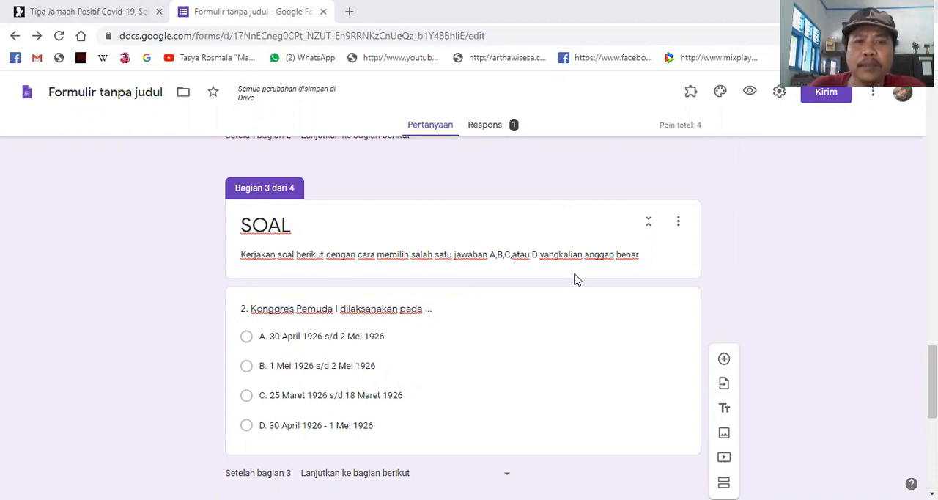
{"action": "scroll", "coordinate": [576, 276], "scroll_direction": "down", "scroll_amount": 5}
{"action": "scroll", "coordinate": [618, 250], "scroll_direction": "up", "scroll_amount": 4}
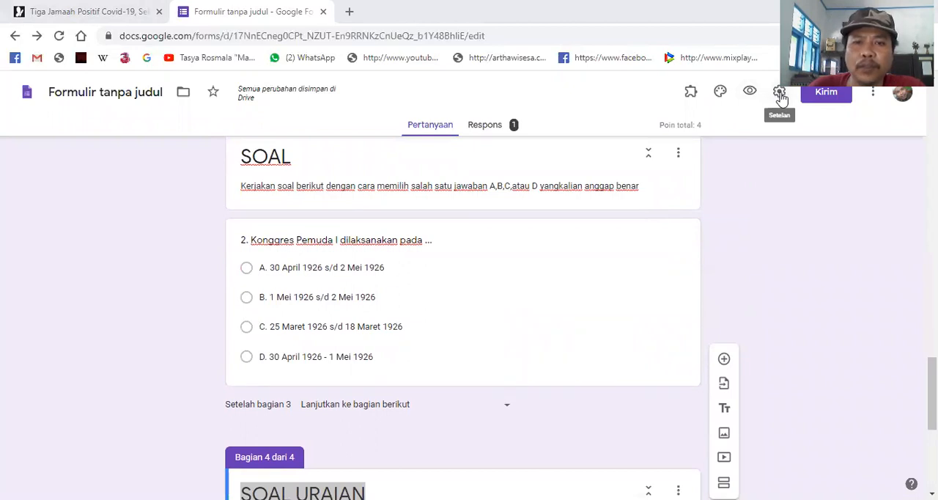
- Preview the form as a respondent and enter "a" as the NAMA answer
{"action": "left_click", "coordinate": [748, 94]}
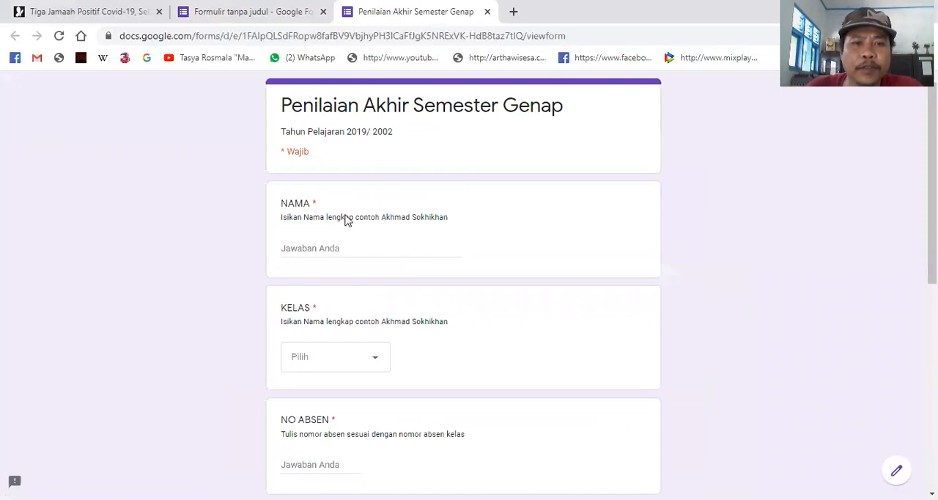
{"action": "left_click", "coordinate": [330, 248]}
{"action": "type", "text": "a"}
{"action": "scroll", "coordinate": [352, 275], "scroll_direction": "down", "scroll_amount": 2}
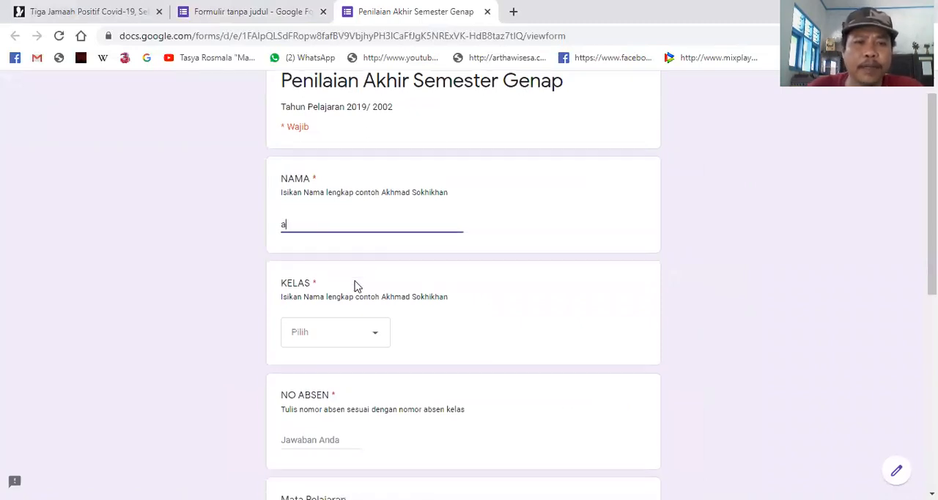
- Choose KELAS 8A as the class and enter 23 as the NO ABSEN answer
{"action": "left_click", "coordinate": [342, 235]}
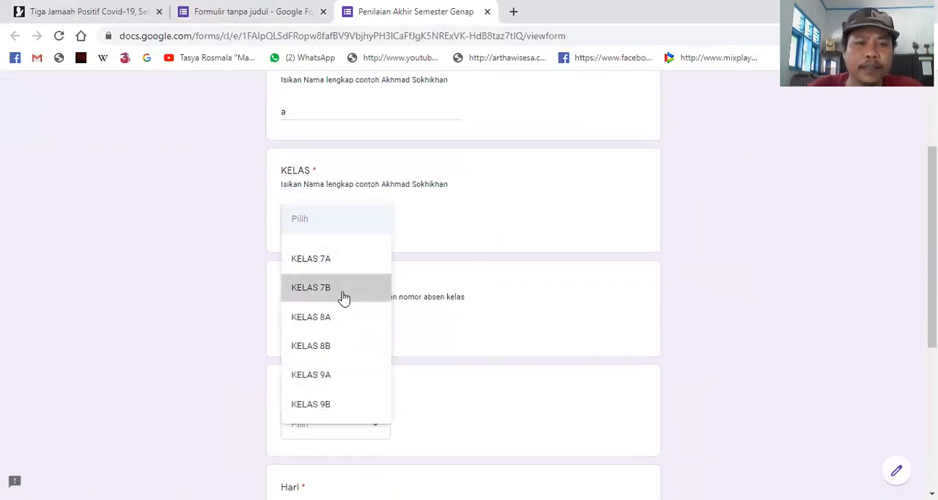
{"action": "left_click", "coordinate": [345, 325]}
{"action": "scroll", "coordinate": [360, 308], "scroll_direction": "down", "scroll_amount": 3}
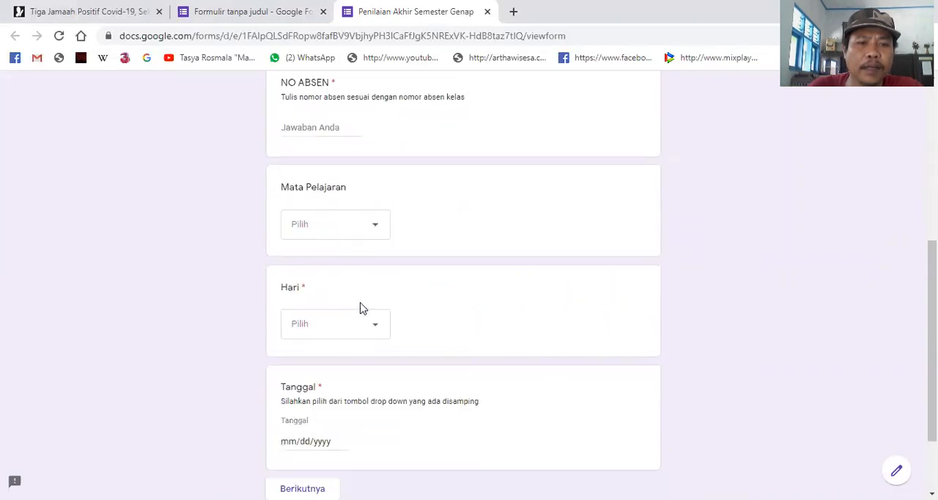
{"action": "type", "text": "23"}
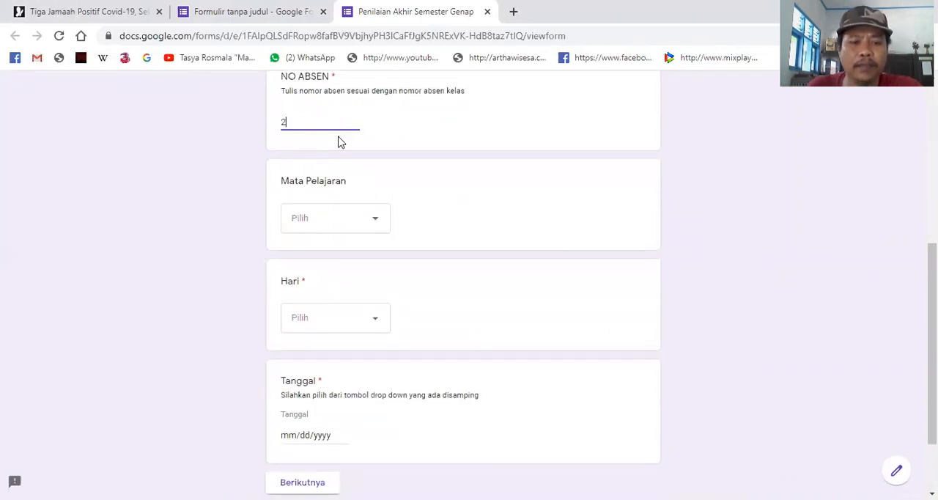
- Set the Mata Pelajaran answer to Opsi 6 and the Hari answer to Selasa
{"action": "left_click", "coordinate": [341, 219]}
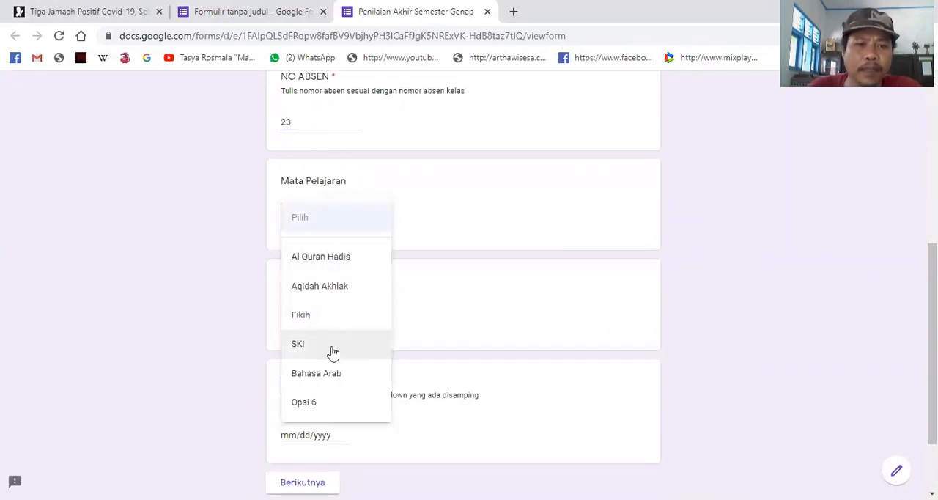
{"action": "left_click", "coordinate": [339, 401]}
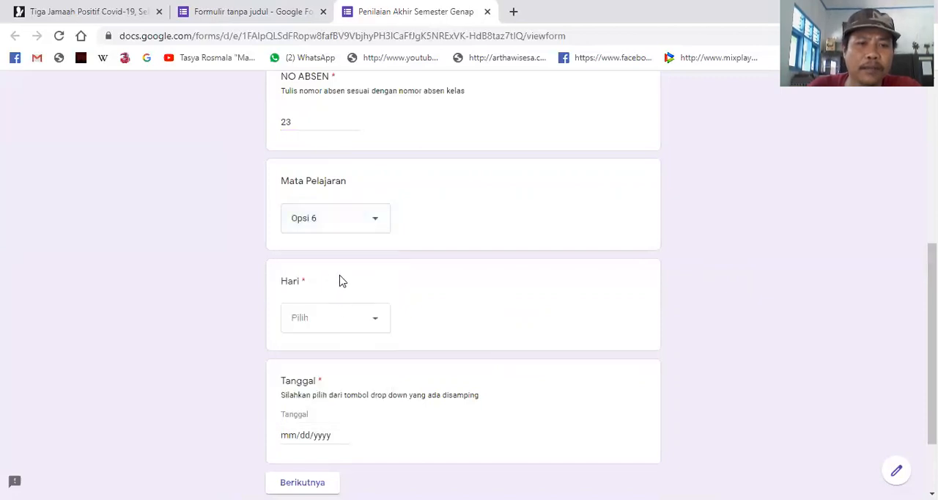
{"action": "left_click", "coordinate": [354, 326]}
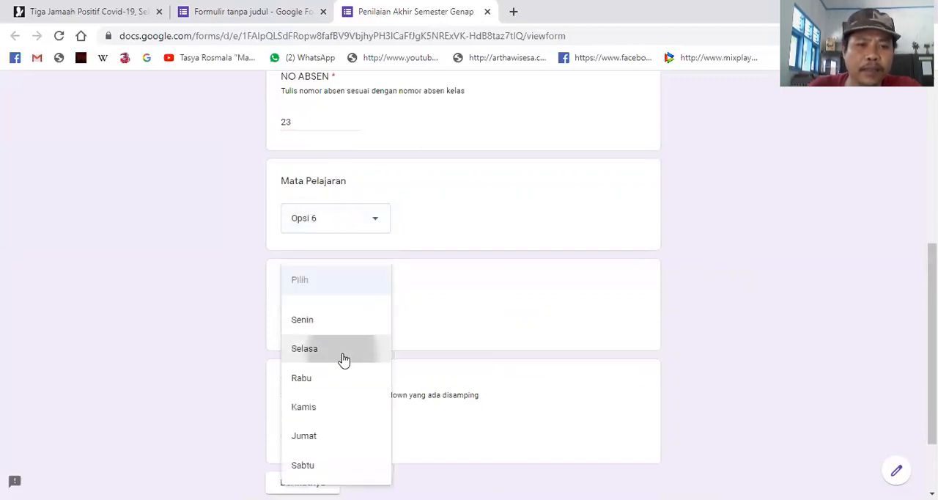
{"action": "left_click", "coordinate": [344, 360]}
- Set the Tanggal answer to 03/23/2020 from the calendar
{"action": "scroll", "coordinate": [345, 330], "scroll_direction": "down", "scroll_amount": 2}
{"action": "left_click", "coordinate": [342, 342]}
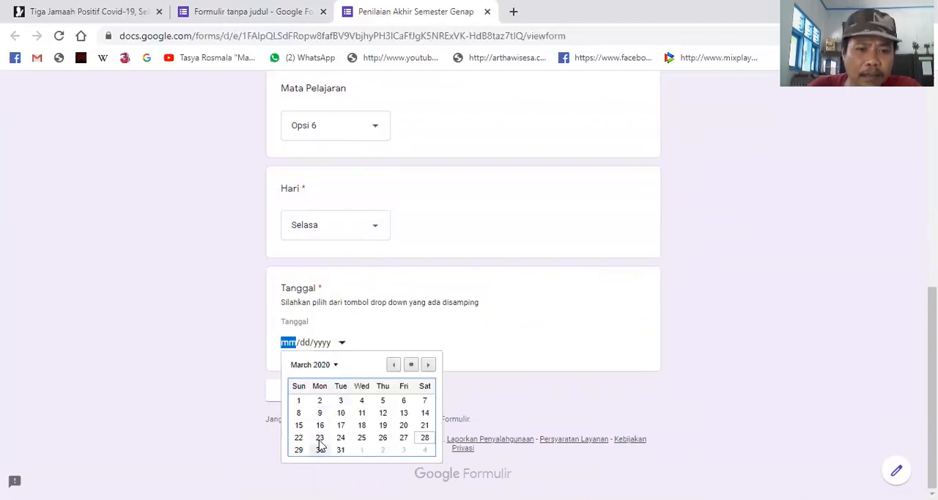
{"action": "left_click", "coordinate": [320, 441]}
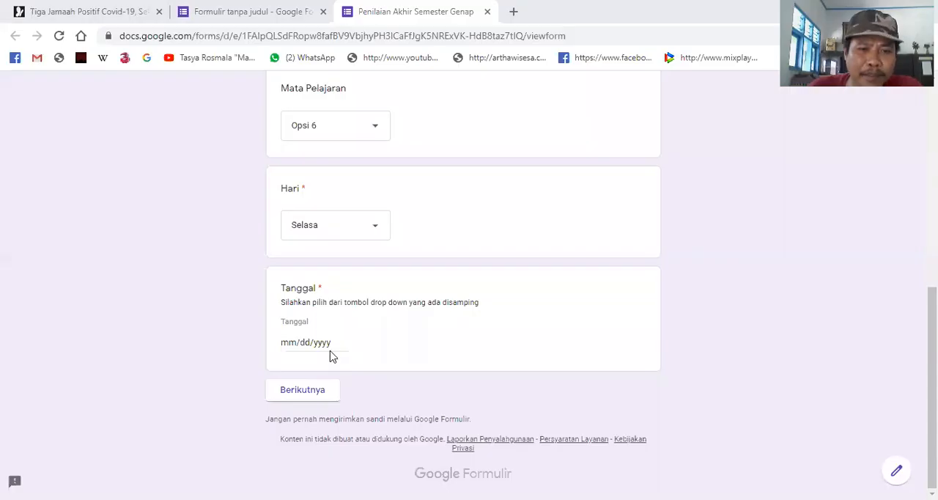
{"action": "left_click", "coordinate": [342, 344]}
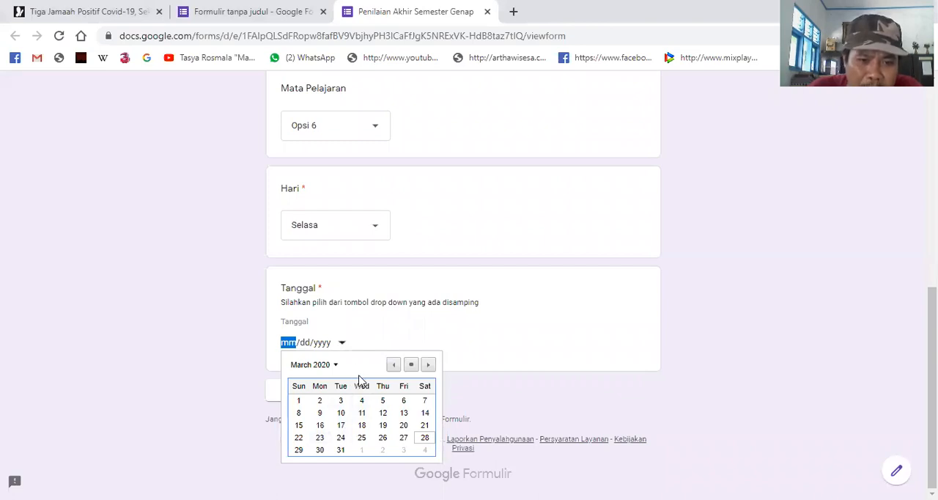
{"action": "left_click", "coordinate": [362, 440]}
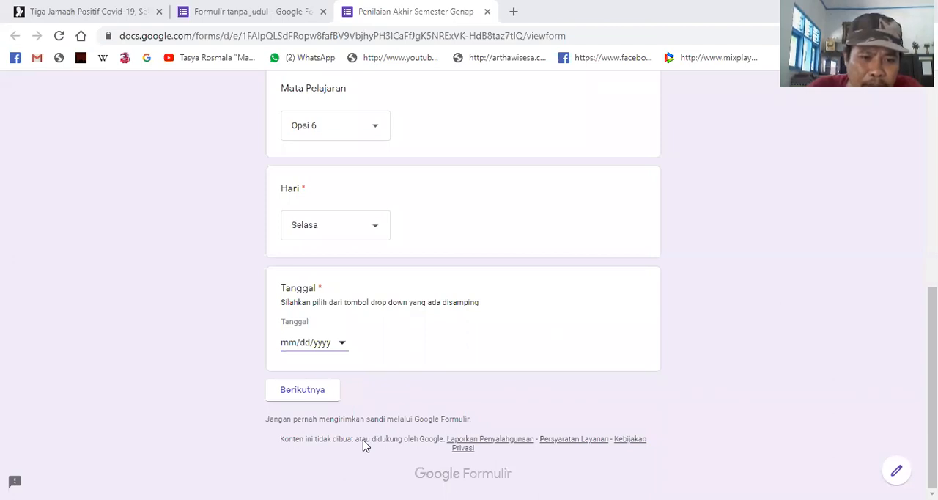
{"action": "left_click", "coordinate": [343, 343]}
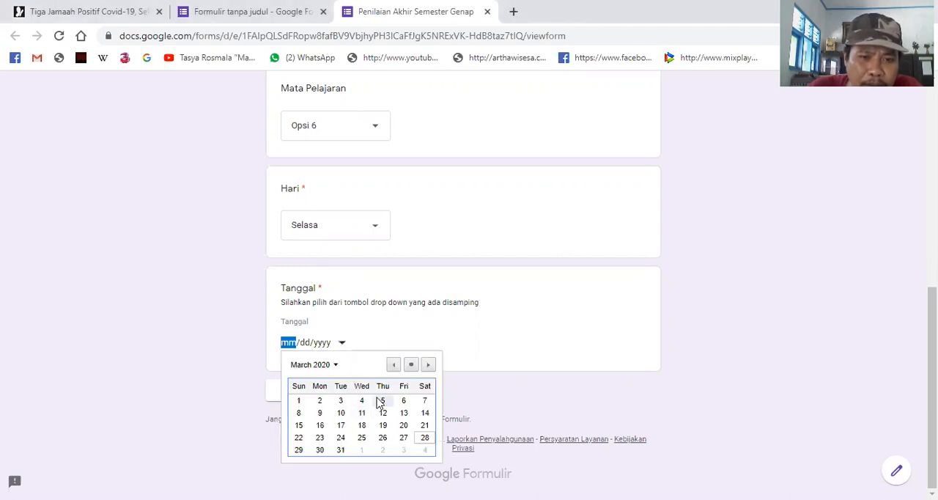
{"action": "left_click", "coordinate": [320, 438]}
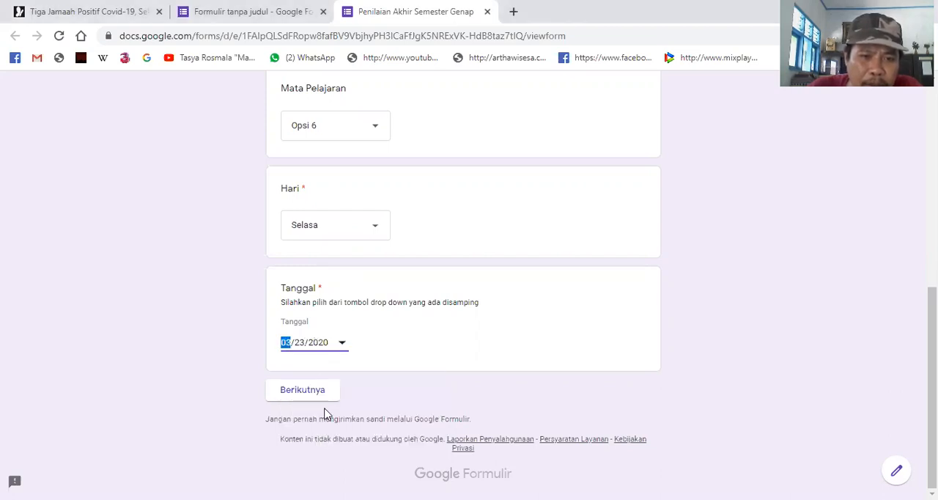
- Switch the Tanggal calendar to April 2020 and set the date to 04/06/2020
{"action": "left_click", "coordinate": [341, 345]}
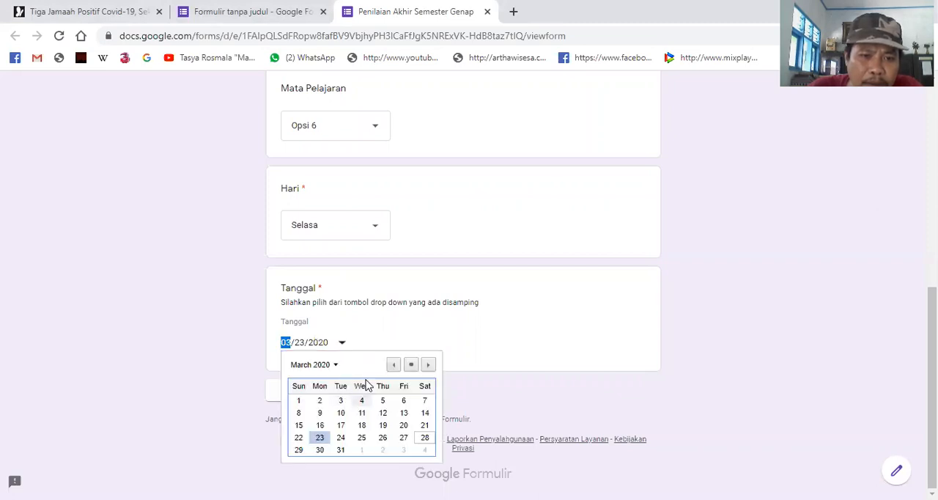
{"action": "left_click", "coordinate": [335, 366]}
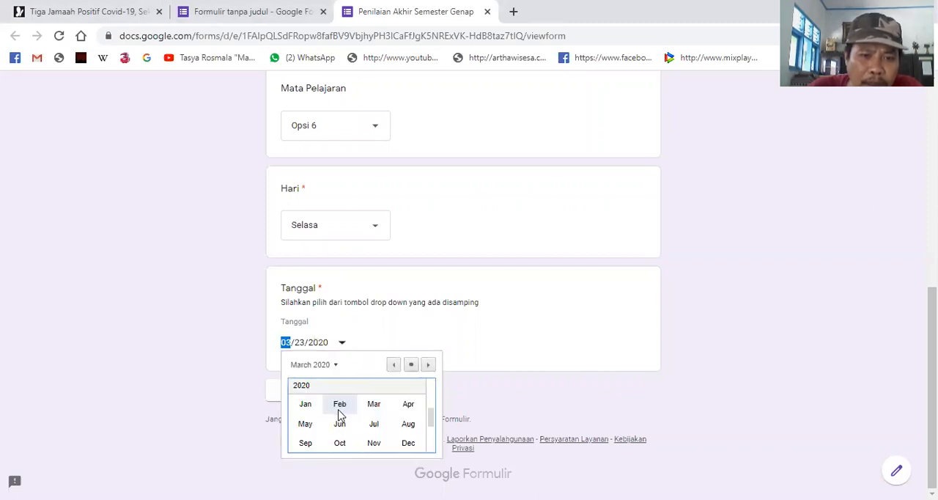
{"action": "left_click", "coordinate": [403, 410]}
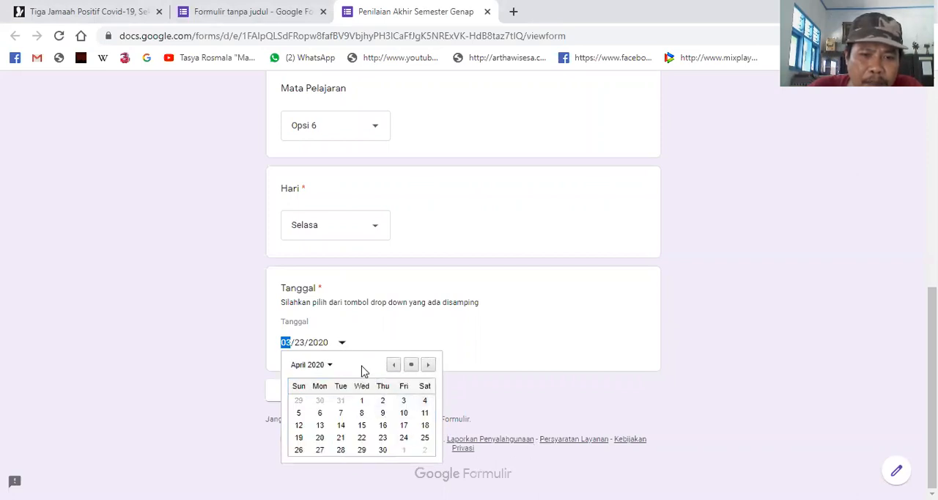
{"action": "left_click", "coordinate": [323, 415]}
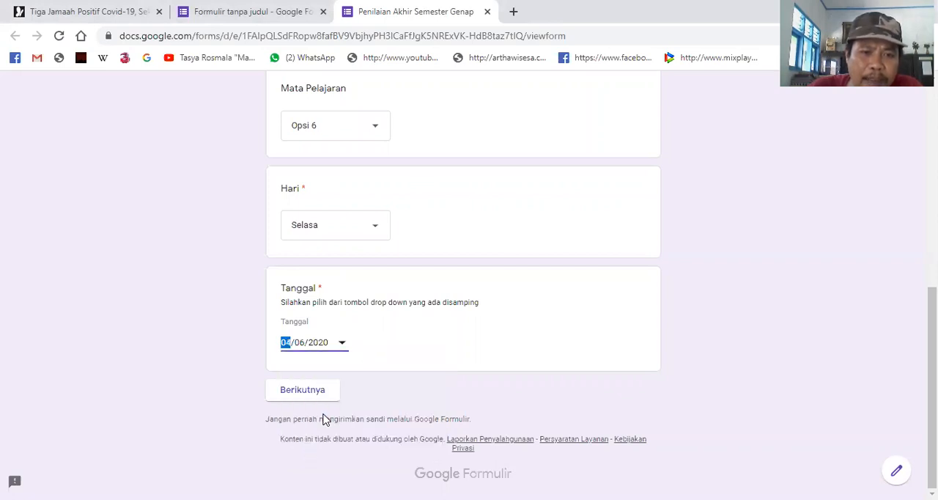
- Set the Tanggal answer to 04/07/2020 and advance past the first SOAL page to question 2
{"action": "left_click", "coordinate": [341, 344]}
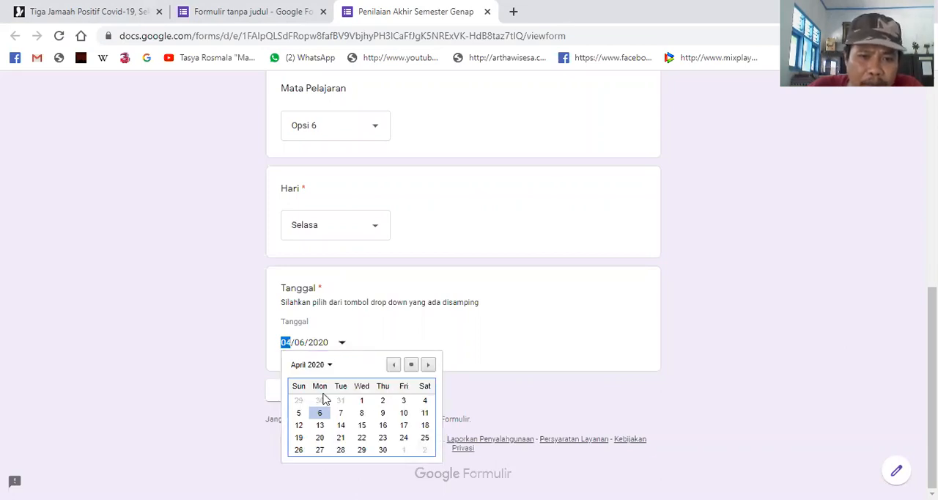
{"action": "left_click", "coordinate": [343, 412]}
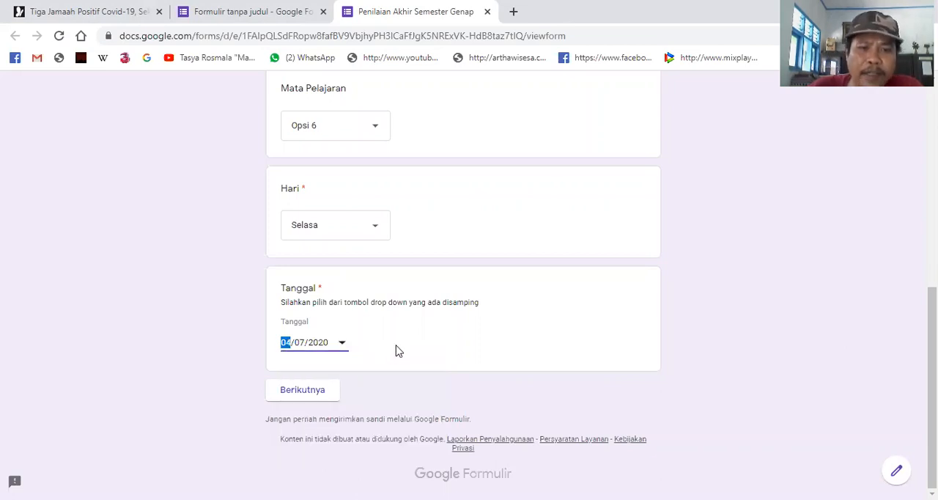
{"action": "left_click", "coordinate": [308, 398]}
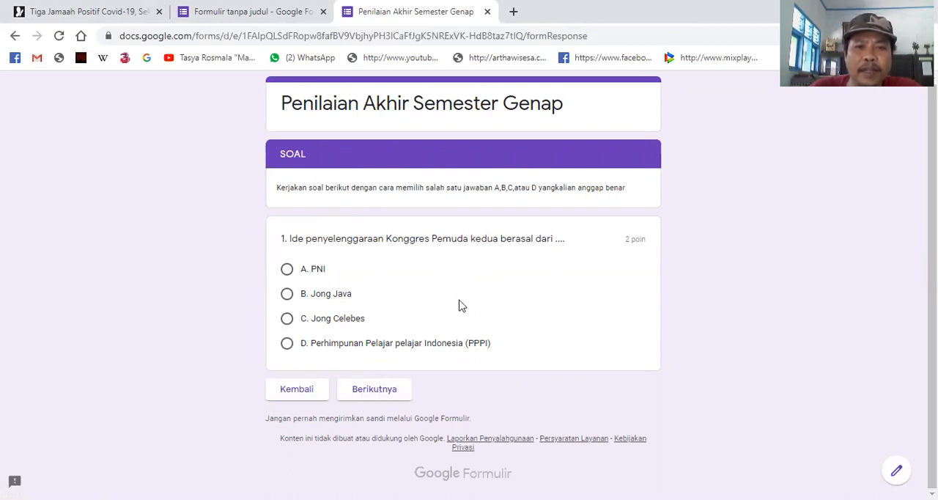
{"action": "left_click", "coordinate": [382, 397]}
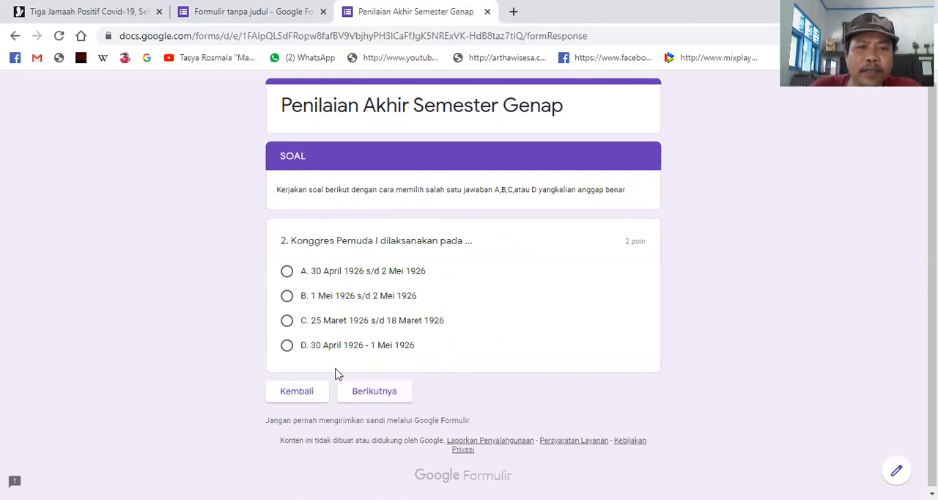
- Advance to the SOAL URAIAN page and try out the answer field of essay question 1, clearing the trial text
{"action": "left_click", "coordinate": [387, 392]}
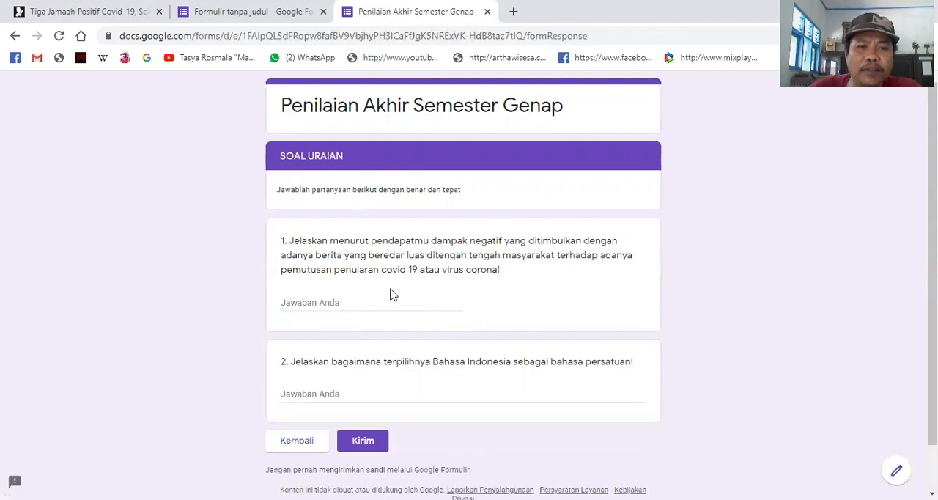
{"action": "scroll", "coordinate": [389, 297], "scroll_direction": "down", "scroll_amount": 2}
{"action": "left_click", "coordinate": [320, 250]}
{"action": "type", "text": "h"}
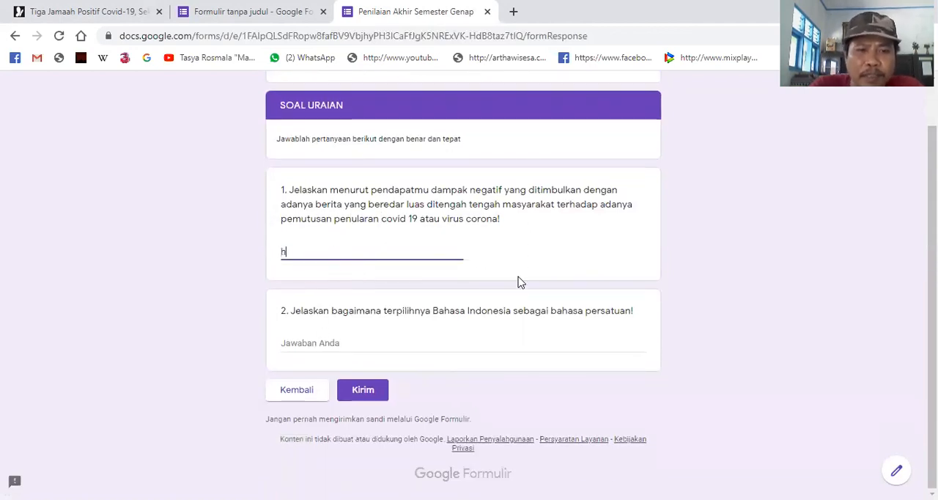
{"action": "type", "text": "akjs"}
{"action": "key", "text": "BackSpace"}
{"action": "key", "text": "BackSpace"}
{"action": "key", "text": "BackSpace"}
{"action": "key", "text": "BackSpace"}
{"action": "key", "text": "BackSpace"}
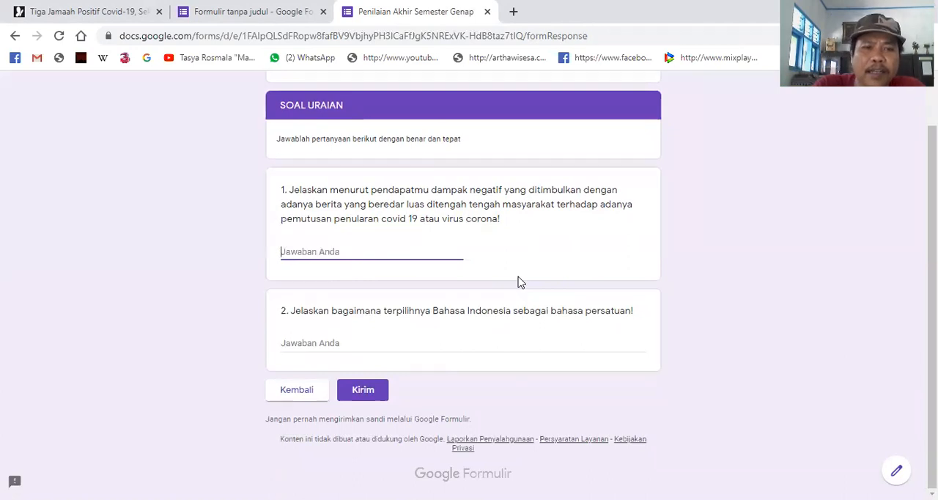
- Submit the test response with both essay answers left blank and close the form preview
{"action": "left_click", "coordinate": [366, 337]}
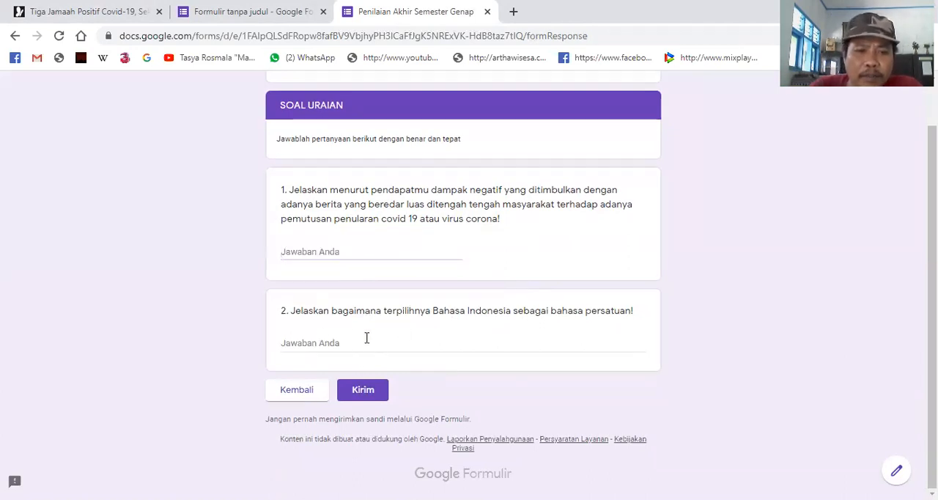
{"action": "left_click", "coordinate": [368, 396]}
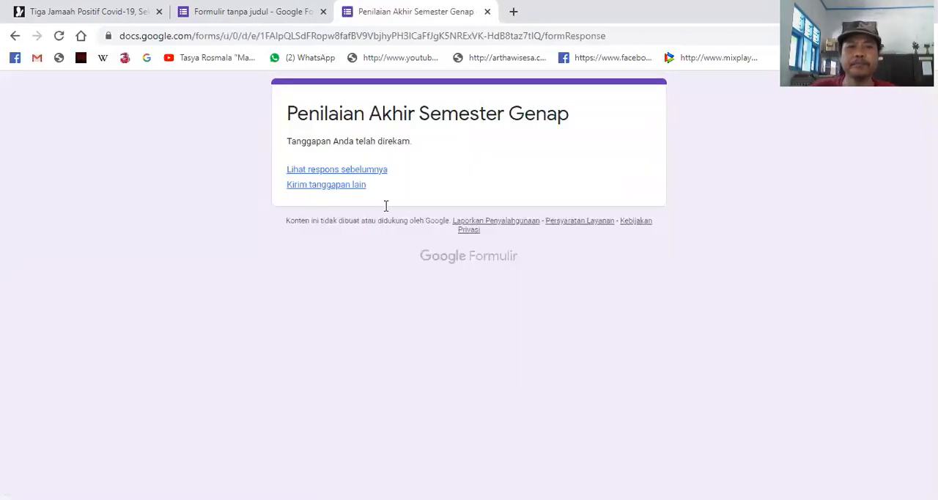
{"action": "left_click", "coordinate": [487, 11]}
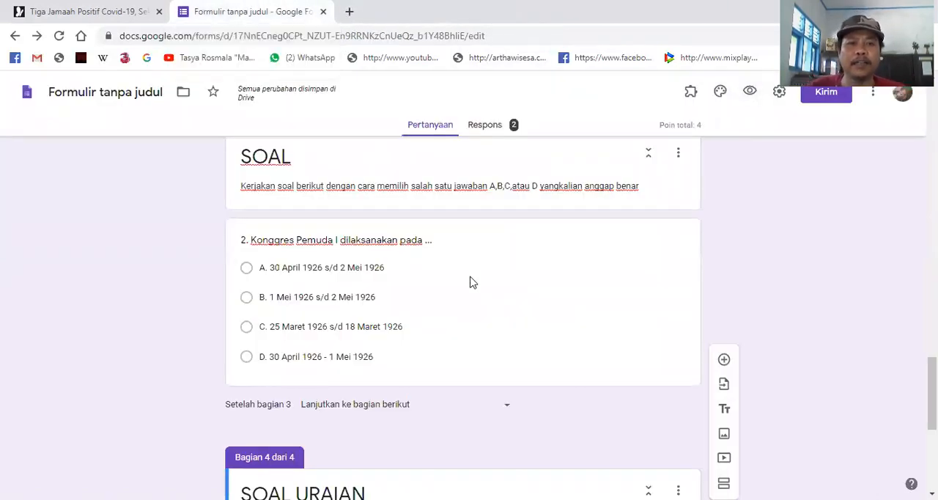
- Open the form's send options, choose sharing by link and shorten the URL
{"action": "scroll", "coordinate": [565, 340], "scroll_direction": "down", "scroll_amount": 5}
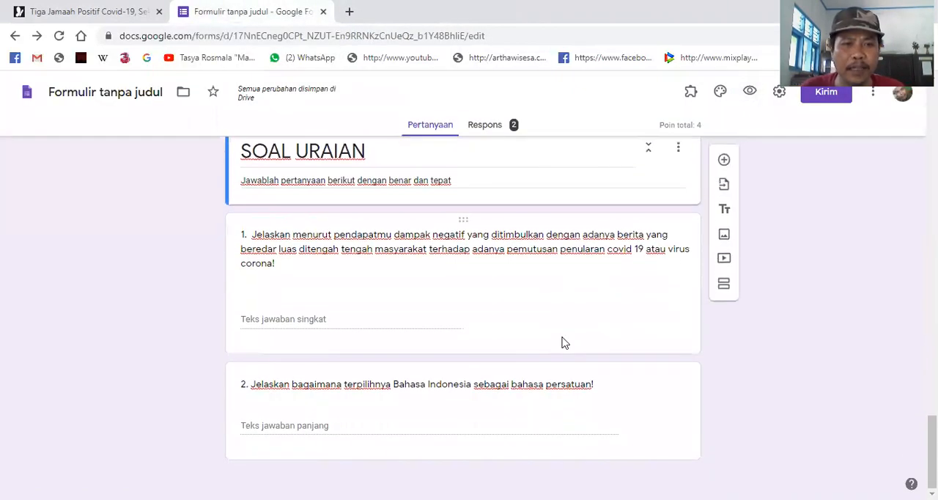
{"action": "scroll", "coordinate": [528, 367], "scroll_direction": "up", "scroll_amount": 20}
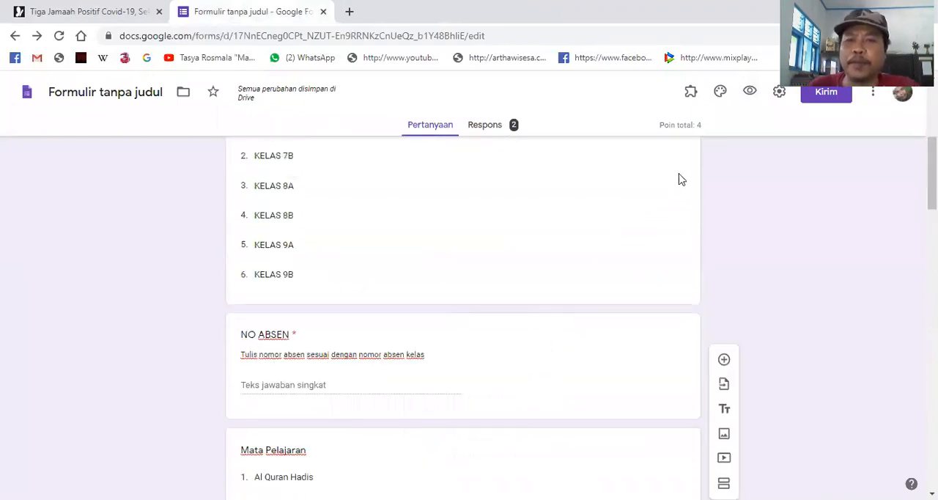
{"action": "left_click", "coordinate": [824, 95]}
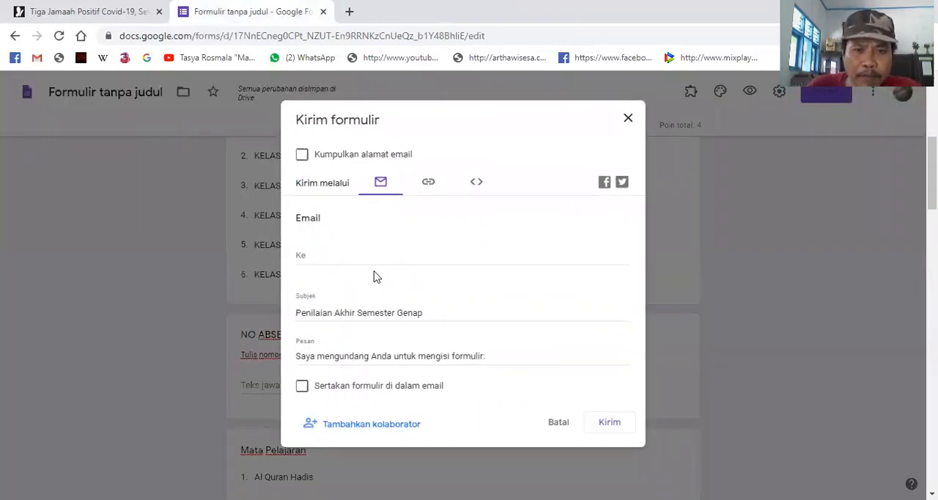
{"action": "left_click", "coordinate": [429, 184]}
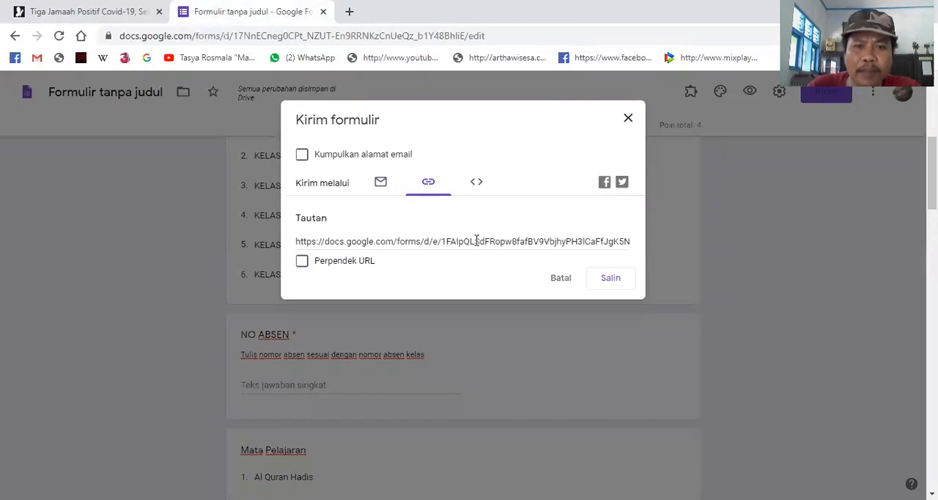
{"action": "left_click", "coordinate": [480, 241]}
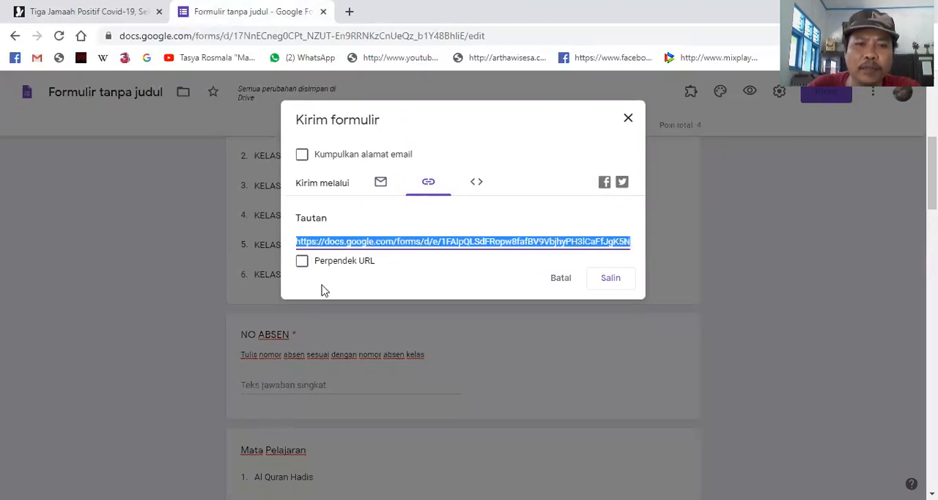
{"action": "left_click", "coordinate": [302, 268]}
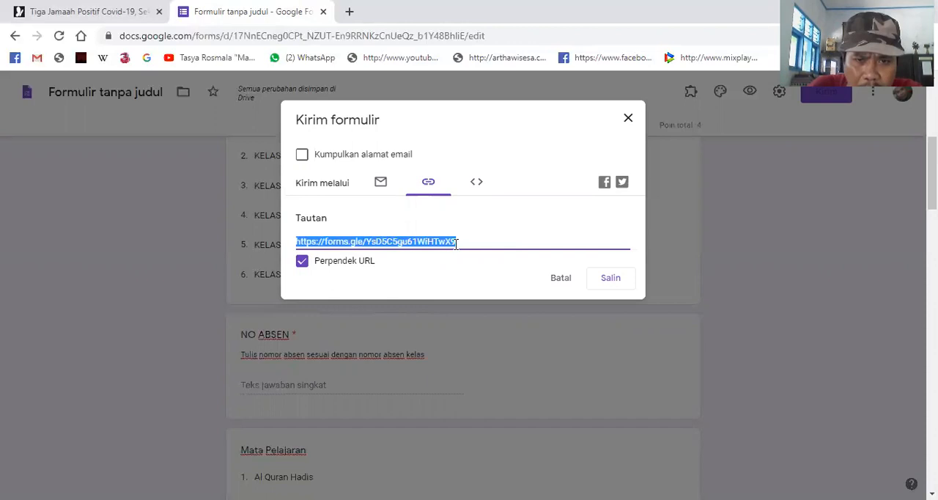
- Open bit.ly in a new browser tab
{"action": "left_click", "coordinate": [351, 11]}
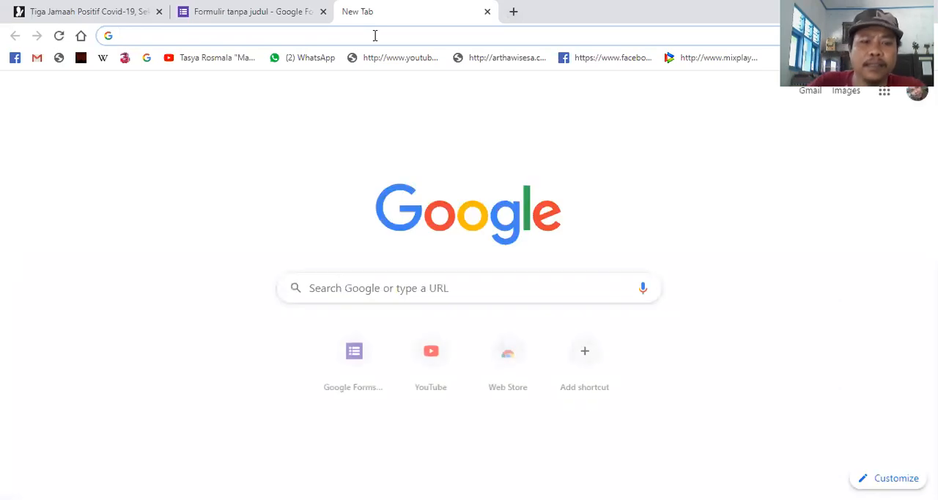
{"action": "type", "text": "bi"}
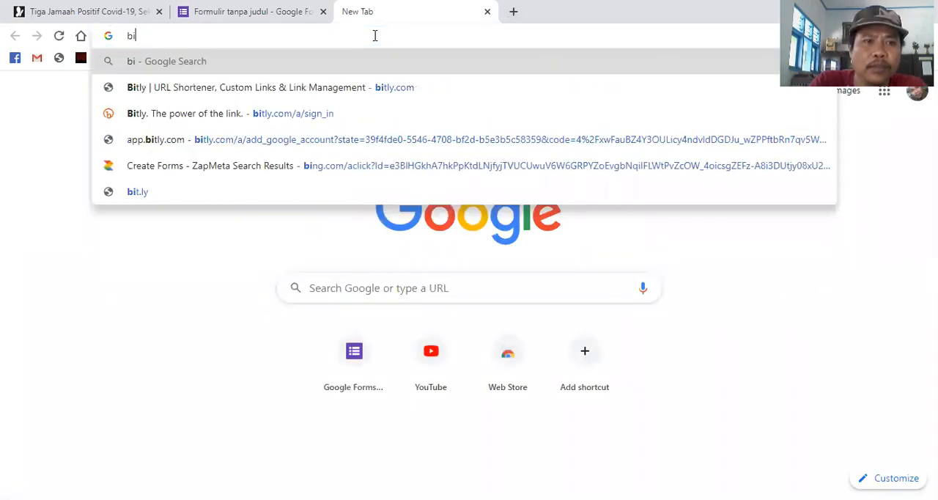
{"action": "type", "text": "t.ly"}
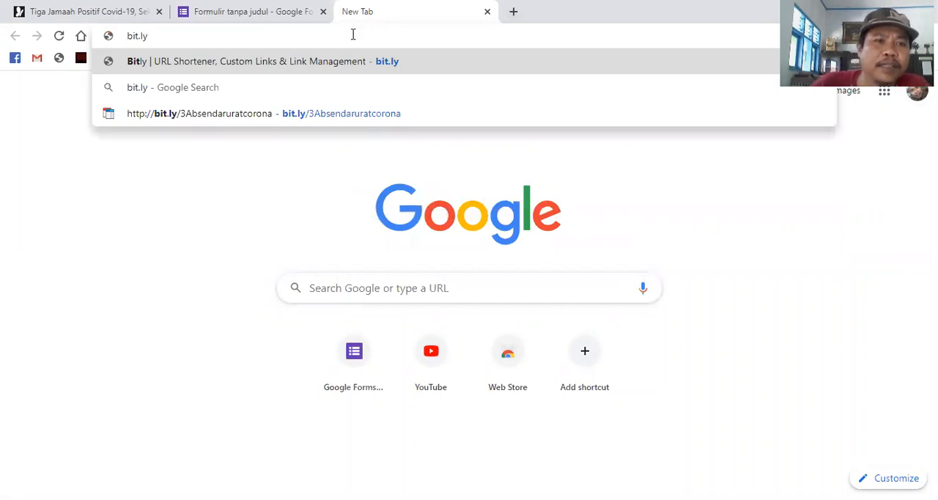
{"action": "key", "text": "Return"}
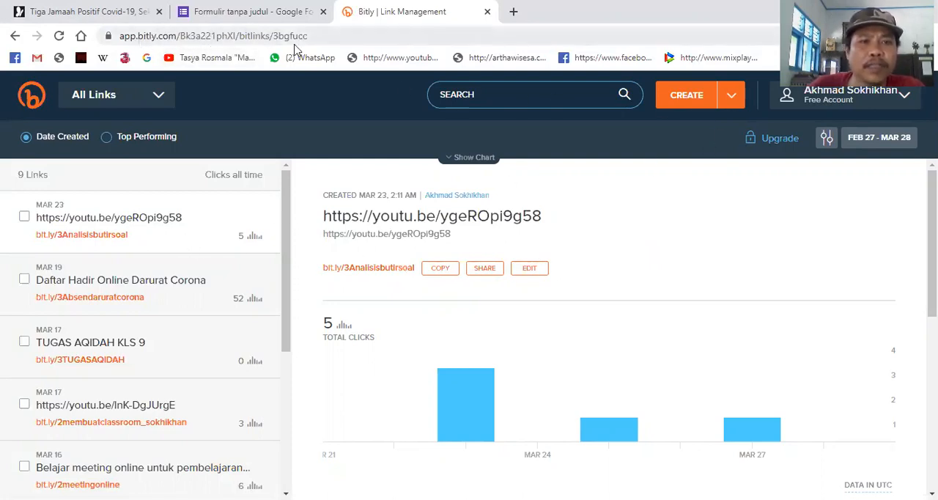
- Create a new Bitly link from the form's shortened forms.gle URL, copied from the Google Forms send options
{"action": "left_click", "coordinate": [689, 97]}
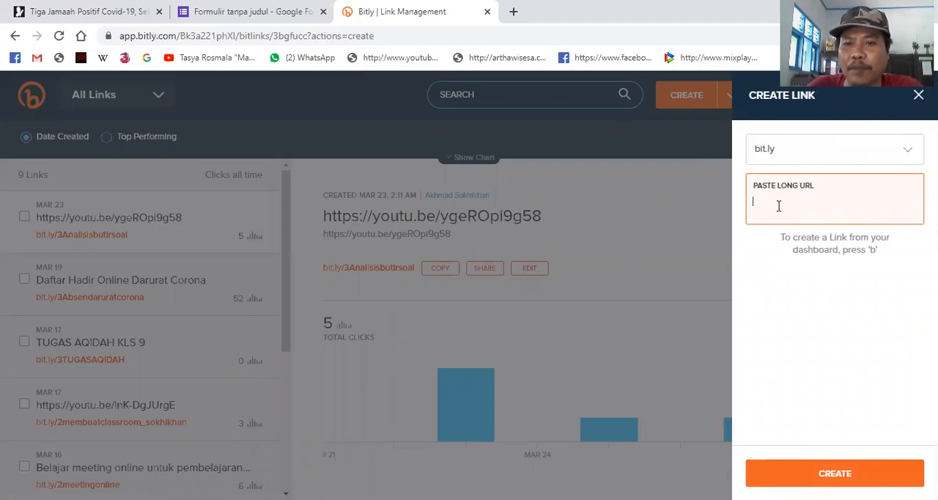
{"action": "left_click", "coordinate": [239, 14]}
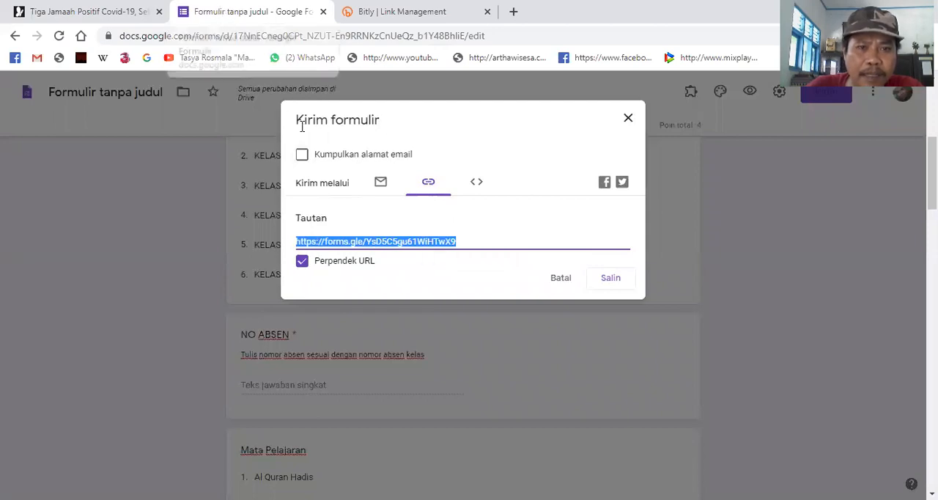
{"action": "right_click", "coordinate": [352, 242]}
{"action": "left_click", "coordinate": [379, 253]}
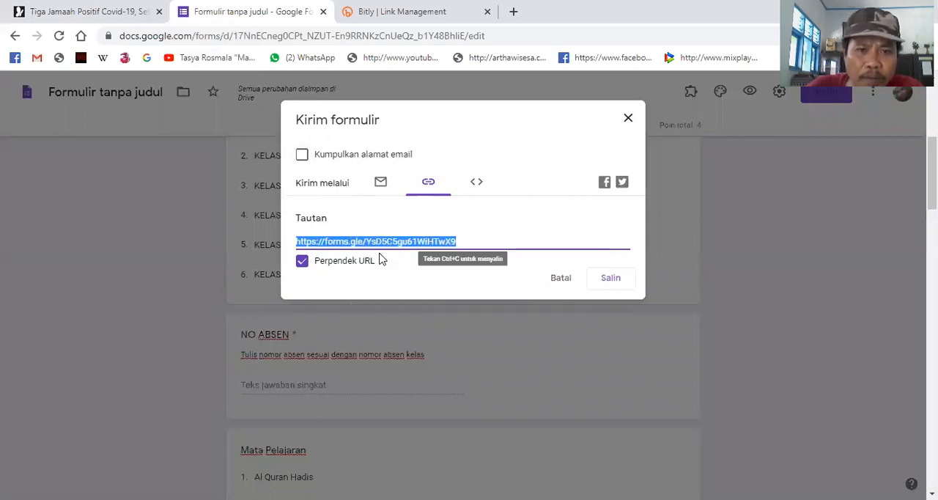
{"action": "left_click", "coordinate": [419, 11]}
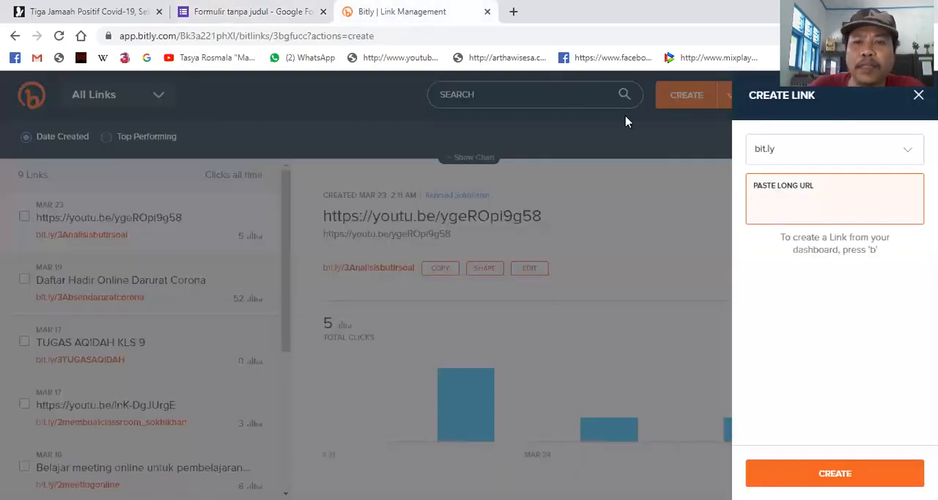
{"action": "right_click", "coordinate": [780, 203]}
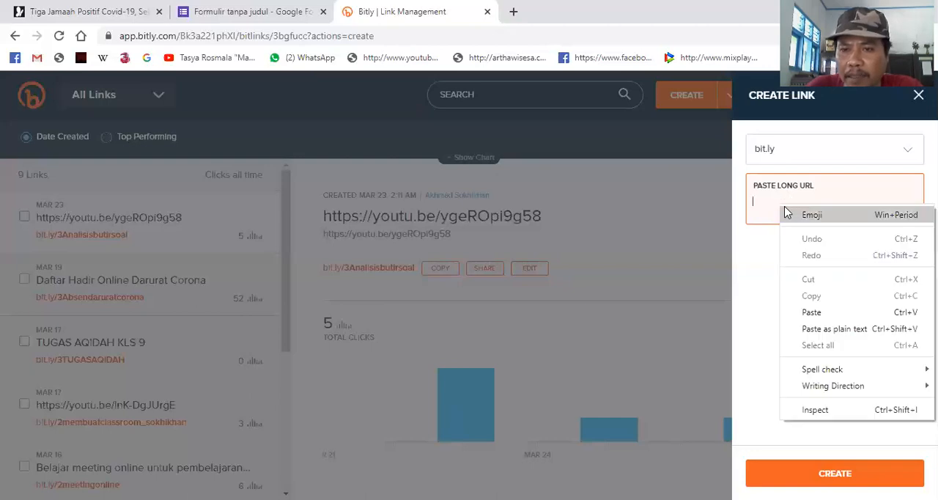
{"action": "left_click", "coordinate": [828, 315]}
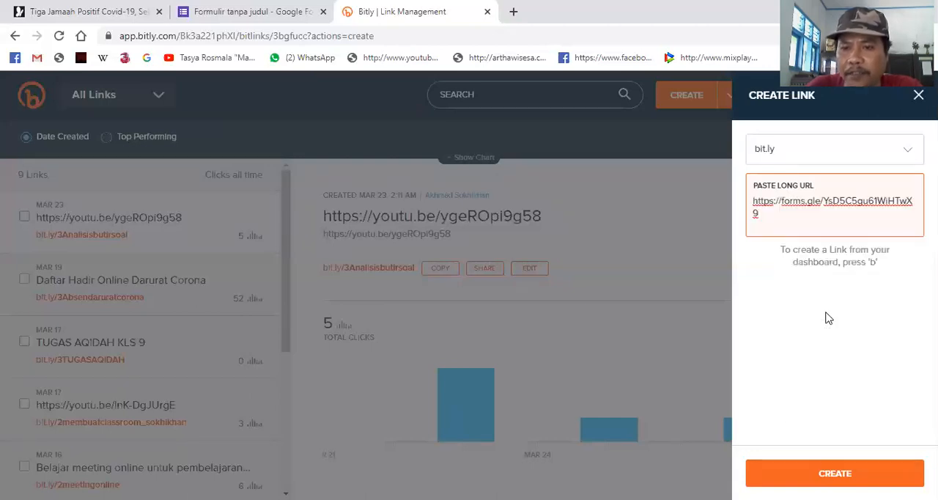
{"action": "key", "text": "Return"}
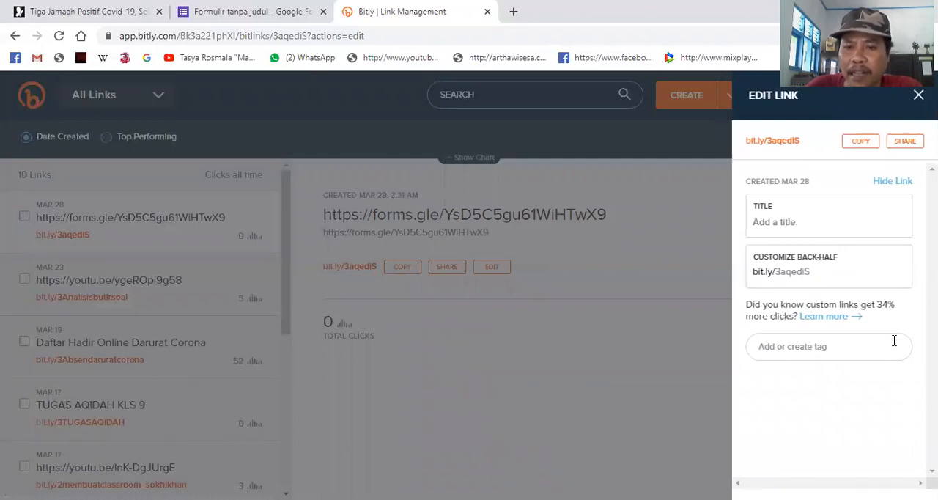
- Title the new Bitly link "Penilaia Akhir Semester Genap 1920"
{"action": "left_click", "coordinate": [807, 225]}
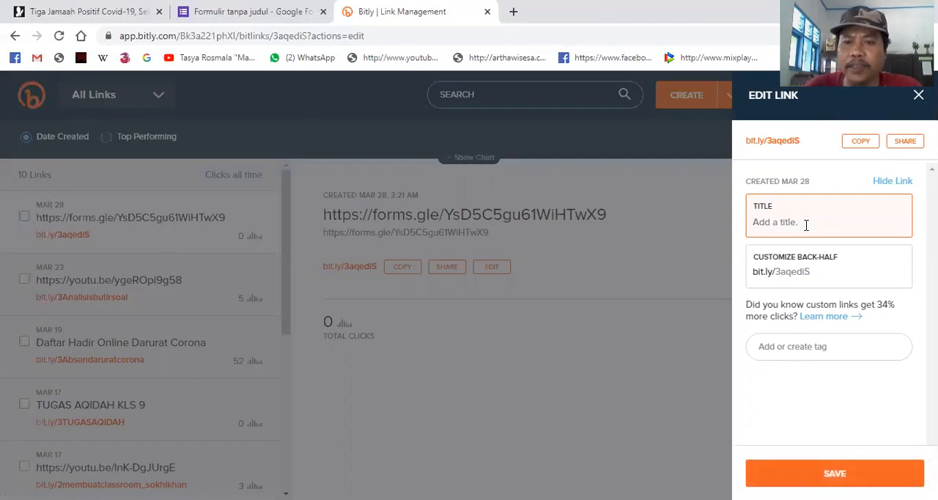
{"action": "type", "text": "Penilaia Akhir Semester Gena"}
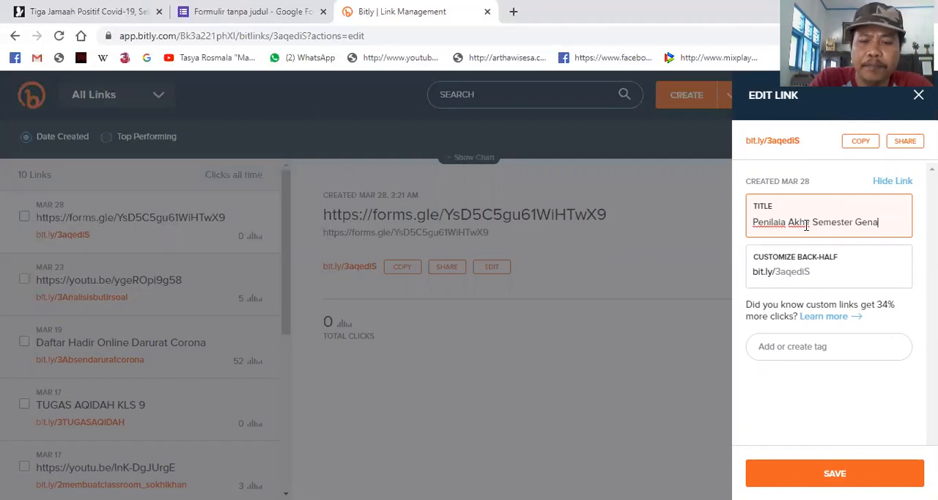
{"action": "type", "text": "0"}
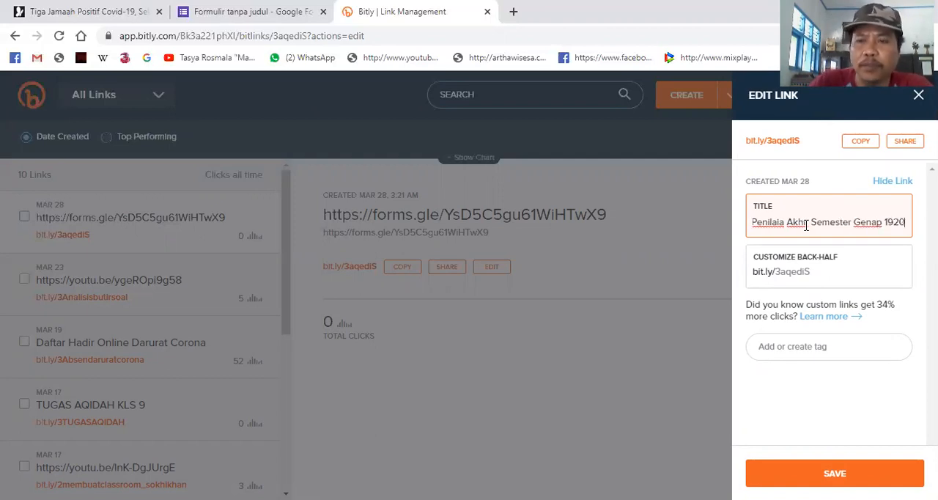
- Customize the link's back-half to PAT_Genap_1920, save the link and close its editing pane
{"action": "double_click", "coordinate": [819, 271]}
{"action": "left_click", "coordinate": [819, 271]}
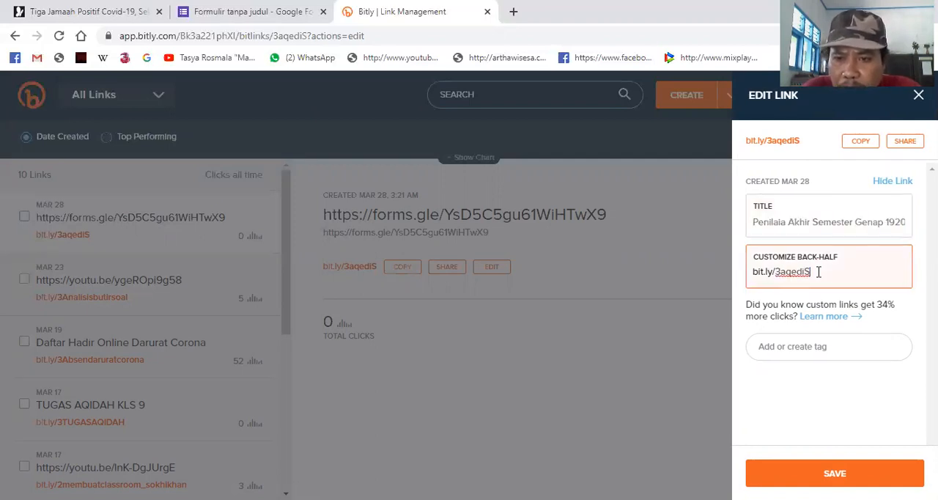
{"action": "key", "text": "BackSpace"}
{"action": "key", "text": "BackSpace"}
{"action": "key", "text": "BackSpace"}
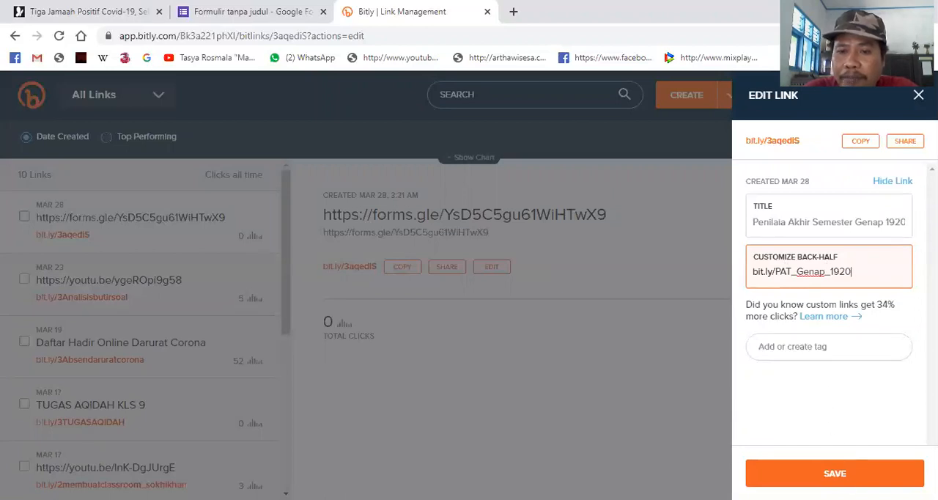
{"action": "left_click", "coordinate": [836, 473]}
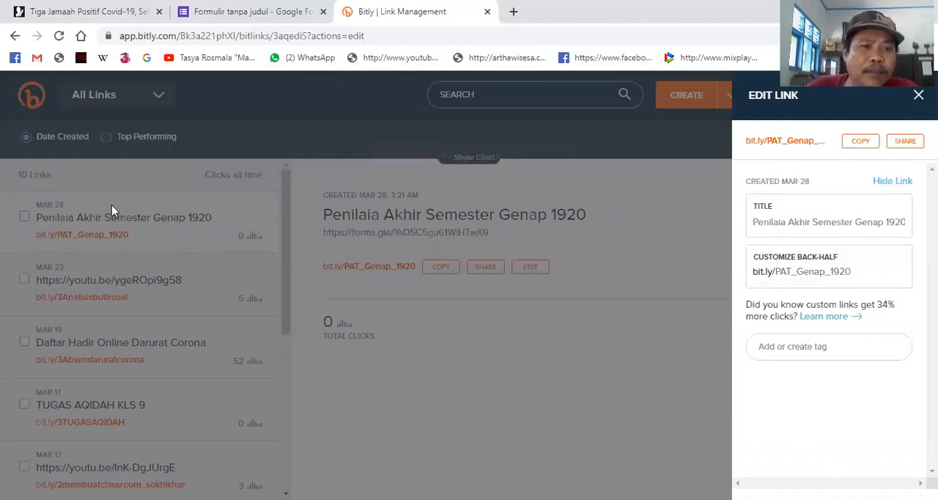
{"action": "left_click", "coordinate": [919, 95]}
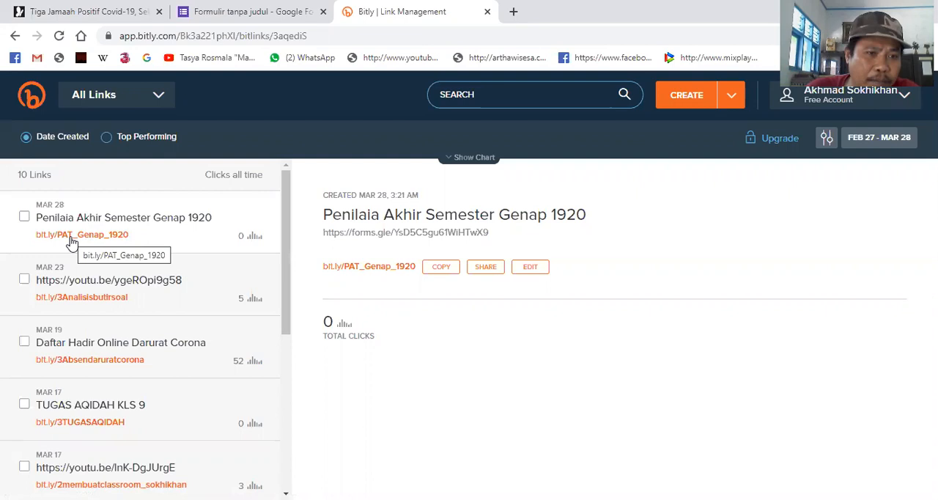
- Copy the short link bit.ly/PAT_Genap_1920 to the clipboard
{"action": "right_click", "coordinate": [72, 242]}
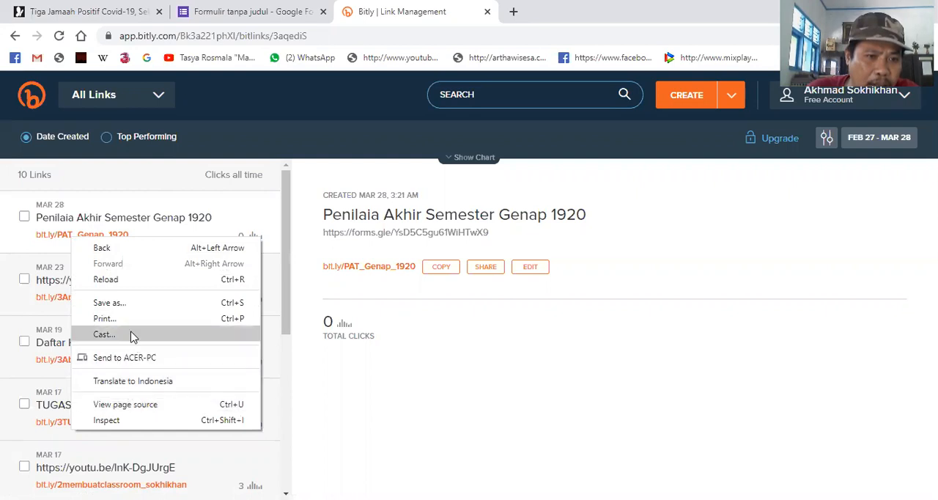
{"action": "left_click", "coordinate": [438, 308]}
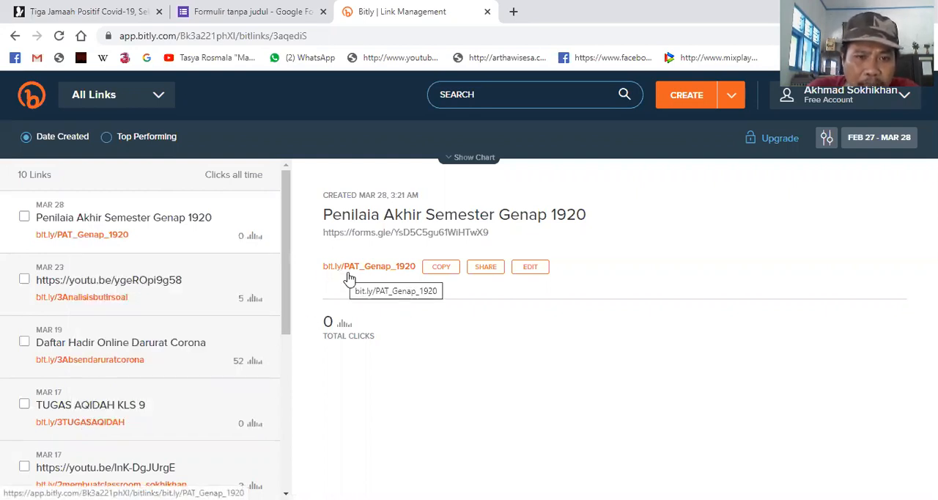
{"action": "left_click", "coordinate": [436, 269]}
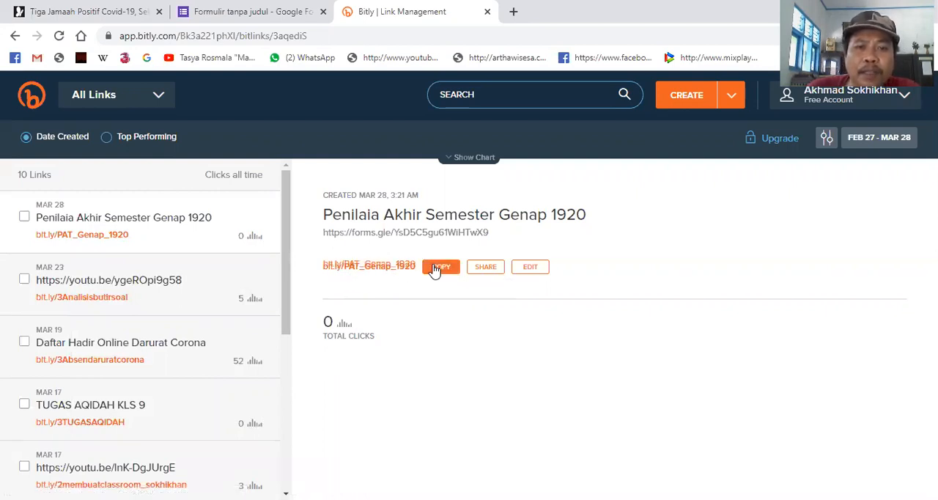
- Open the copied short link bit.ly/PAT_Genap_1920 in a new browser tab to test it
{"action": "left_click", "coordinate": [512, 11]}
{"action": "right_click", "coordinate": [488, 39]}
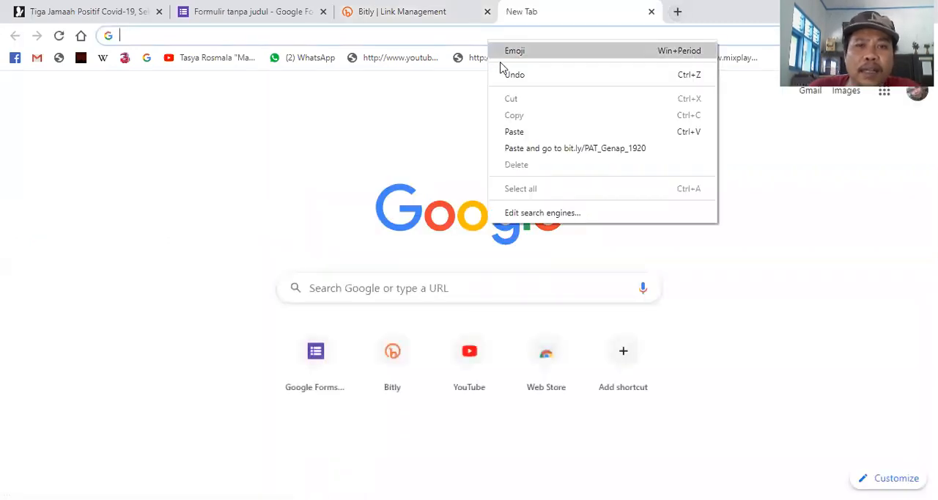
{"action": "left_click", "coordinate": [515, 132]}
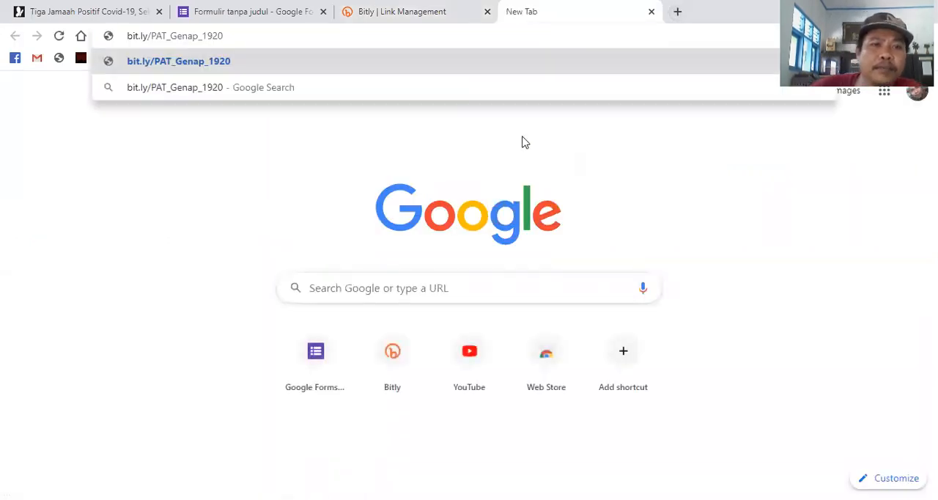
{"action": "key", "text": "Return"}
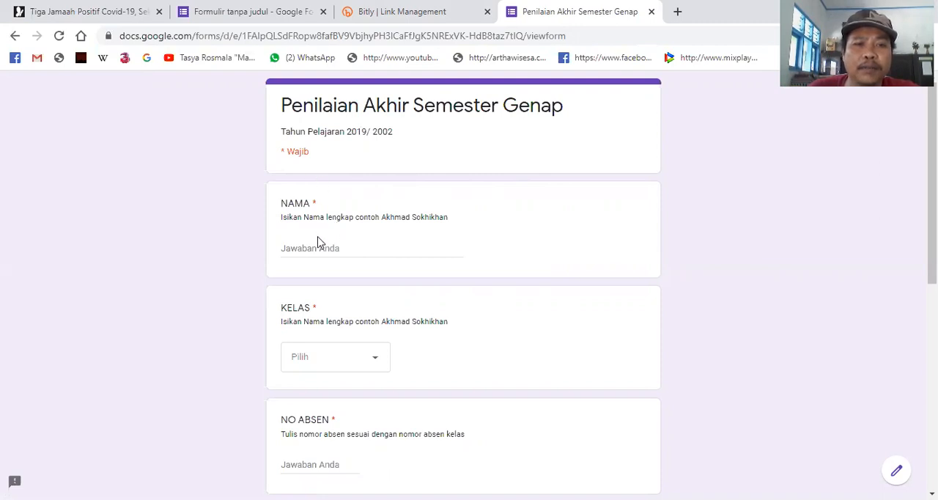
- Examine the respondent view of the form, from the title and NAMA question down to the Tanggal question
{"action": "scroll", "coordinate": [330, 249], "scroll_direction": "down", "scroll_amount": 2}
{"action": "scroll", "coordinate": [345, 242], "scroll_direction": "down", "scroll_amount": 1}
{"action": "scroll", "coordinate": [352, 279], "scroll_direction": "down", "scroll_amount": 2}
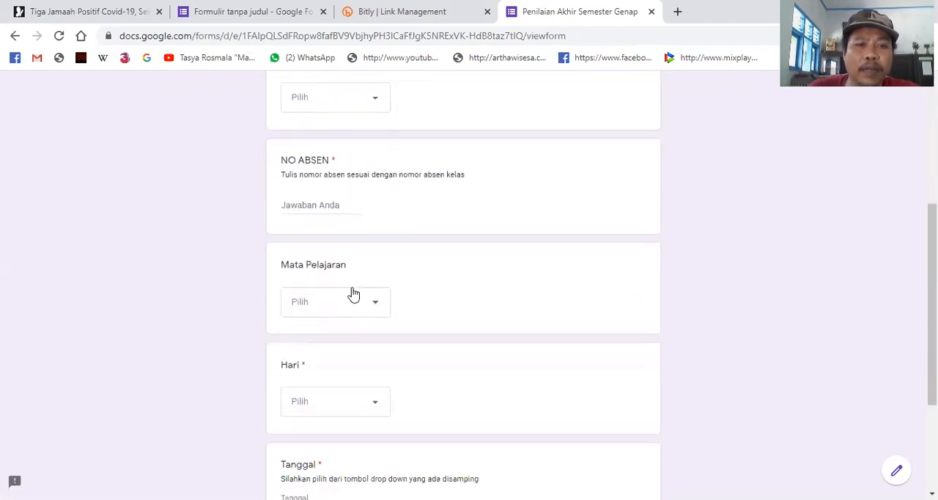
{"action": "scroll", "coordinate": [350, 308], "scroll_direction": "down", "scroll_amount": 1}
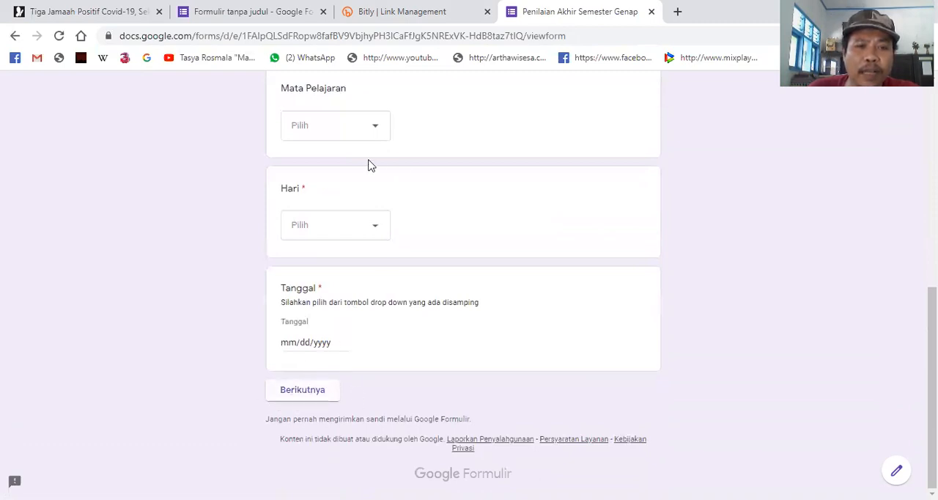
{"action": "scroll", "coordinate": [363, 164], "scroll_direction": "up", "scroll_amount": 6}
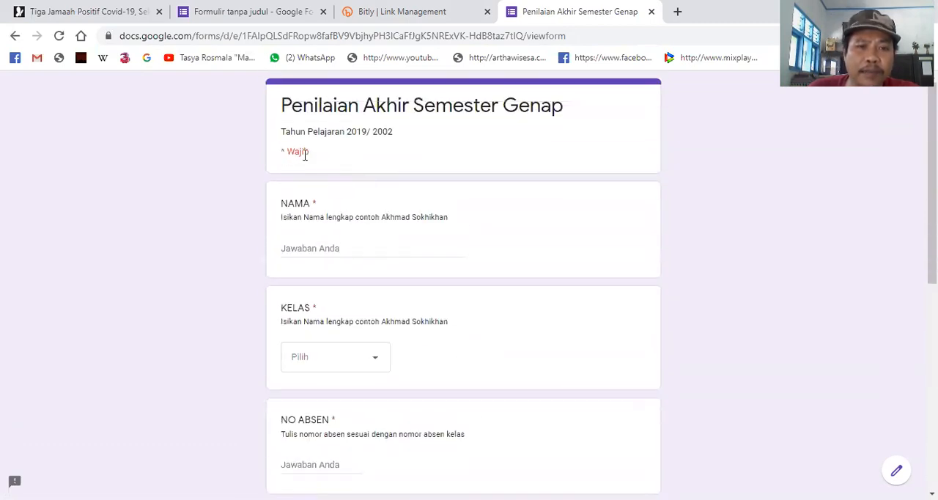
{"action": "scroll", "coordinate": [345, 300], "scroll_direction": "down", "scroll_amount": 2}
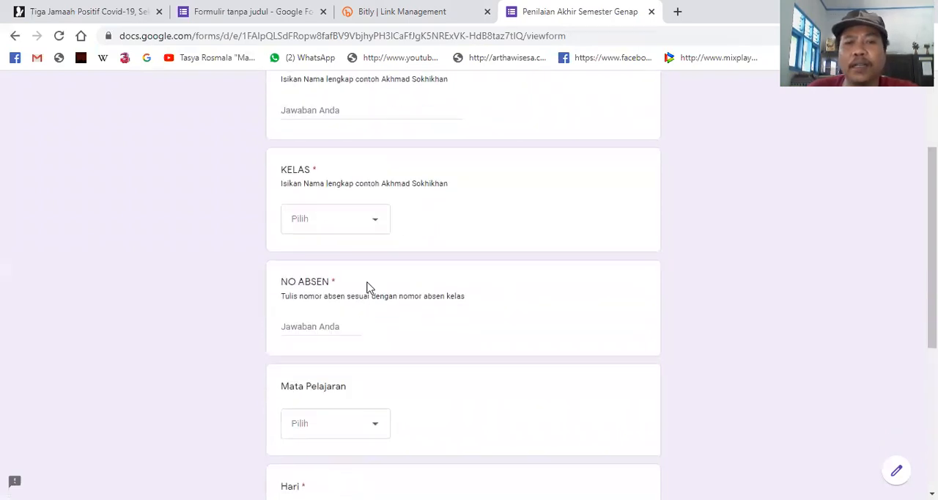
{"action": "scroll", "coordinate": [370, 283], "scroll_direction": "down", "scroll_amount": 4}
{"action": "scroll", "coordinate": [375, 256], "scroll_direction": "up", "scroll_amount": 1}
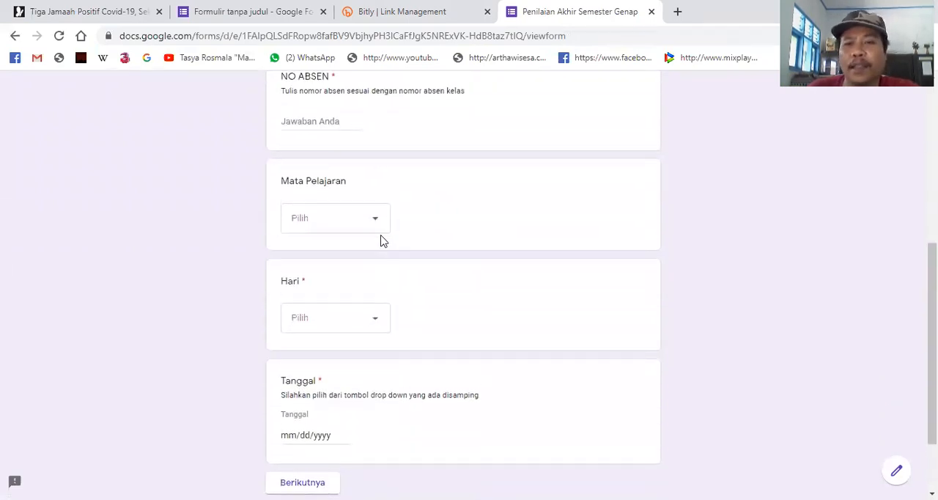
{"action": "scroll", "coordinate": [381, 245], "scroll_direction": "down", "scroll_amount": 2}
{"action": "scroll", "coordinate": [424, 258], "scroll_direction": "up", "scroll_amount": 6}
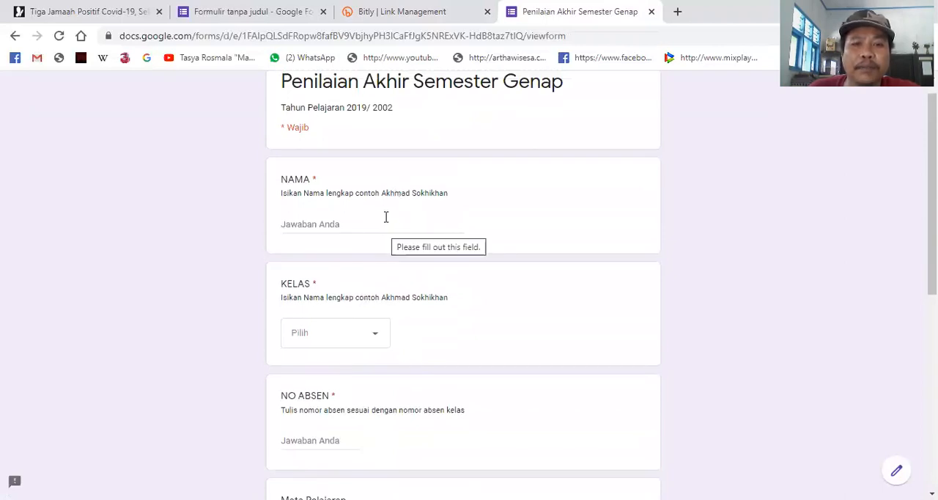
{"action": "scroll", "coordinate": [386, 217], "scroll_direction": "up", "scroll_amount": 1}
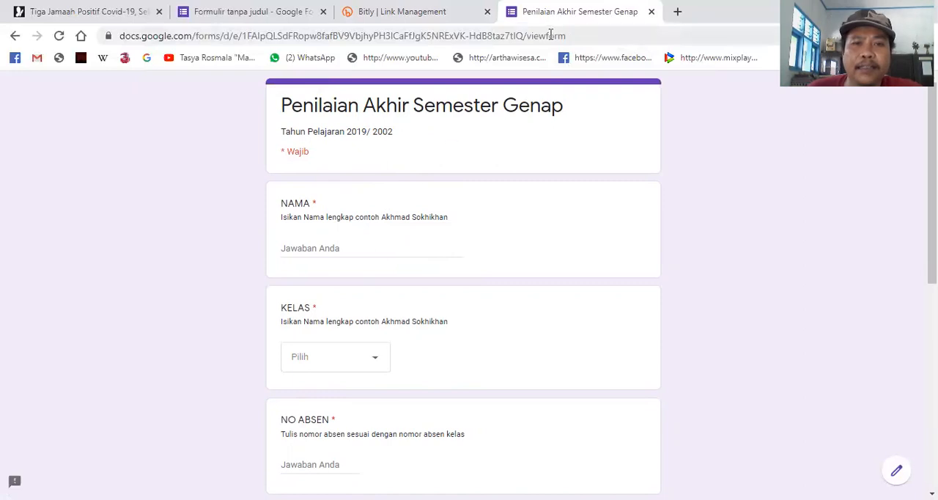
- Close the test form and the editor's send dialog, and open the form's response summary
{"action": "left_click", "coordinate": [652, 13]}
{"action": "left_click", "coordinate": [252, 15]}
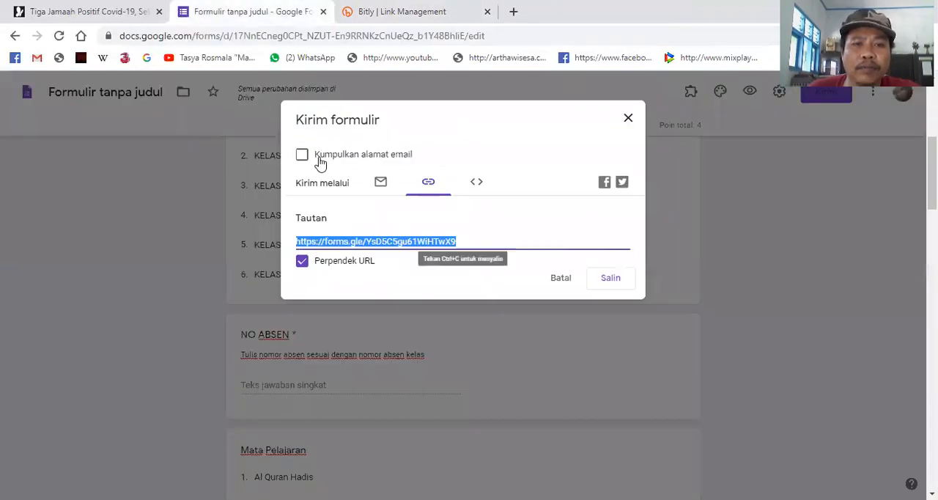
{"action": "left_click", "coordinate": [628, 120]}
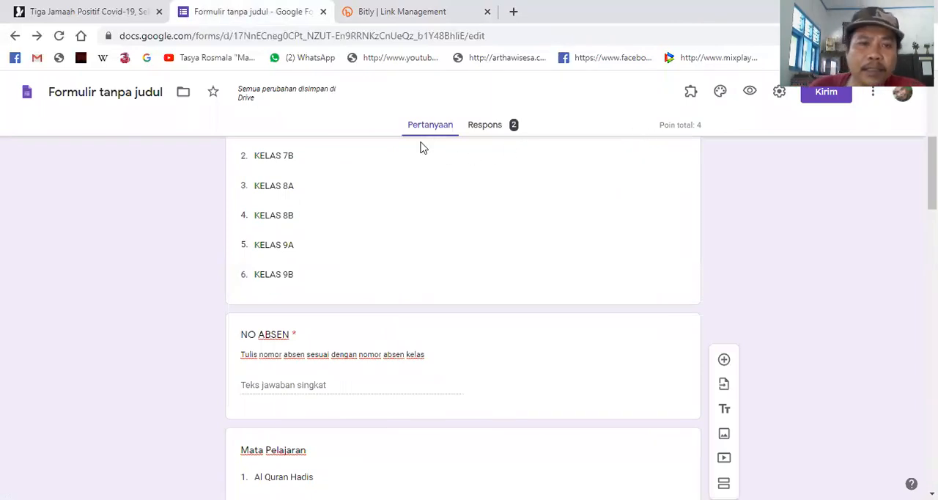
{"action": "scroll", "coordinate": [378, 293], "scroll_direction": "up", "scroll_amount": 2}
{"action": "left_click", "coordinate": [484, 132]}
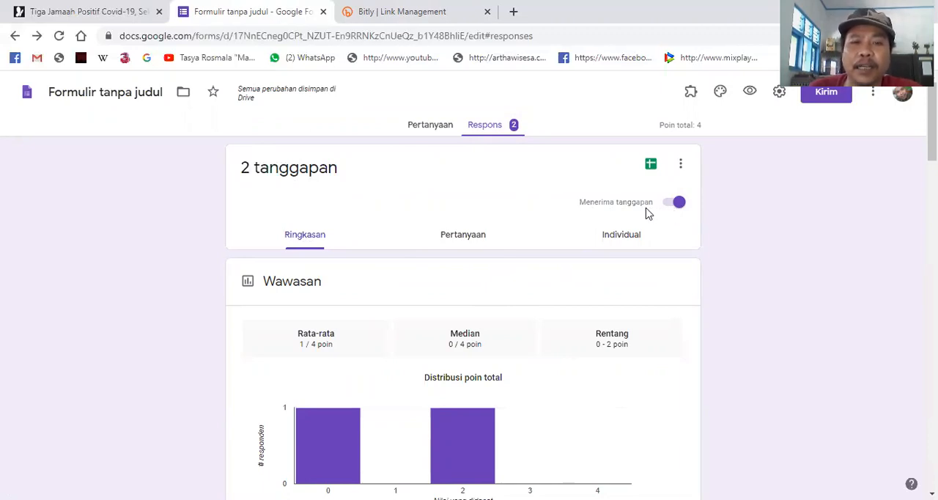
{"action": "scroll", "coordinate": [384, 278], "scroll_direction": "down", "scroll_amount": 3}
{"action": "scroll", "coordinate": [392, 269], "scroll_direction": "up", "scroll_amount": 3}
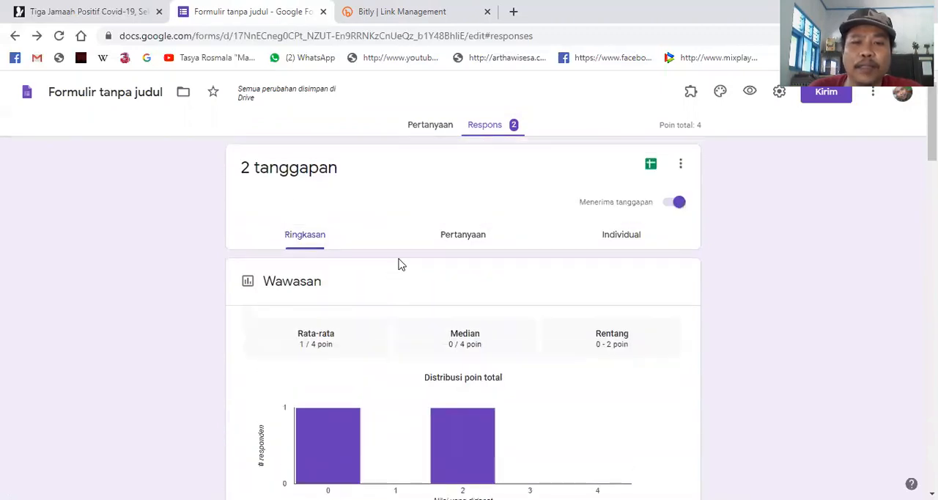
- Turn off accepting responses for the form and turn it back on
{"action": "left_click", "coordinate": [669, 209]}
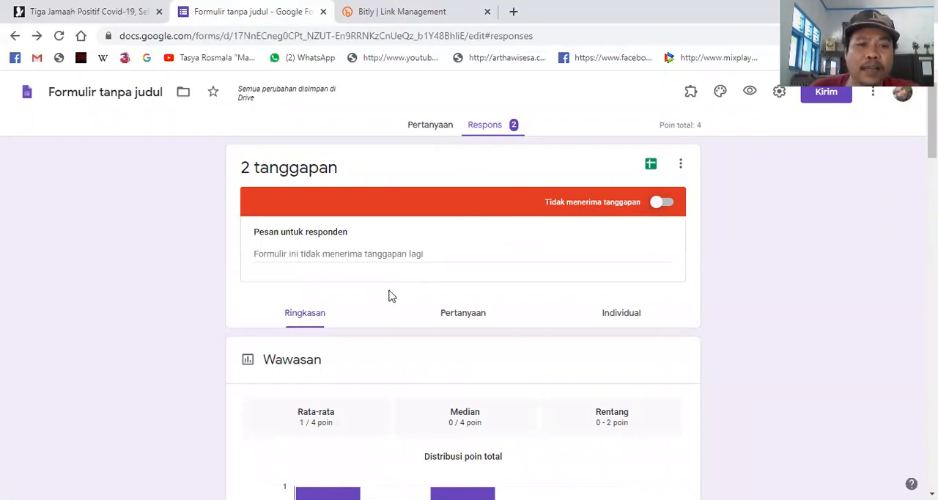
{"action": "scroll", "coordinate": [383, 308], "scroll_direction": "down", "scroll_amount": 6}
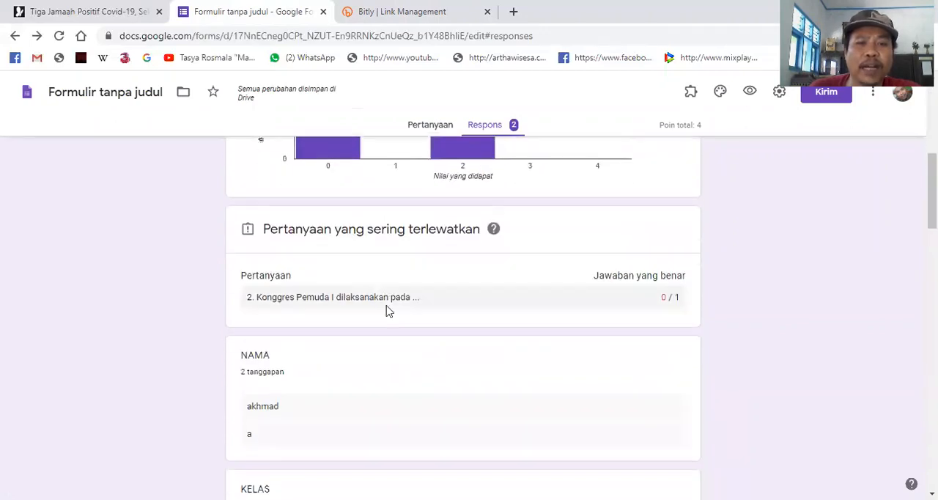
{"action": "scroll", "coordinate": [418, 302], "scroll_direction": "up", "scroll_amount": 6}
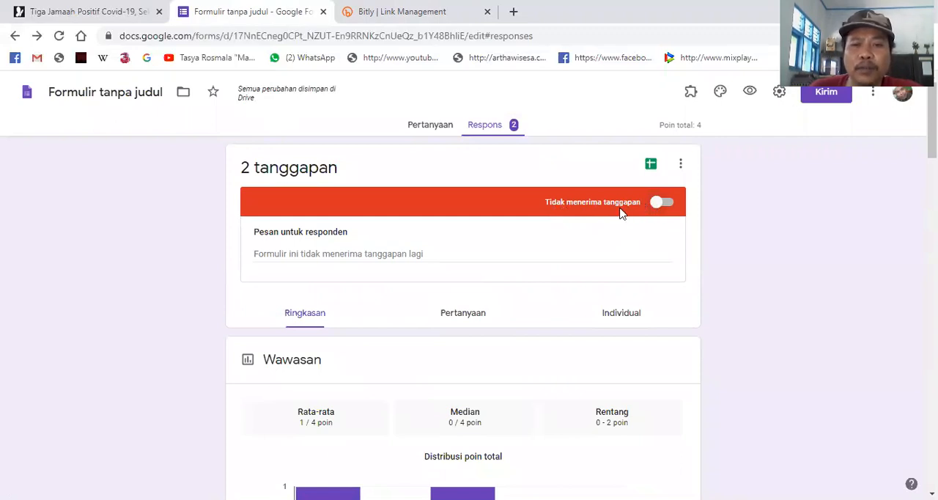
{"action": "left_click", "coordinate": [667, 207]}
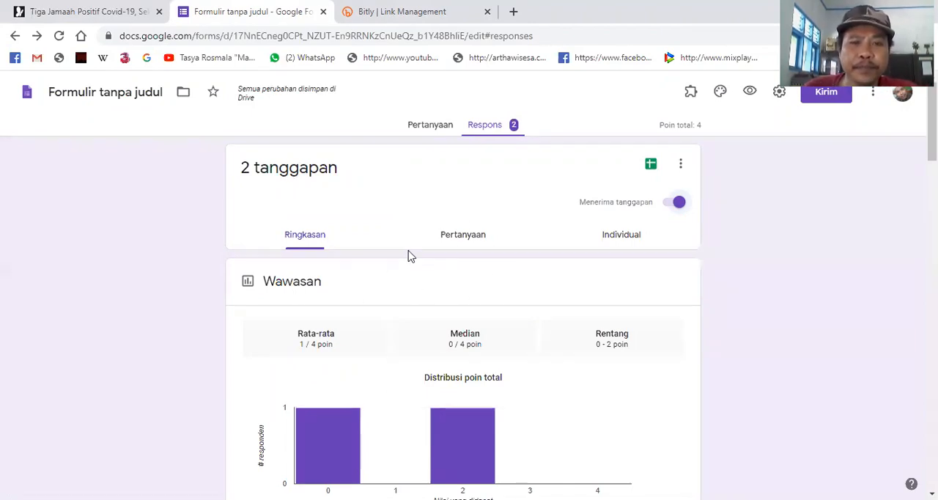
- Examine the response summary, from the score distribution and respondent details down to the SOAL URAIAN essay questions
{"action": "scroll", "coordinate": [301, 286], "scroll_direction": "down", "scroll_amount": 4}
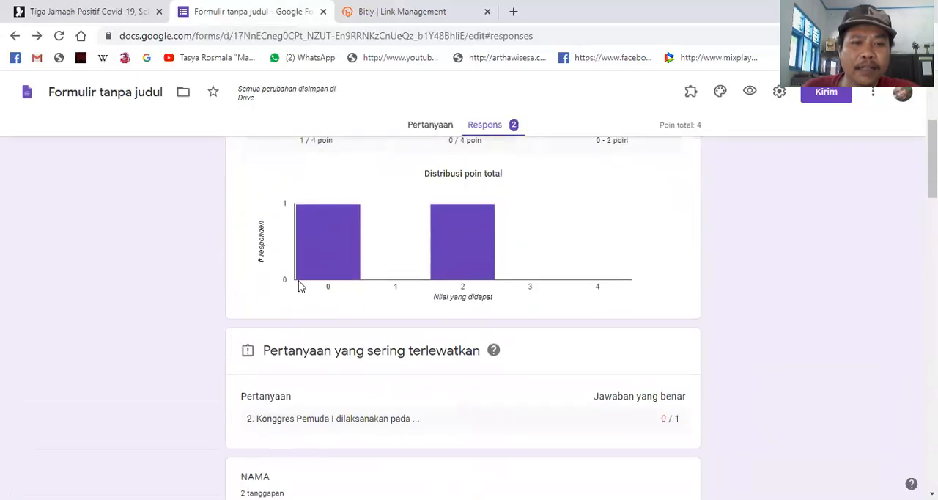
{"action": "scroll", "coordinate": [341, 339], "scroll_direction": "down", "scroll_amount": 3}
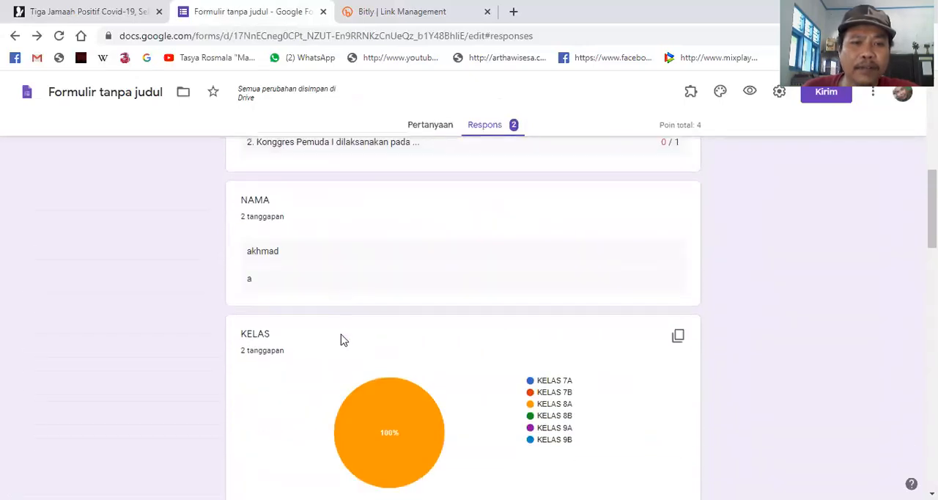
{"action": "scroll", "coordinate": [327, 320], "scroll_direction": "down", "scroll_amount": 3}
{"action": "scroll", "coordinate": [325, 321], "scroll_direction": "down", "scroll_amount": 4}
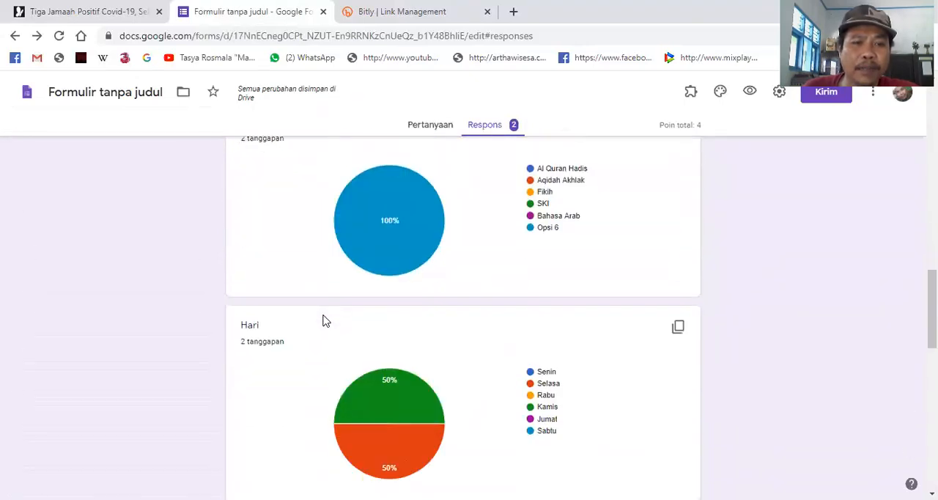
{"action": "scroll", "coordinate": [322, 348], "scroll_direction": "down", "scroll_amount": 4}
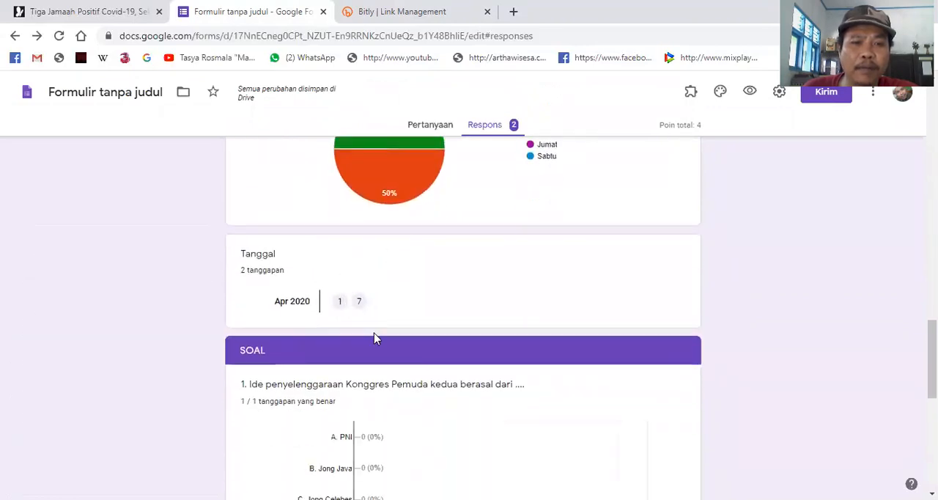
{"action": "scroll", "coordinate": [381, 344], "scroll_direction": "down", "scroll_amount": 2}
{"action": "scroll", "coordinate": [396, 353], "scroll_direction": "down", "scroll_amount": 5}
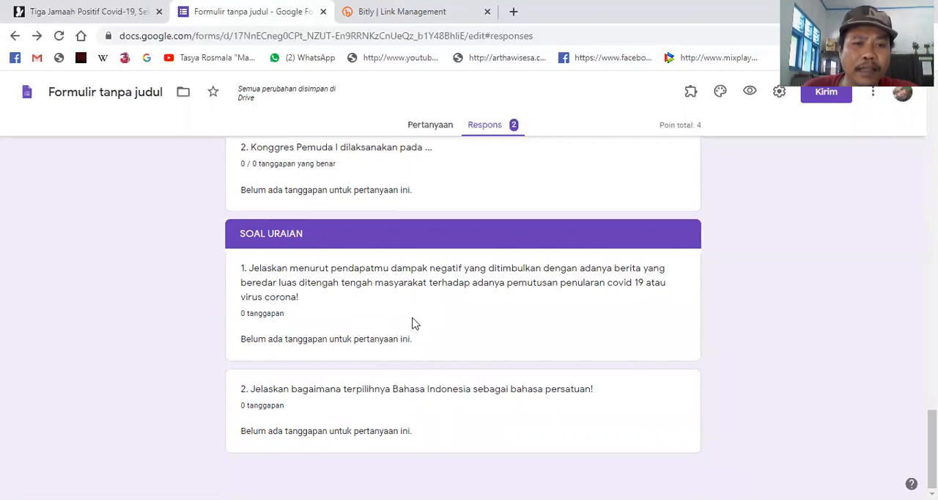
{"action": "scroll", "coordinate": [398, 338], "scroll_direction": "up", "scroll_amount": 20}
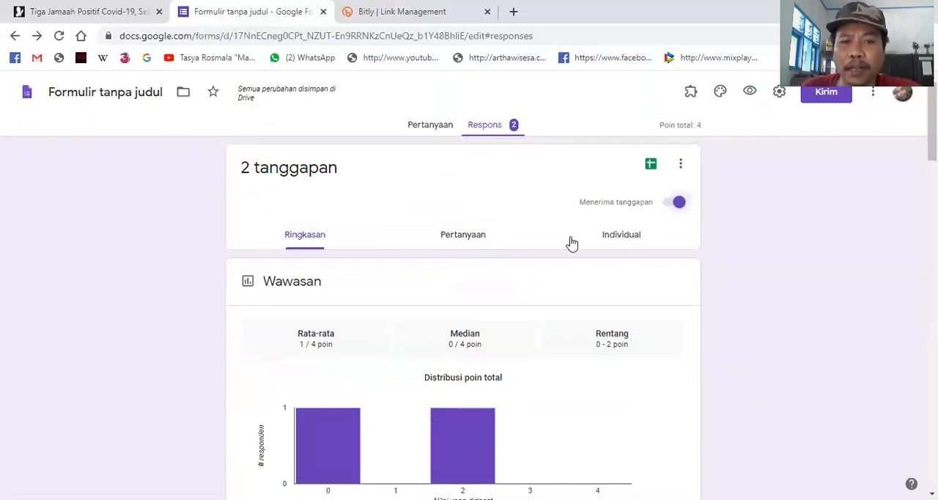
- Open the first individual response and examine its respondent details, answers and points per question through the essay section
{"action": "left_click", "coordinate": [634, 245]}
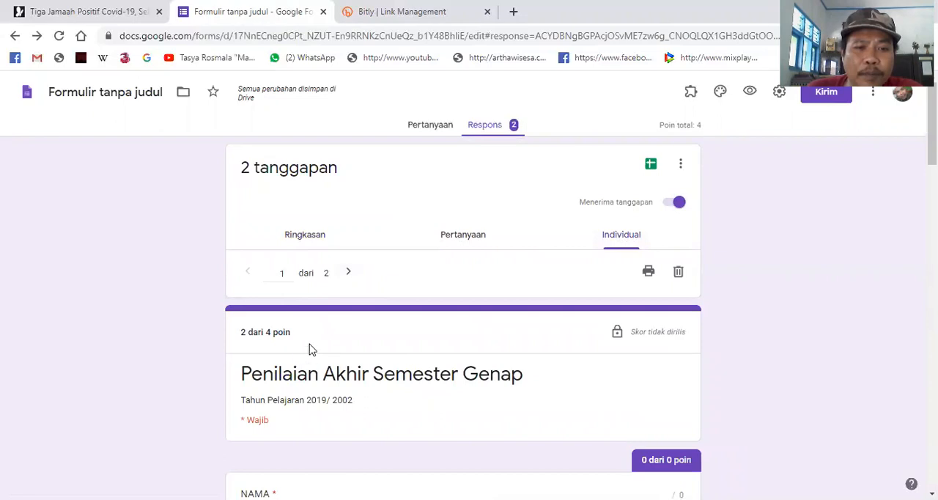
{"action": "scroll", "coordinate": [331, 360], "scroll_direction": "down", "scroll_amount": 3}
{"action": "scroll", "coordinate": [312, 314], "scroll_direction": "up", "scroll_amount": 3}
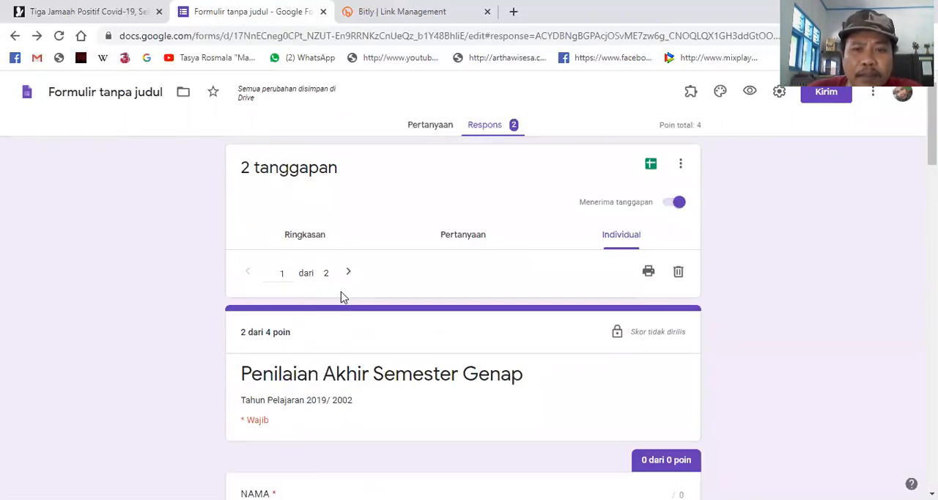
{"action": "scroll", "coordinate": [366, 297], "scroll_direction": "down", "scroll_amount": 2}
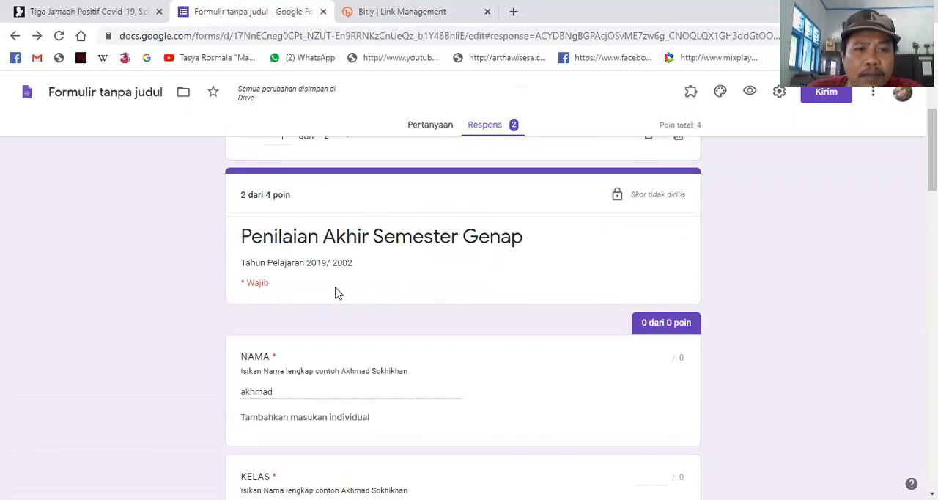
{"action": "scroll", "coordinate": [437, 306], "scroll_direction": "down", "scroll_amount": 1}
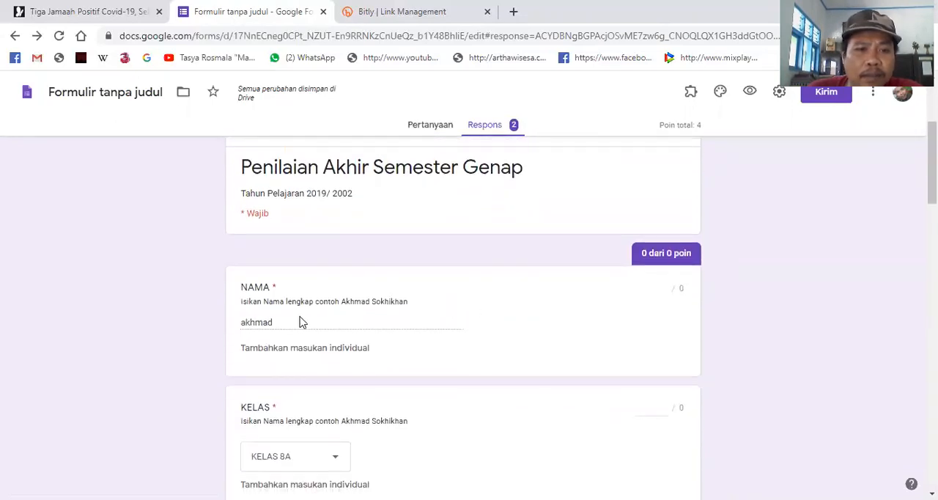
{"action": "scroll", "coordinate": [300, 322], "scroll_direction": "down", "scroll_amount": 1}
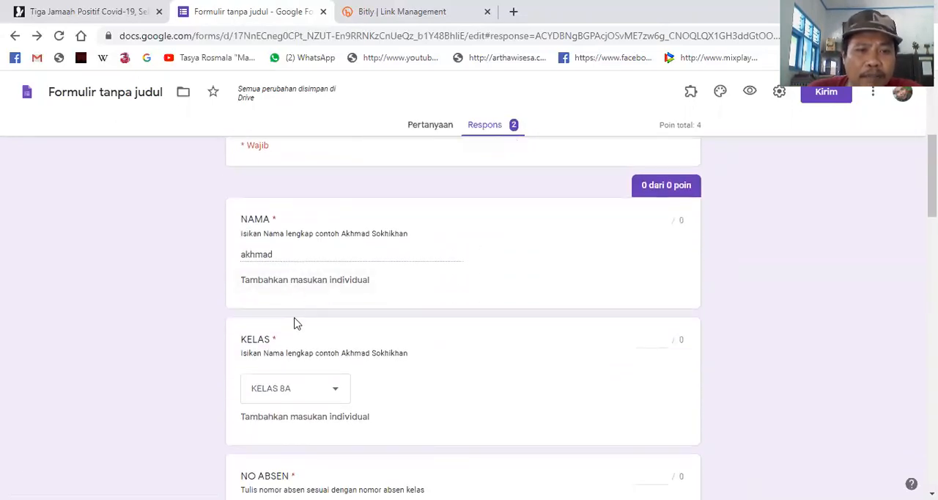
{"action": "scroll", "coordinate": [289, 351], "scroll_direction": "down", "scroll_amount": 2}
{"action": "scroll", "coordinate": [311, 372], "scroll_direction": "down", "scroll_amount": 5}
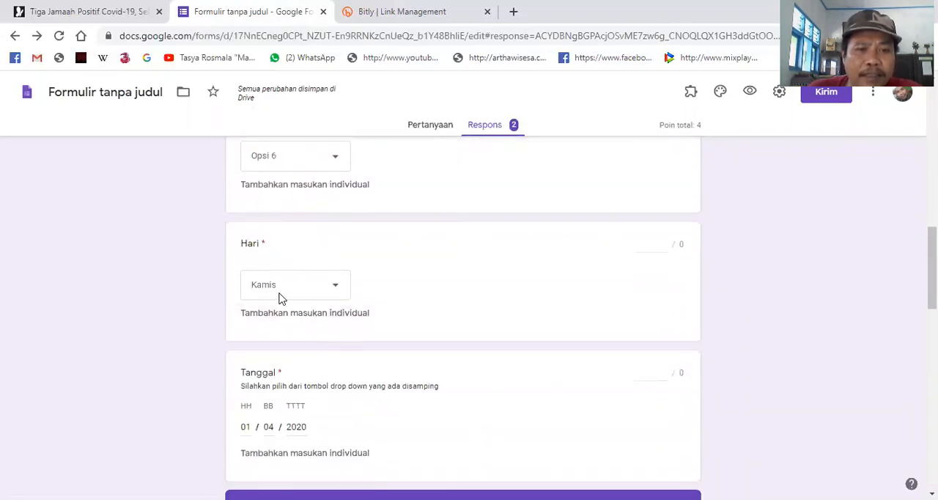
{"action": "scroll", "coordinate": [341, 315], "scroll_direction": "down", "scroll_amount": 2}
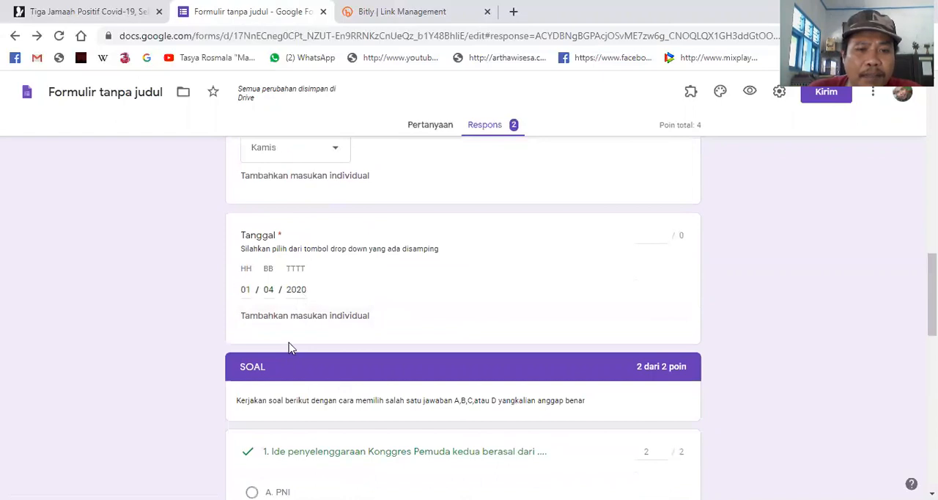
{"action": "scroll", "coordinate": [291, 352], "scroll_direction": "down", "scroll_amount": 3}
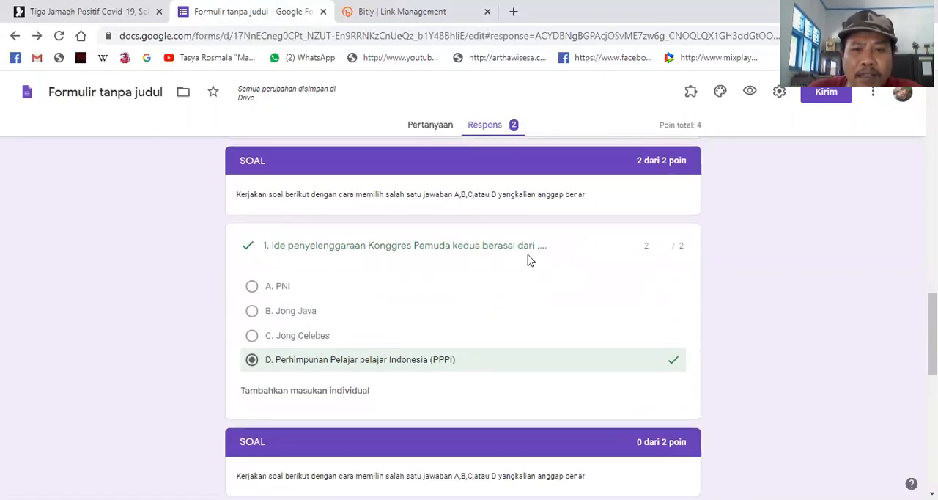
{"action": "scroll", "coordinate": [389, 356], "scroll_direction": "down", "scroll_amount": 2}
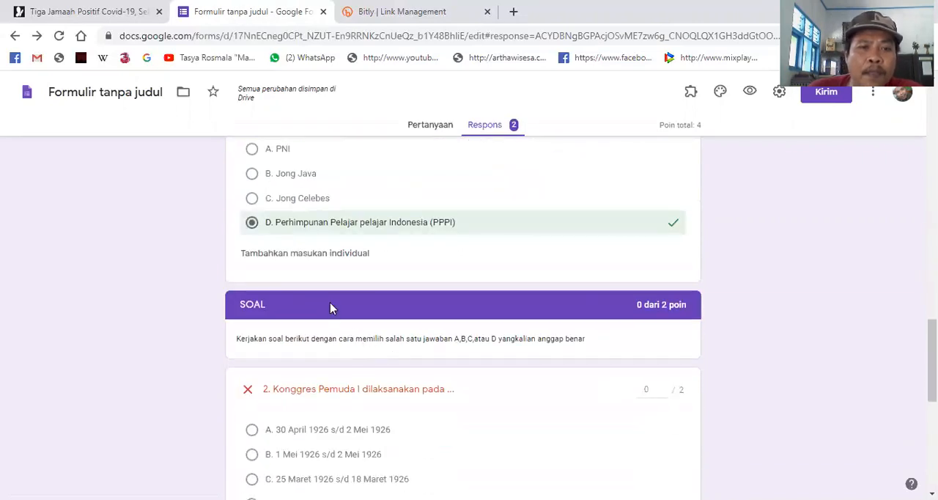
{"action": "scroll", "coordinate": [334, 312], "scroll_direction": "up", "scroll_amount": 2}
{"action": "scroll", "coordinate": [345, 323], "scroll_direction": "down", "scroll_amount": 3}
{"action": "scroll", "coordinate": [354, 366], "scroll_direction": "down", "scroll_amount": 3}
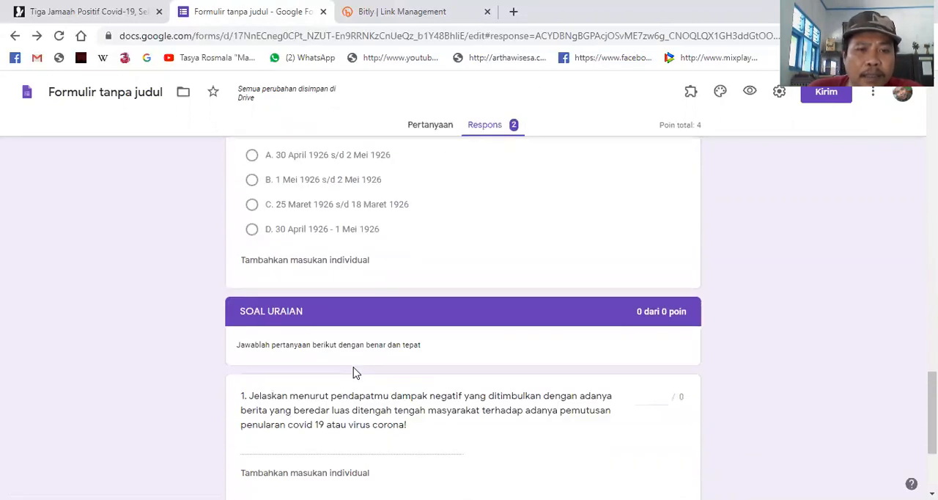
{"action": "scroll", "coordinate": [348, 359], "scroll_direction": "up", "scroll_amount": 2}
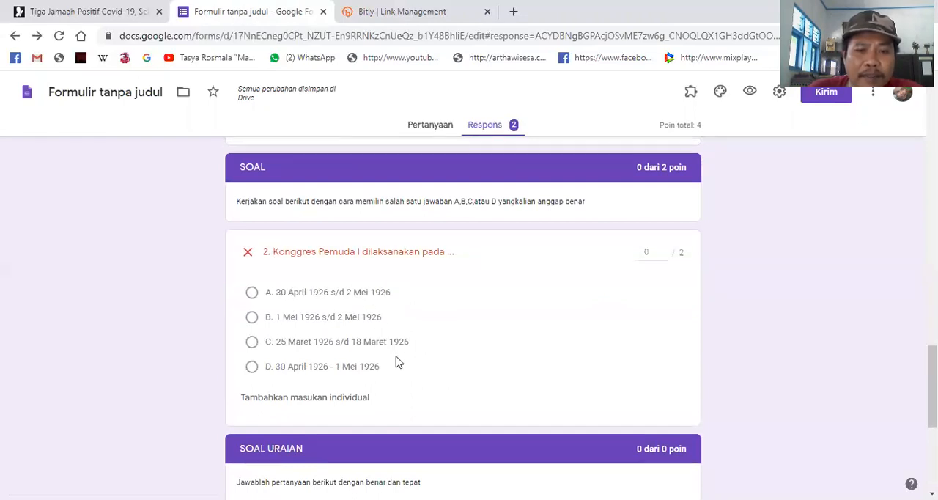
- Check the essay questions at the end of the first response, and recheck its respondent details from NAMA to Hari
{"action": "scroll", "coordinate": [396, 359], "scroll_direction": "down", "scroll_amount": 3}
{"action": "scroll", "coordinate": [359, 315], "scroll_direction": "down", "scroll_amount": 2}
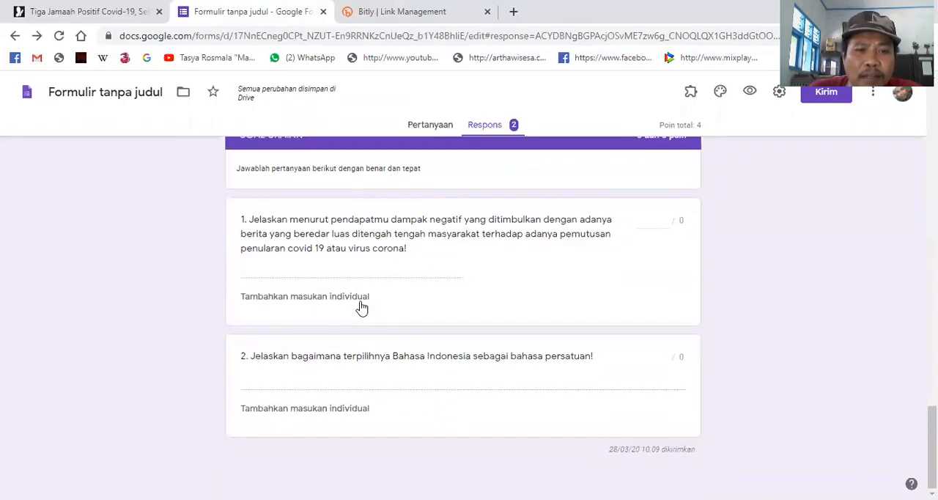
{"action": "scroll", "coordinate": [452, 341], "scroll_direction": "up", "scroll_amount": 20}
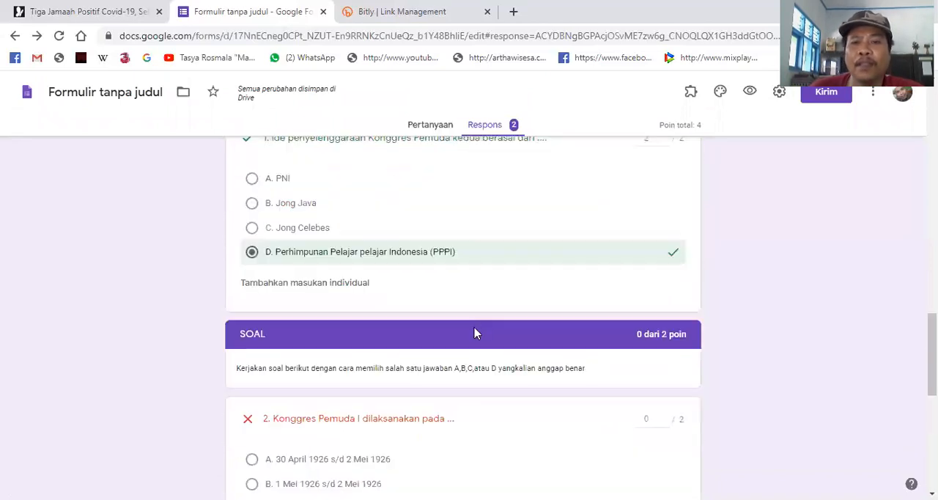
{"action": "scroll", "coordinate": [533, 309], "scroll_direction": "up", "scroll_amount": 3}
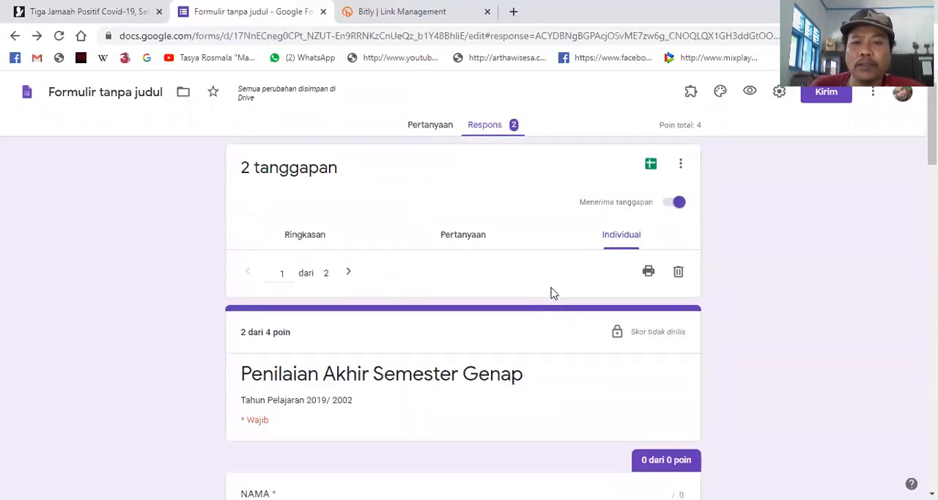
{"action": "scroll", "coordinate": [468, 381], "scroll_direction": "down", "scroll_amount": 4}
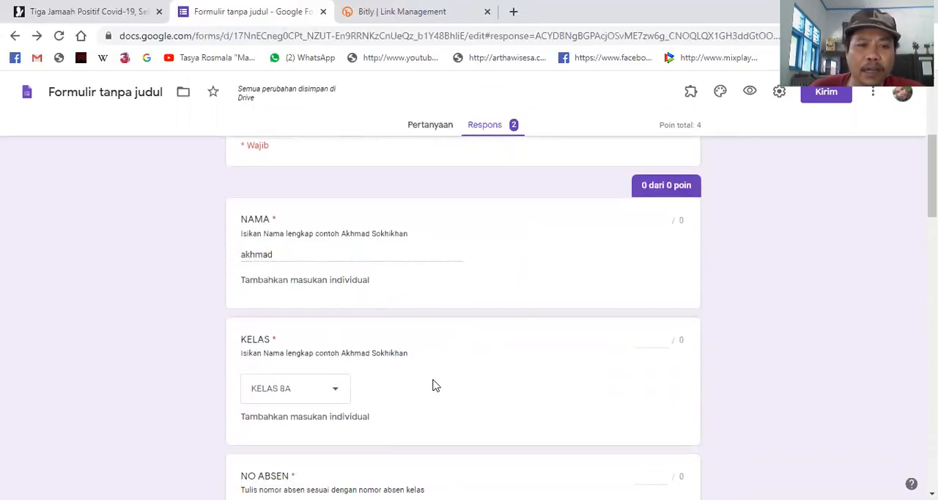
{"action": "scroll", "coordinate": [444, 383], "scroll_direction": "down", "scroll_amount": 5}
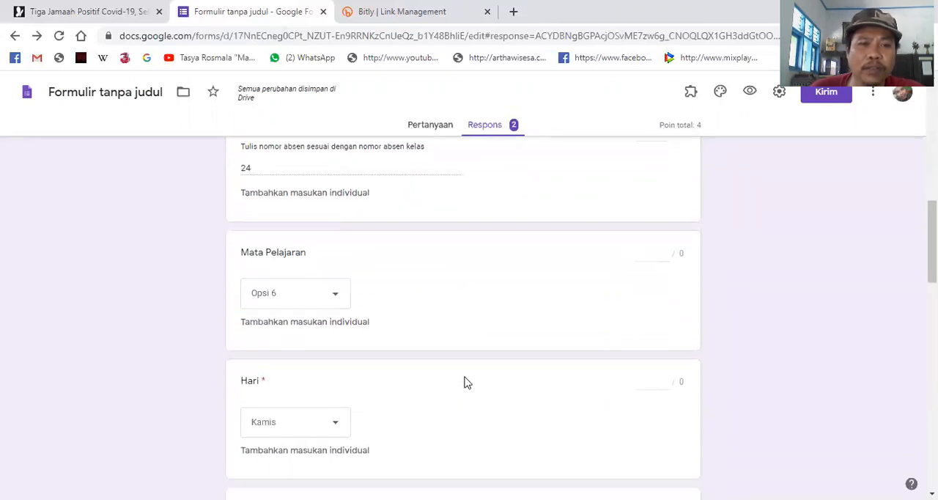
{"action": "scroll", "coordinate": [465, 382], "scroll_direction": "up", "scroll_amount": 9}
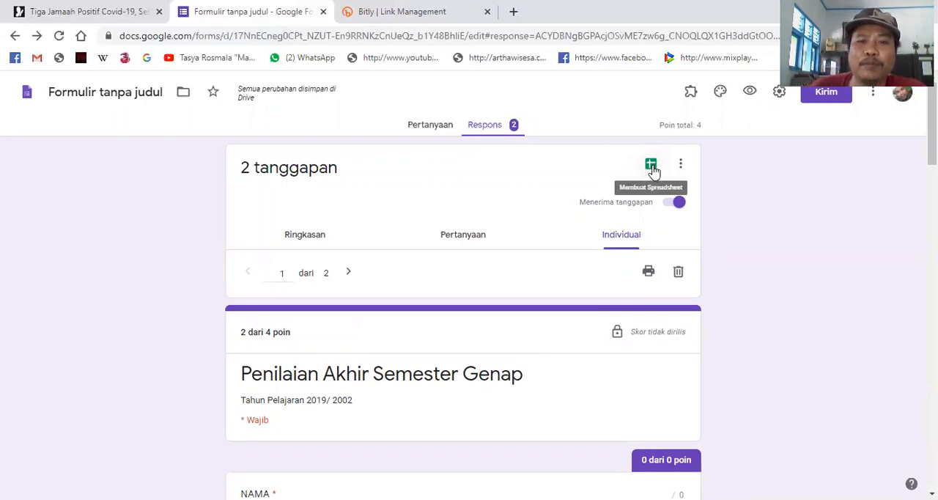
- Create a new spreadsheet for the form responses named "Rekap PAT Semester Genap 20192020"
{"action": "left_click", "coordinate": [652, 167]}
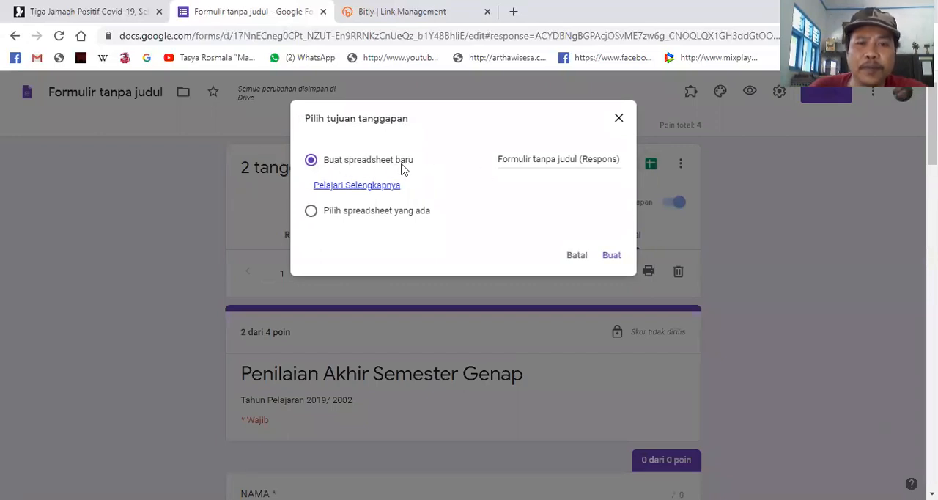
{"action": "left_click", "coordinate": [546, 158]}
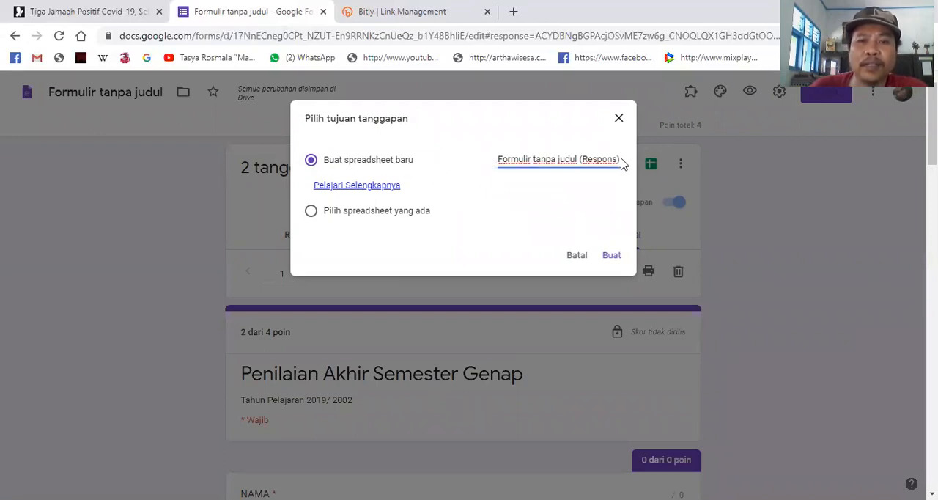
{"action": "left_click_drag", "start_coordinate": [619, 159], "coordinate": [469, 176]}
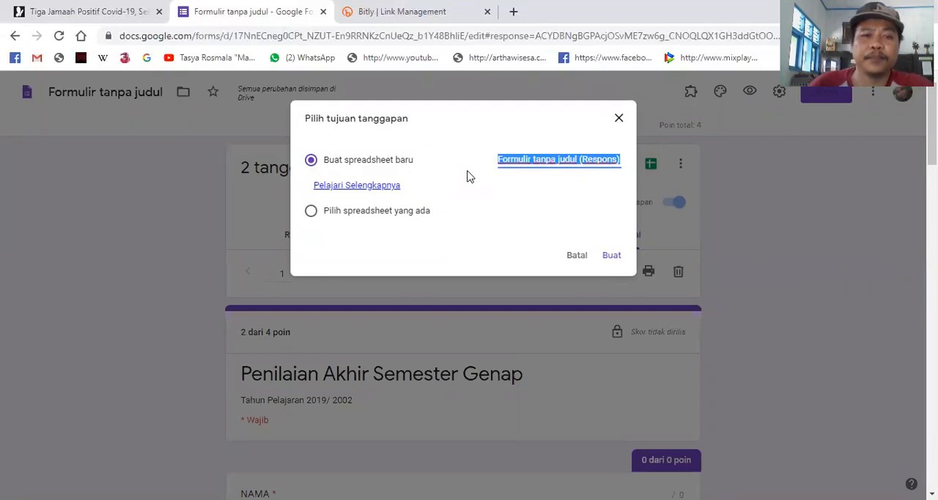
{"action": "type", "text": "Rekap PAT Semester Genap"}
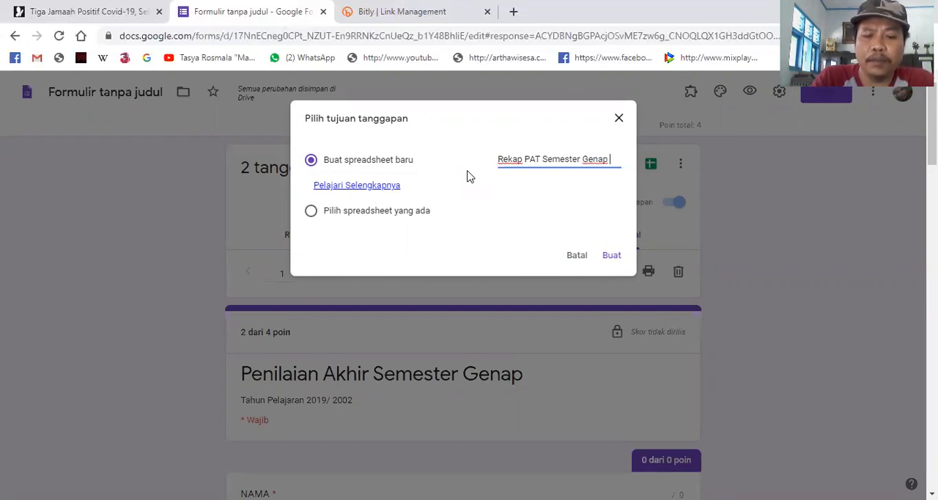
{"action": "type", "text": "0192020"}
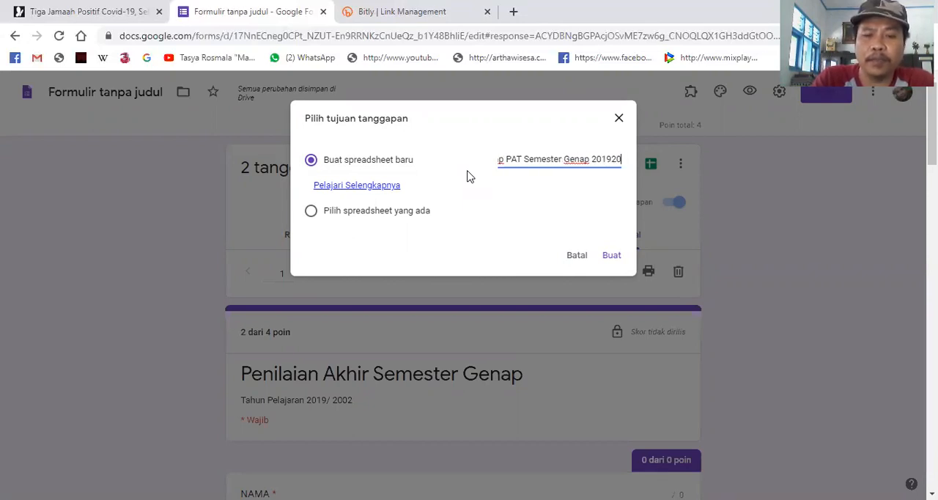
{"action": "left_click", "coordinate": [612, 256]}
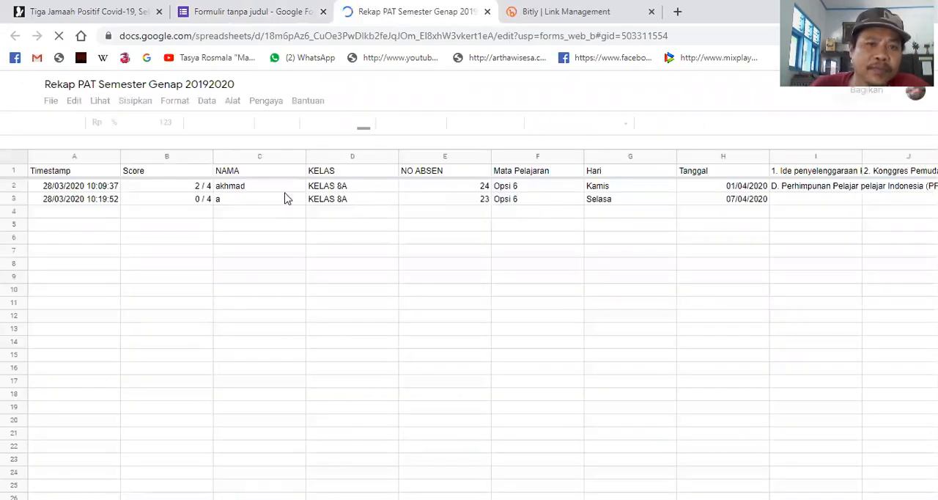
- Return to the form and review the NAMA, KELAS, NO ABSEN and Mata Pelajaran entries of the first response
{"action": "left_click", "coordinate": [253, 15]}
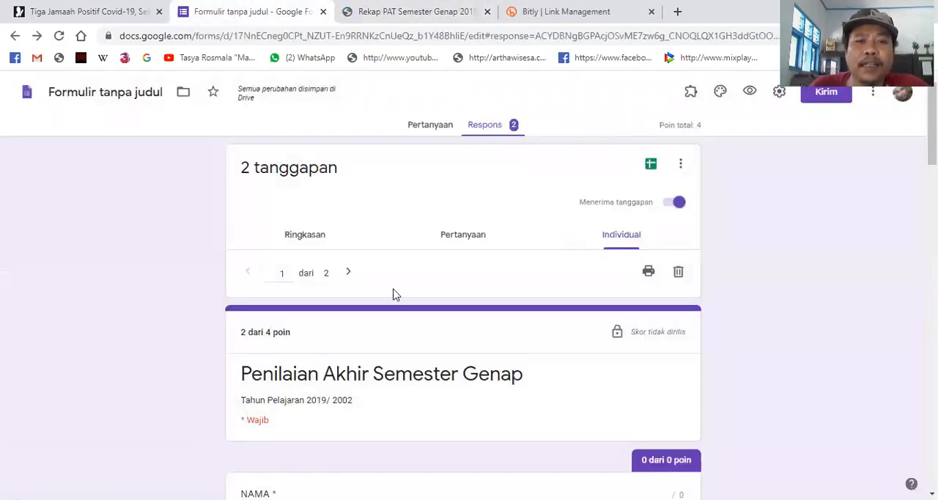
{"action": "scroll", "coordinate": [481, 349], "scroll_direction": "down", "scroll_amount": 2}
{"action": "scroll", "coordinate": [481, 348], "scroll_direction": "down", "scroll_amount": 4}
{"action": "scroll", "coordinate": [462, 340], "scroll_direction": "up", "scroll_amount": 7}
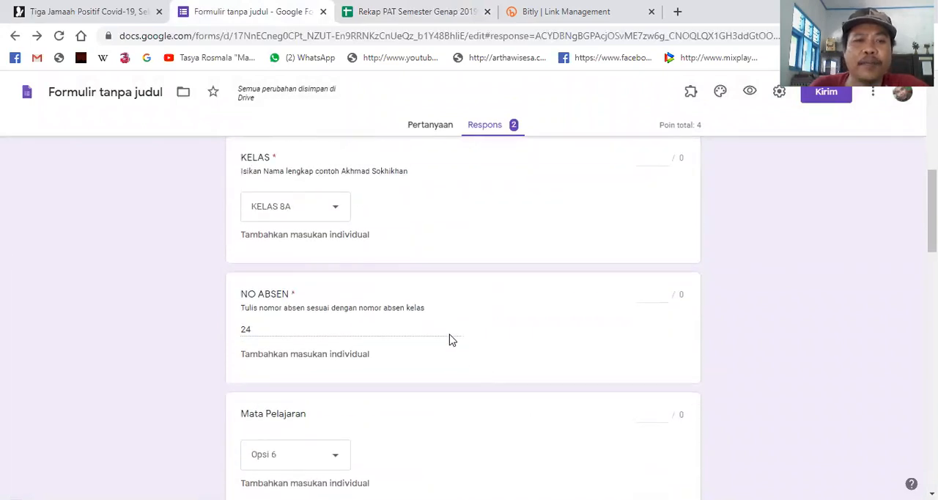
{"action": "scroll", "coordinate": [455, 341], "scroll_direction": "down", "scroll_amount": 10}
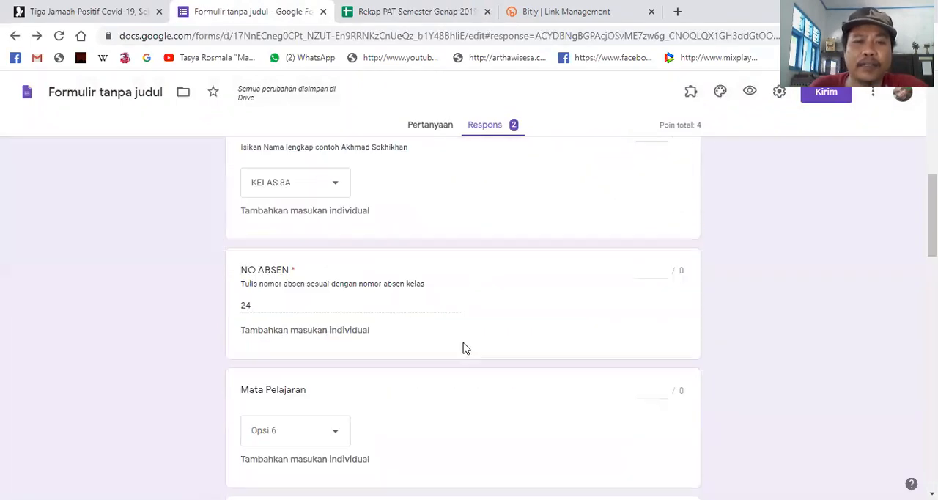
{"action": "scroll", "coordinate": [447, 352], "scroll_direction": "up", "scroll_amount": 10}
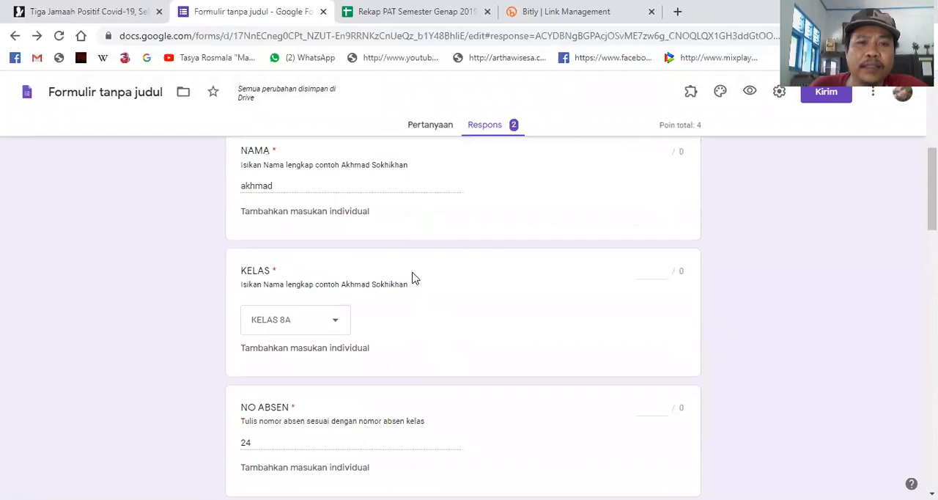
- Switch to the response spreadsheet and inspect the Score, NAMA and Mata Pelajaran entries of the respondents
{"action": "left_click", "coordinate": [422, 12]}
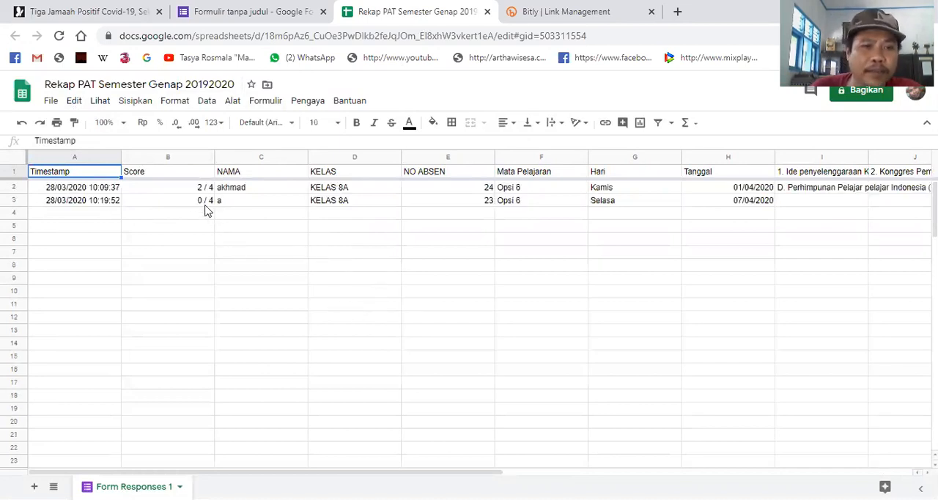
{"action": "left_click", "coordinate": [164, 198]}
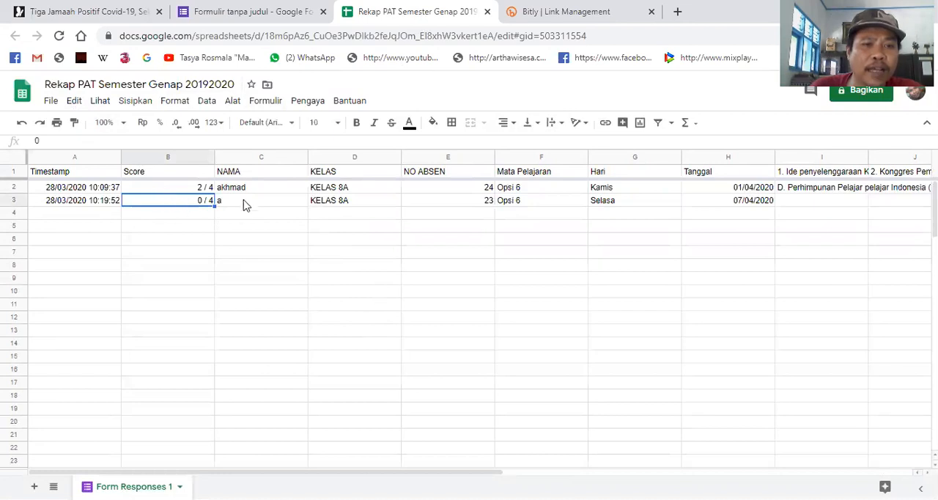
{"action": "left_click", "coordinate": [243, 191]}
{"action": "left_click", "coordinate": [182, 192]}
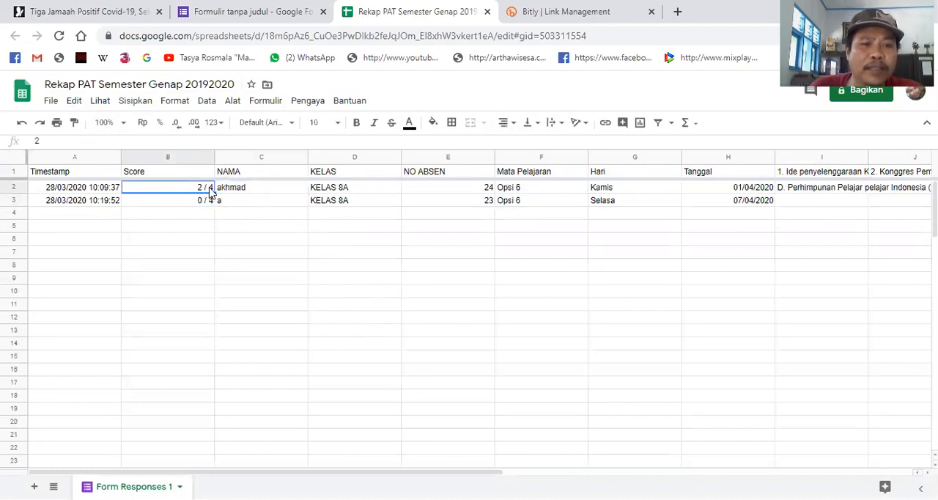
{"action": "left_click", "coordinate": [253, 191]}
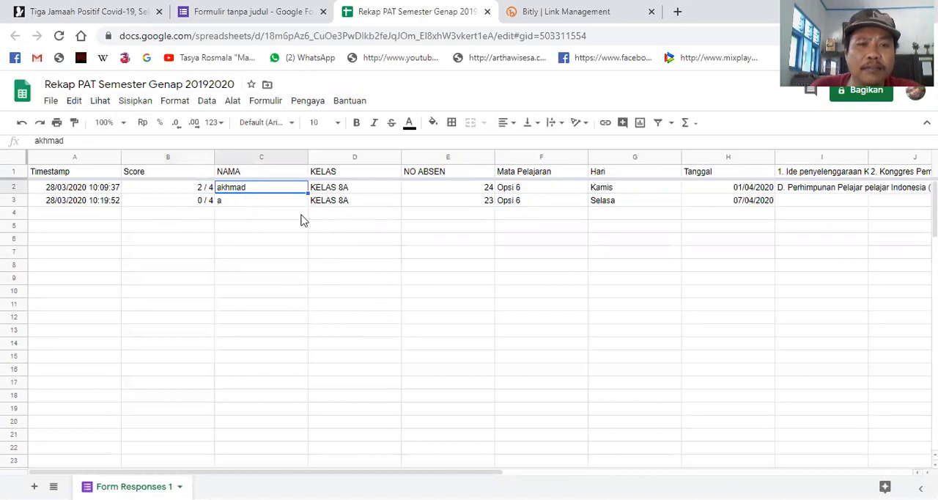
{"action": "left_click", "coordinate": [566, 192]}
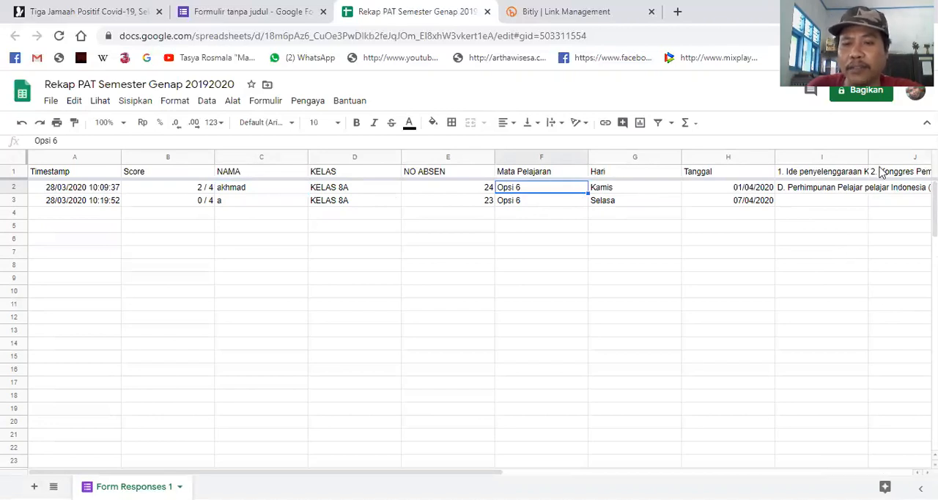
- Examine the spreadsheet's answer columns through the last essay question, and go back to the Timestamp column
{"action": "left_click", "coordinate": [822, 212]}
{"action": "key", "text": "Right"}
{"action": "key", "text": "Right"}
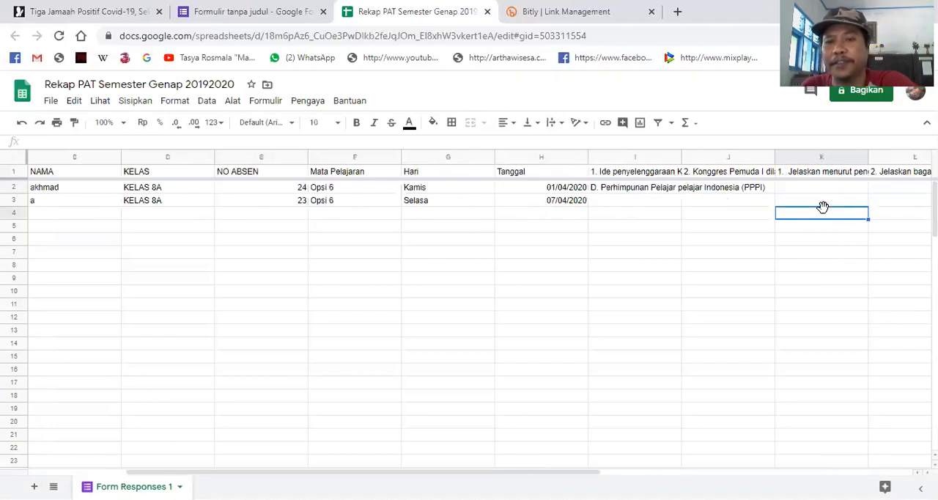
{"action": "key", "text": "Right"}
{"action": "key", "text": "Right"}
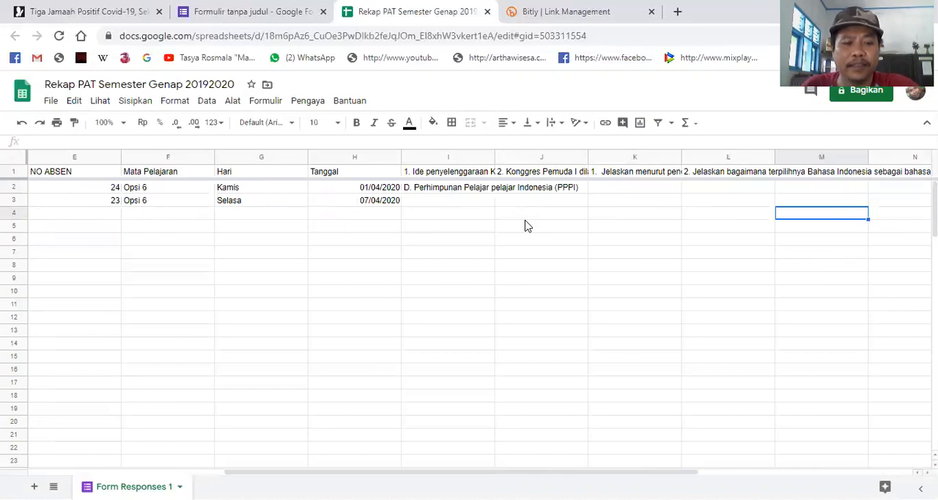
{"action": "key", "text": "Left"}
{"action": "key", "text": "Left"}
{"action": "key", "text": "Left"}
{"action": "key", "text": "Left"}
{"action": "key", "text": "Left"}
{"action": "key", "text": "Left"}
{"action": "key", "text": "Left"}
{"action": "key", "text": "Left"}
{"action": "key", "text": "Left"}
{"action": "key", "text": "Left"}
{"action": "key", "text": "Left"}
{"action": "key", "text": "Left"}
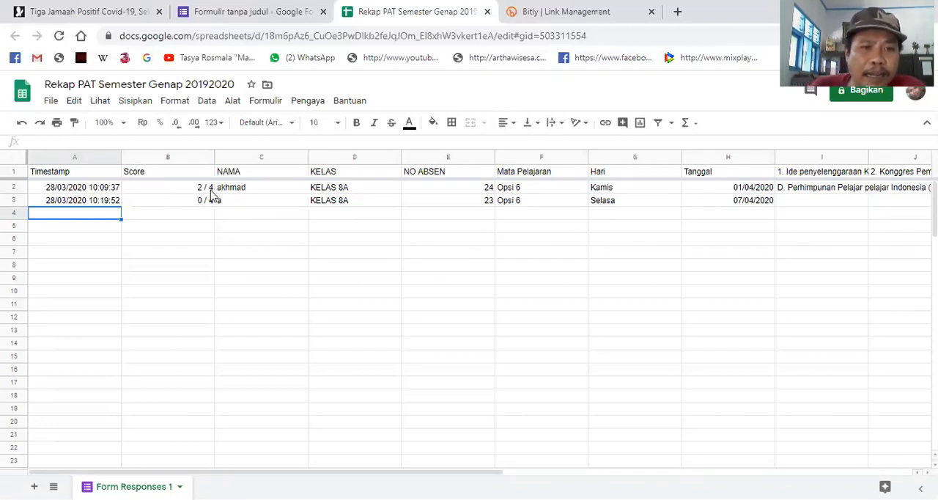
- Inspect the first respondent's name and the class entries in the KELAS column of the spreadsheet
{"action": "double_click", "coordinate": [237, 189]}
{"action": "left_click", "coordinate": [342, 228]}
{"action": "left_click", "coordinate": [351, 205]}
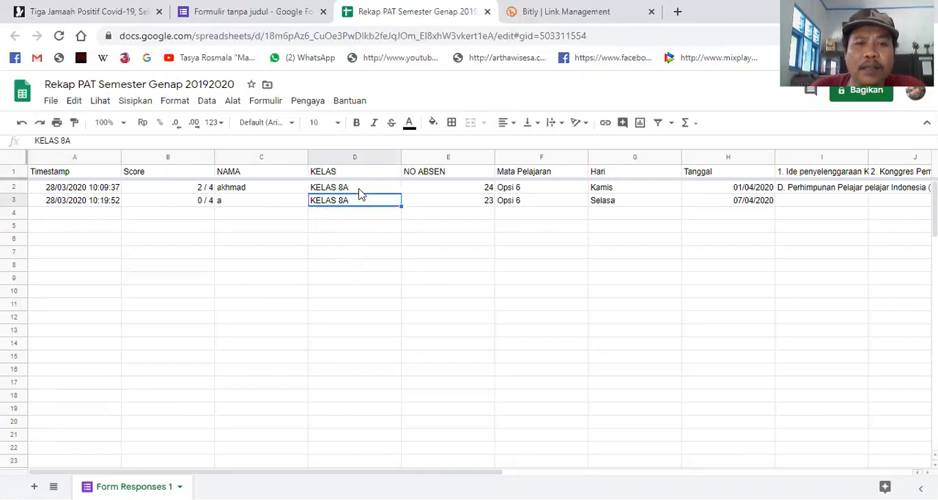
{"action": "left_click", "coordinate": [372, 157]}
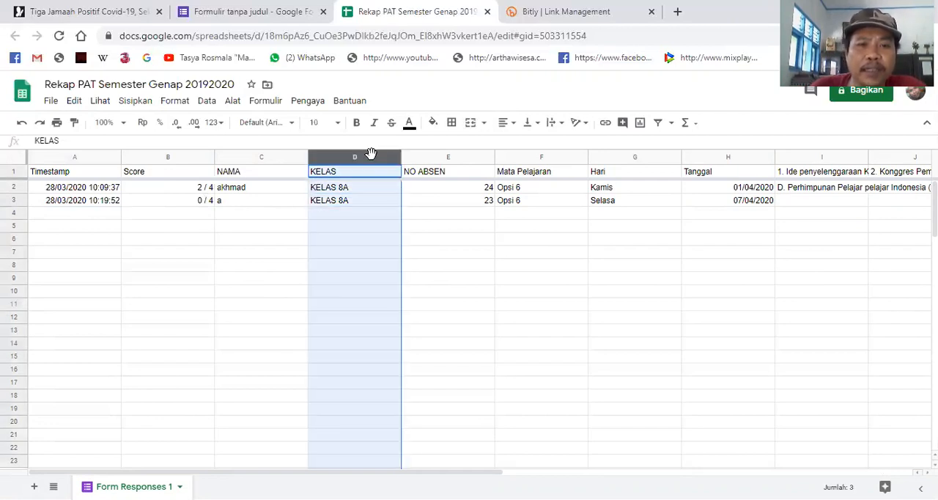
{"action": "left_click", "coordinate": [258, 269]}
{"action": "double_click", "coordinate": [338, 254]}
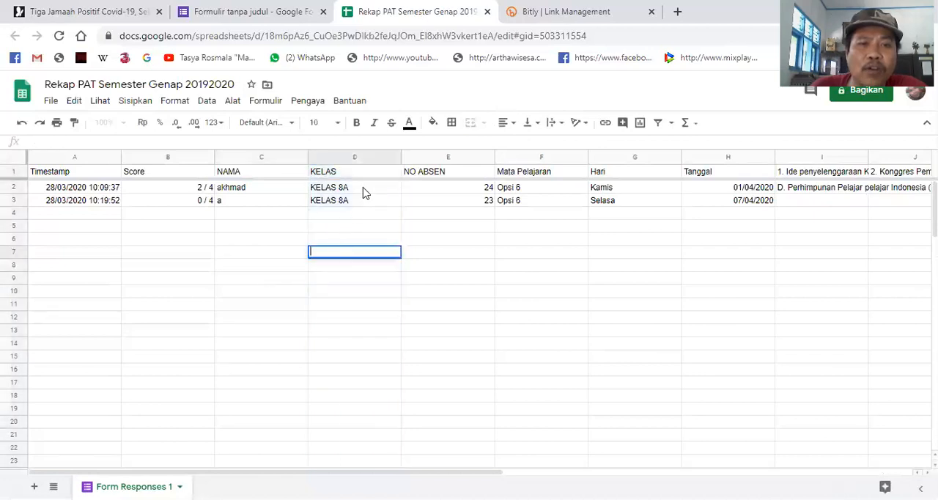
- Look through the KELAS column's available options, including sheet sorting, close them and return to the form's individual responses
{"action": "left_click", "coordinate": [388, 157]}
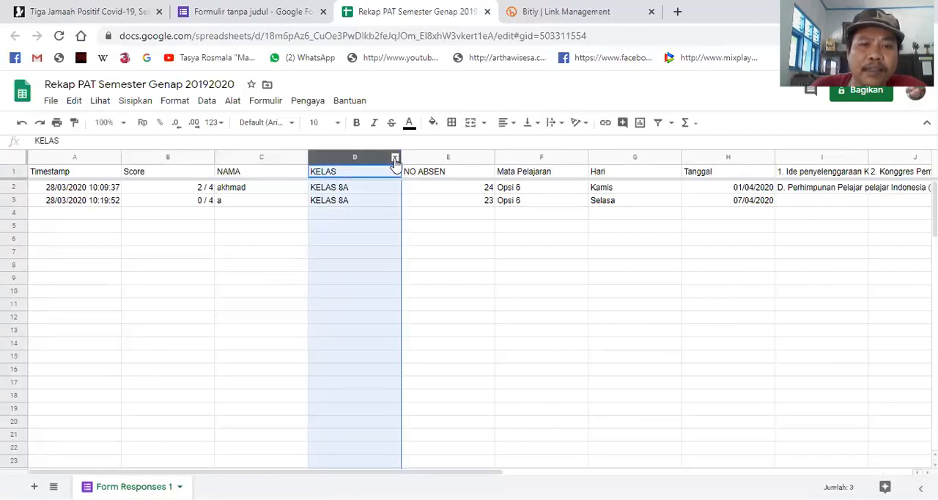
{"action": "left_click", "coordinate": [393, 157]}
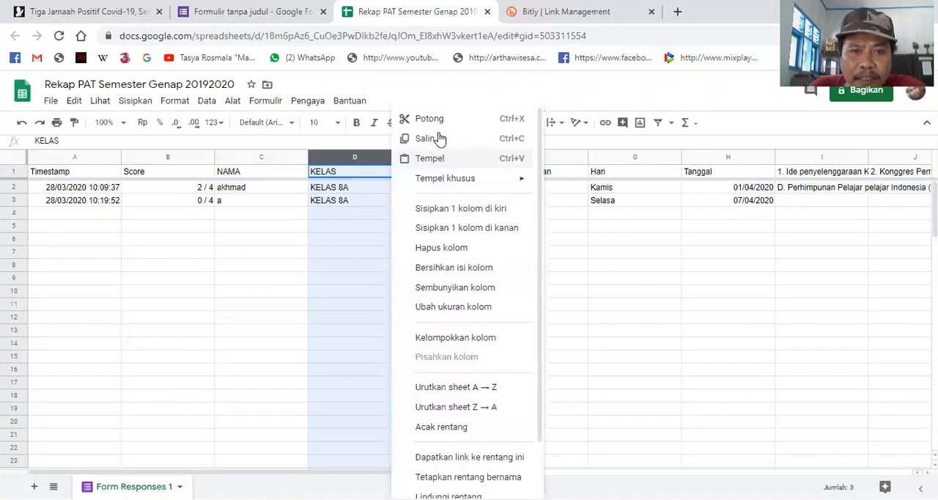
{"action": "scroll", "coordinate": [456, 381], "scroll_direction": "down", "scroll_amount": 1}
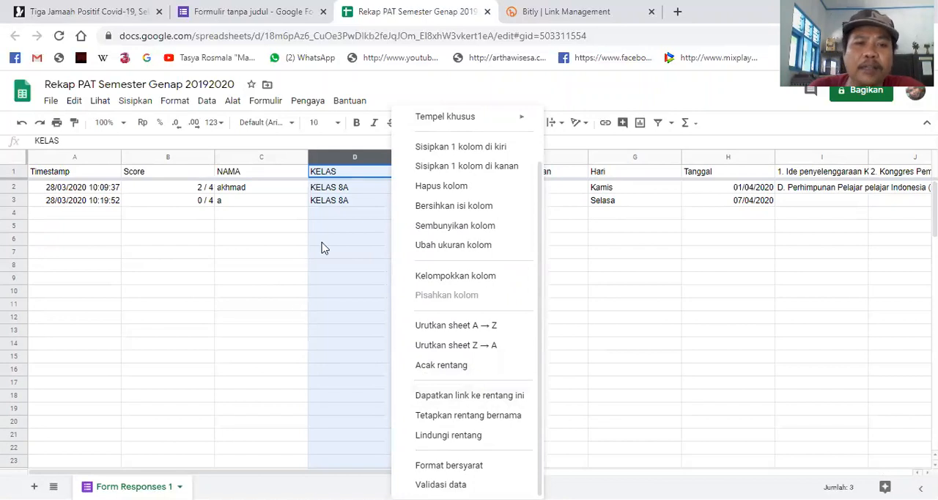
{"action": "left_click", "coordinate": [356, 243]}
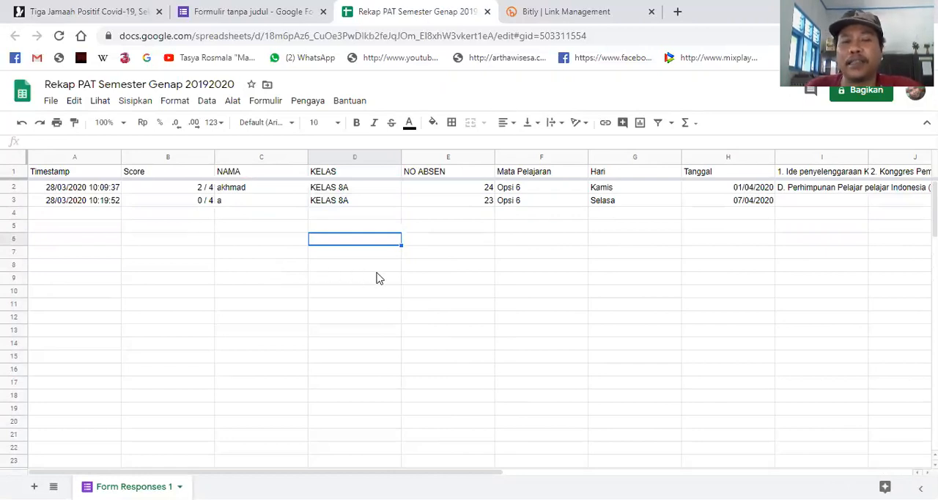
{"action": "left_click", "coordinate": [266, 11]}
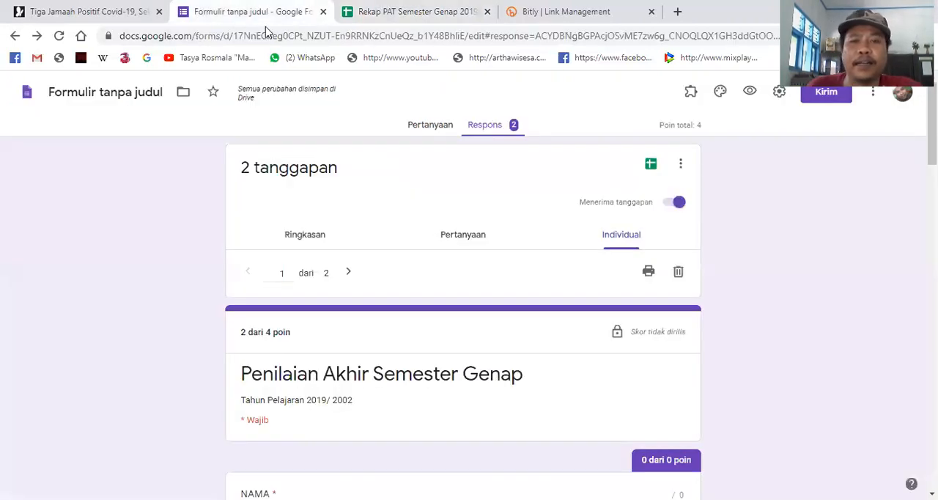